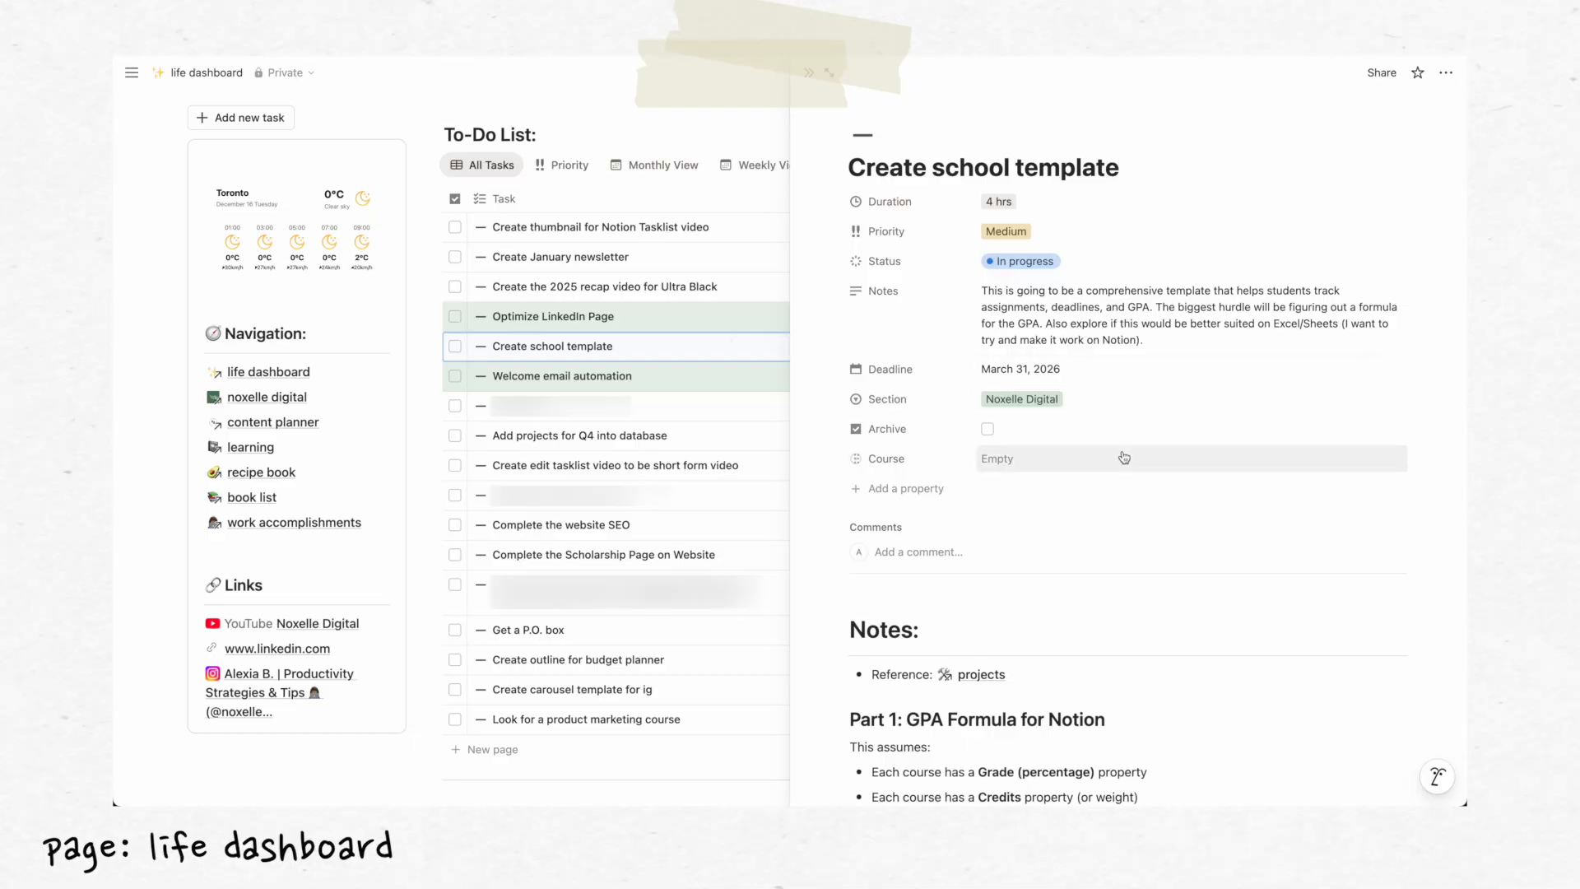
scroll(1123, 456, down, 7)
scroll(1123, 457, down, 15)
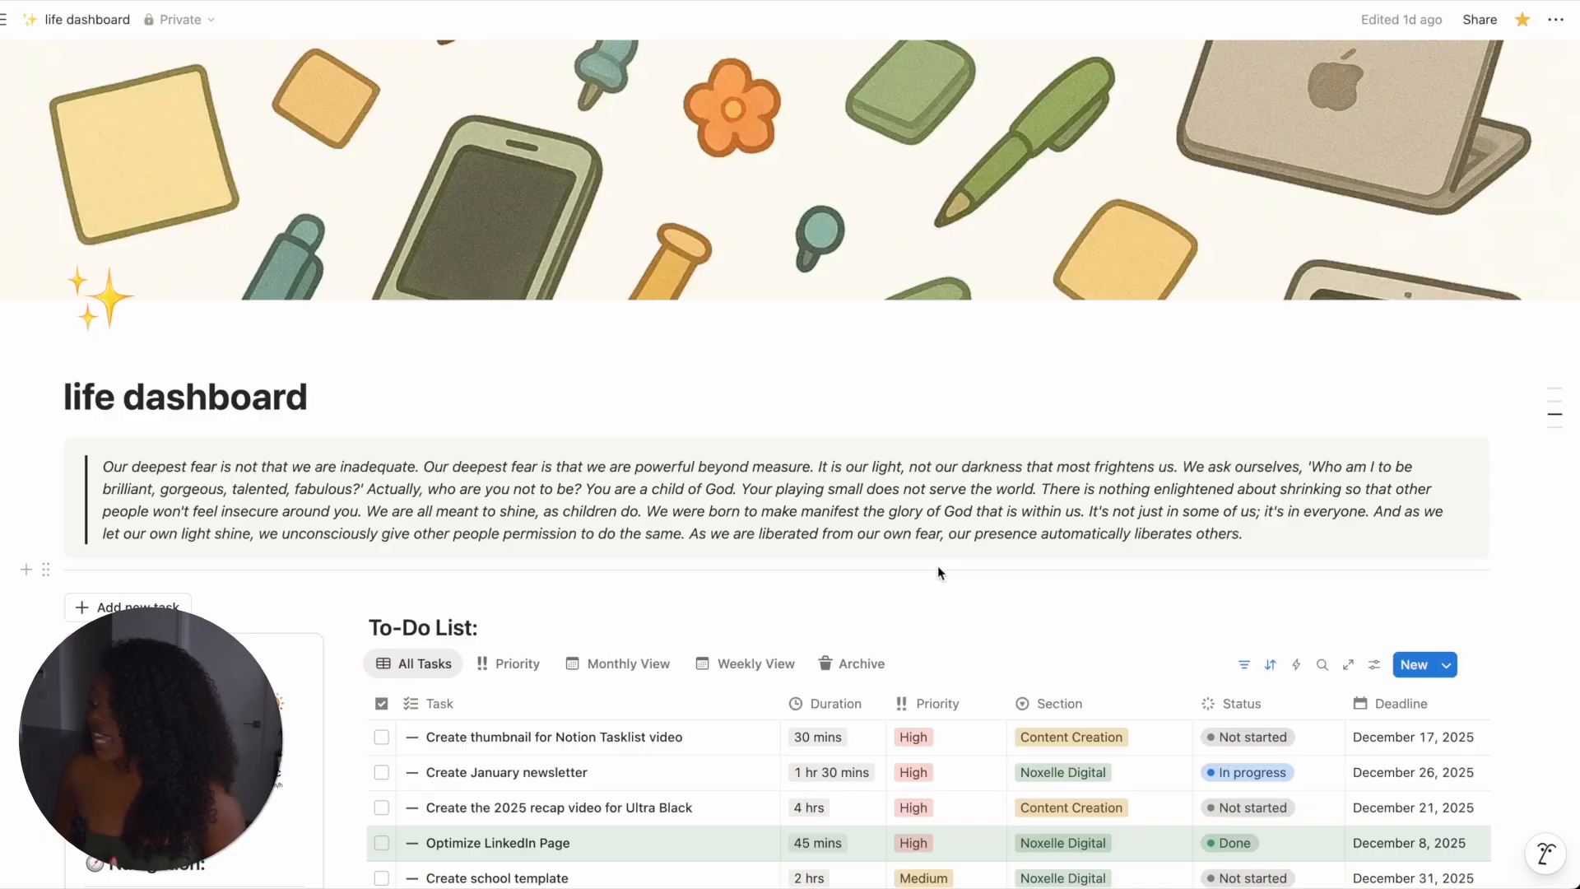
- Add a task named "Send an email to printing vendor" to the To-Do List on the life dashboard
scroll(939, 574, down, 3)
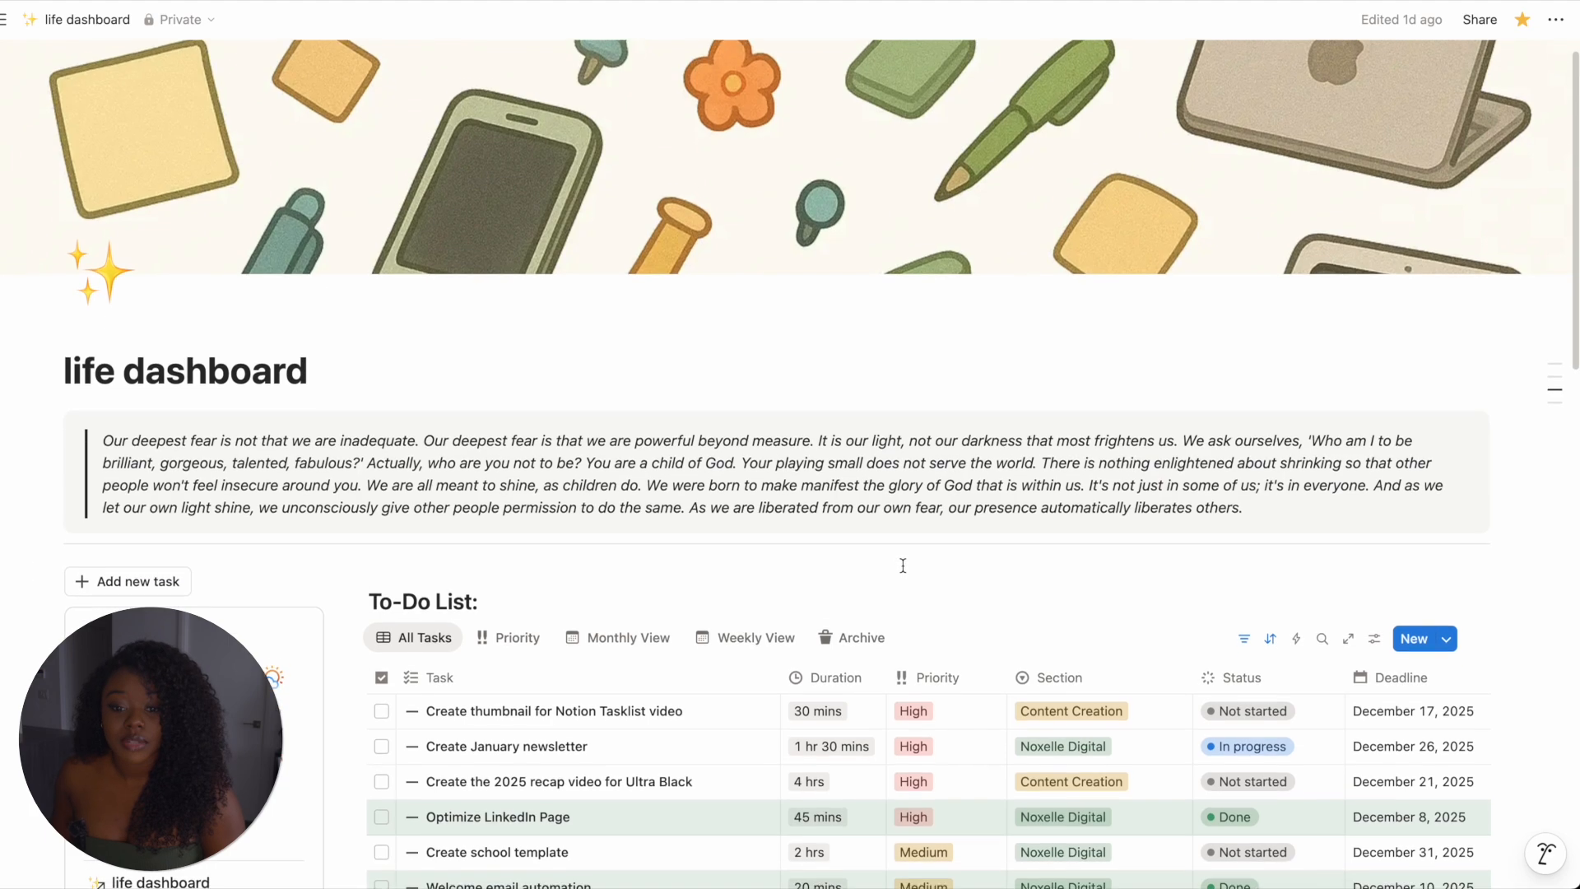
scroll(909, 560, down, 7)
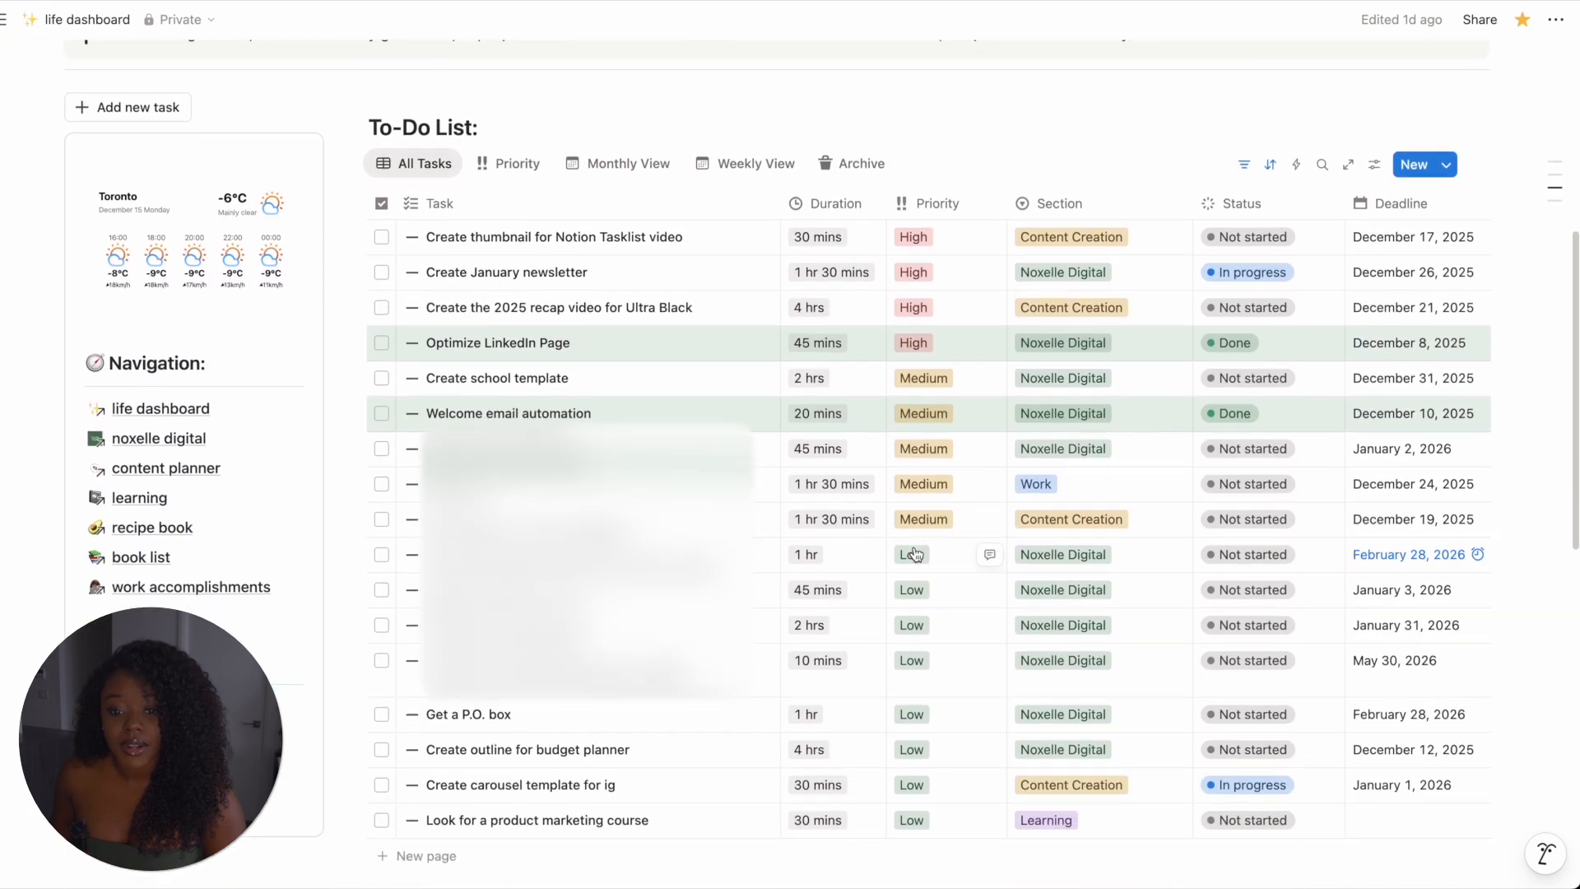
scroll(916, 552, up, 1)
click(424, 795)
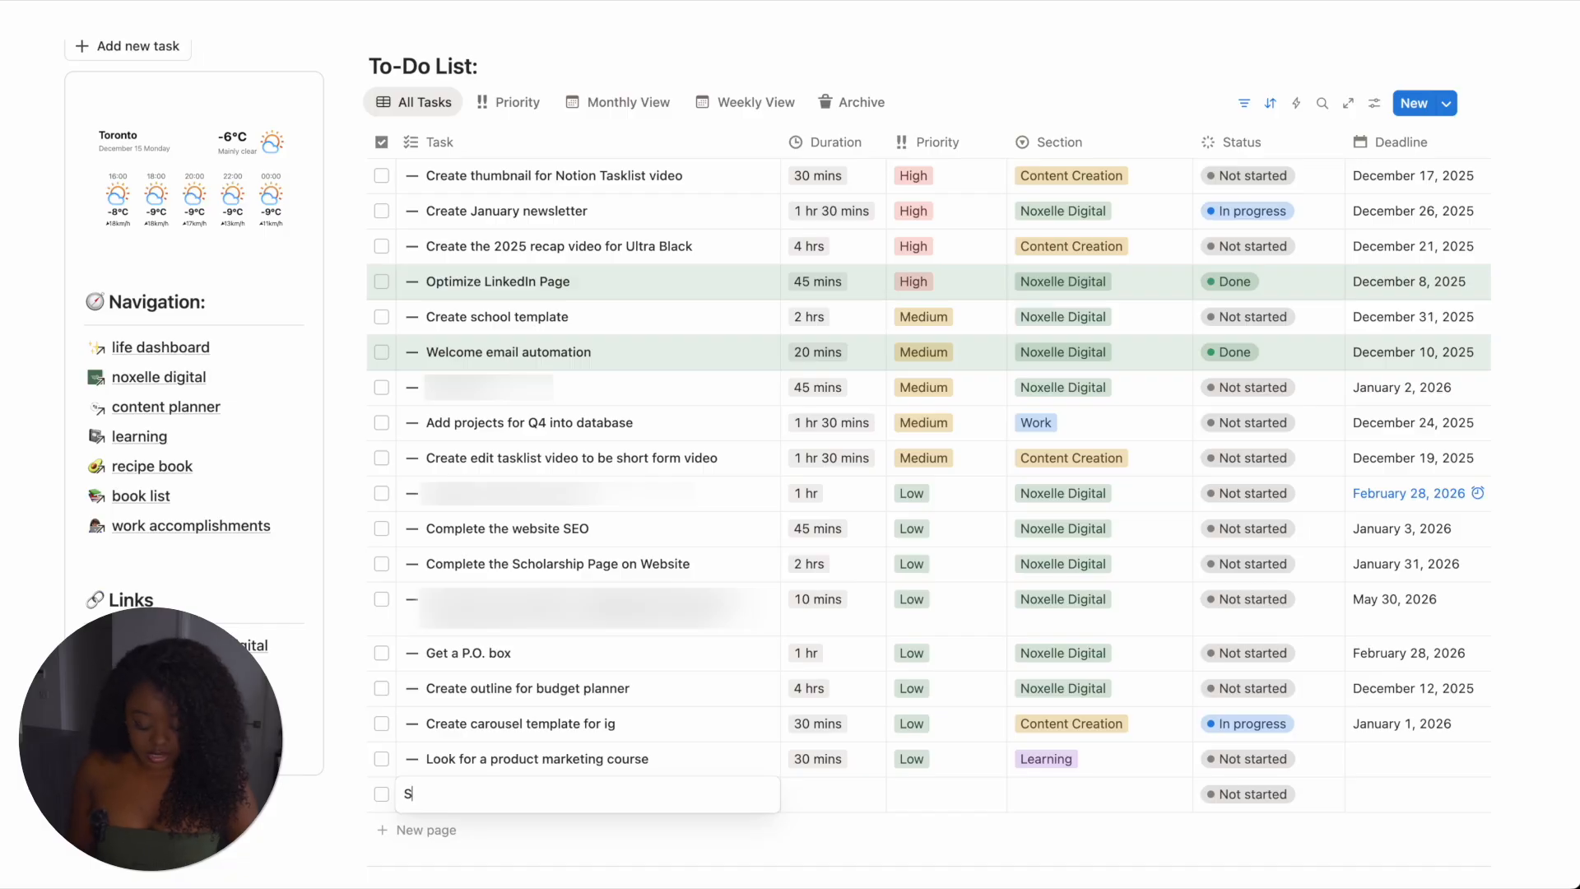
text(Send an email to print)
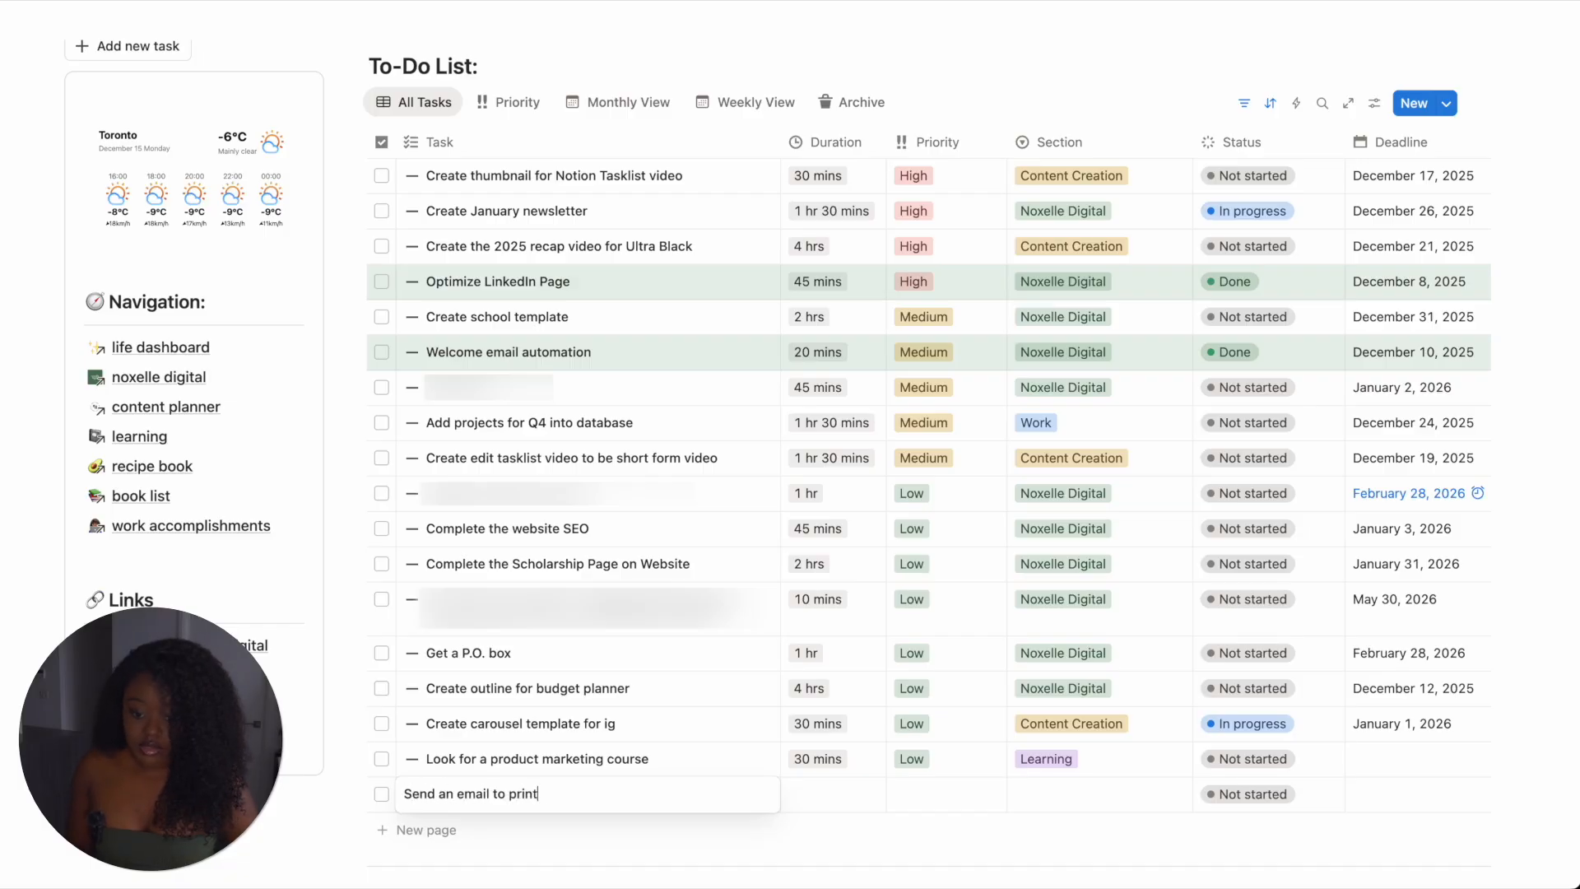
text(ing vendor)
key(Return)
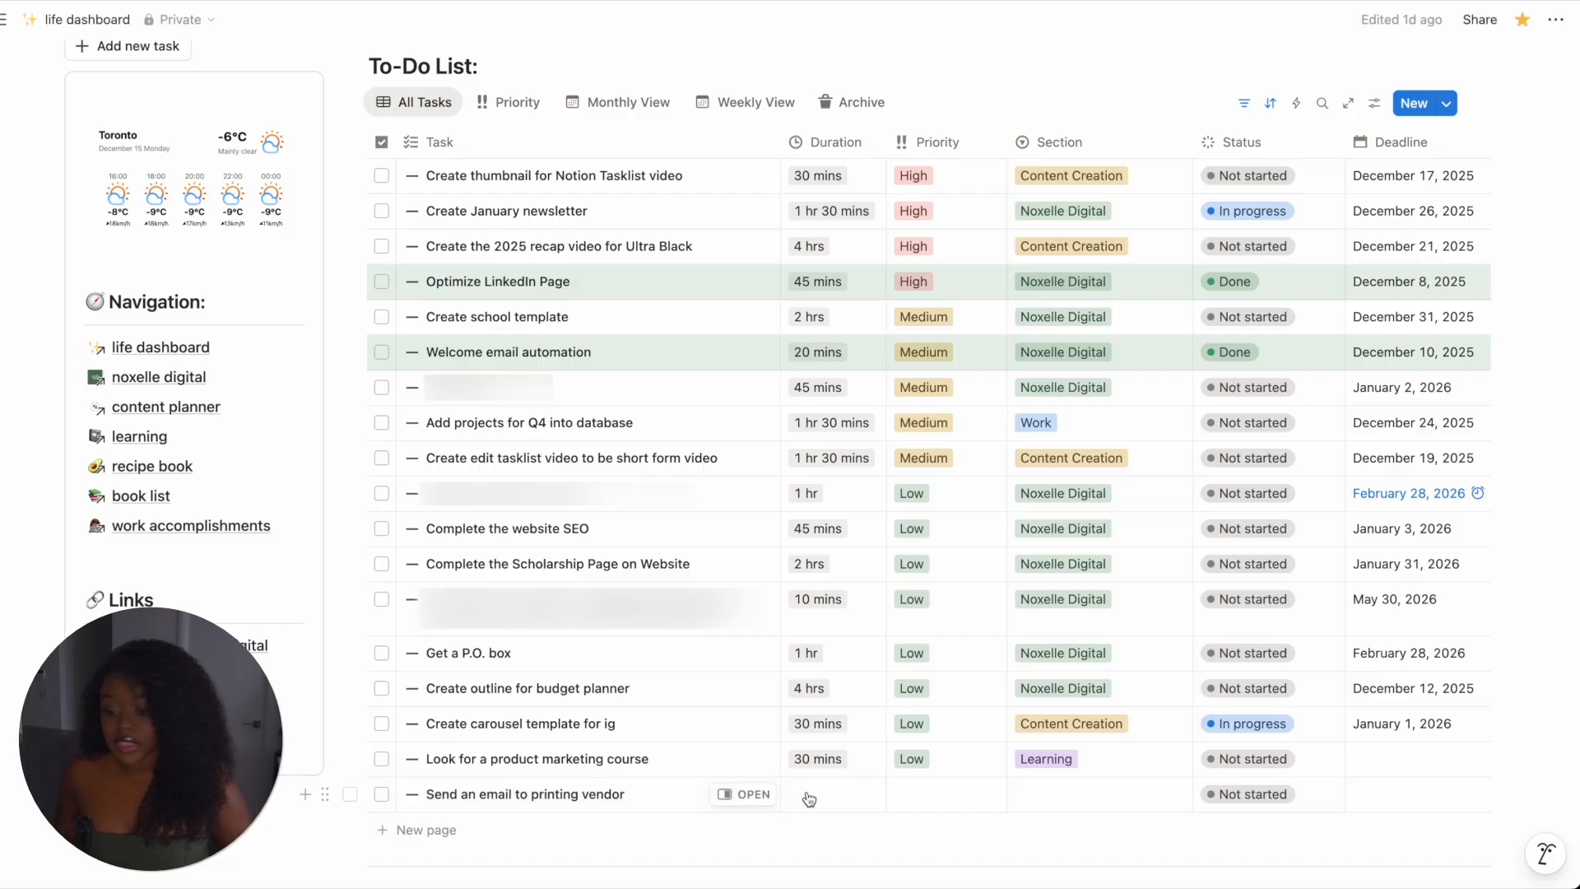
- Set the printing vendor task's duration to 15 mins and its priority to High
click(809, 797)
click(846, 555)
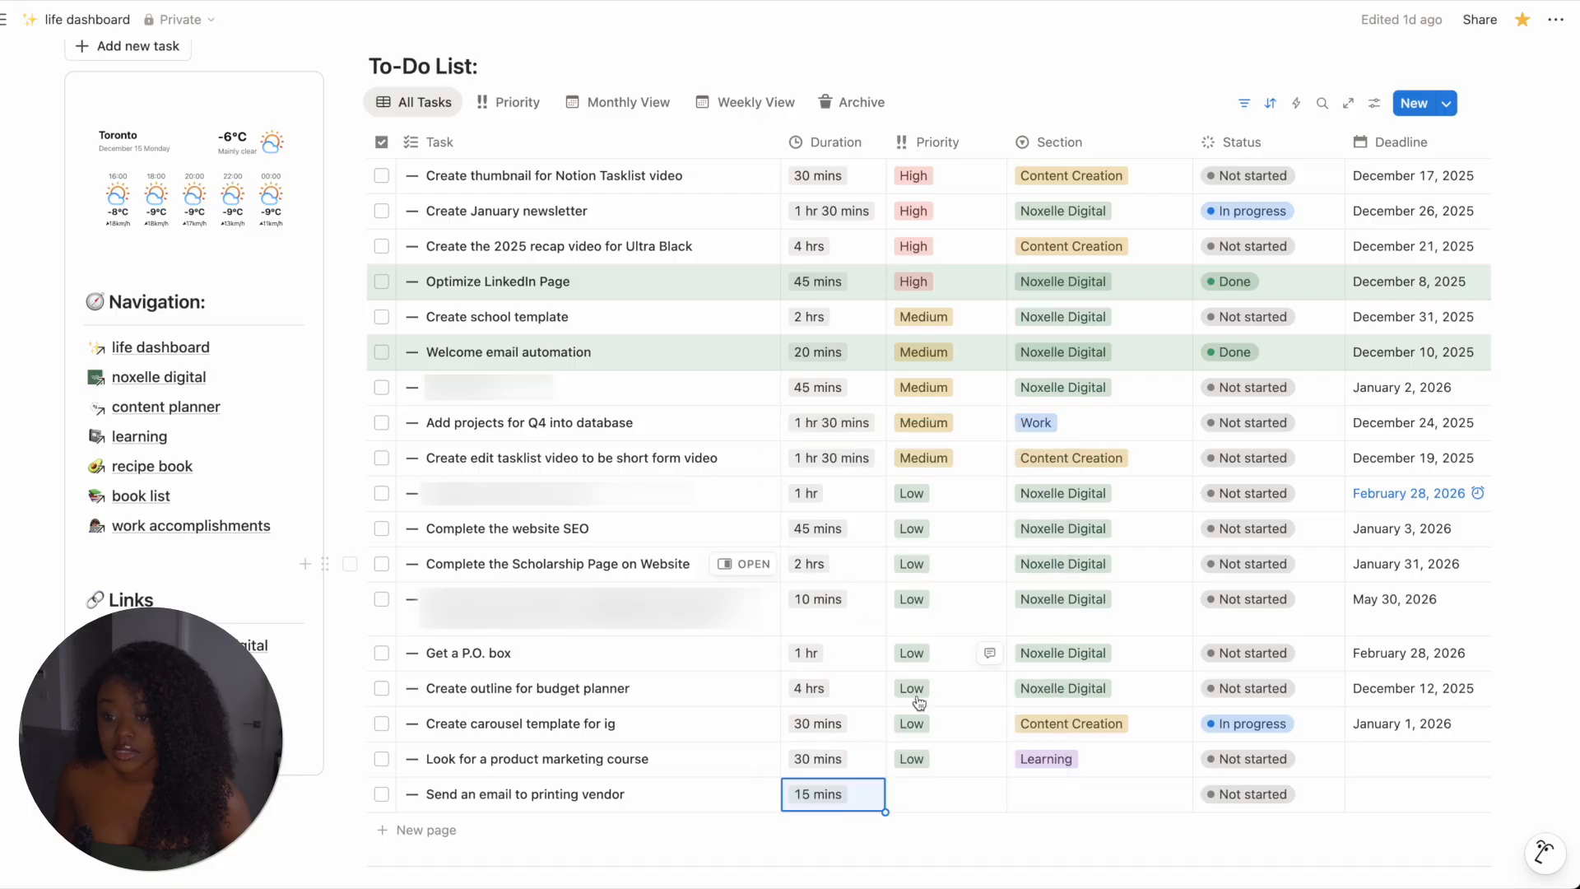
click(939, 795)
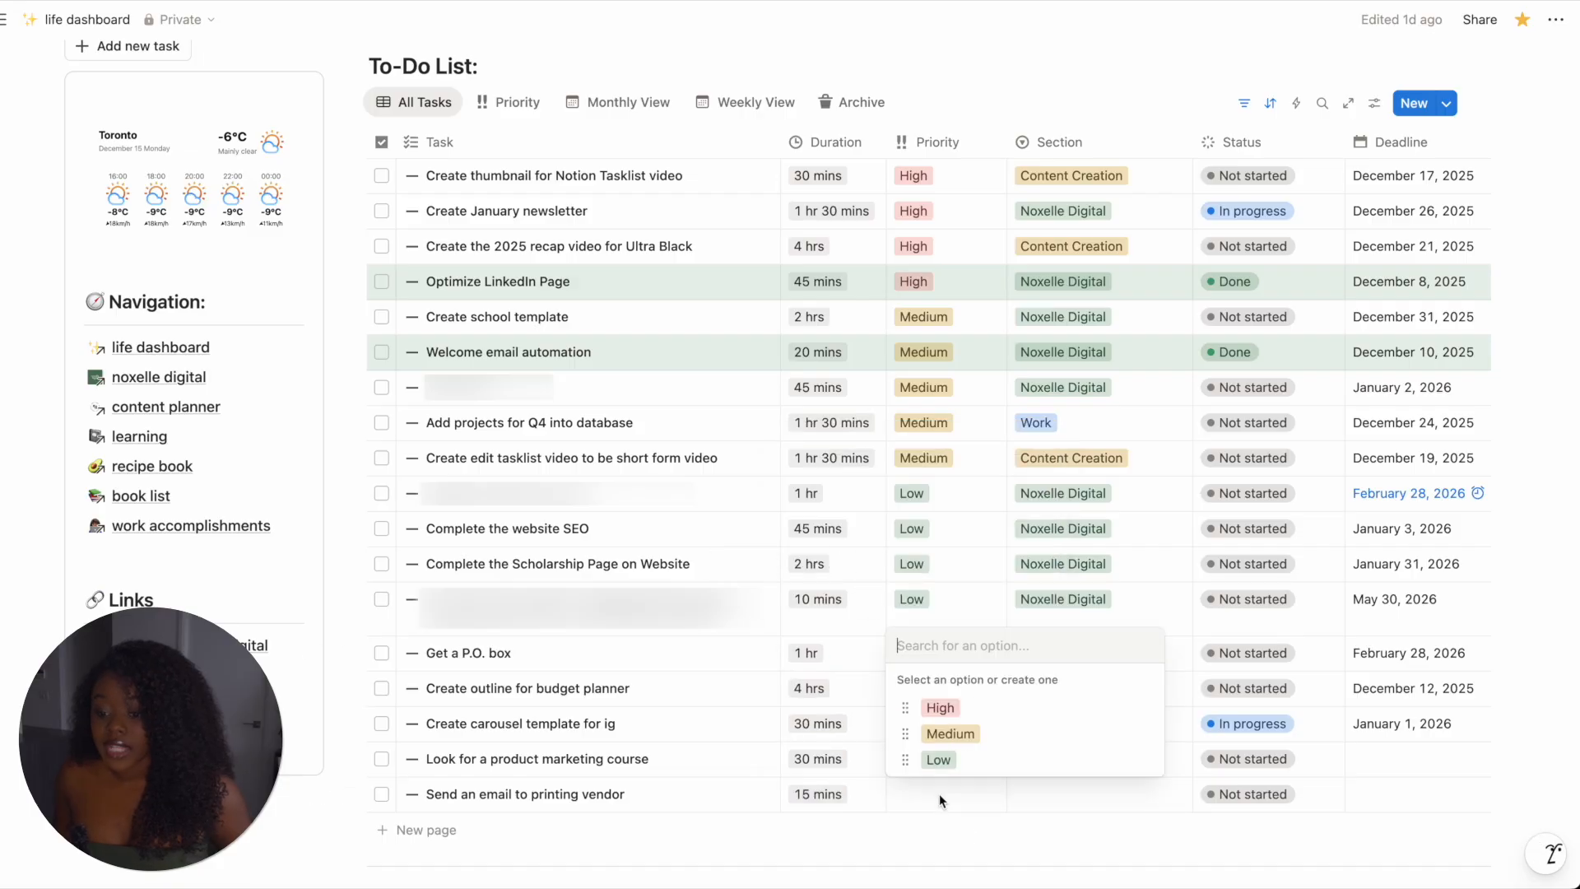
click(939, 710)
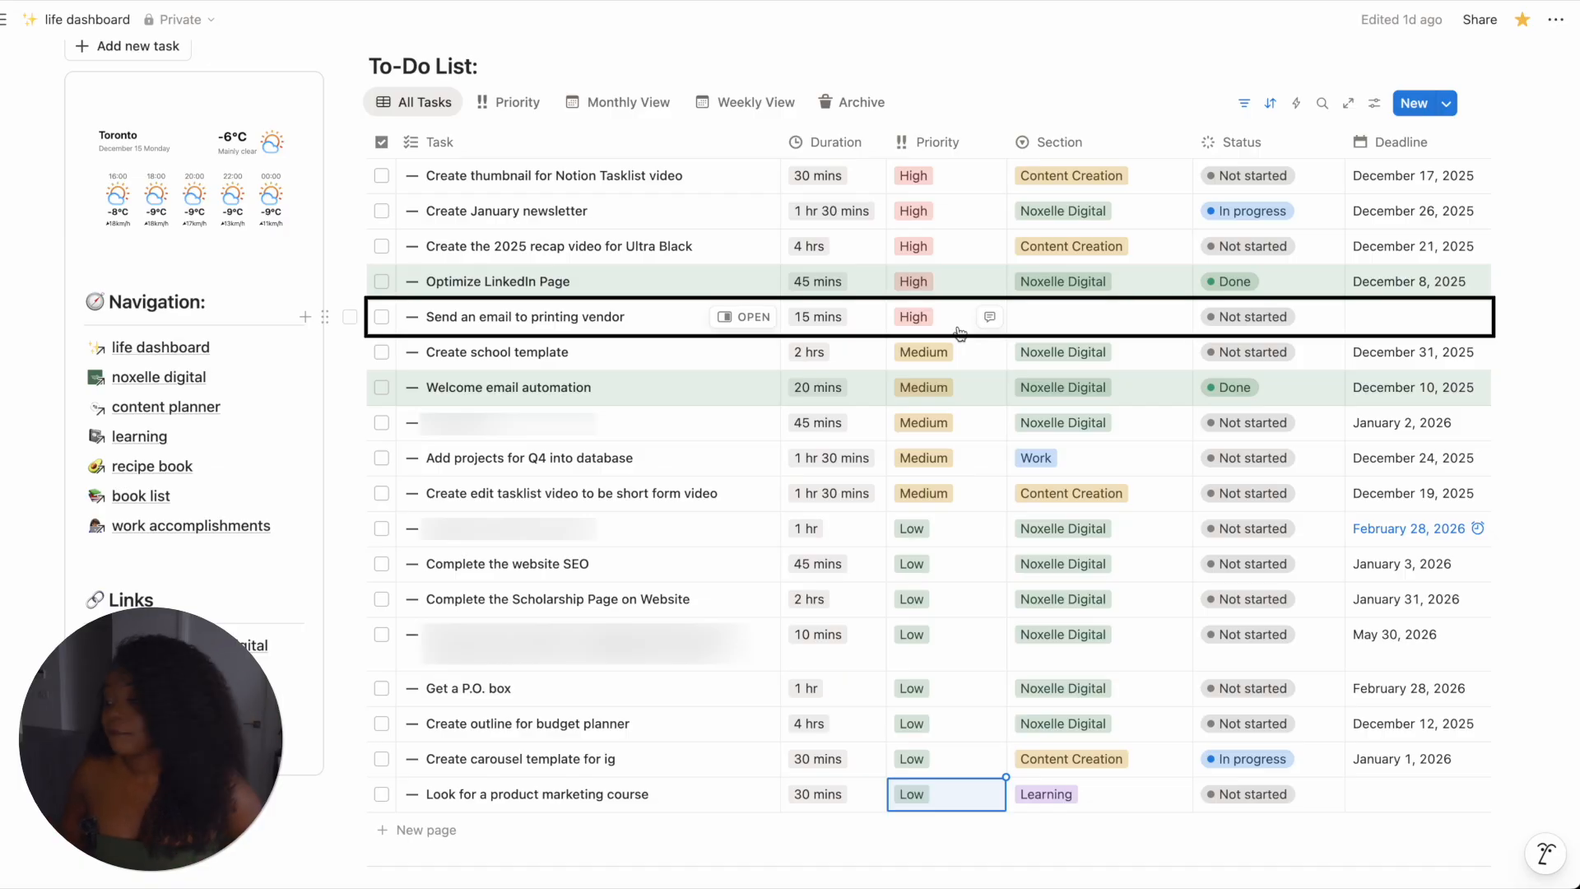
- Assign the printing vendor task to the Noxelle Digital section and set its deadline to December 19, 2025
scroll(1108, 318, down, 1)
click(1106, 313)
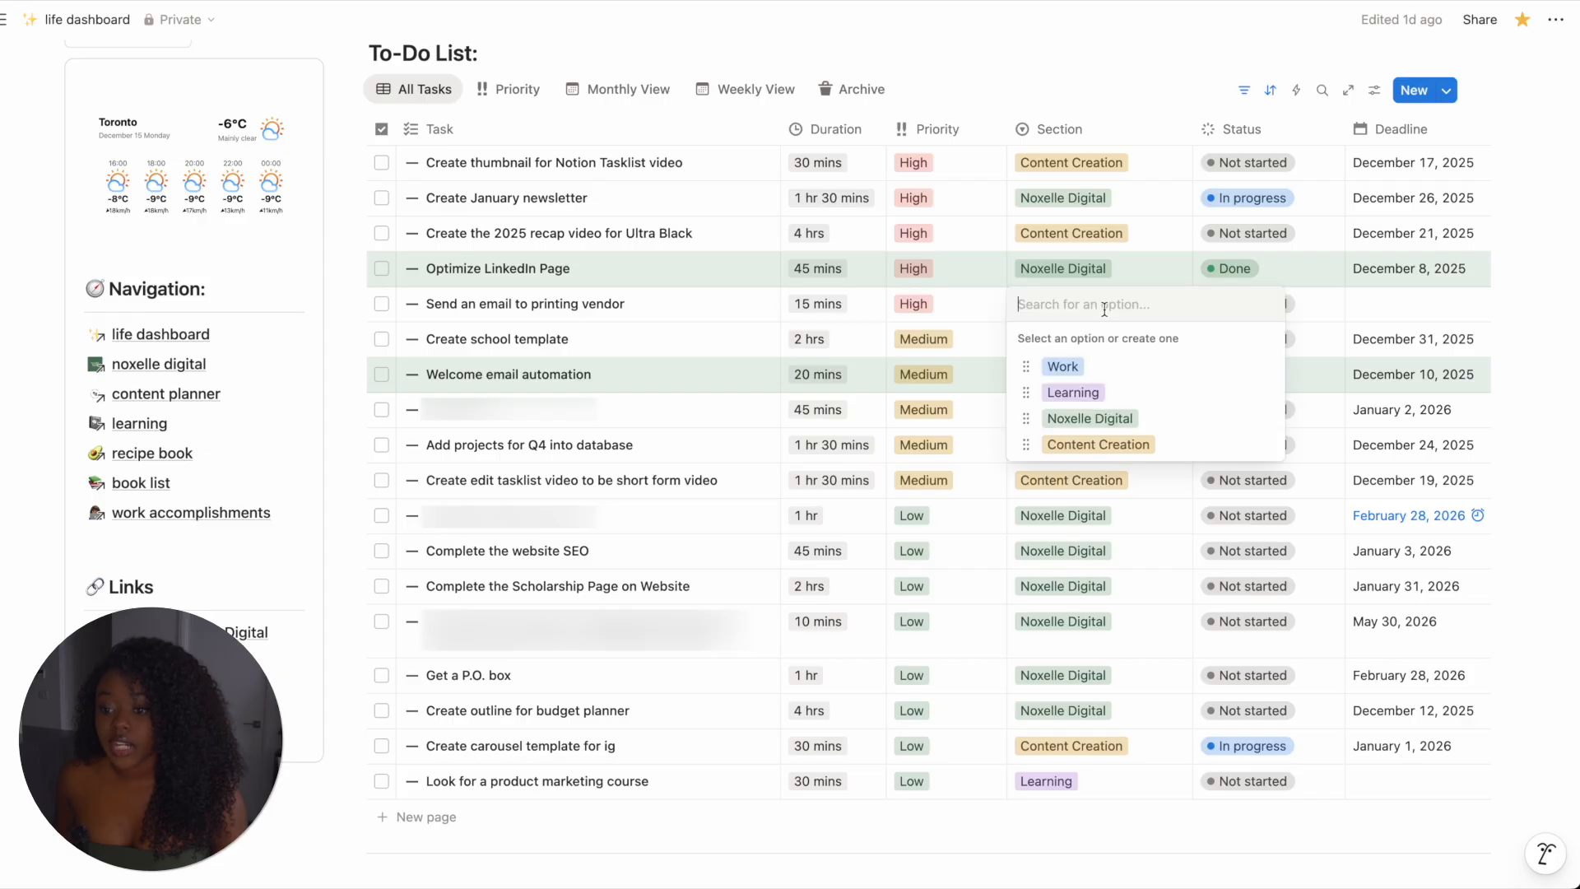
click(1099, 422)
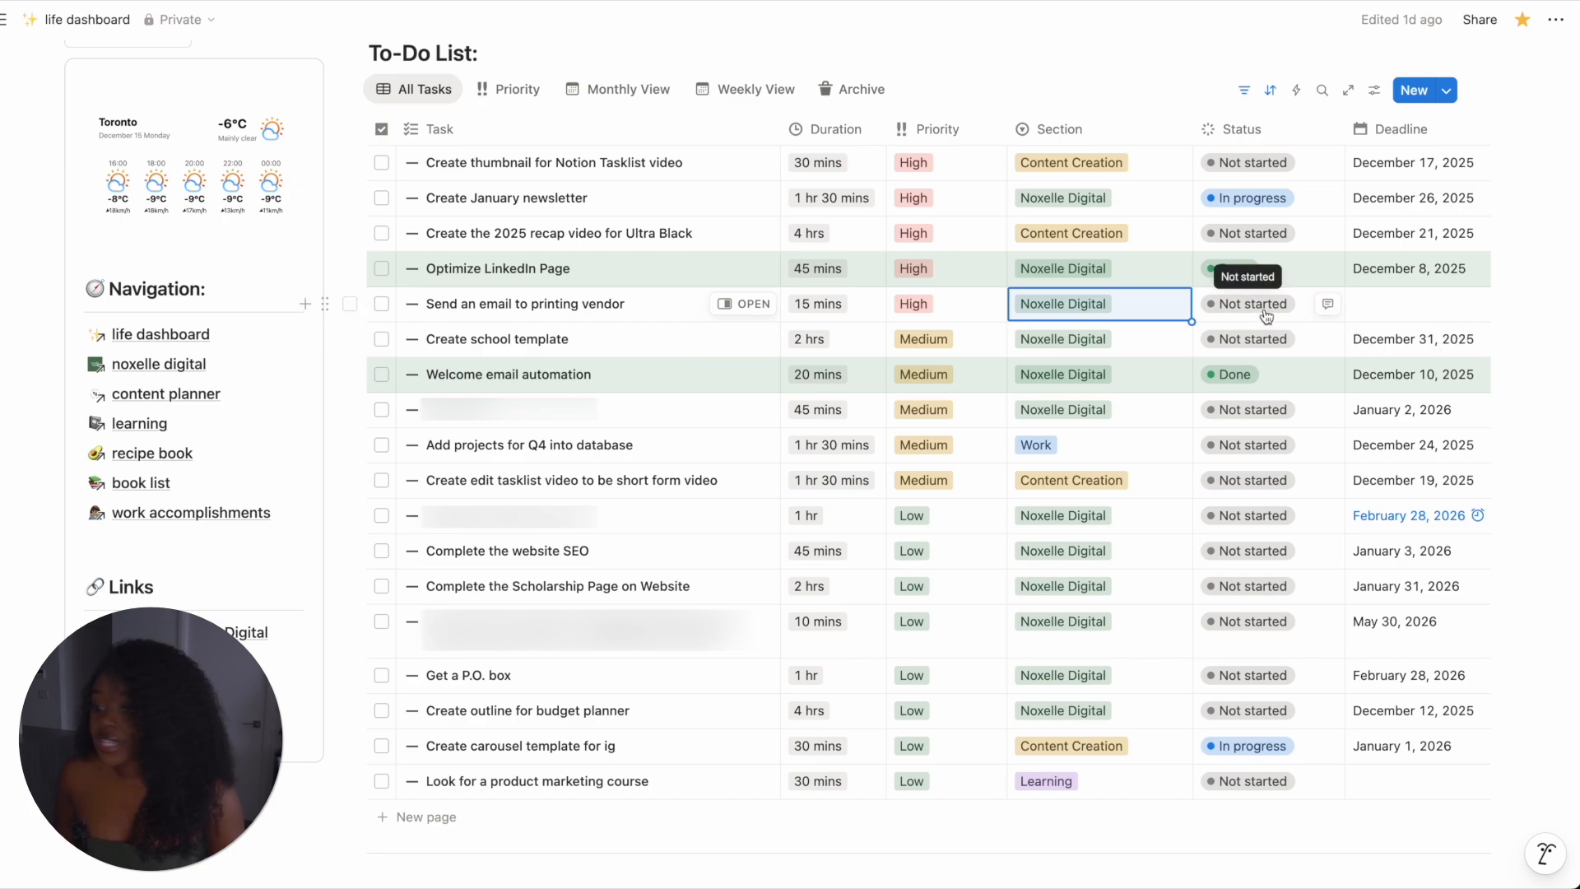
click(1409, 305)
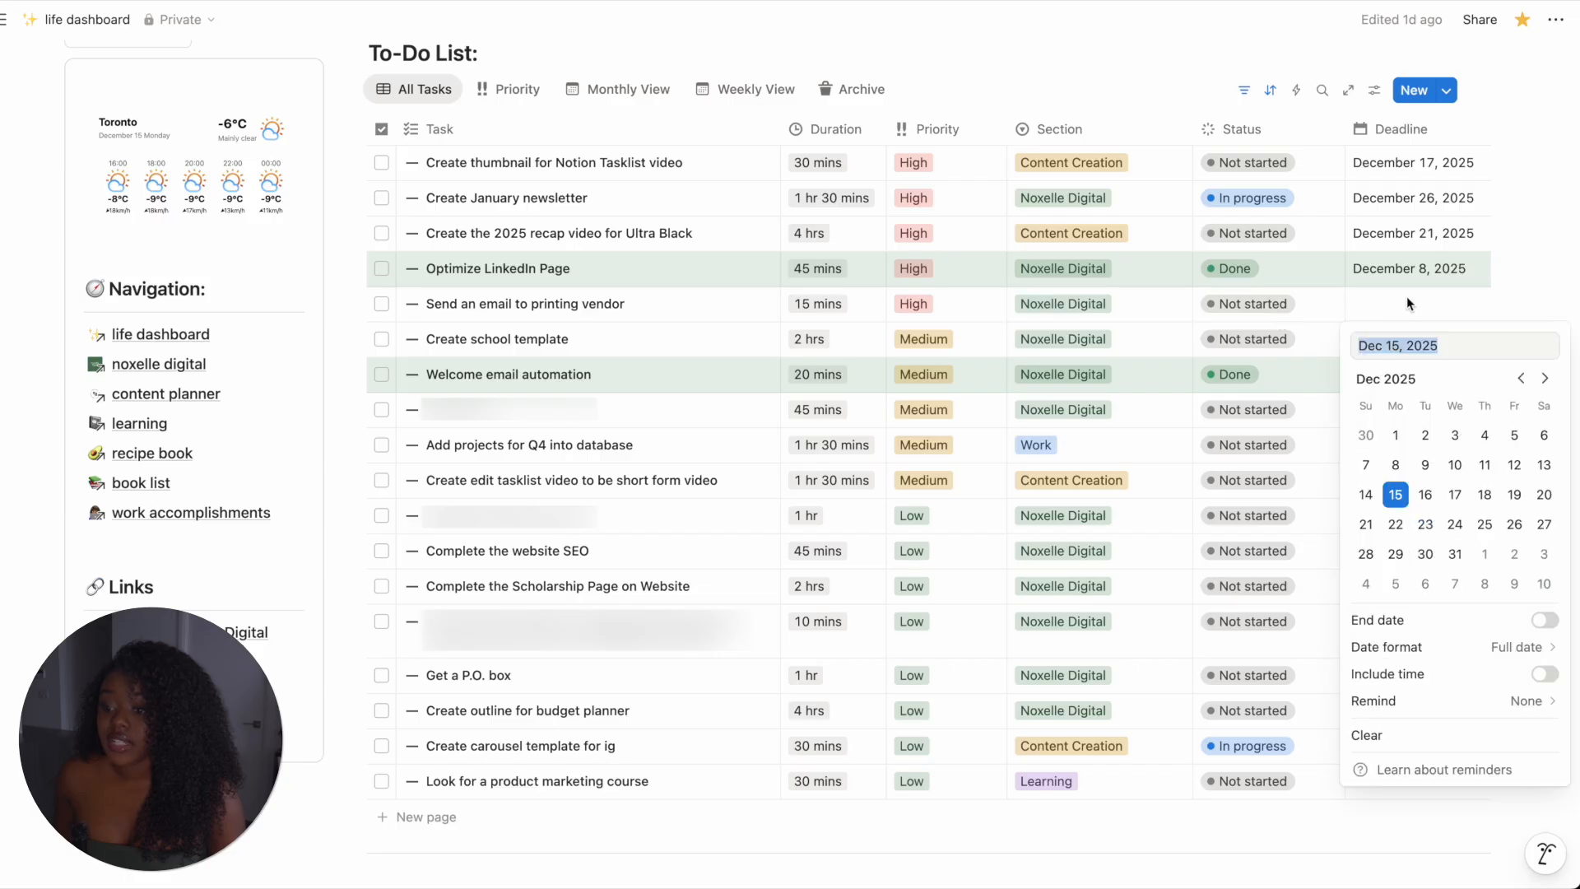
click(1515, 495)
click(1366, 306)
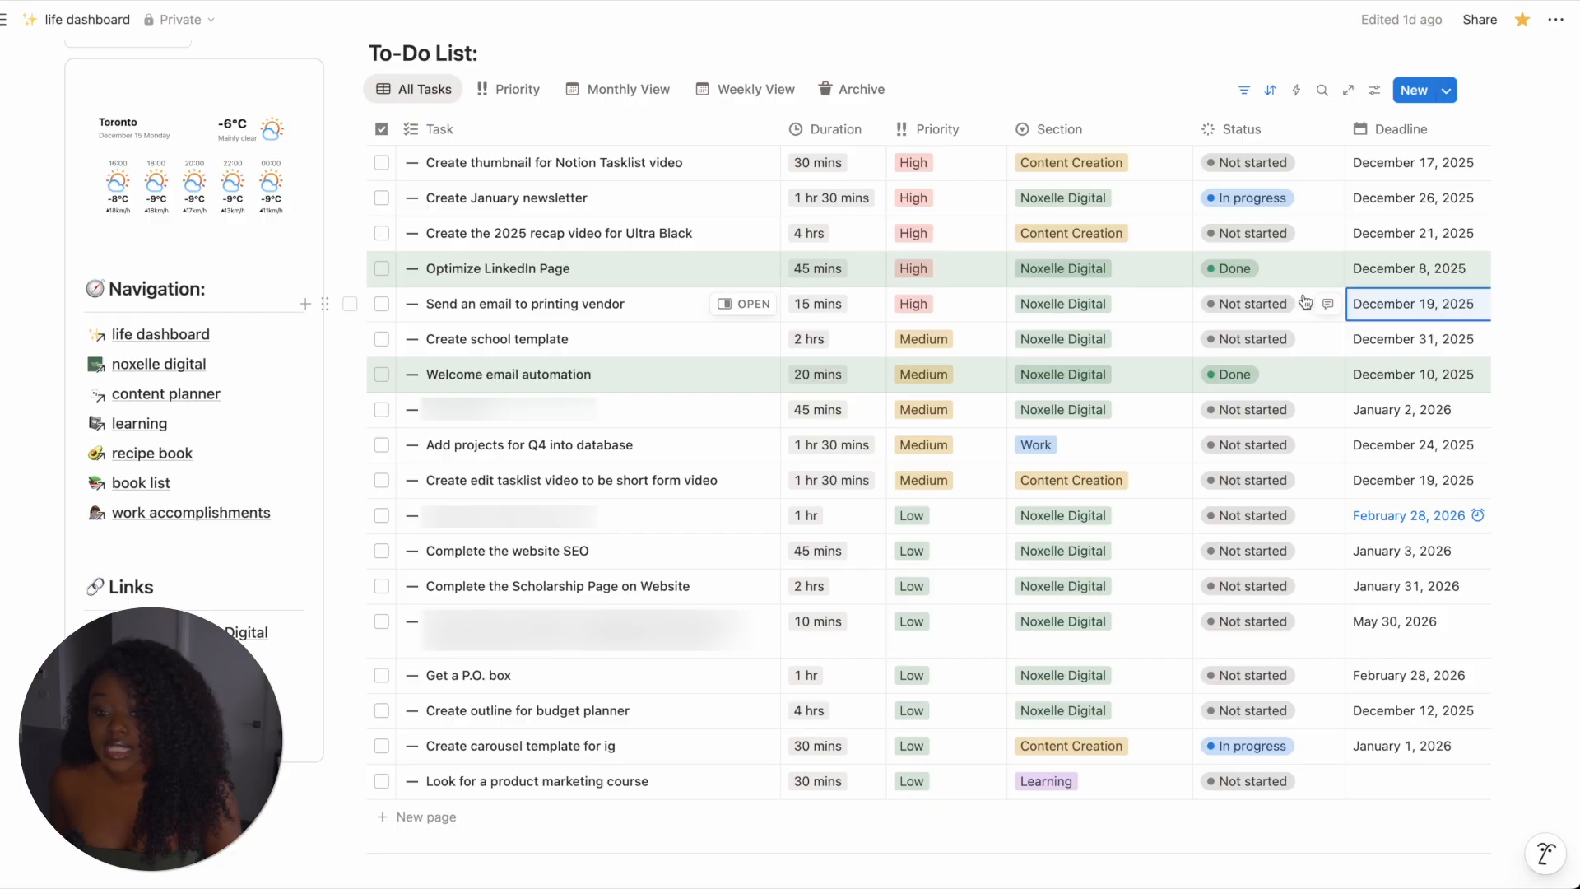
- Set the printing vendor task's status to Done and tick its checkbox to archive it
click(1247, 304)
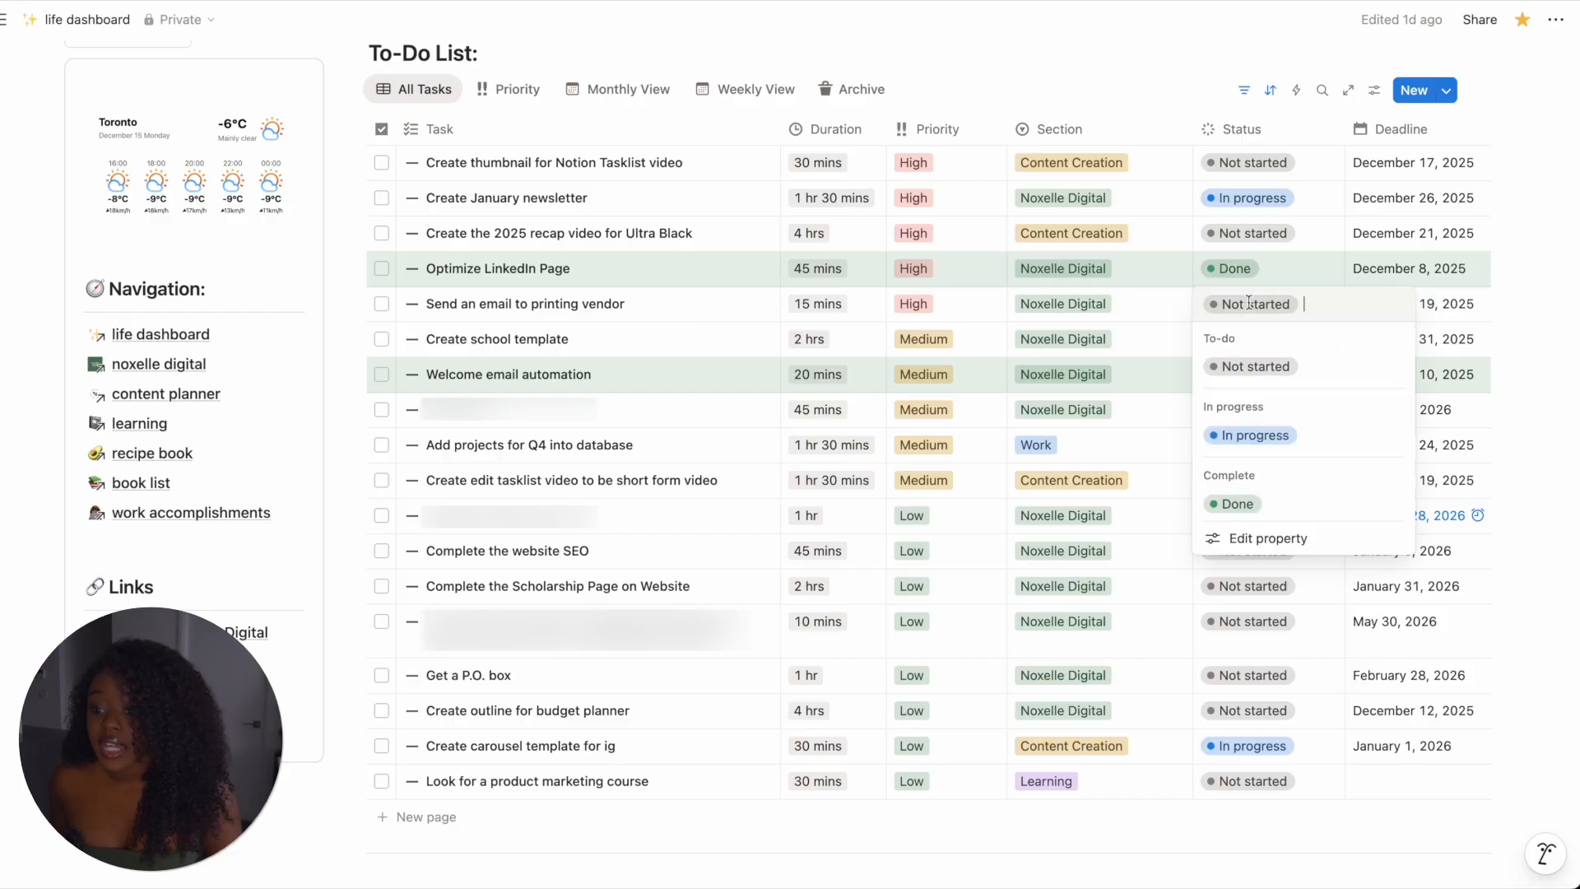
click(1232, 511)
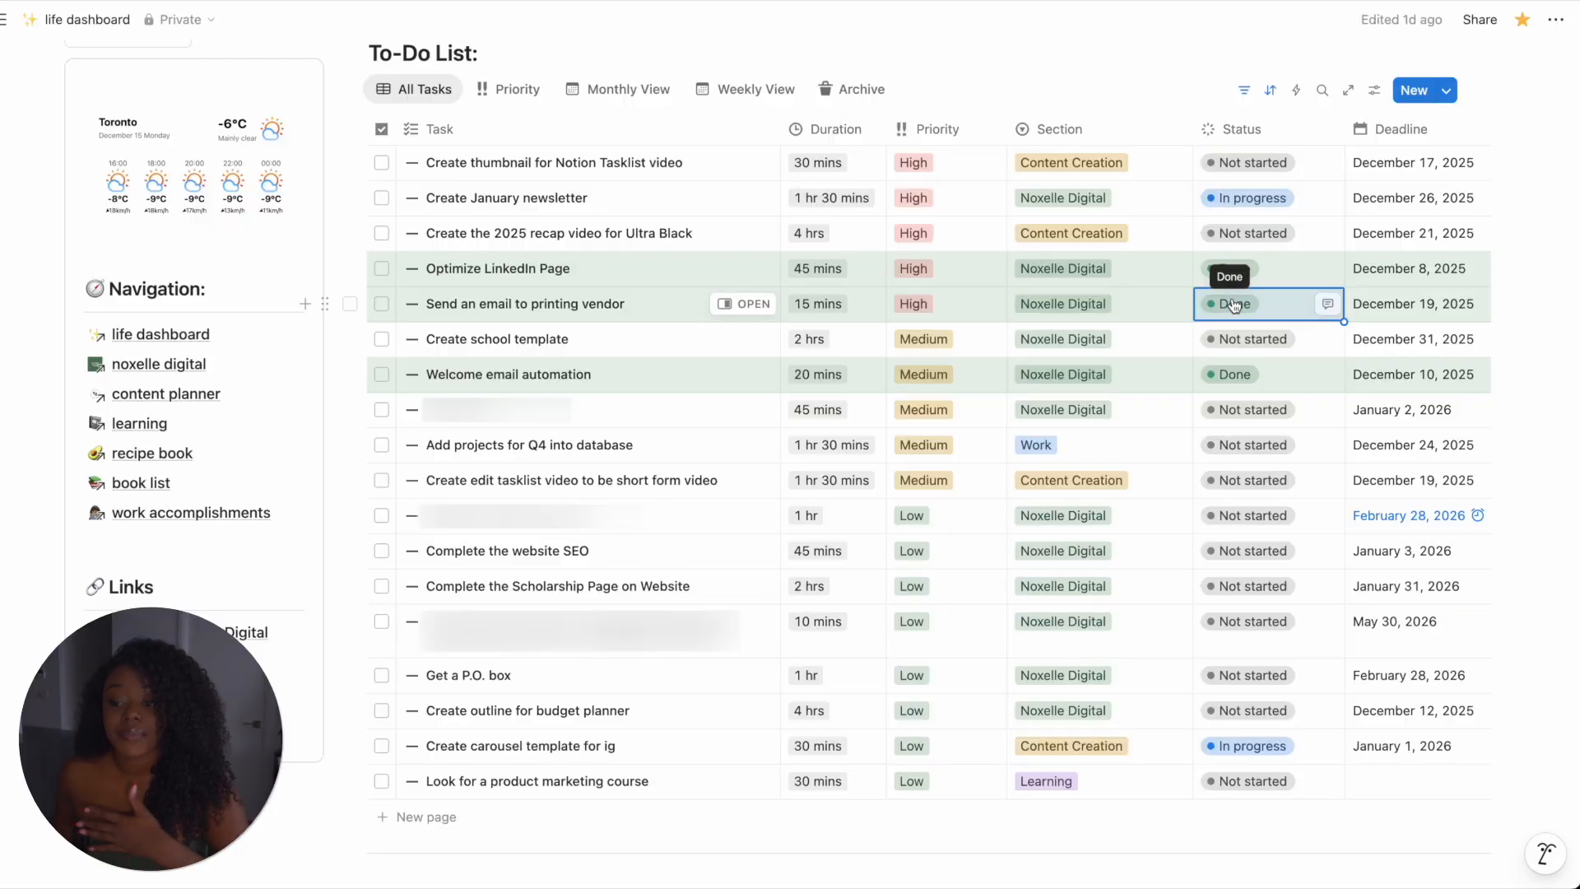
click(383, 306)
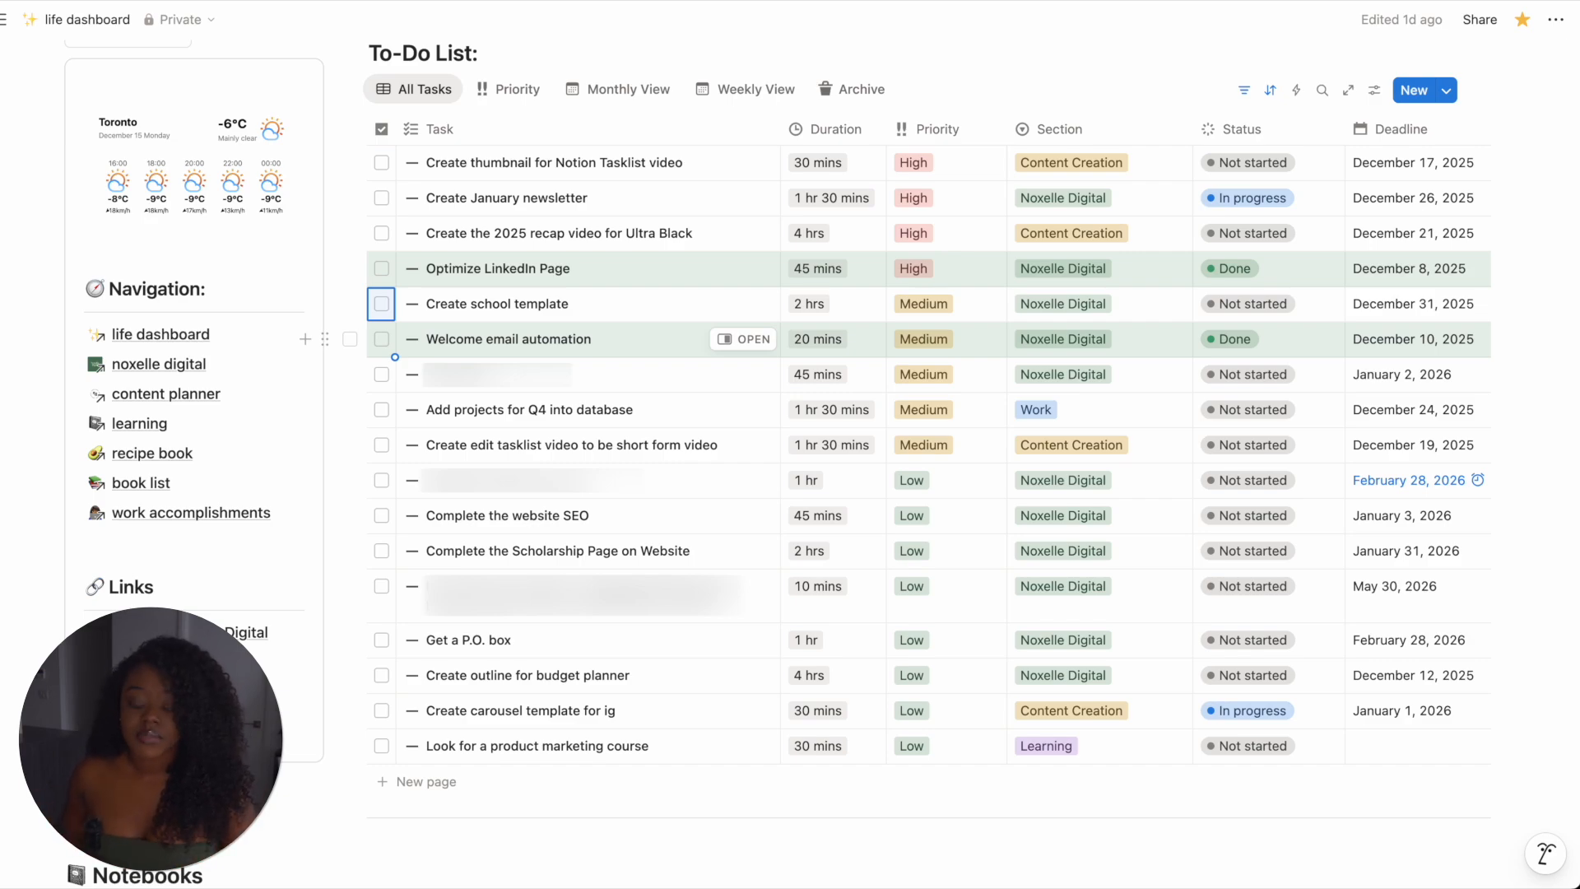
- Look through the to-do list's Priority, Monthly View, Weekly View and Archive views
click(516, 91)
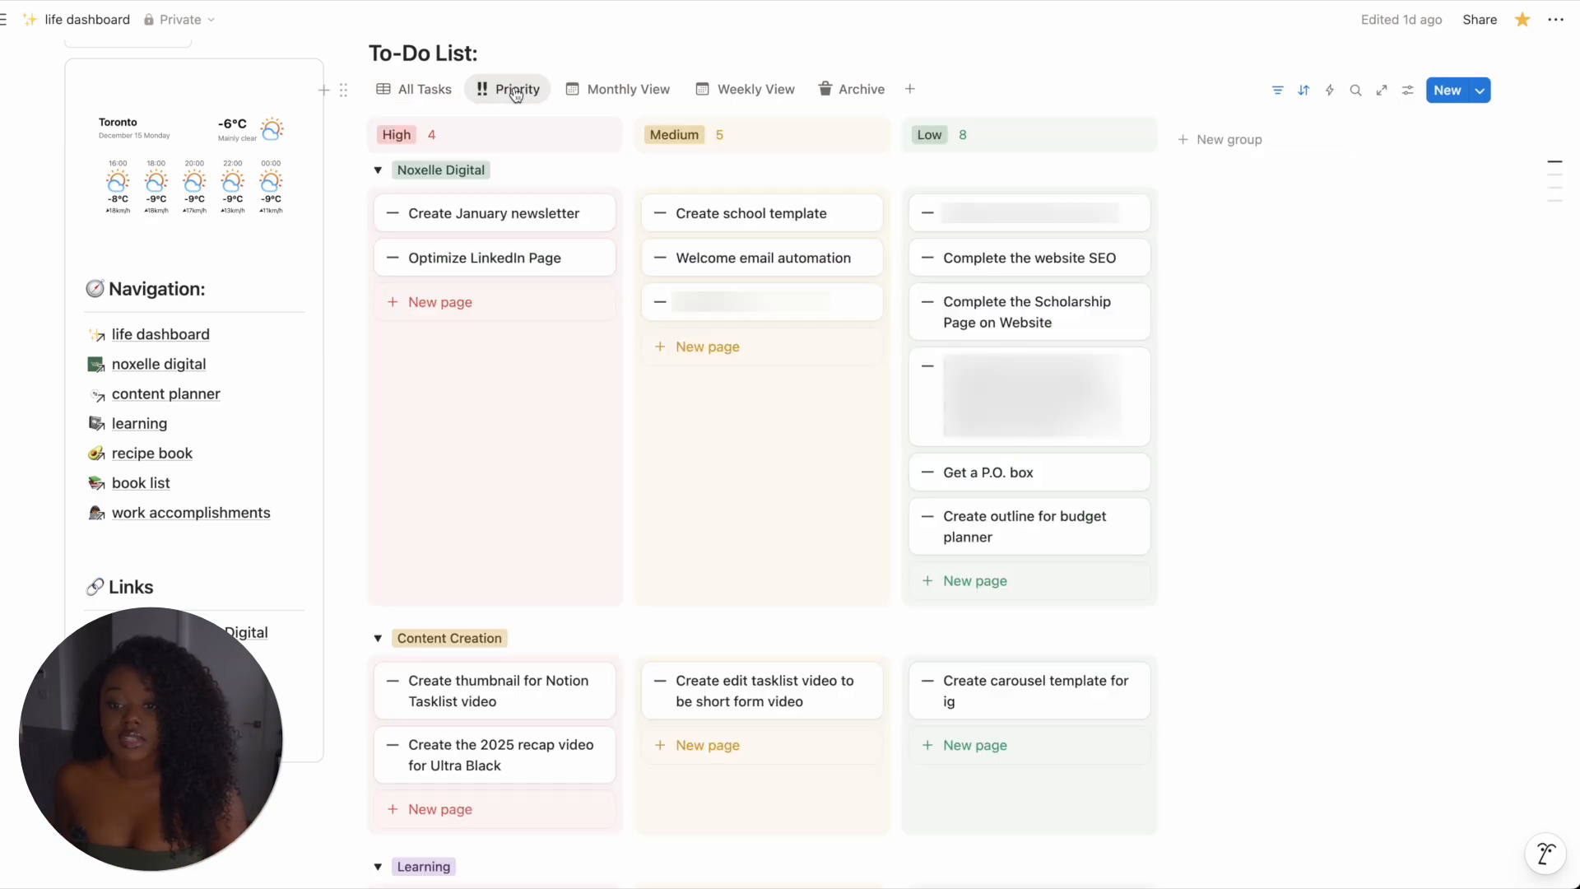
click(616, 91)
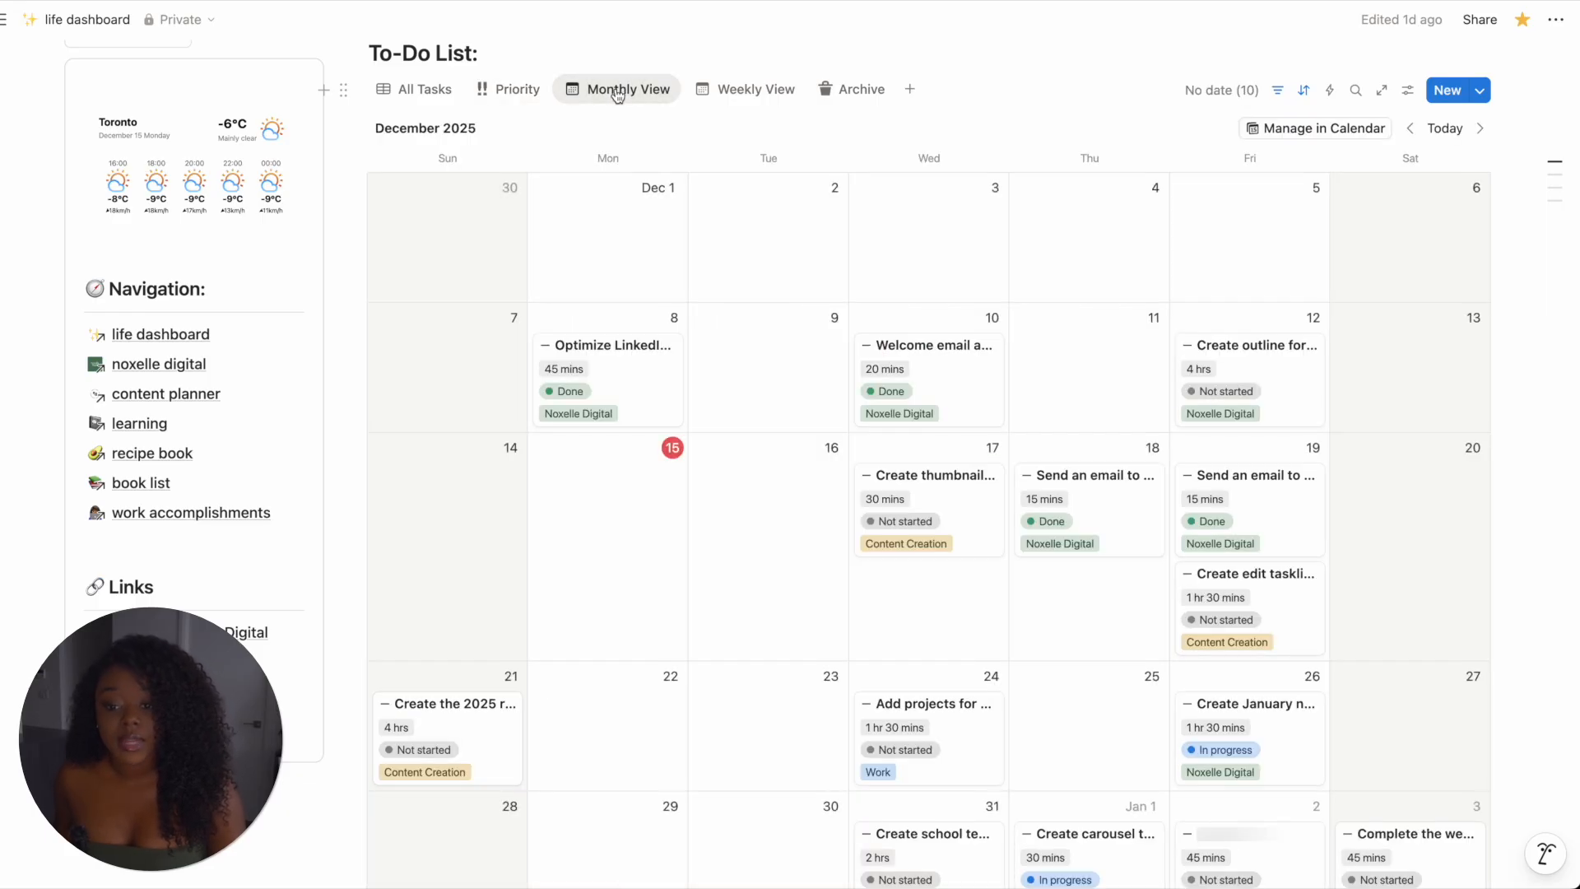
click(744, 94)
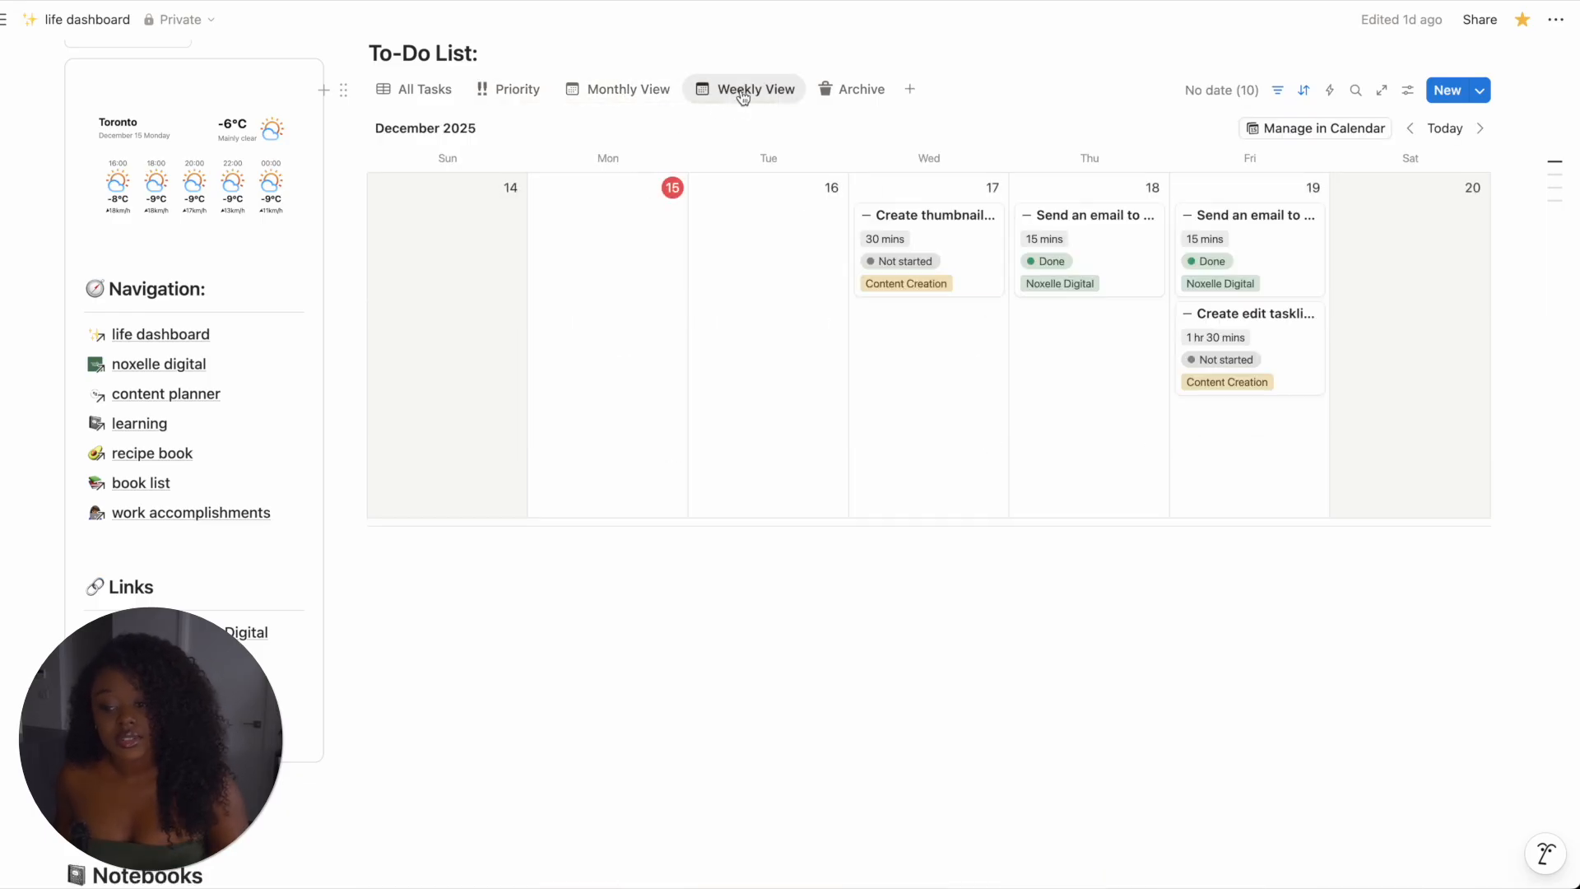
click(860, 92)
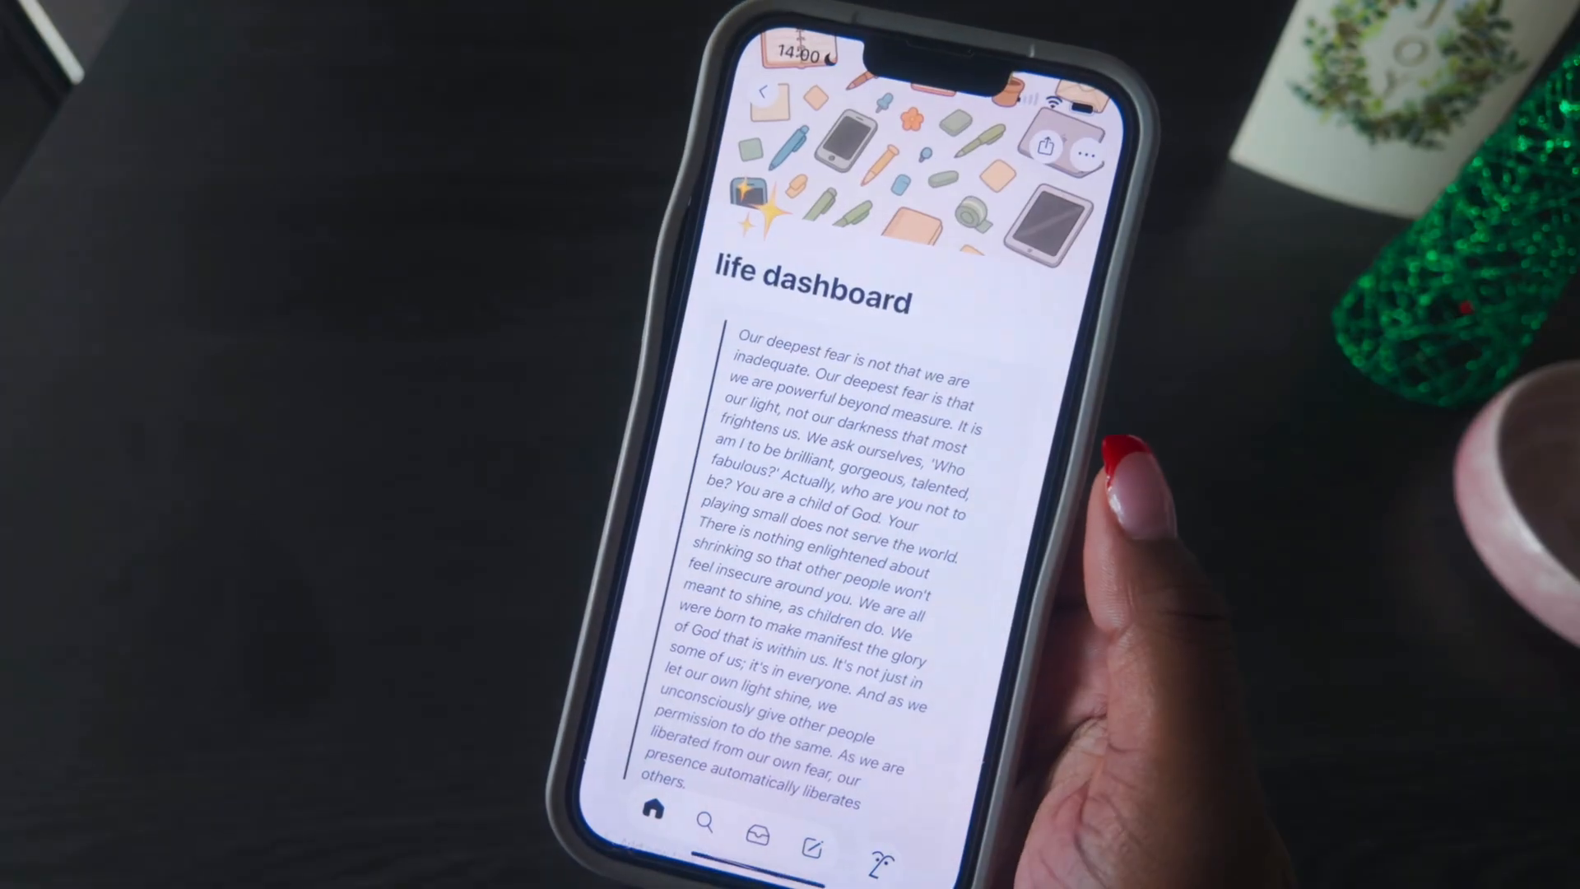
- In the phone version of the life dashboard, add a new task "buy sticky notes" with a duration of 15 mins
scroll(790, 576, down, 10)
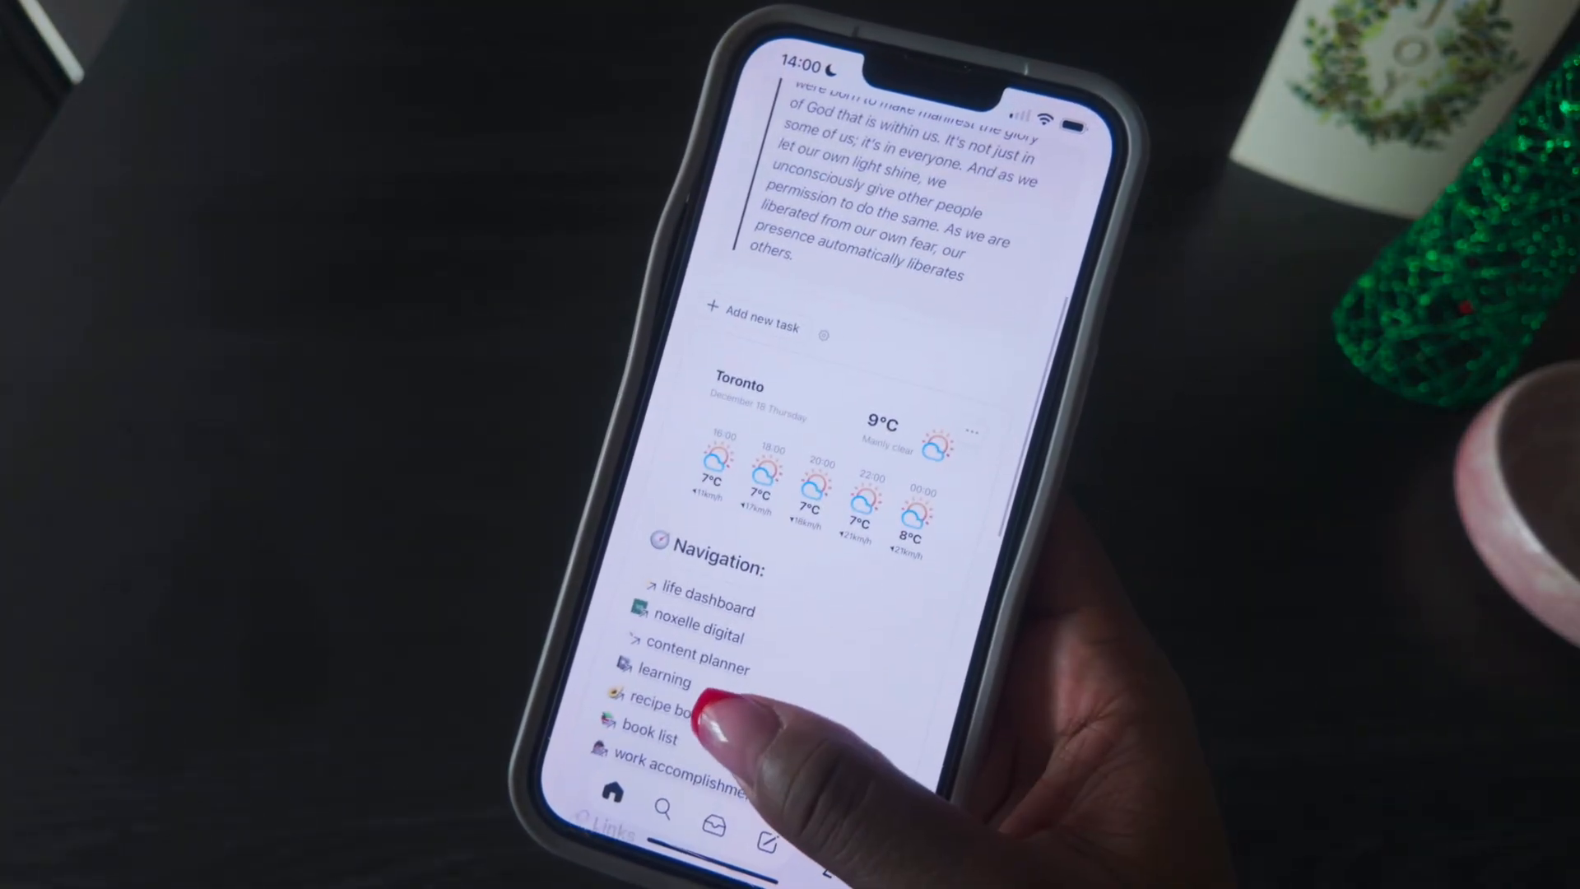
click(753, 317)
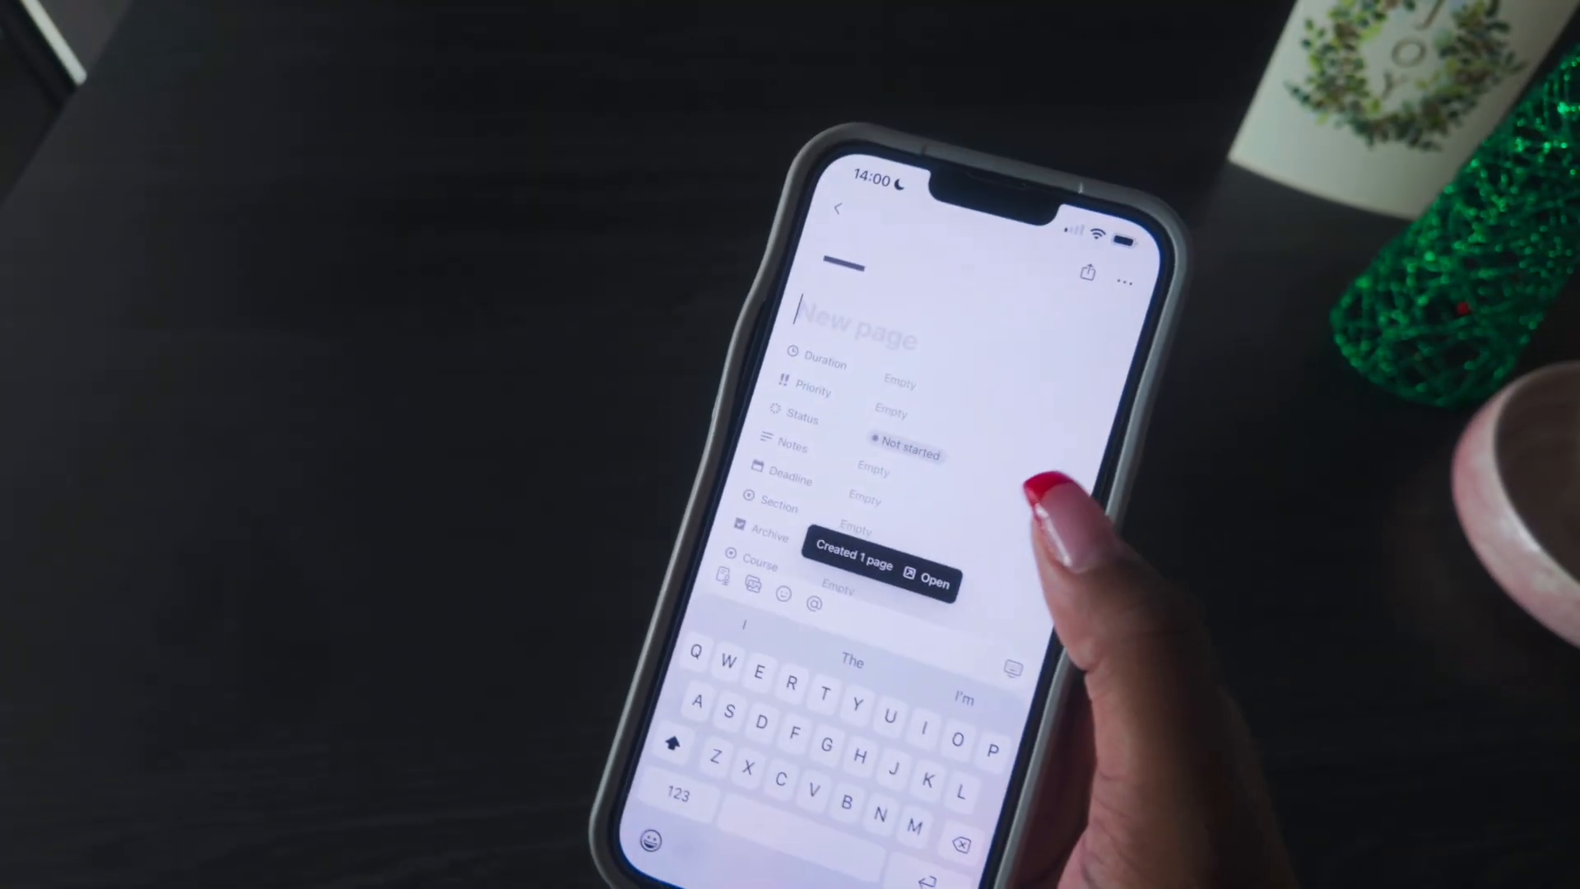
text(buy s)
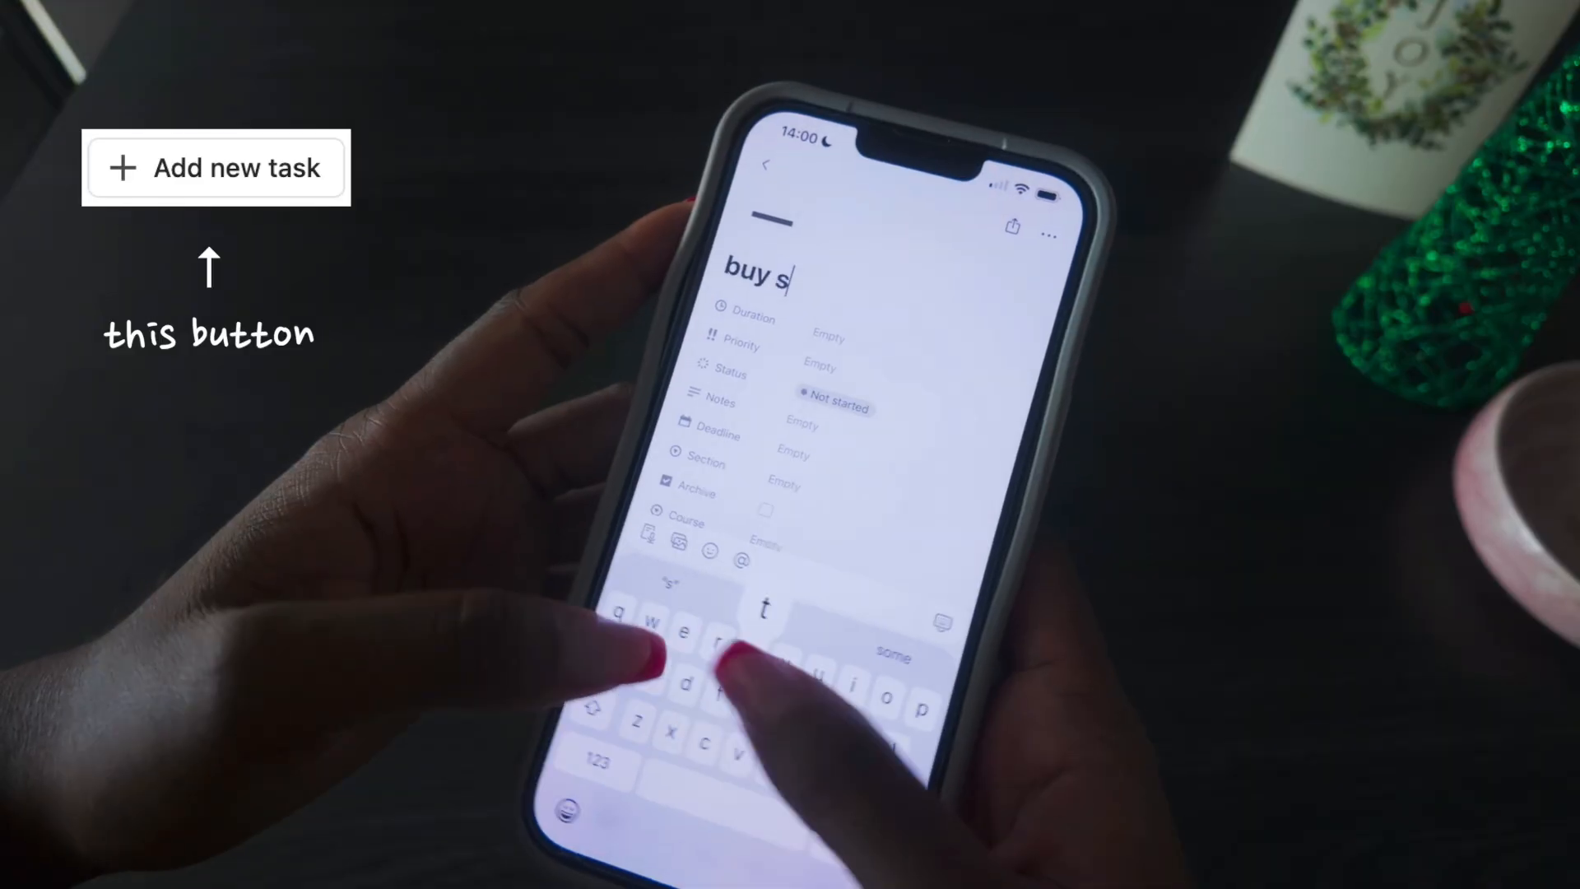
text(ticky no)
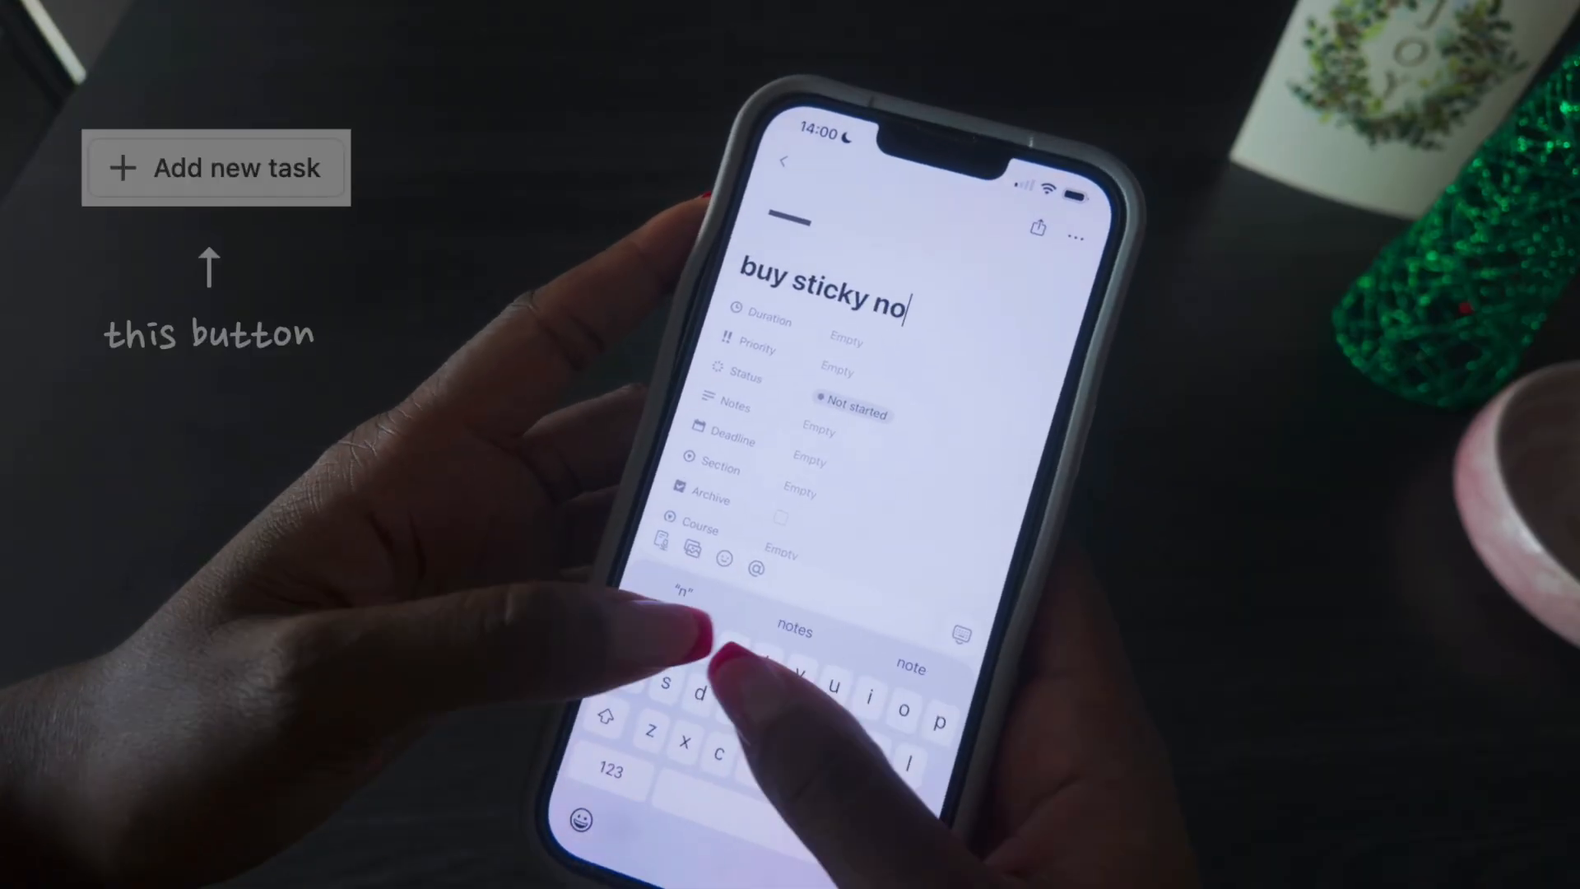
text(tes)
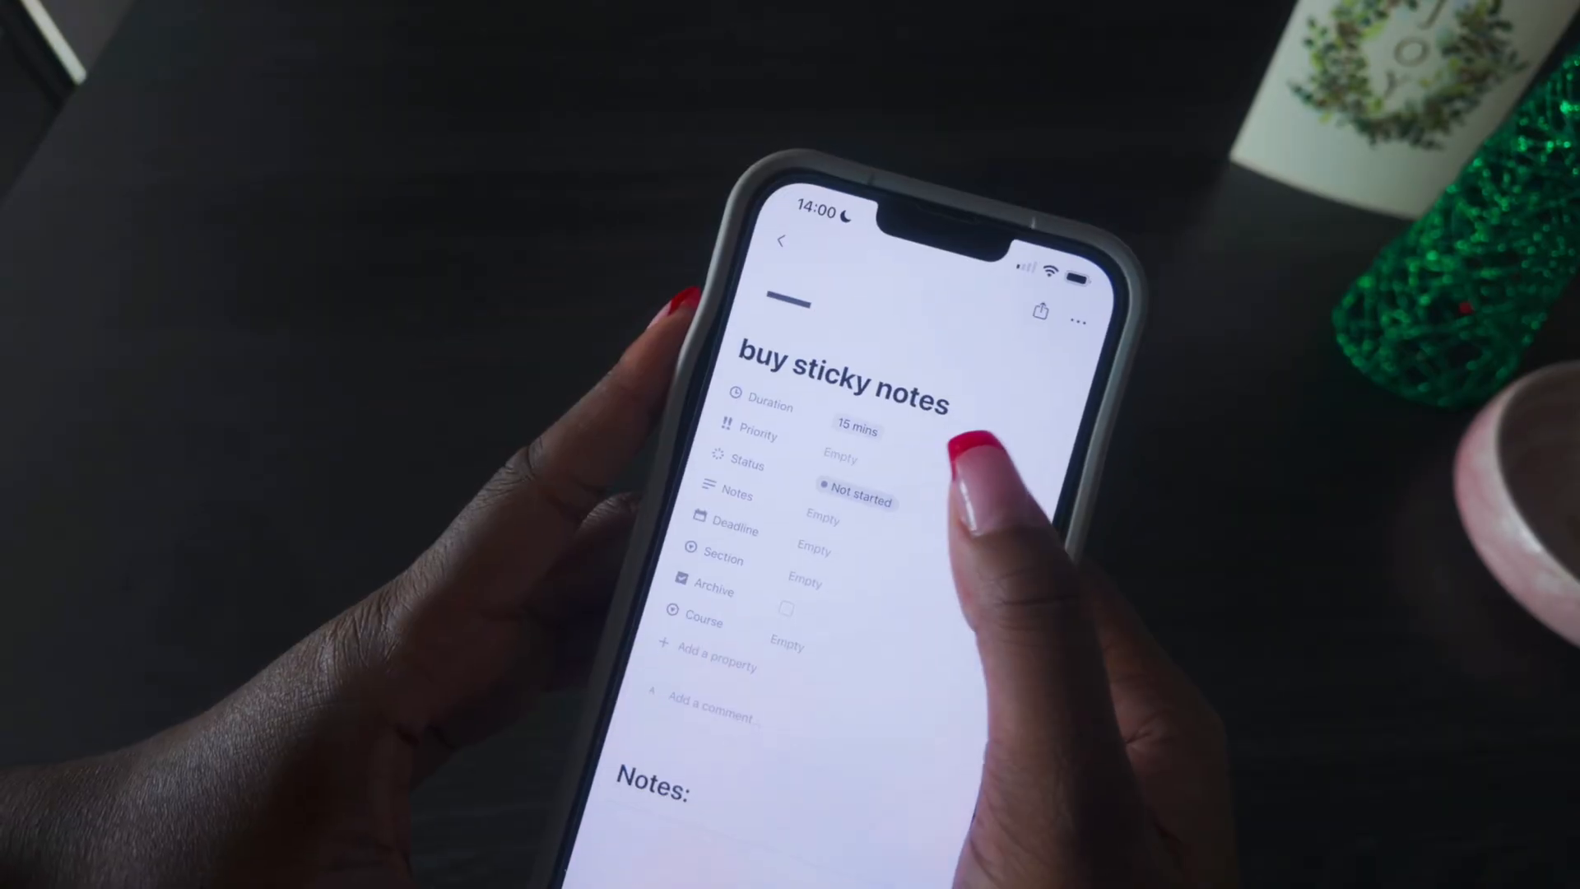
- Set the sticky notes task's priority to Low, its deadline to 26 December 2025 and its section to Work
click(954, 451)
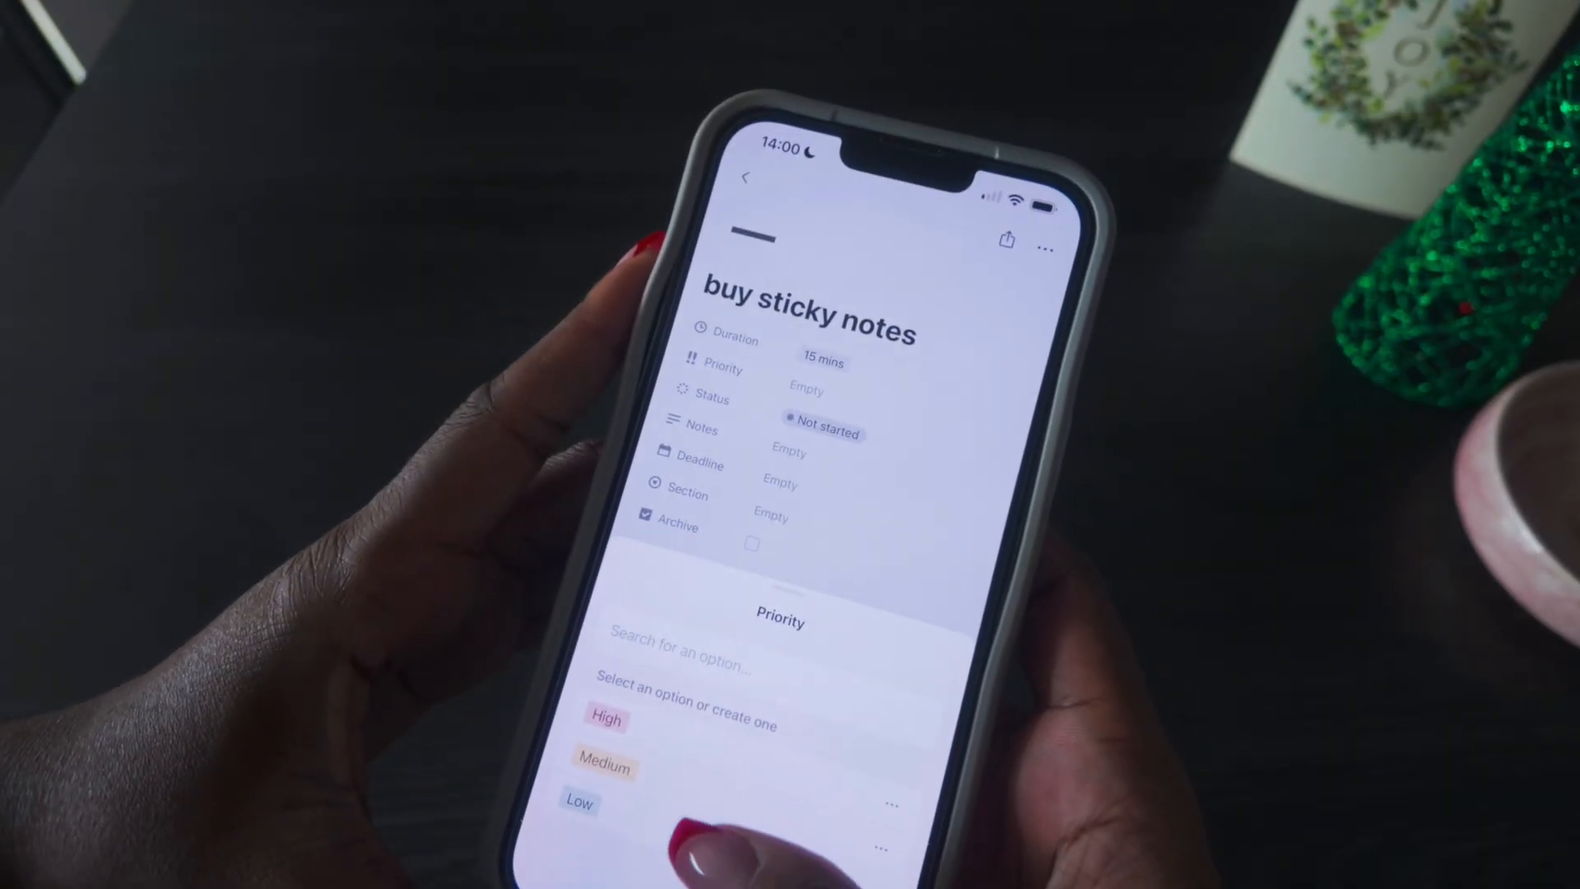
click(581, 803)
click(823, 427)
click(634, 755)
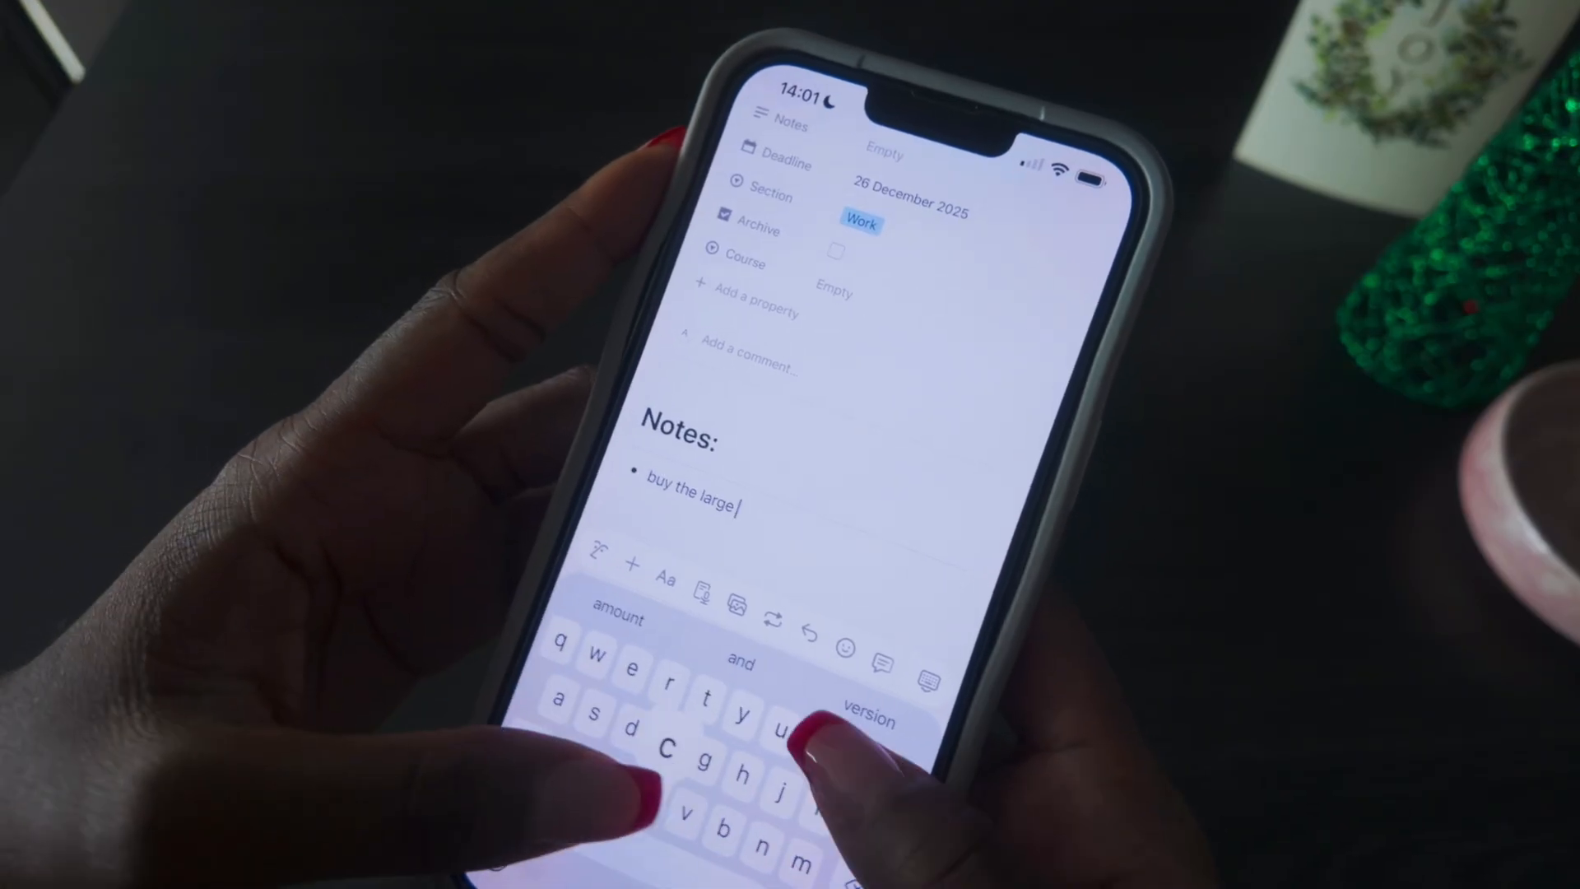
- Write "buy the large colourful" as a bullet under the sticky notes task's Notes heading
text(coulour)
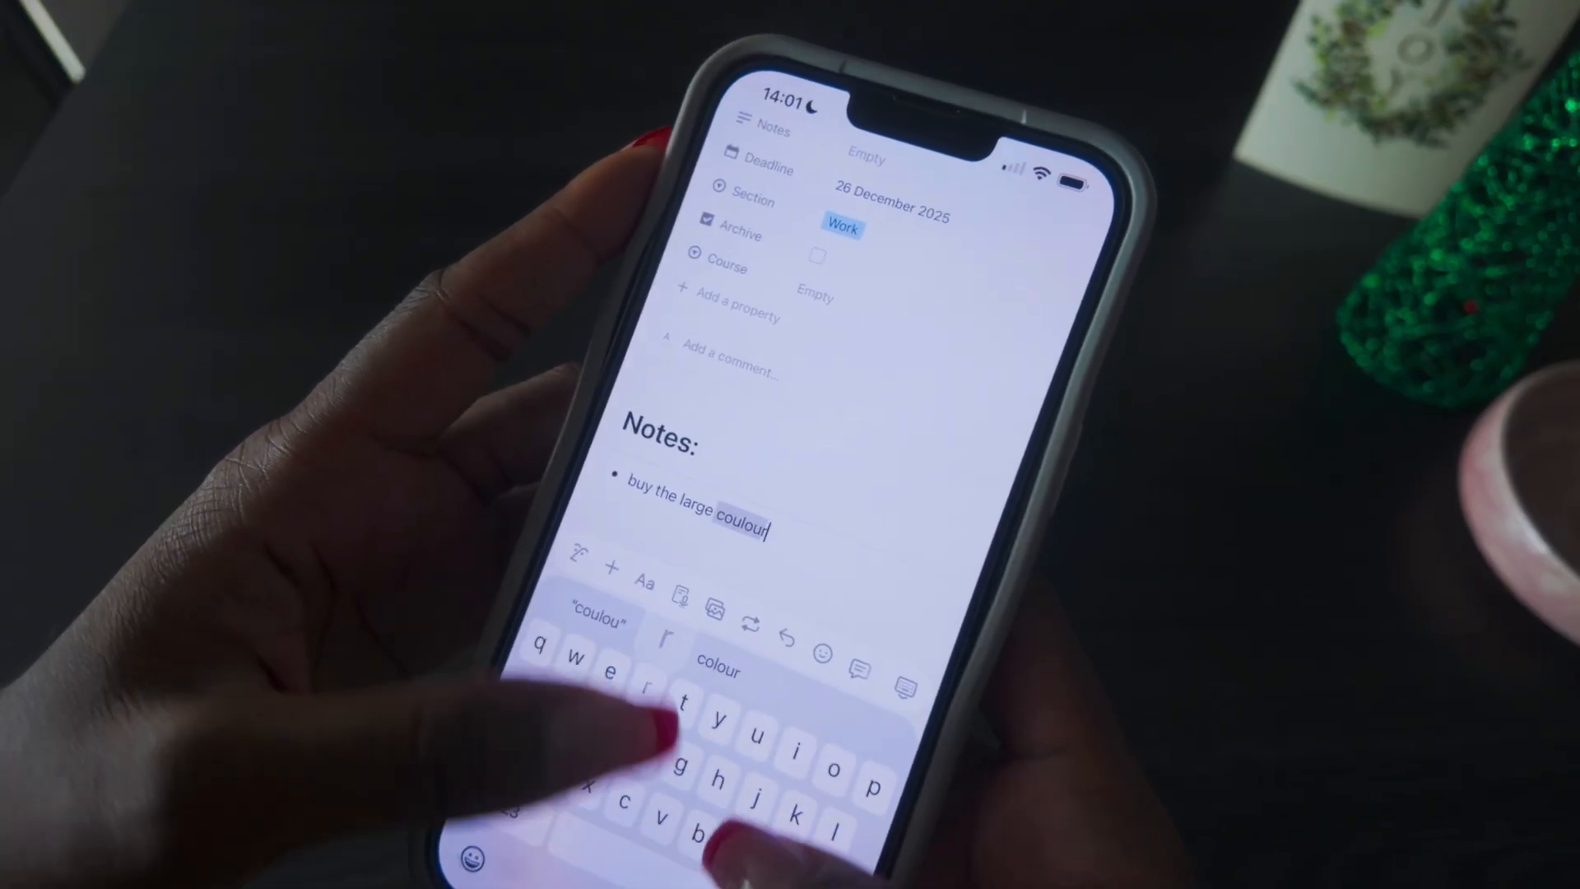
text(ful)
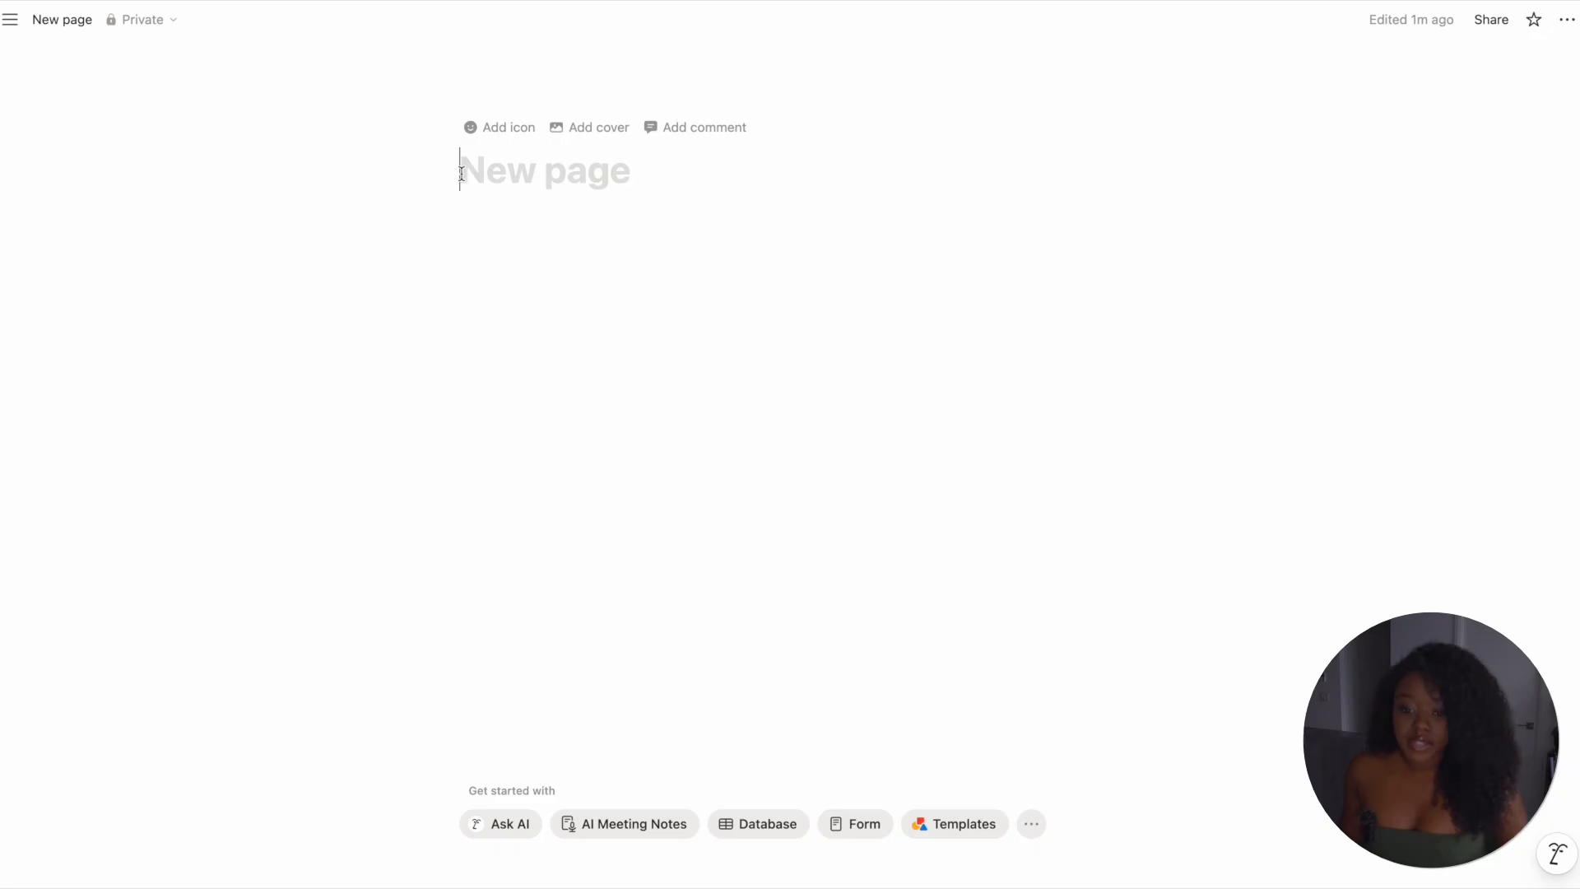
- Title the new blank page "Task List" and set it to full width
text(Task List)
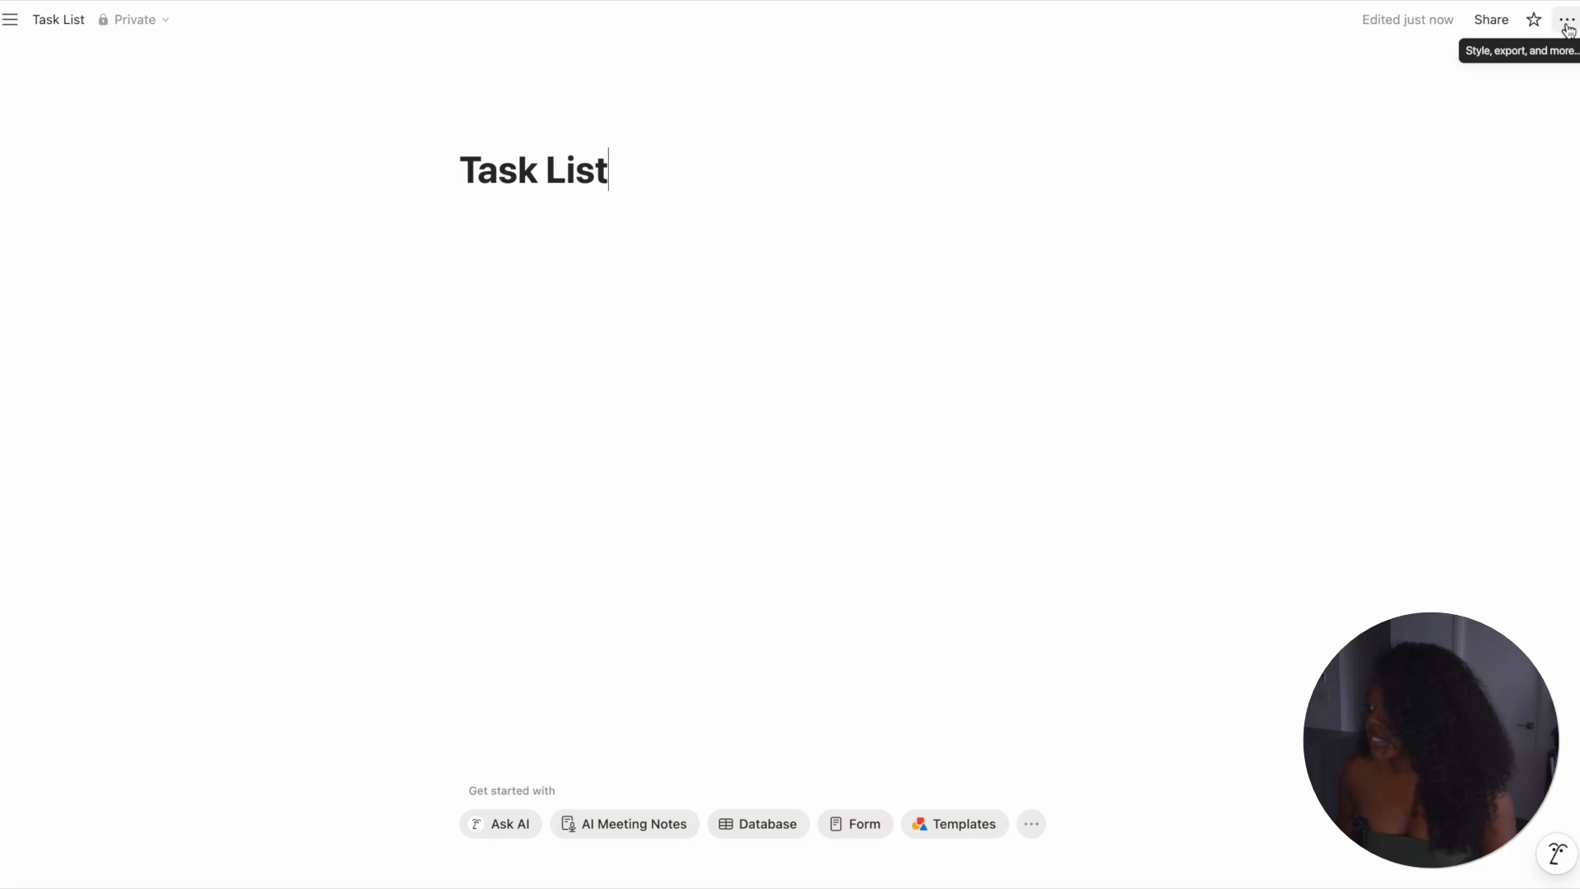
click(1567, 27)
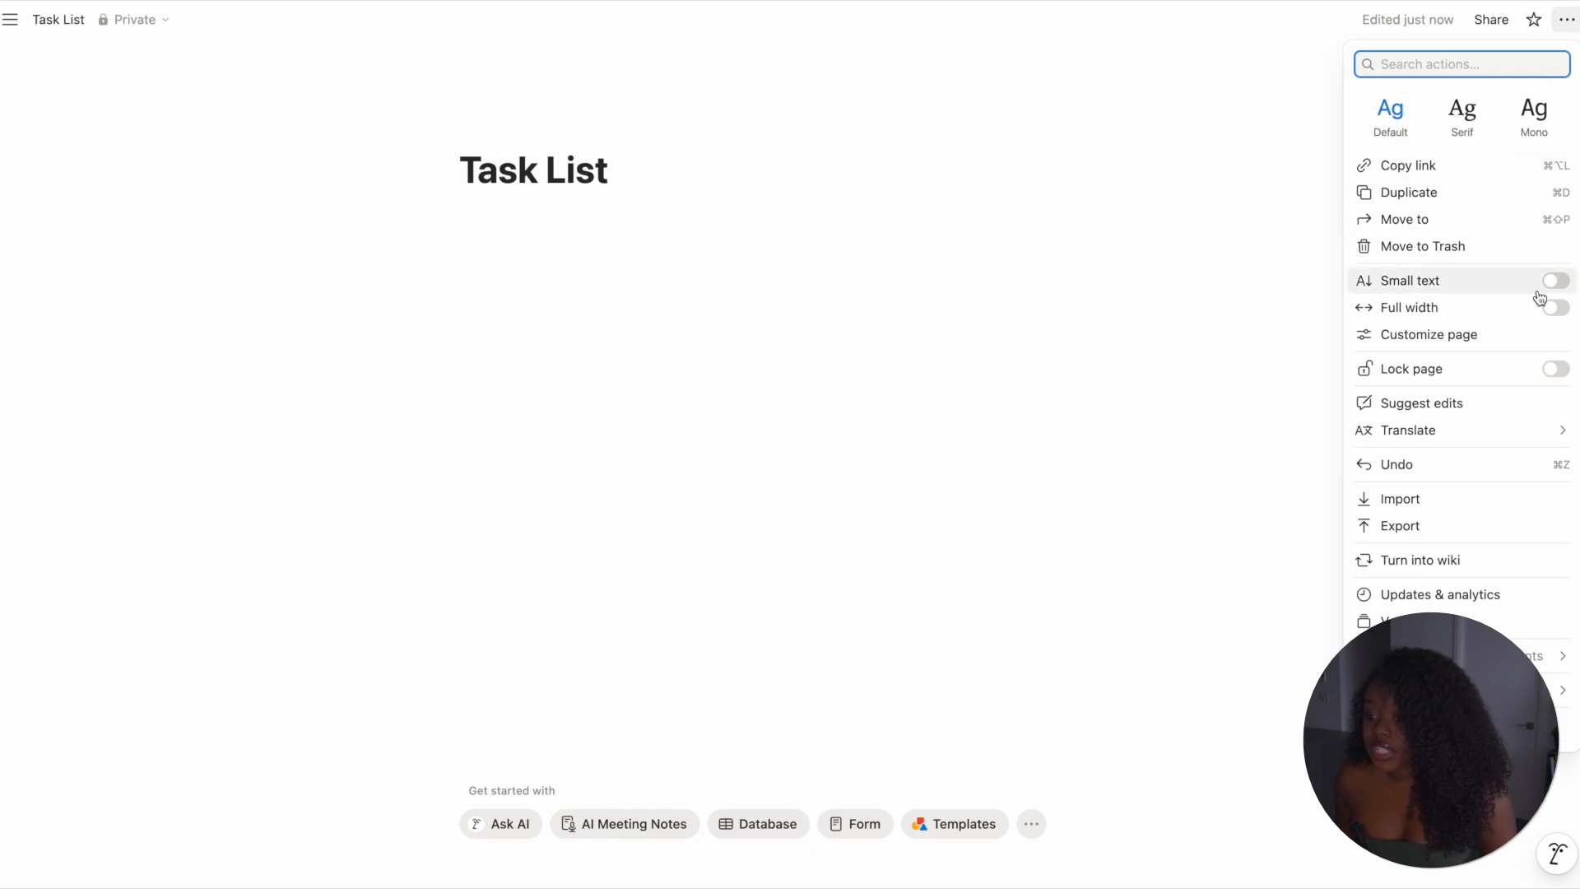
click(1557, 309)
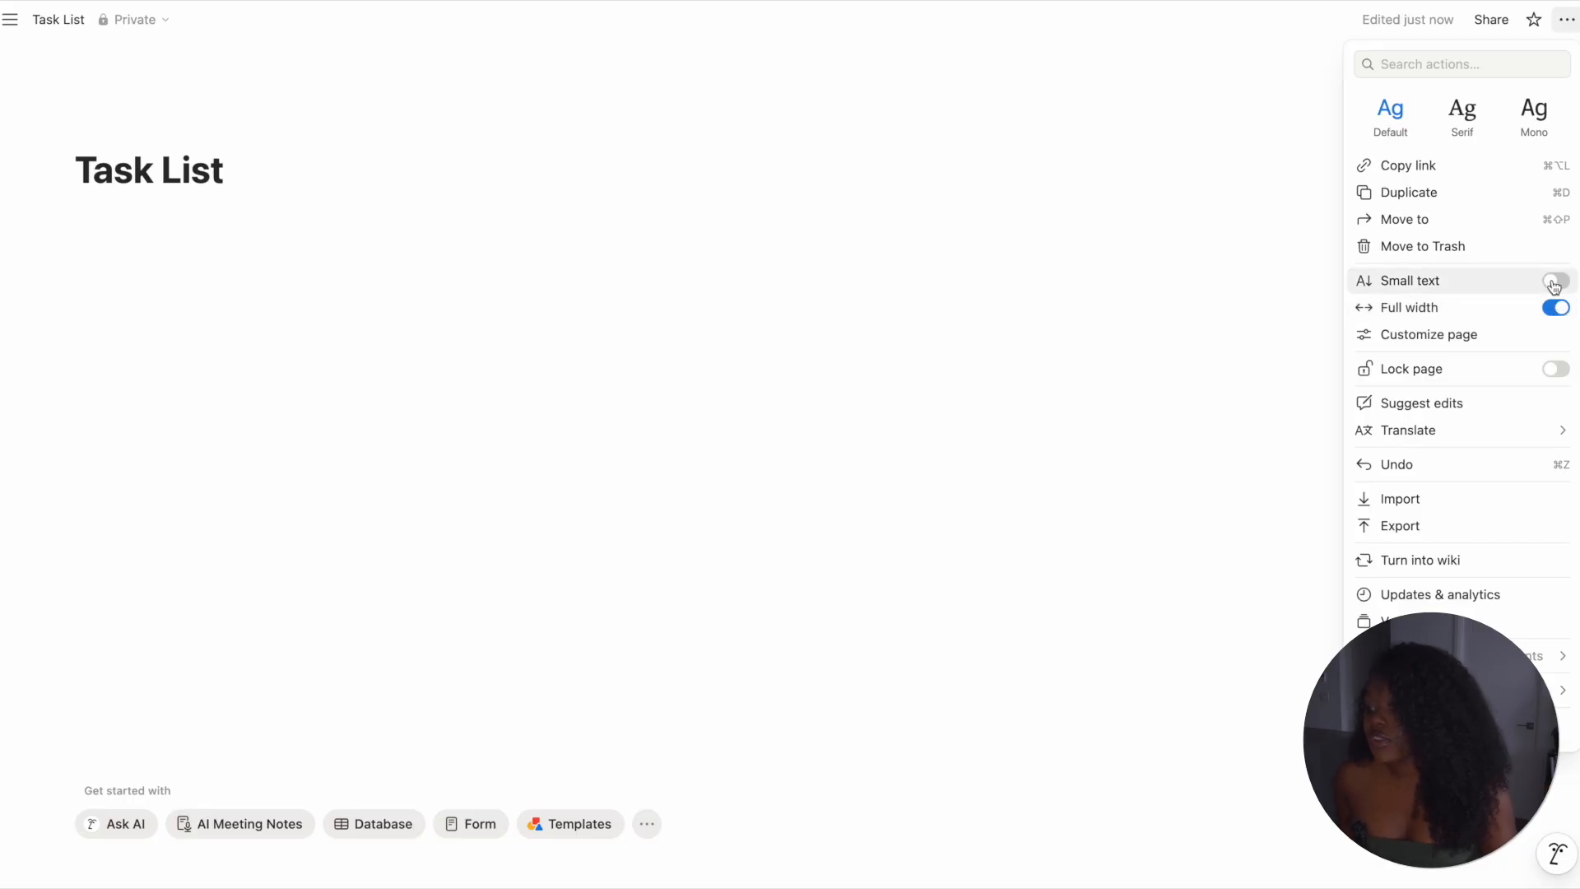
- Try the small text option on the Task List page, turn it off again and close the page options
click(1554, 283)
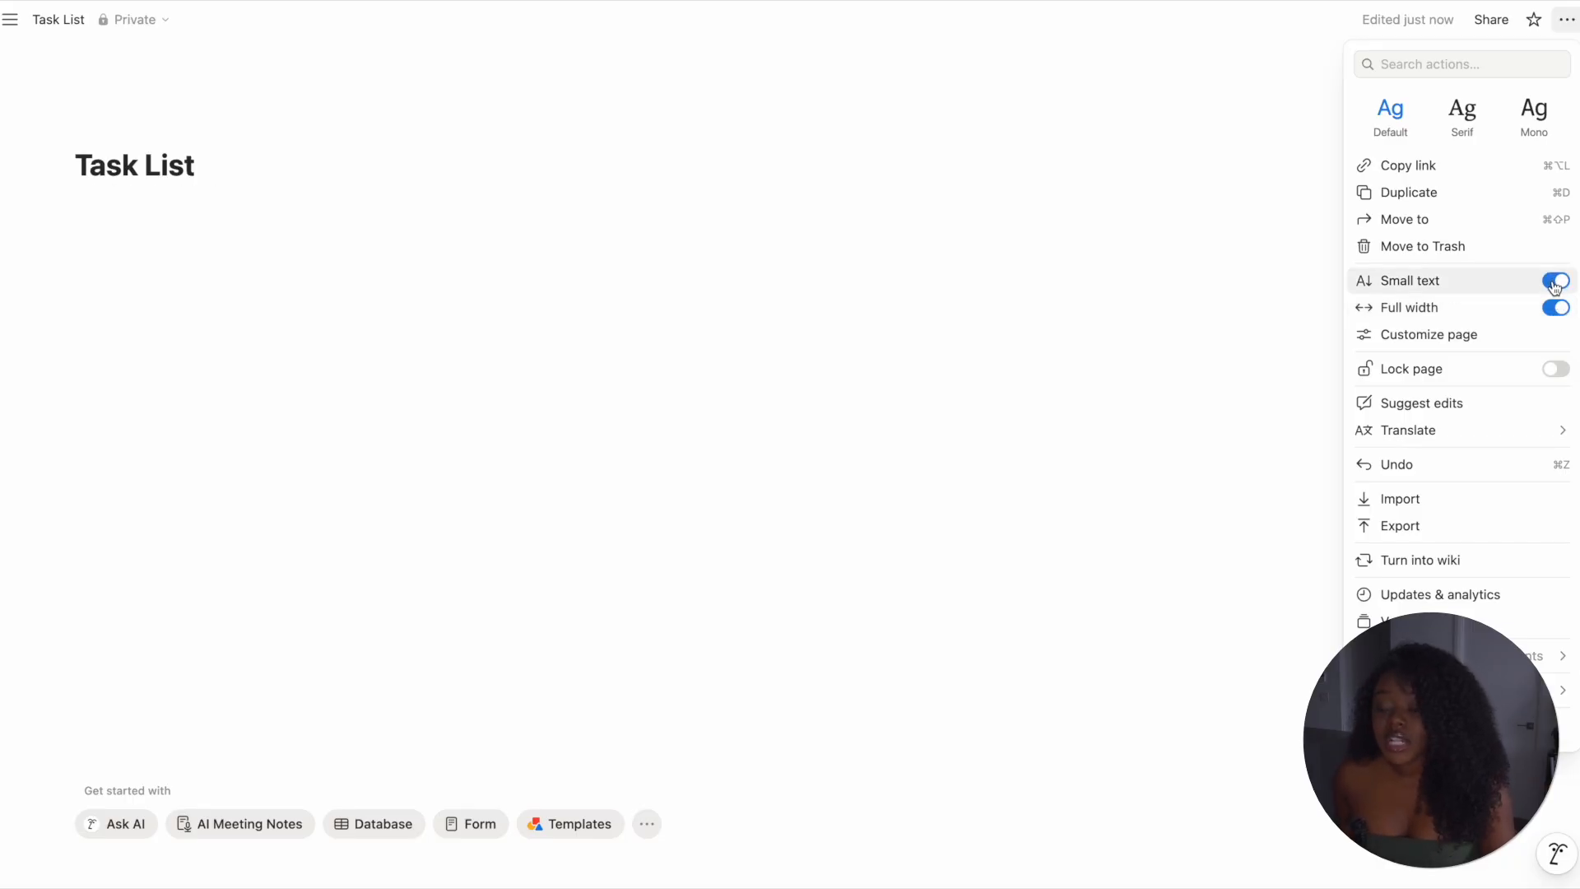
click(1555, 283)
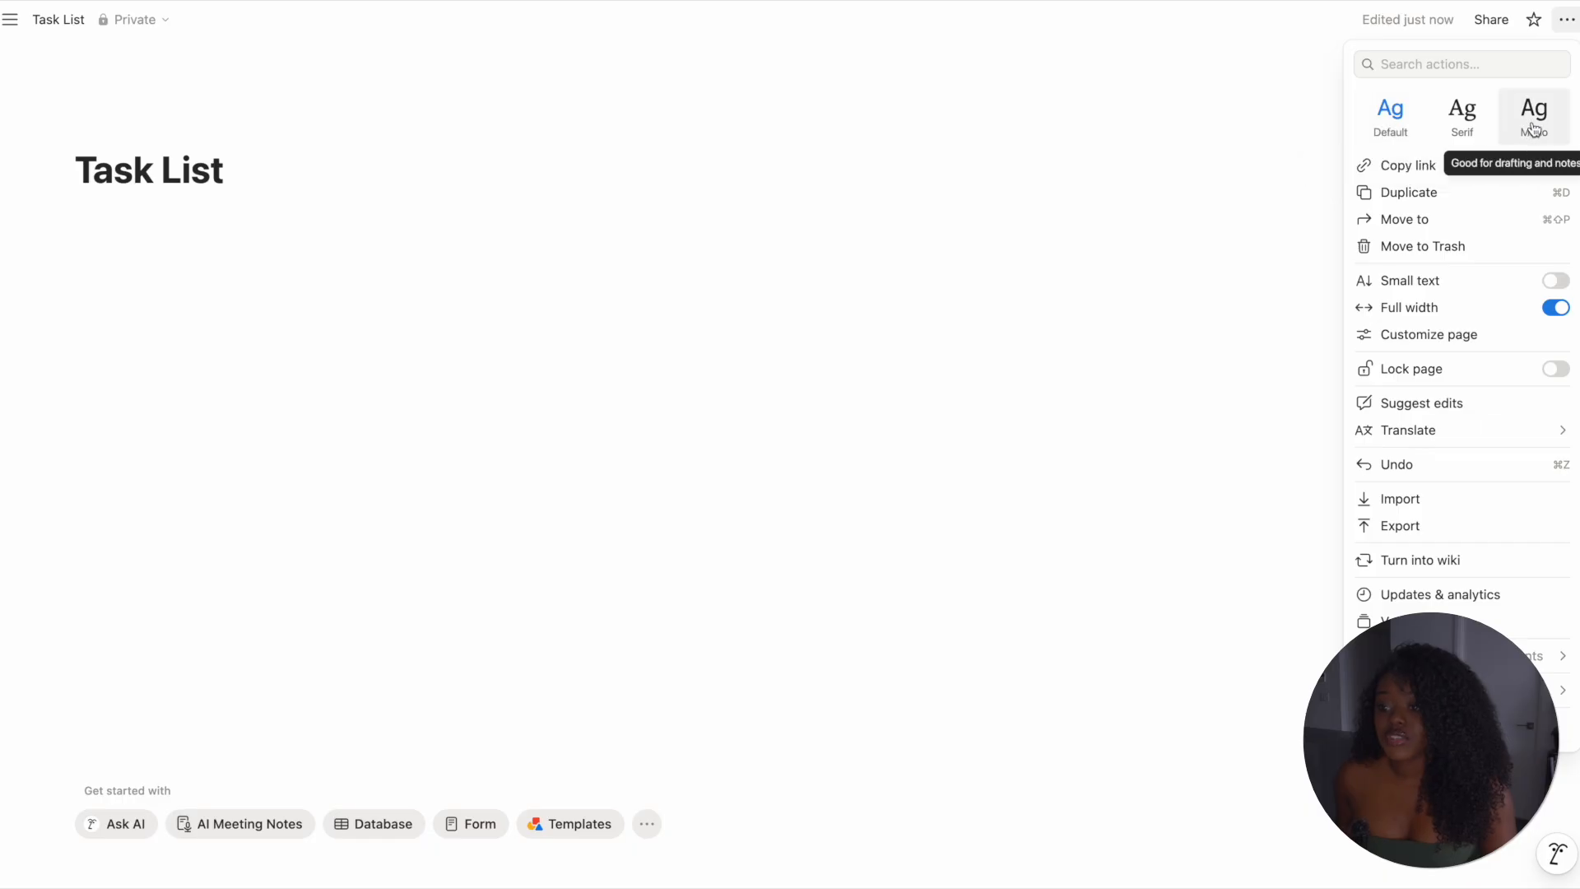
click(290, 286)
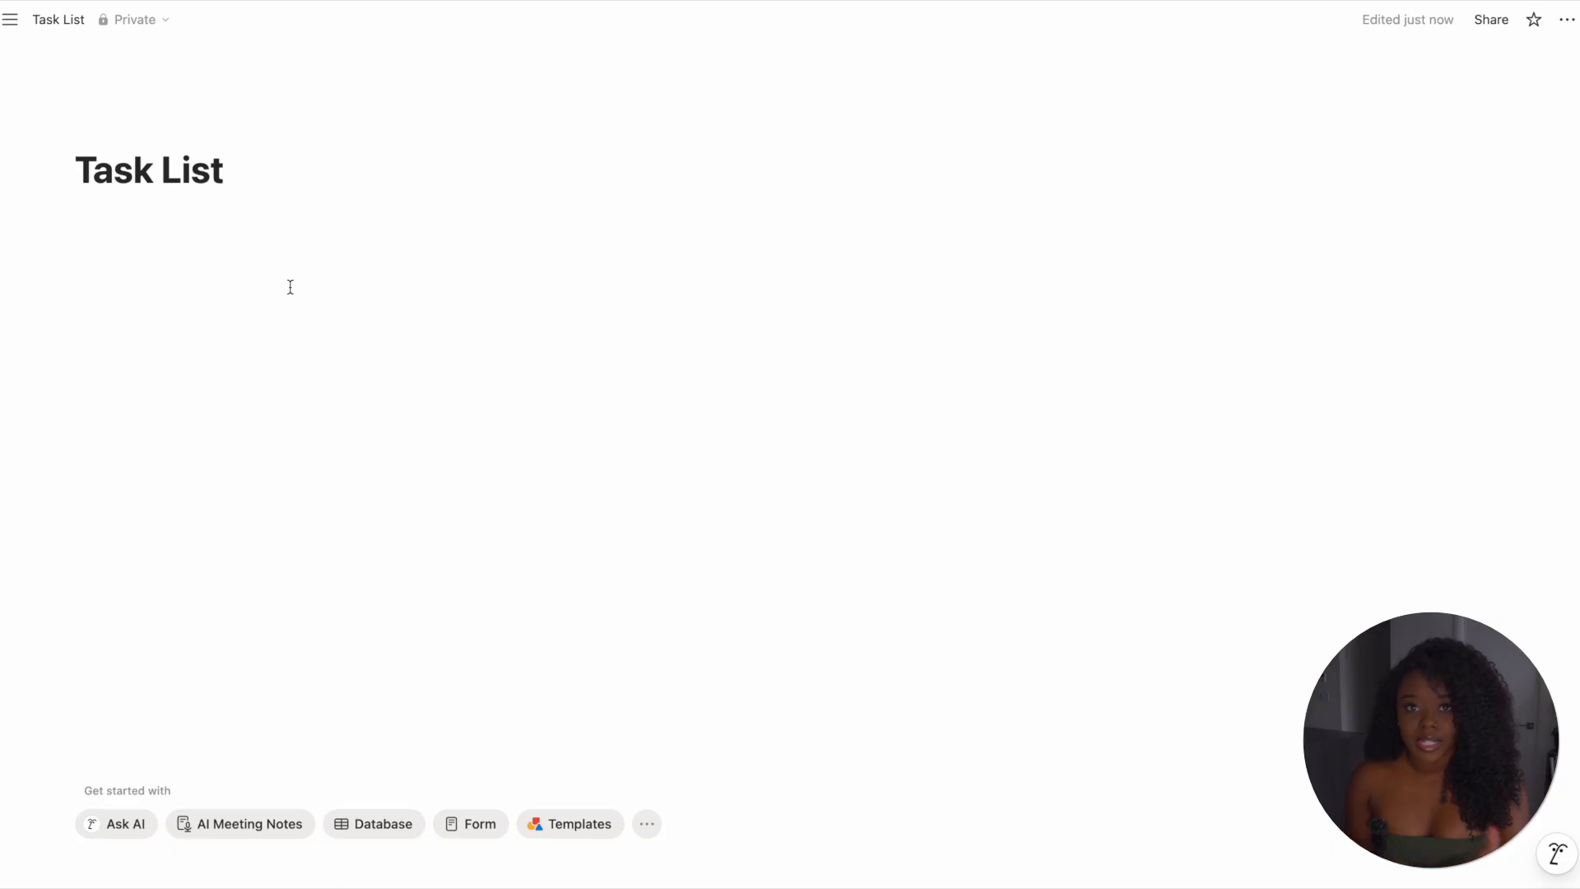
- Insert an inline database into the body of the Task List page
click(116, 216)
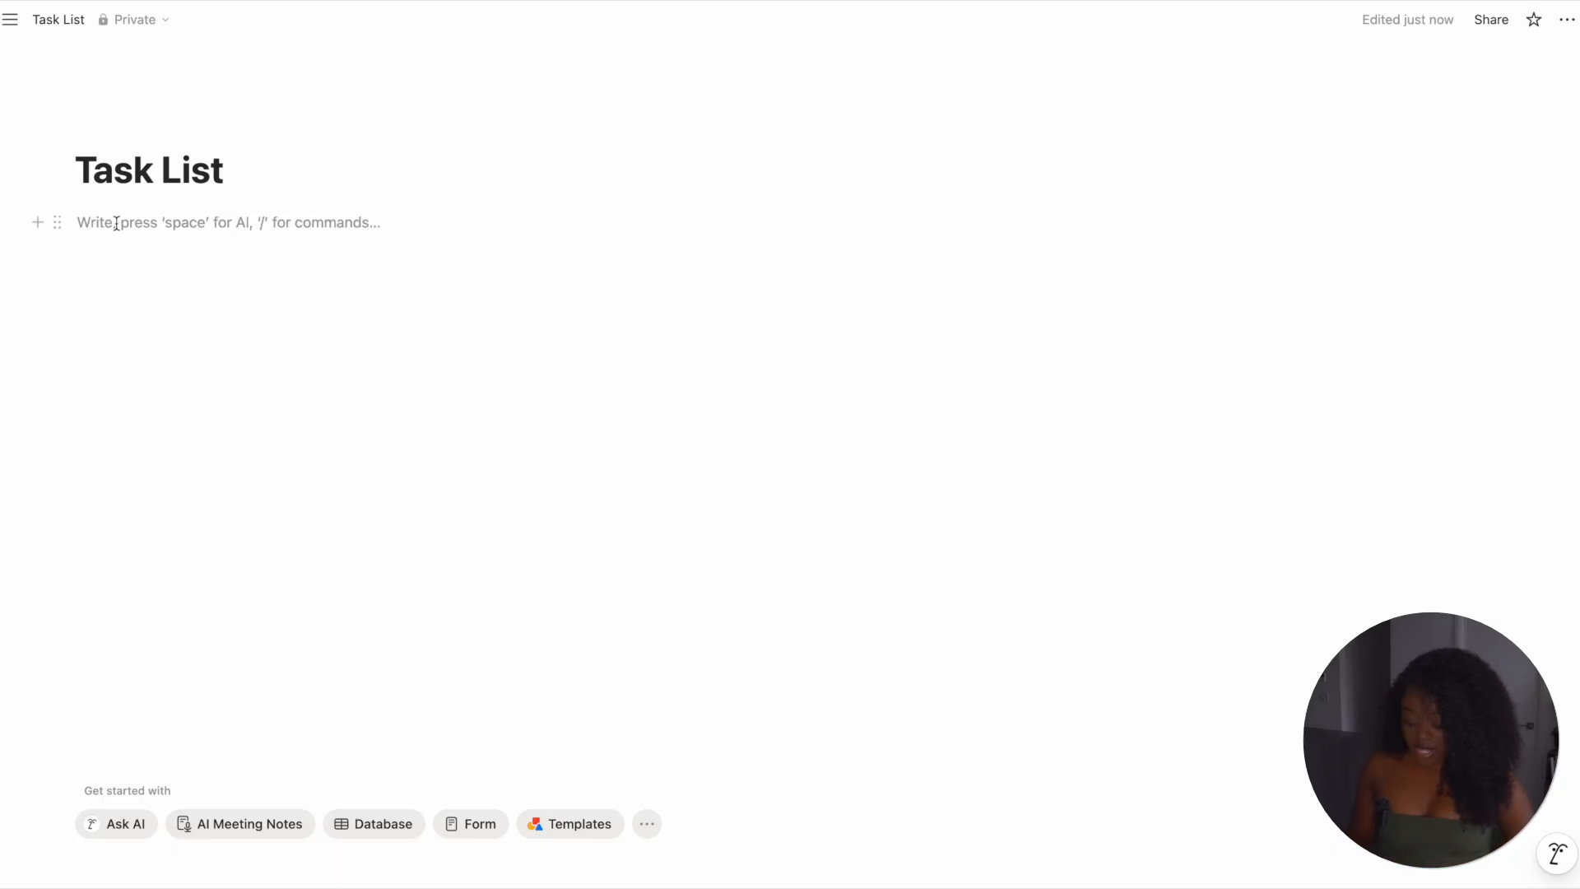
text(/)
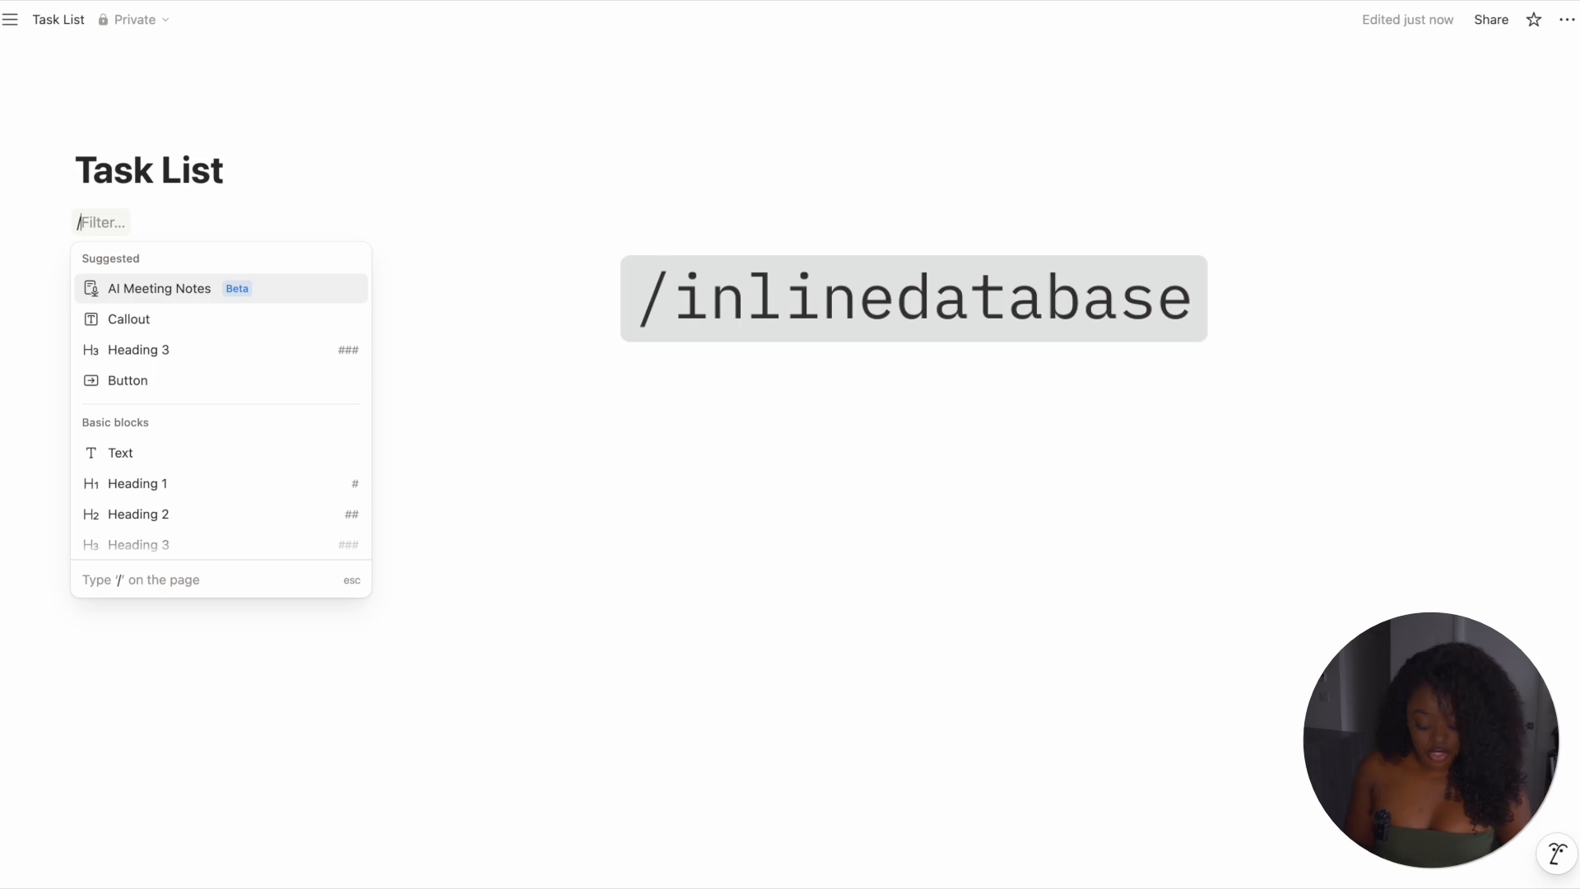
text(inline)
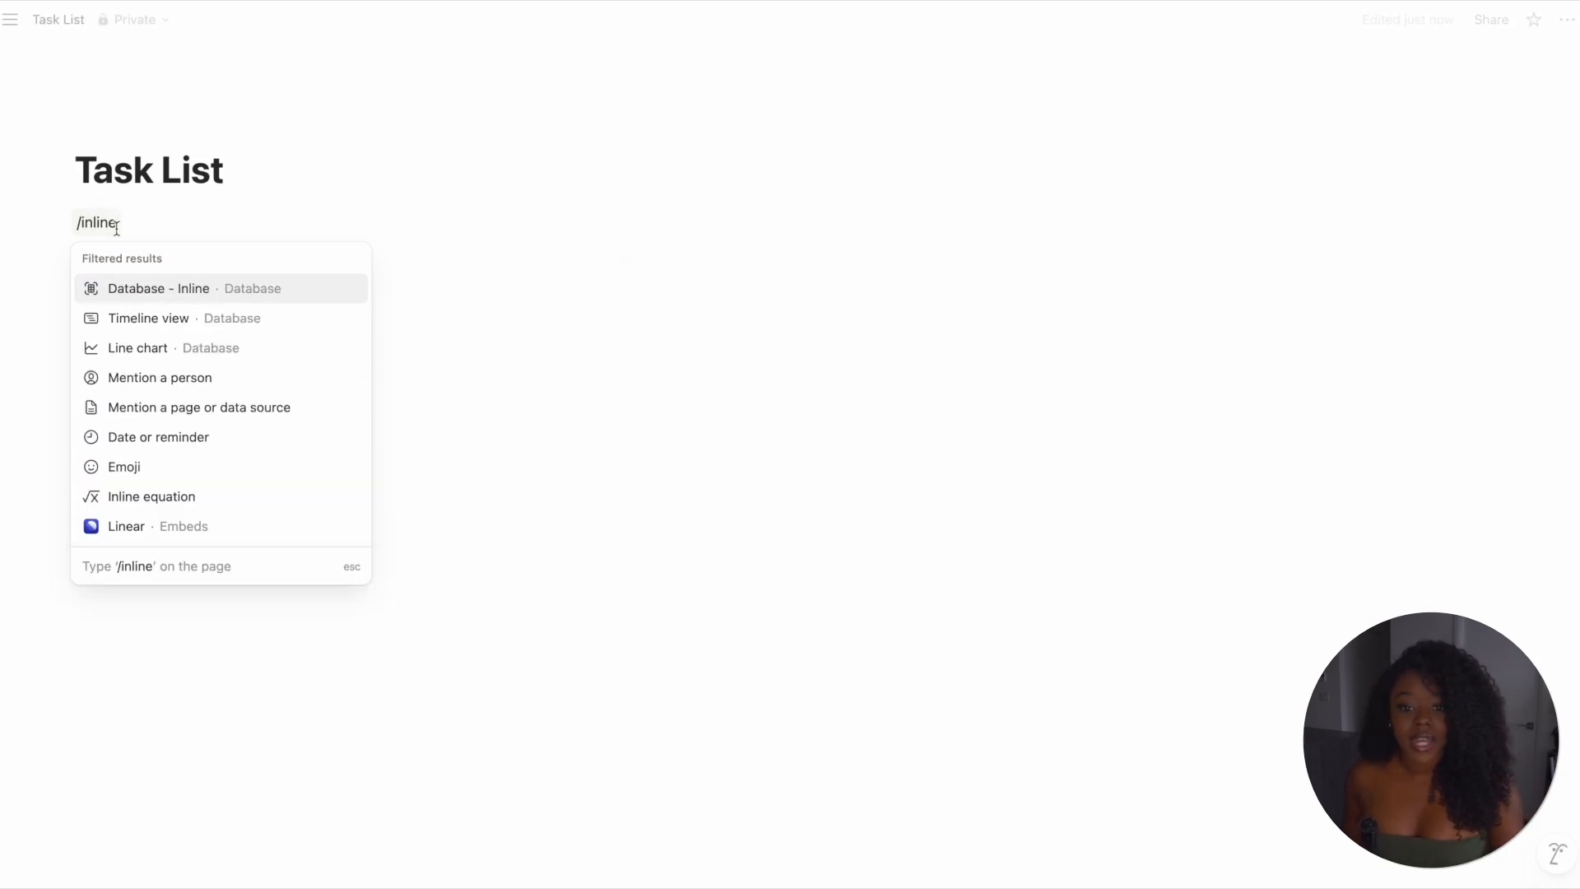
click(180, 295)
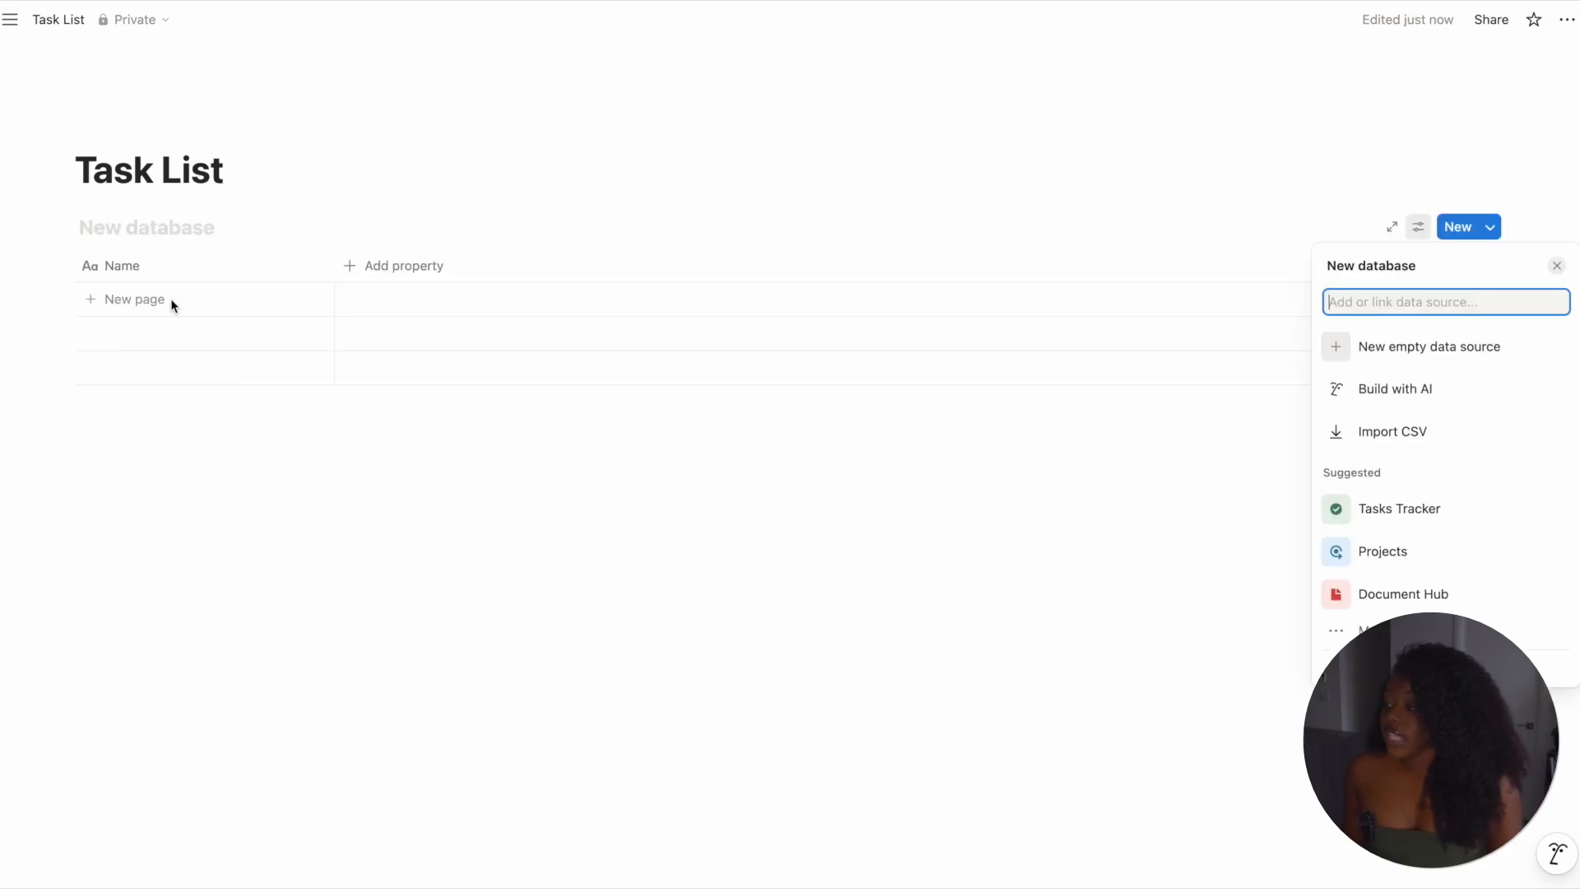
- Title the new inline database "Task List"
click(134, 228)
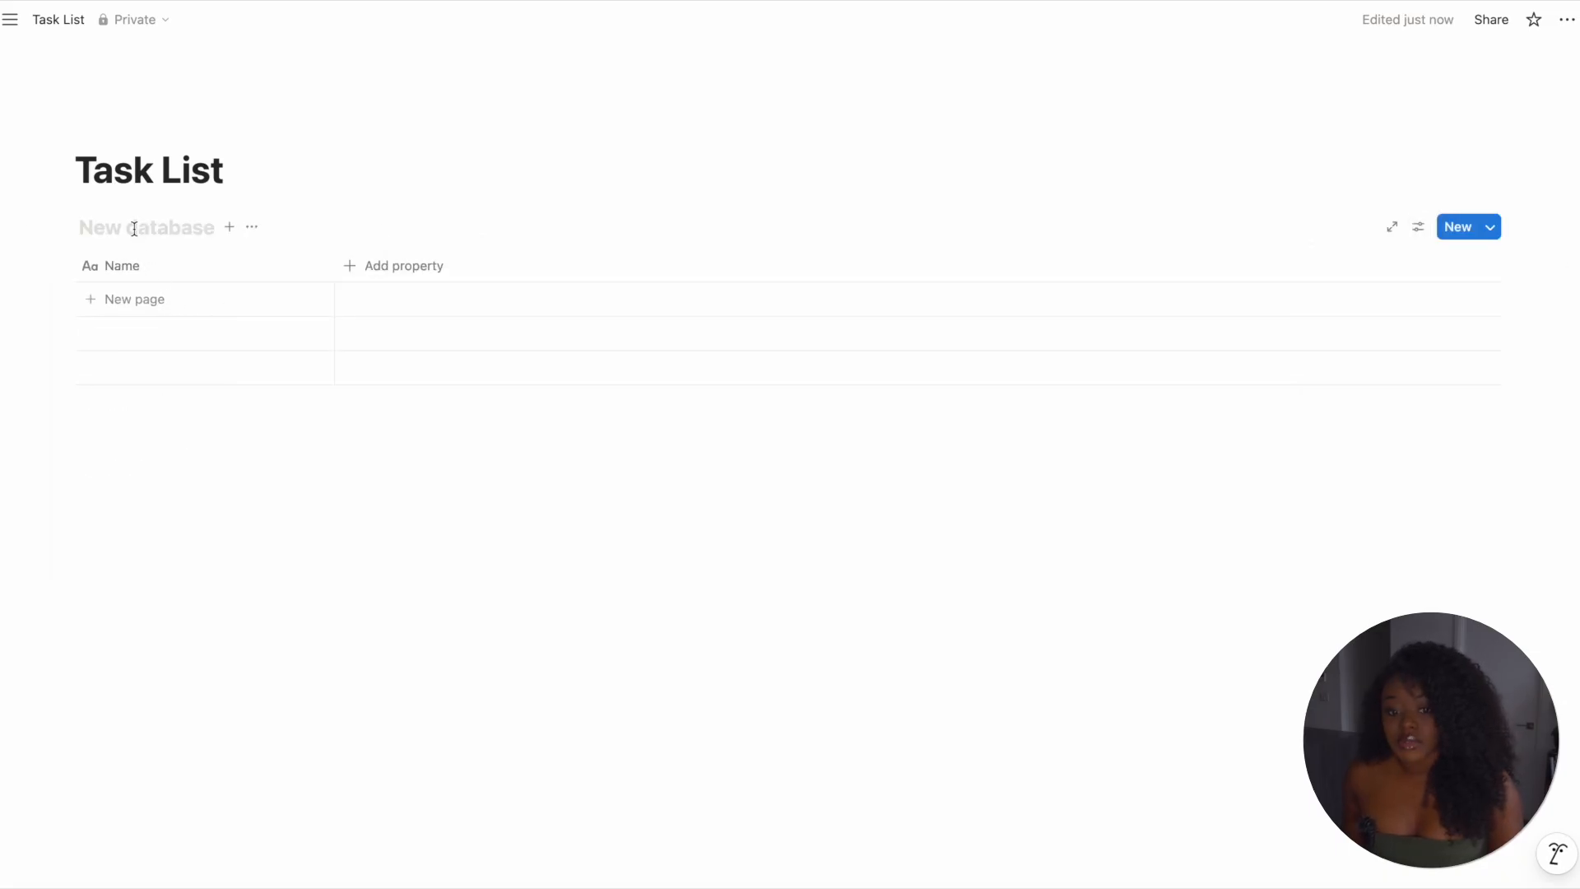
text(Task Lst)
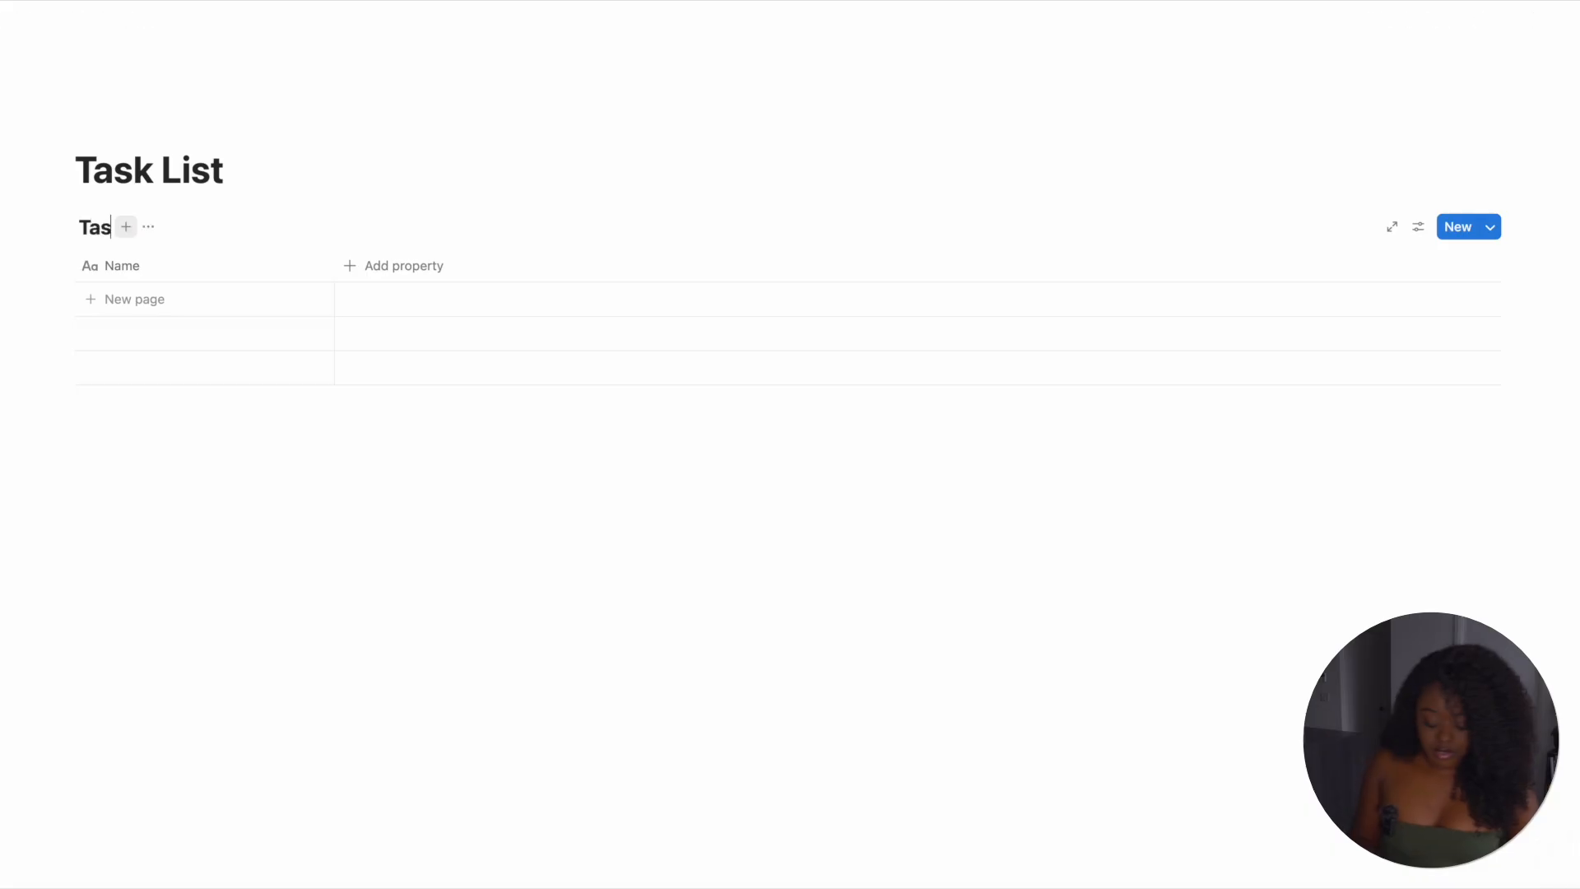
key(BackSpace)
key(BackSpace)
text(ist)
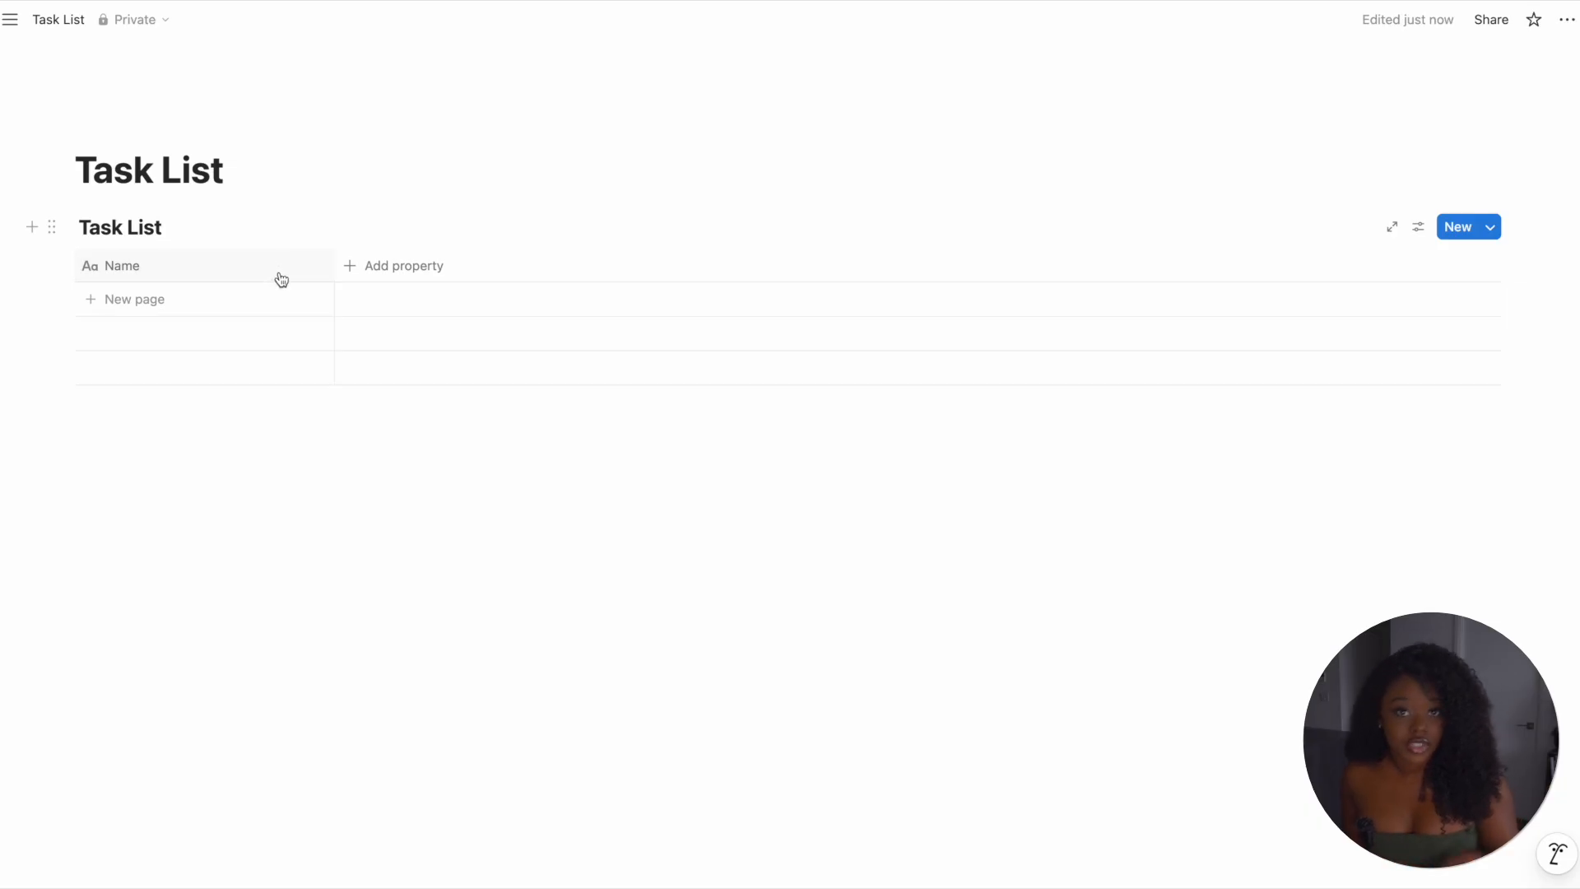
- Rename the database's Name property to "Task" and give it the checkmark list icon
click(146, 271)
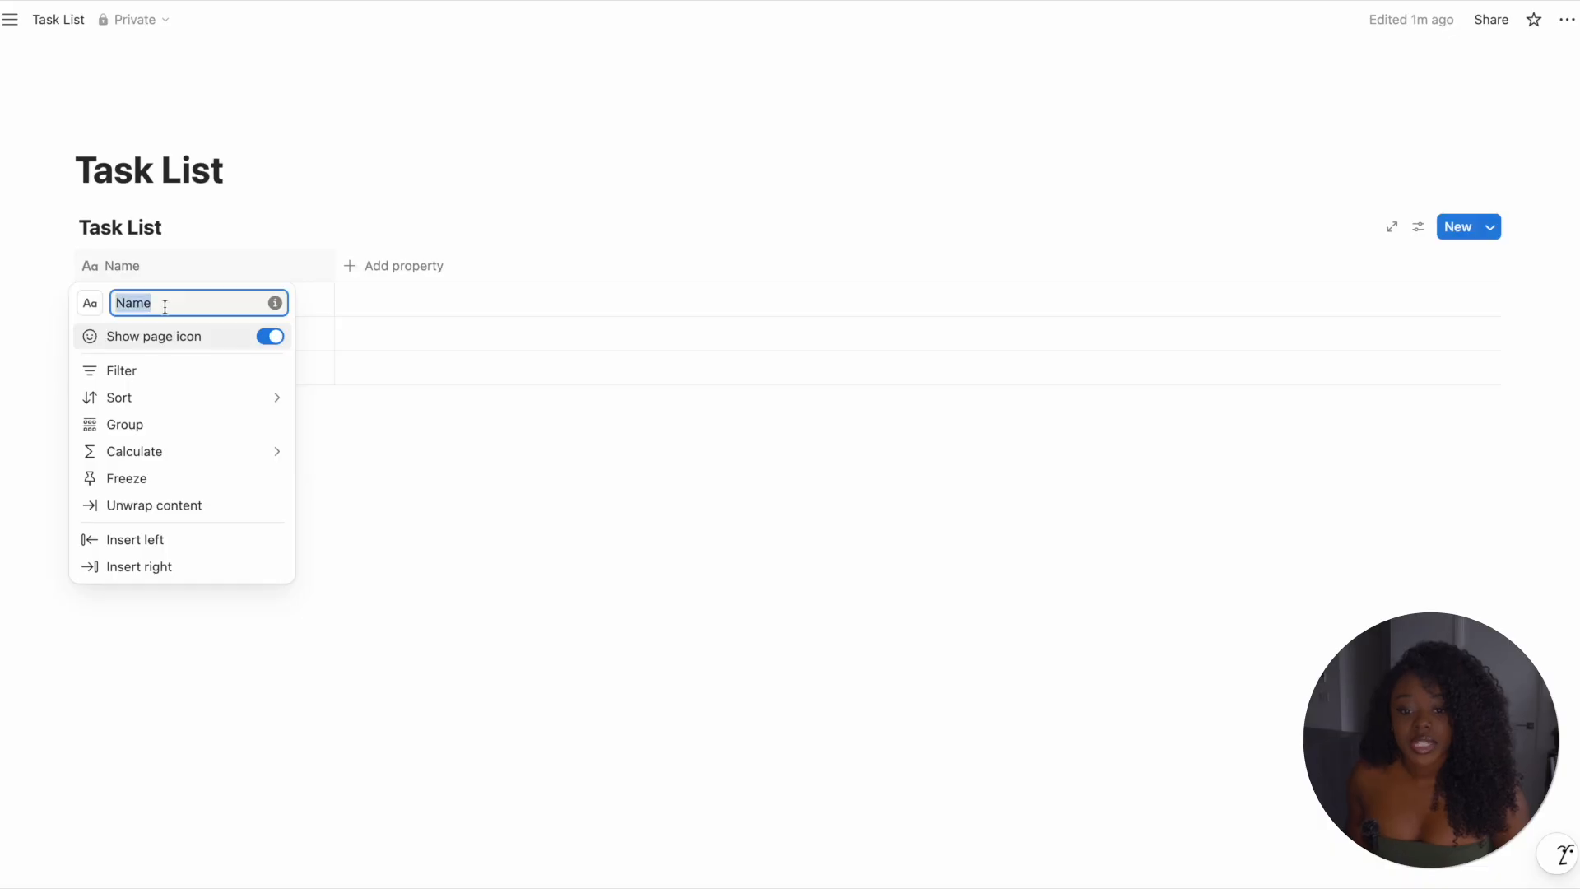
text(Task)
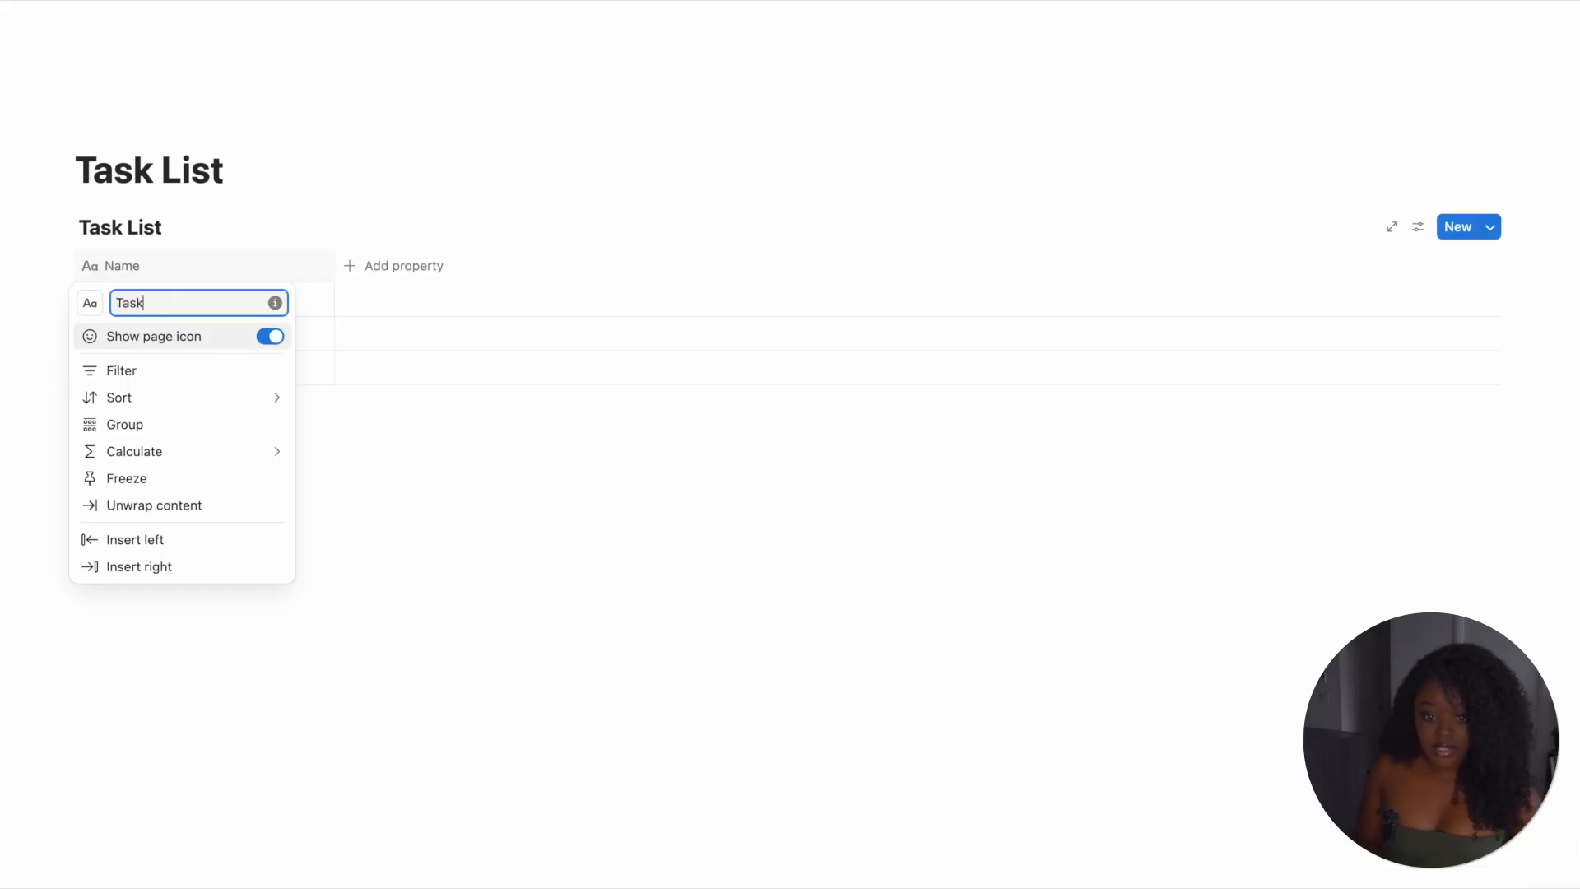
click(92, 307)
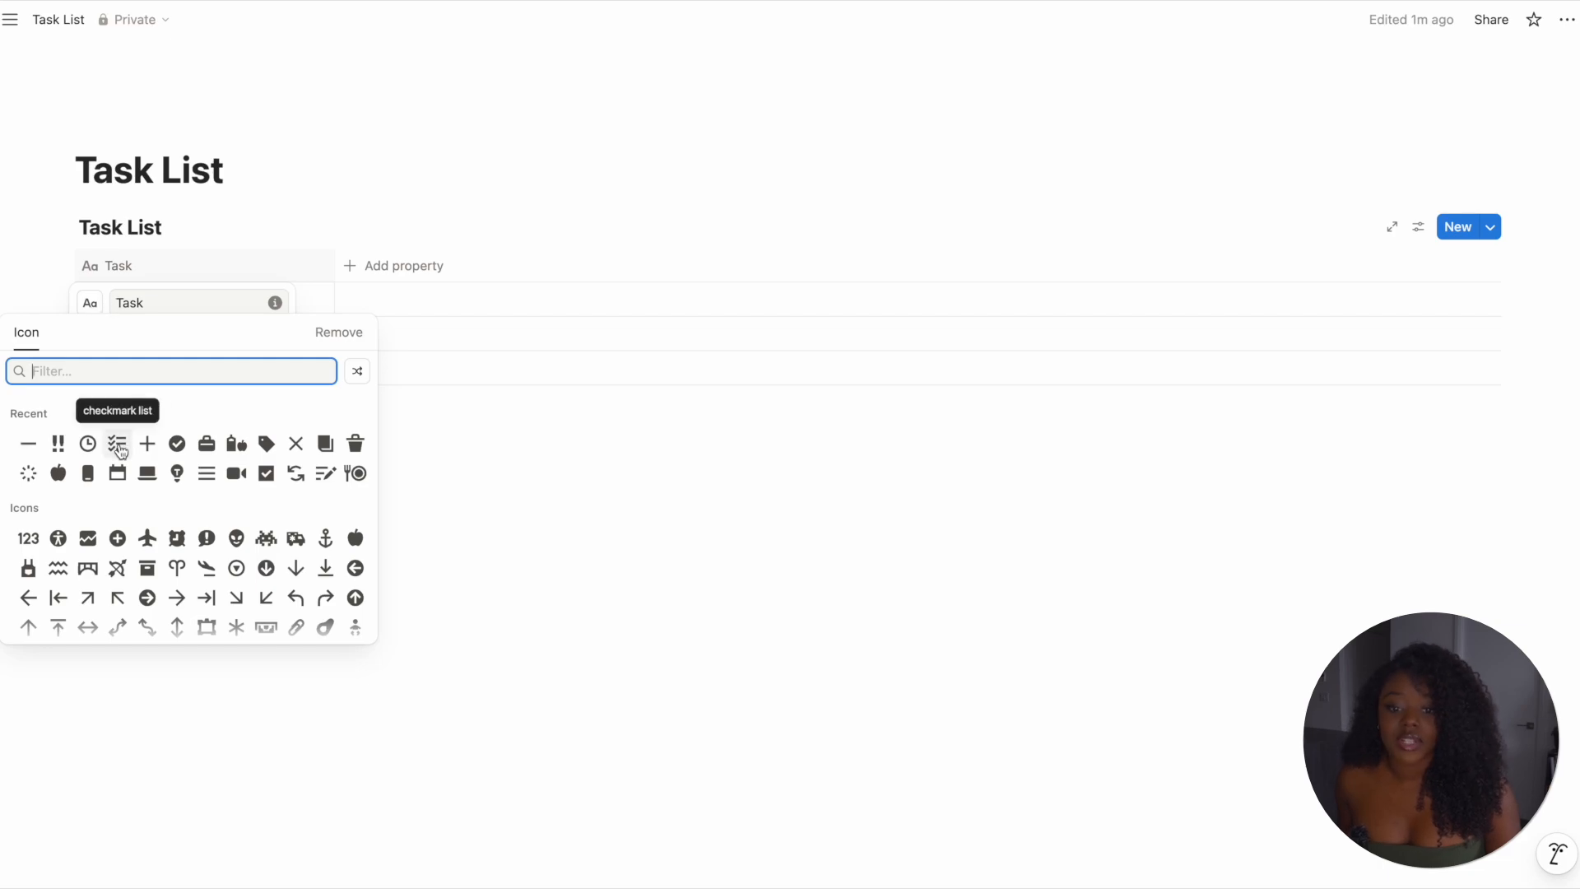
click(118, 445)
click(371, 199)
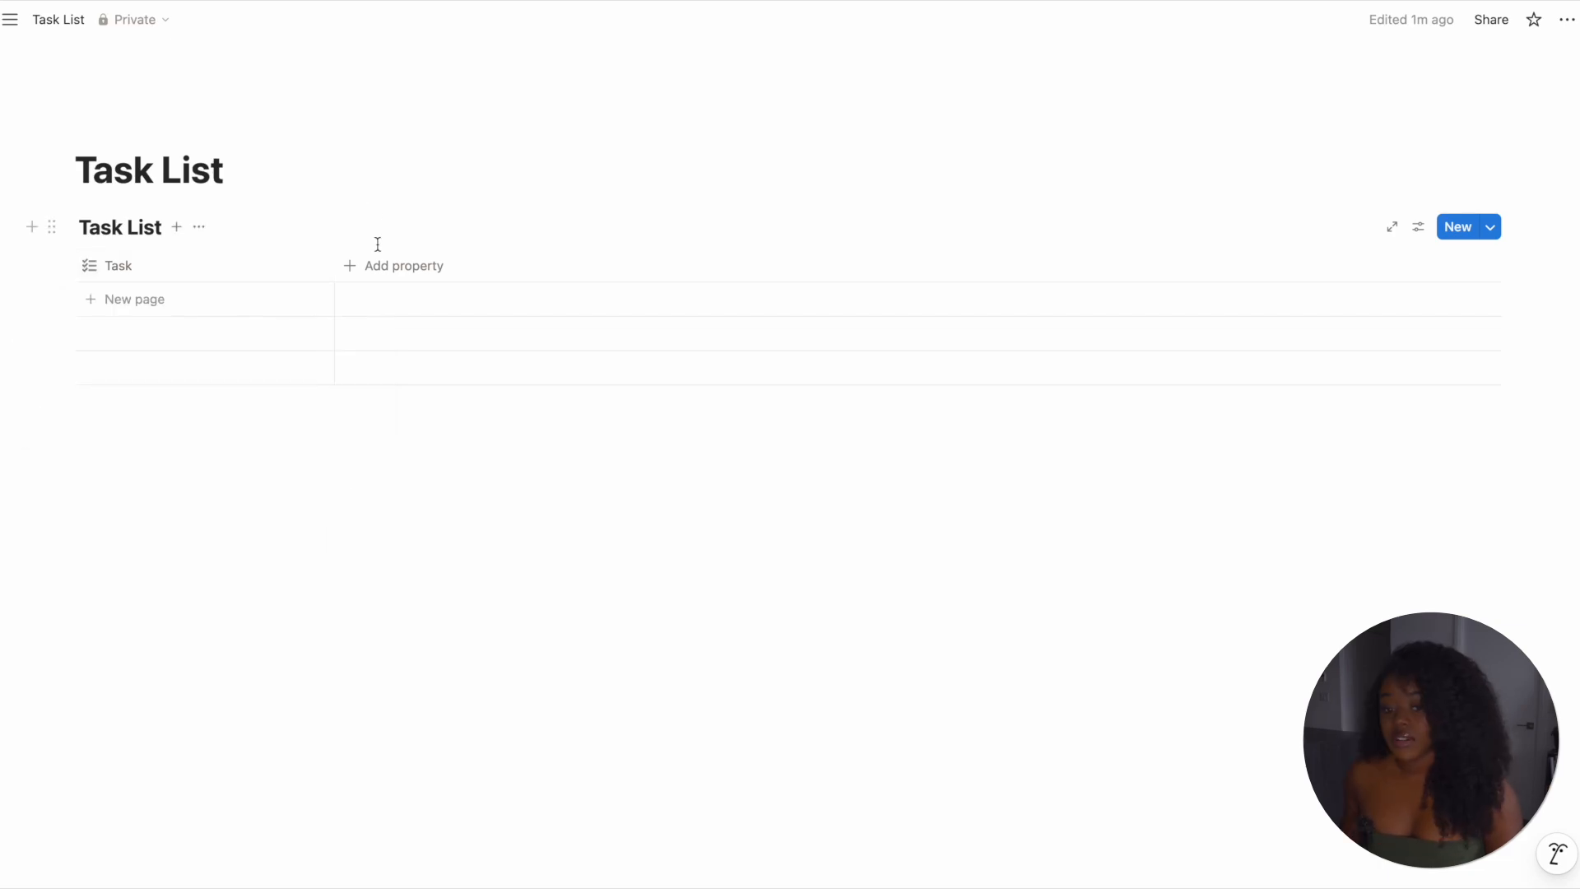
- Add a Select property named "Duration" to the database and give it the clock outline icon
click(381, 271)
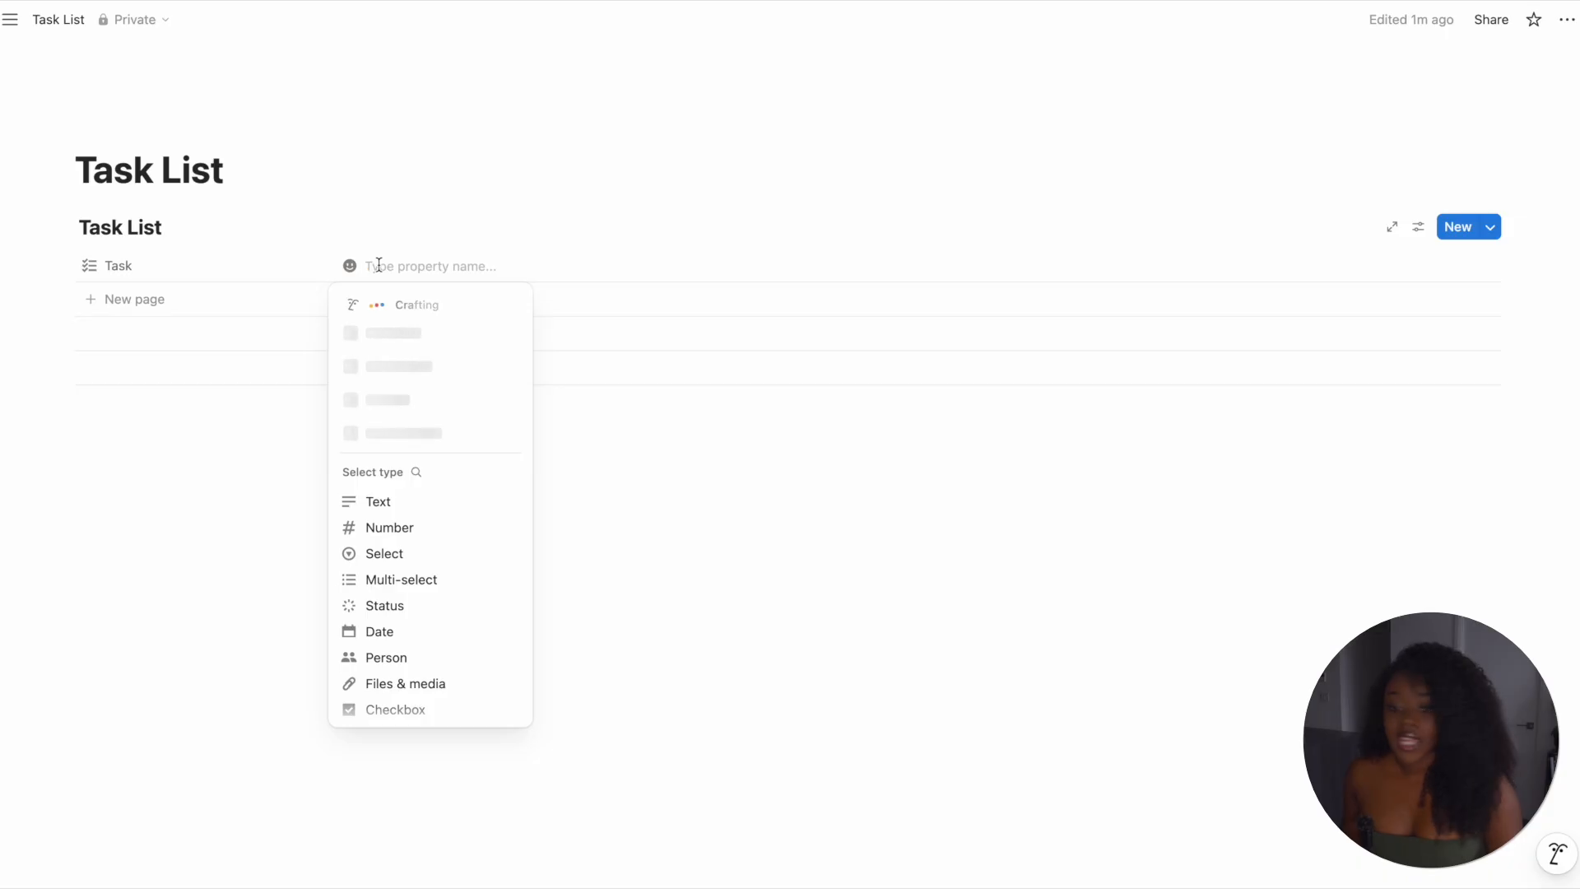
click(398, 555)
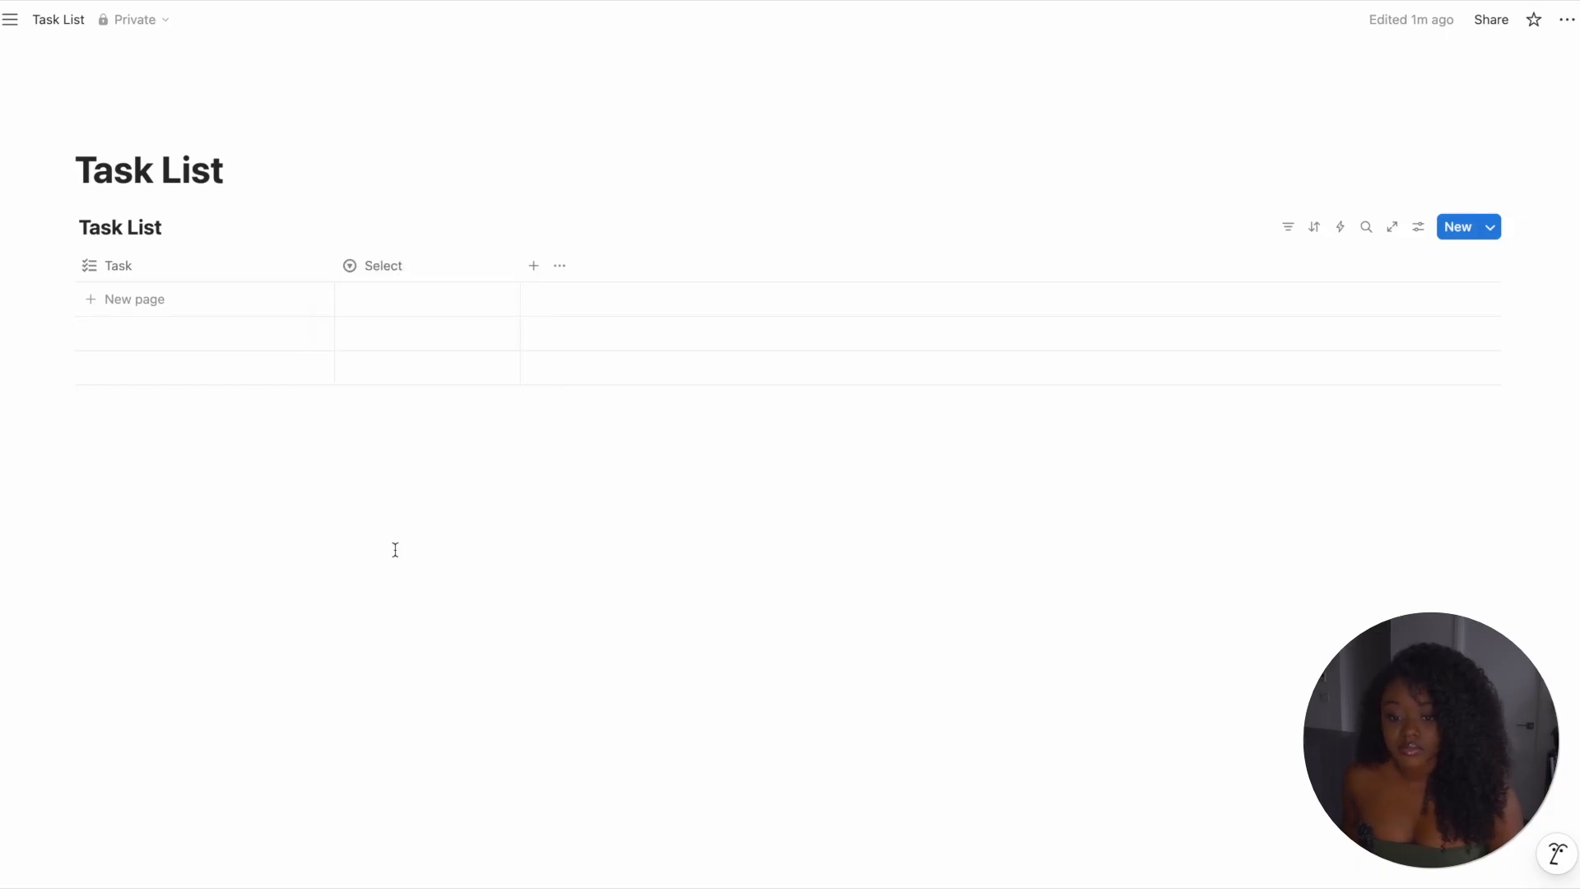
click(398, 269)
double_click(424, 305)
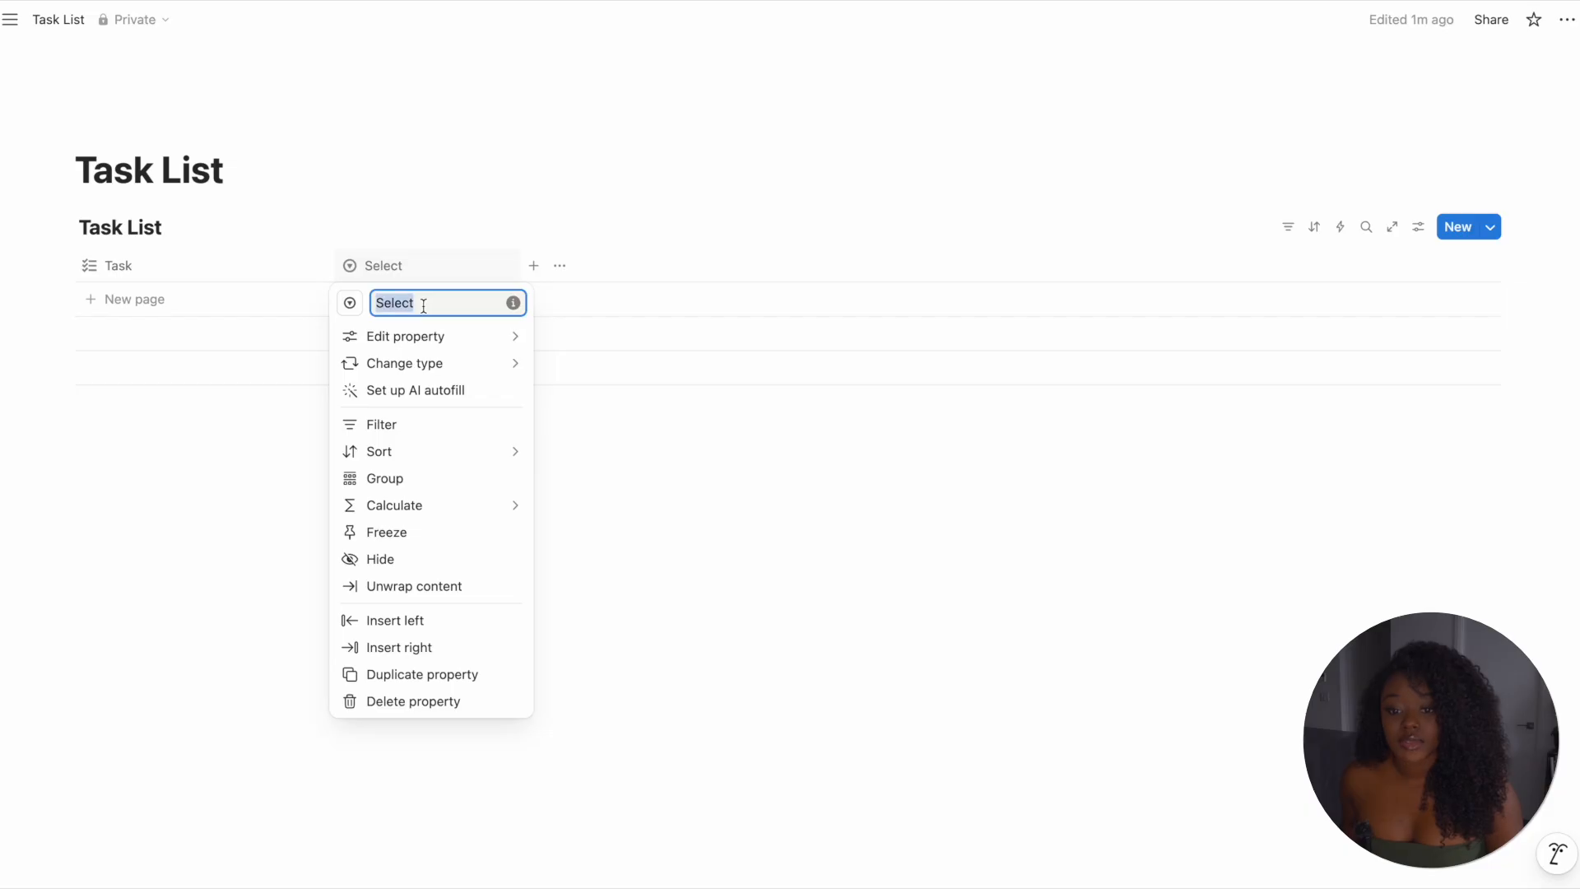
key(BackSpace)
text(Duratio)
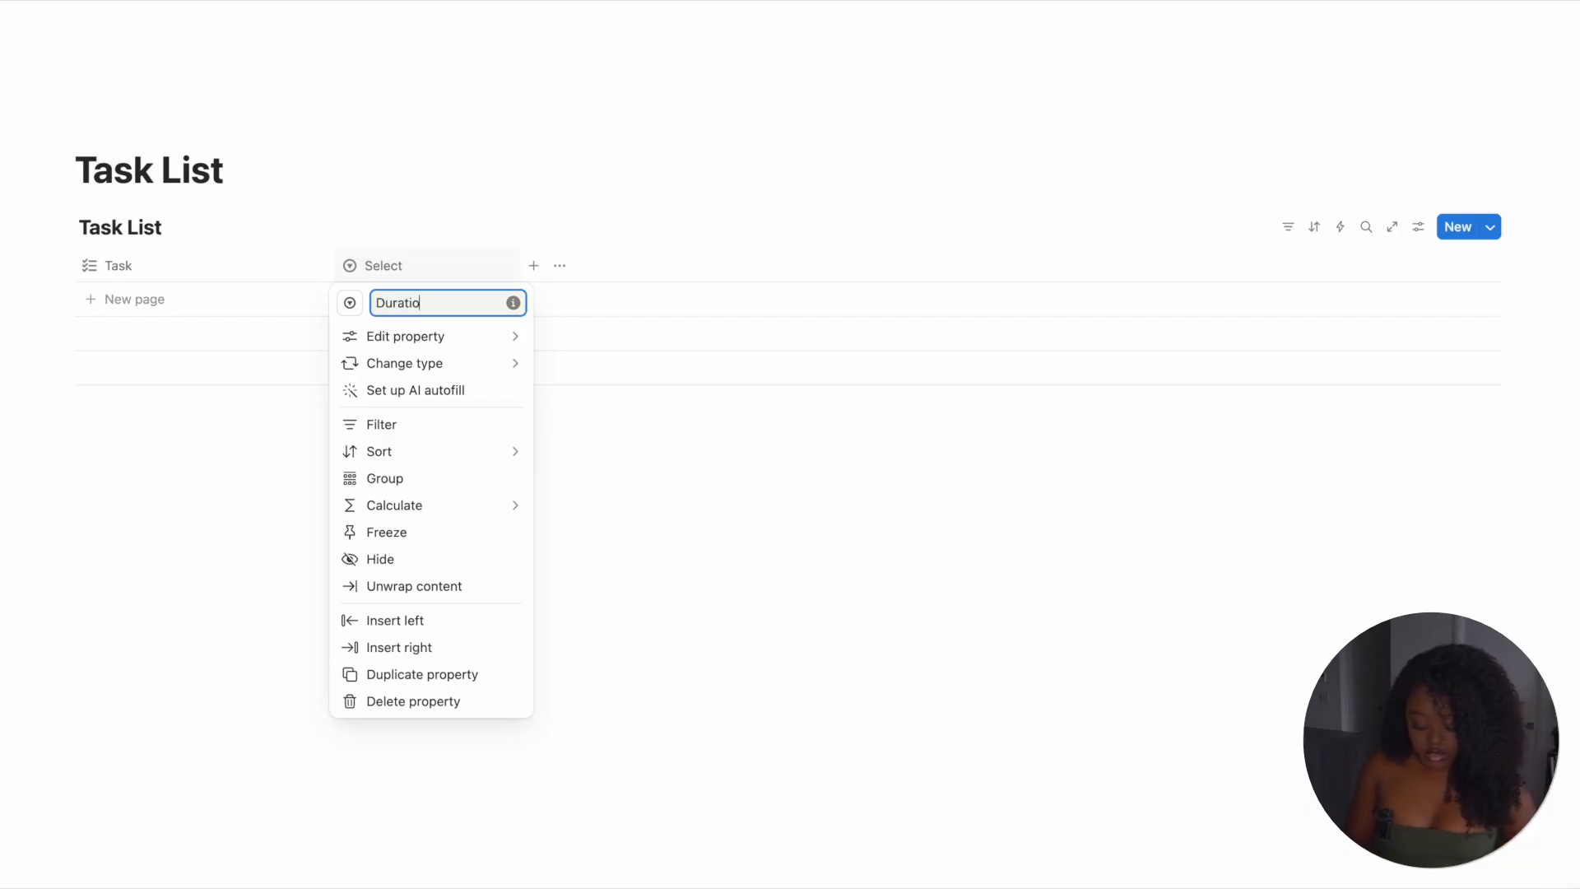
text(n)
click(349, 303)
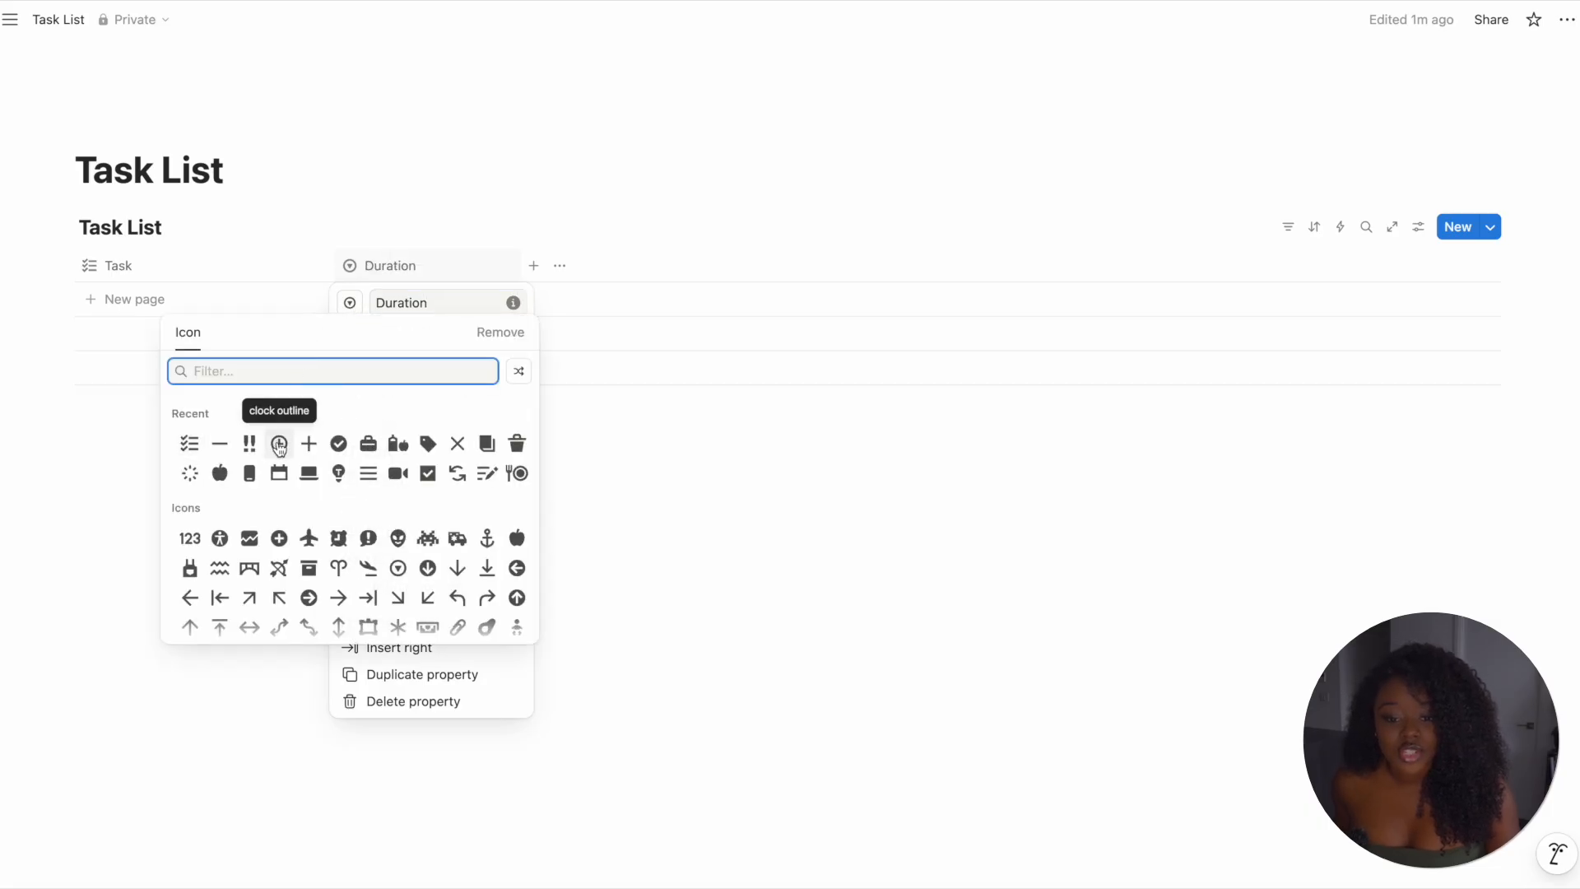
click(279, 446)
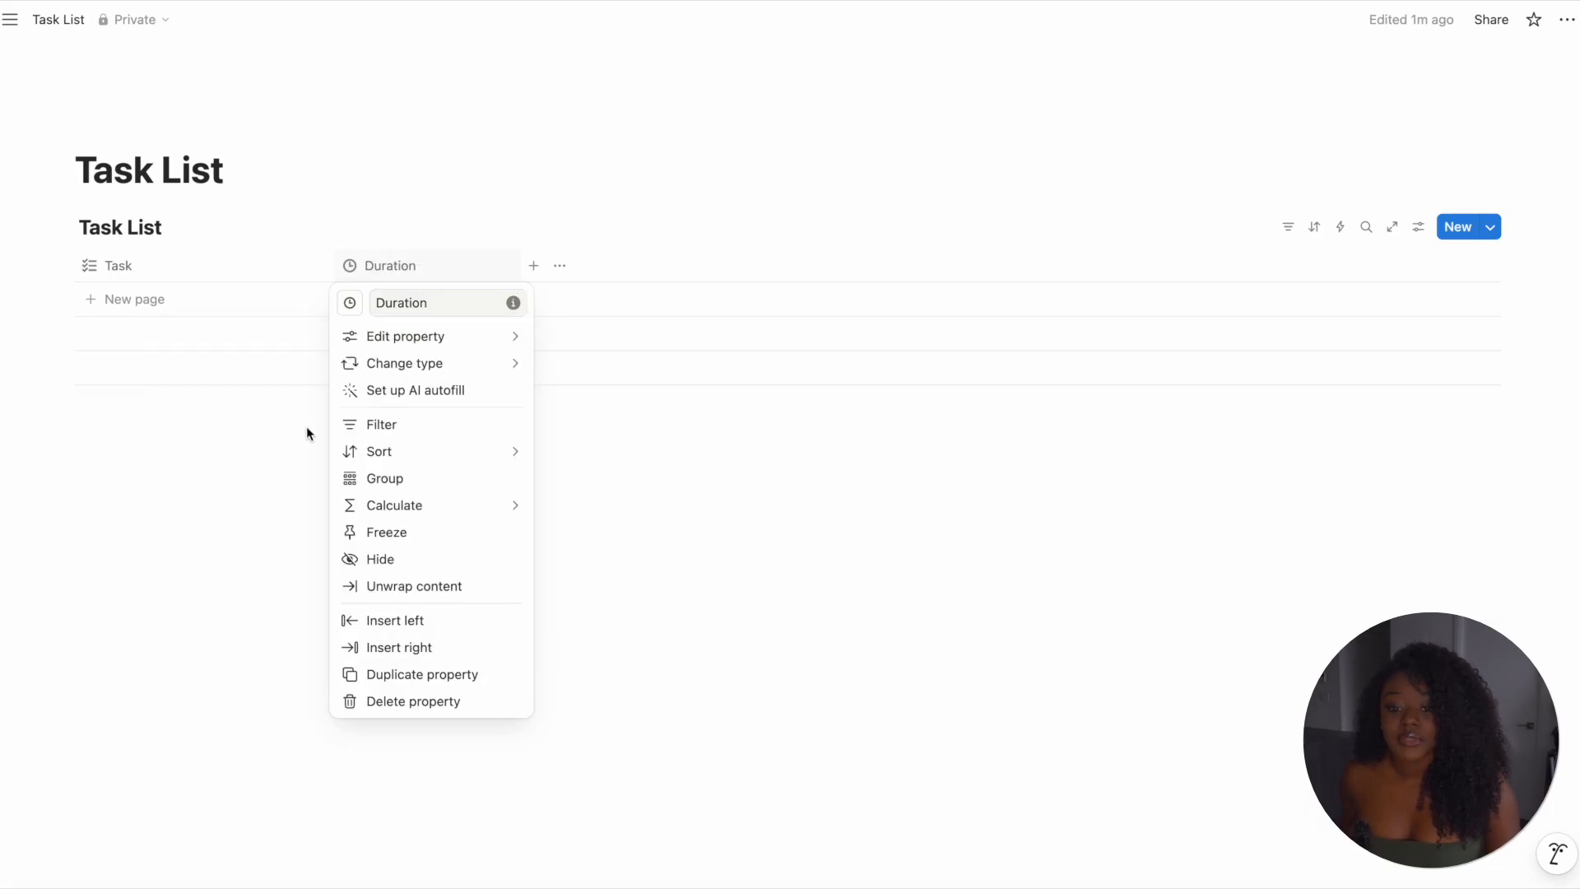
- Add Duration options 5, 10, 15, 20 and 30 mins, 45 min, 1 hr, 1 hr 30 mins, 2, 3 and 4 hrs, and > 5 hrs
mouse_move(436, 340)
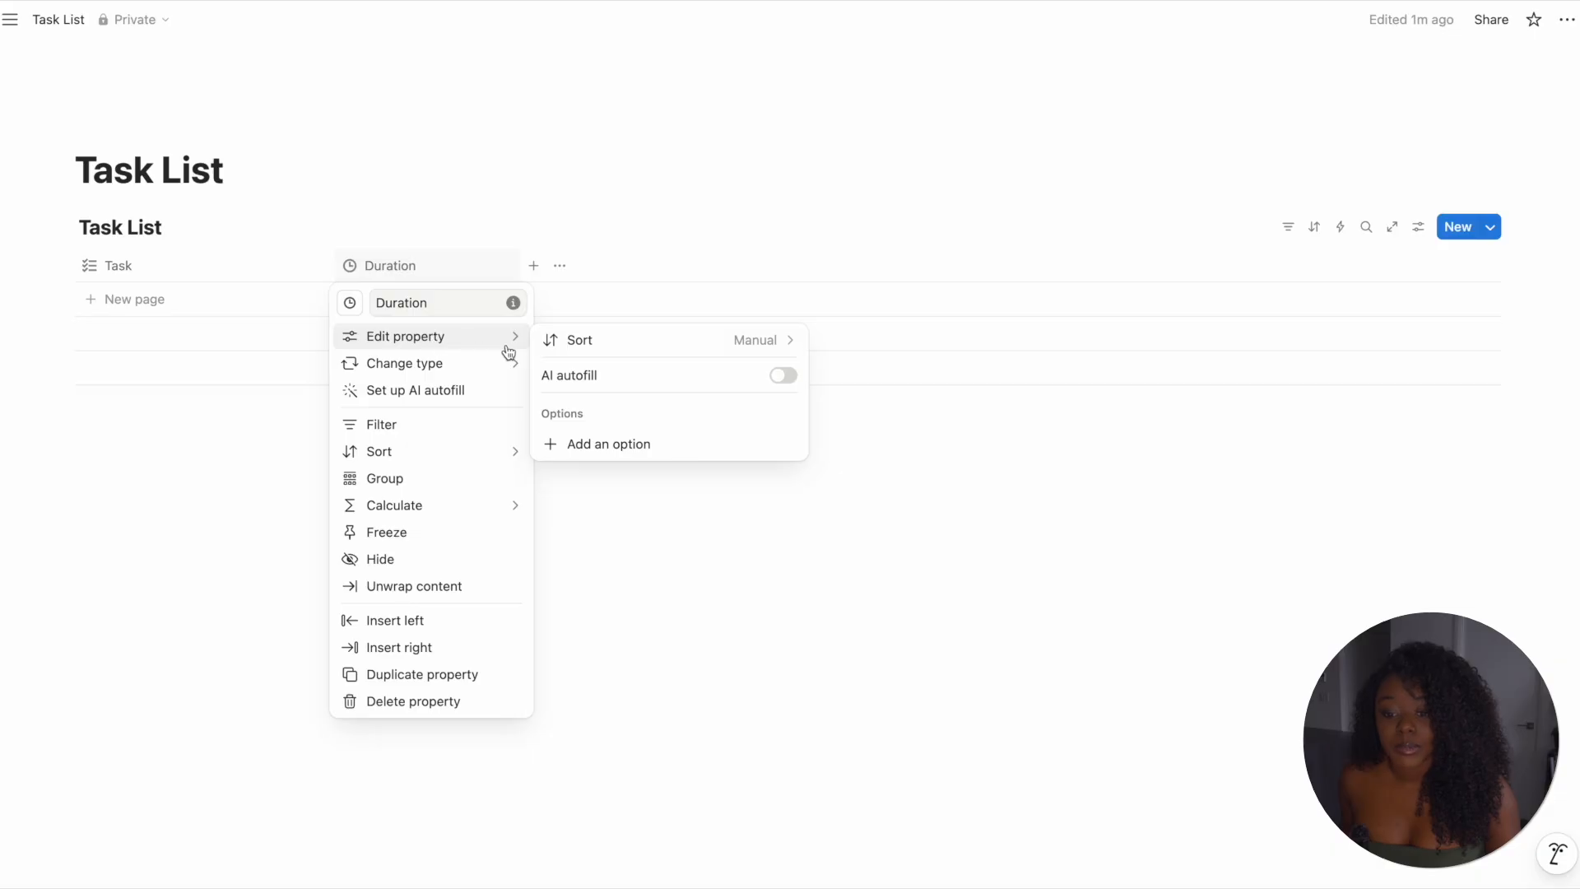
click(614, 444)
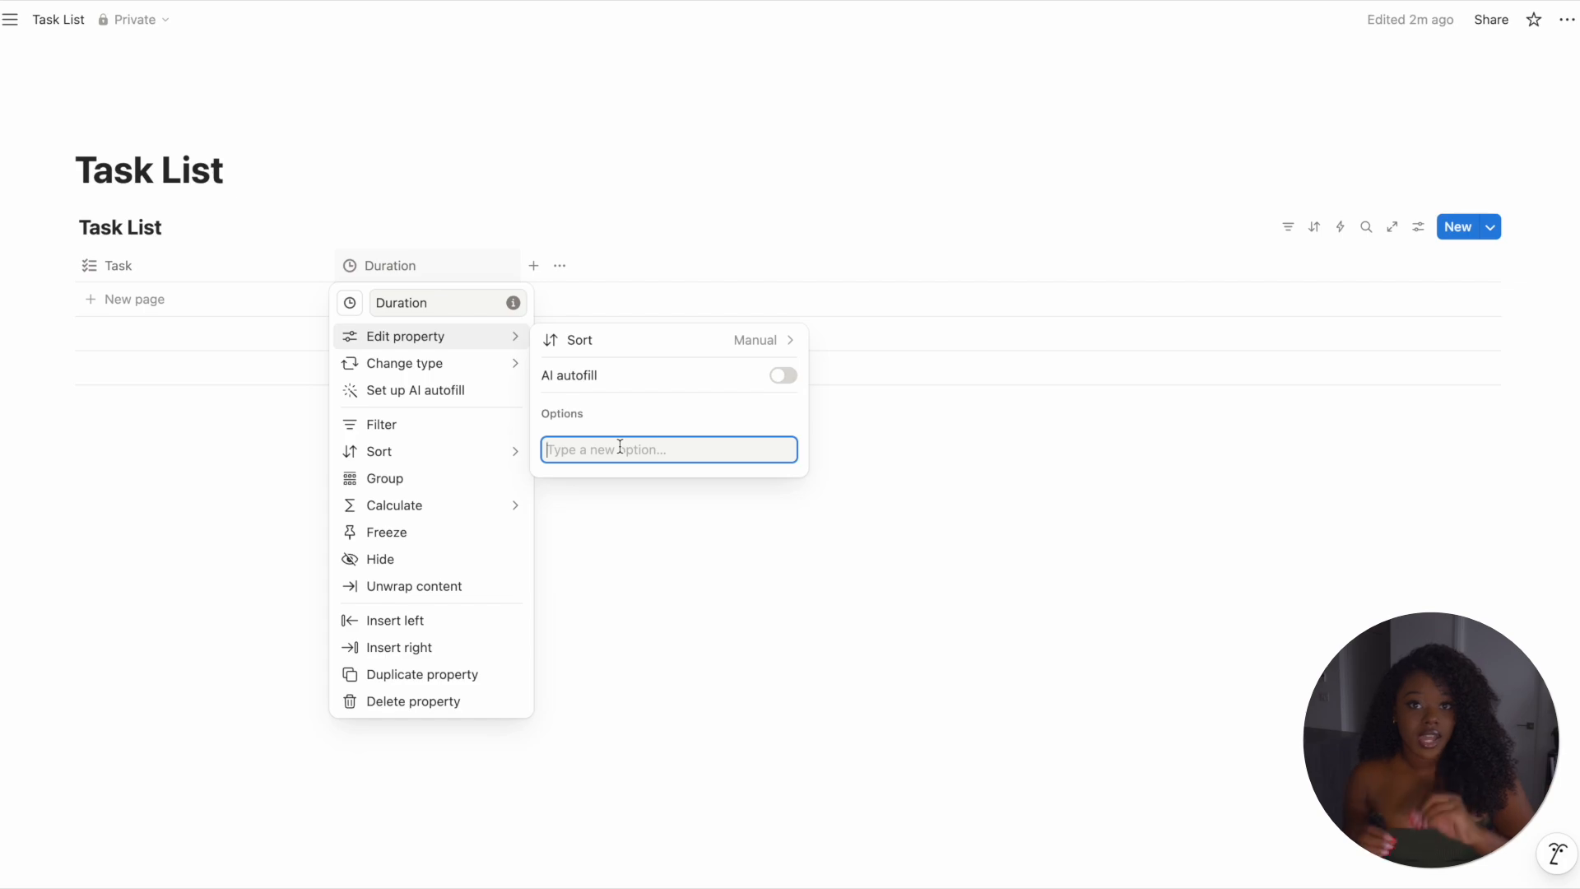
text(5 mins 10 mins 15 mins 20 mins 30 mins 45 min 1 hr 1 hr 30 mins 2 hrs 3 hrs 4 hrs > 5 hrs)
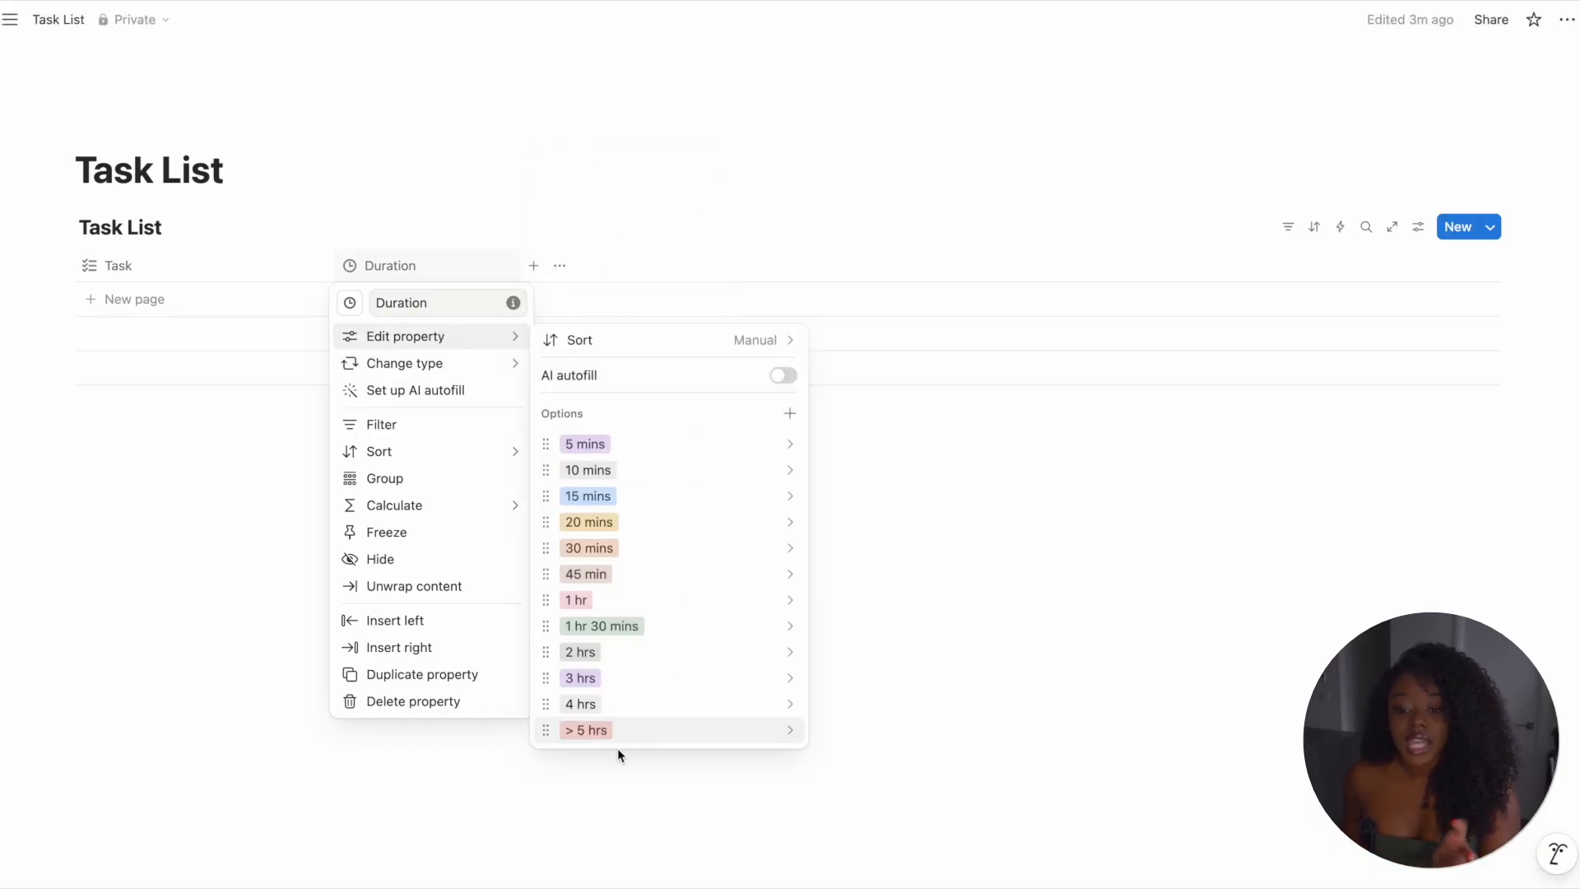
- Change the coloured Duration options to the Default colour and close the property's settings
click(594, 730)
click(686, 459)
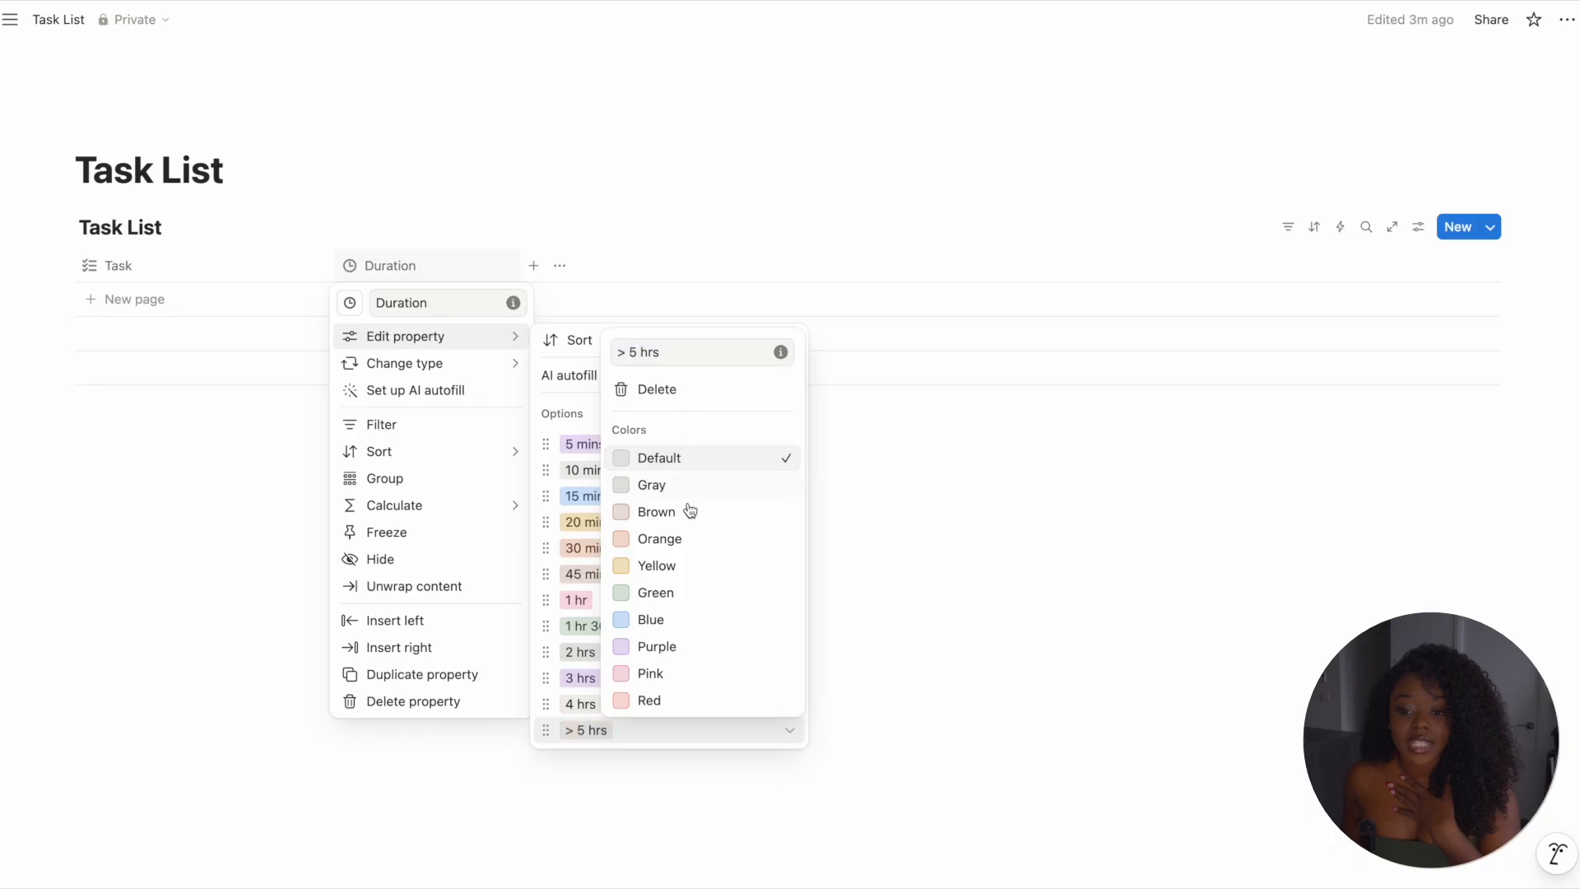
click(582, 704)
click(582, 677)
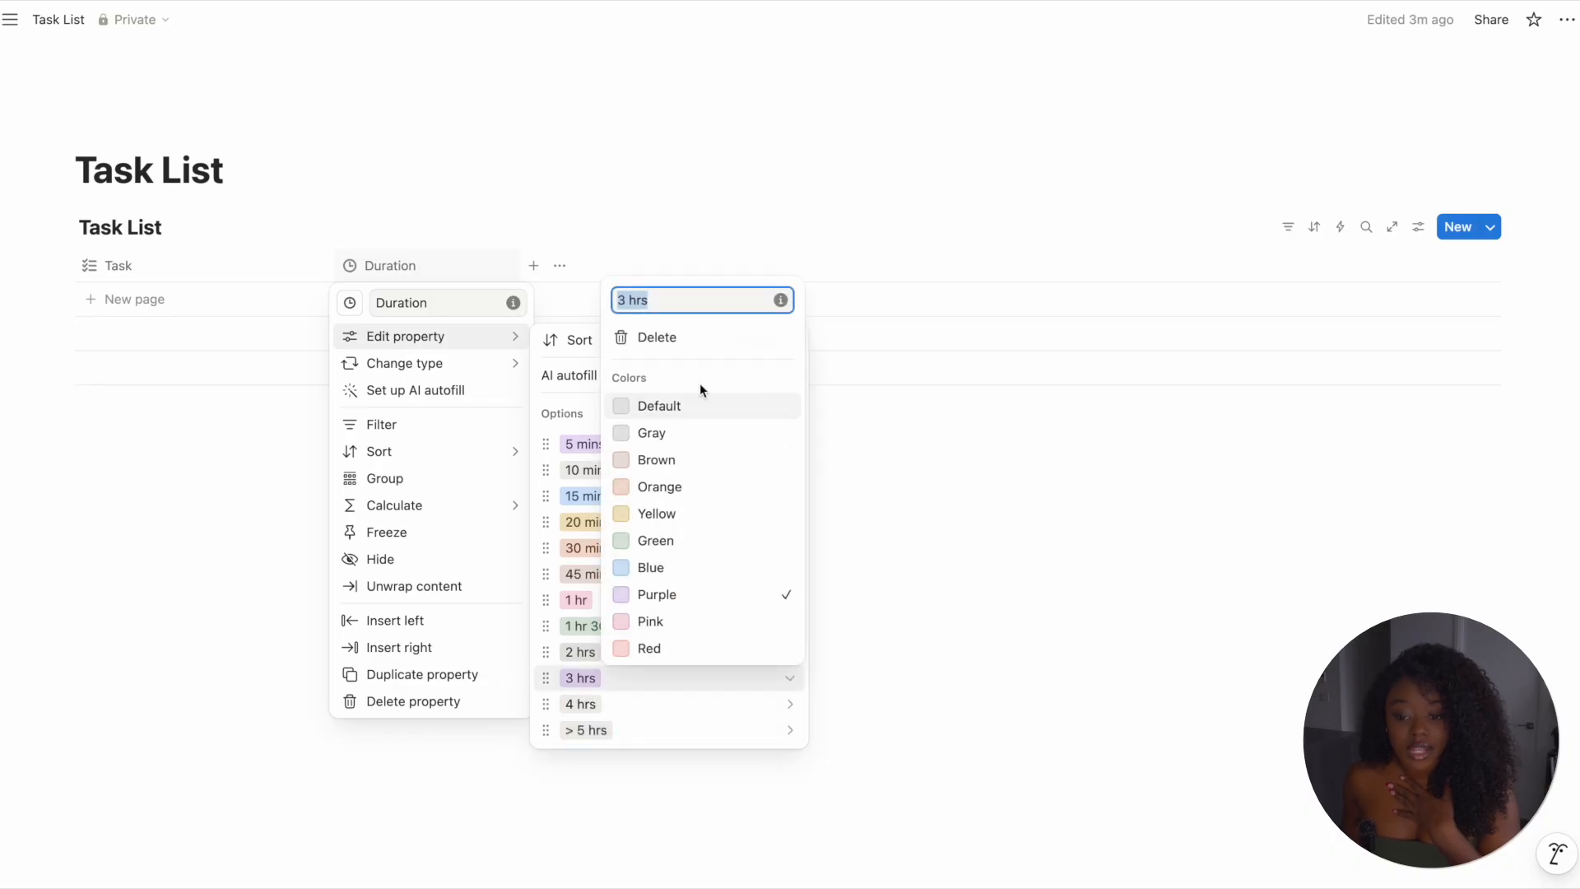
click(700, 408)
click(579, 626)
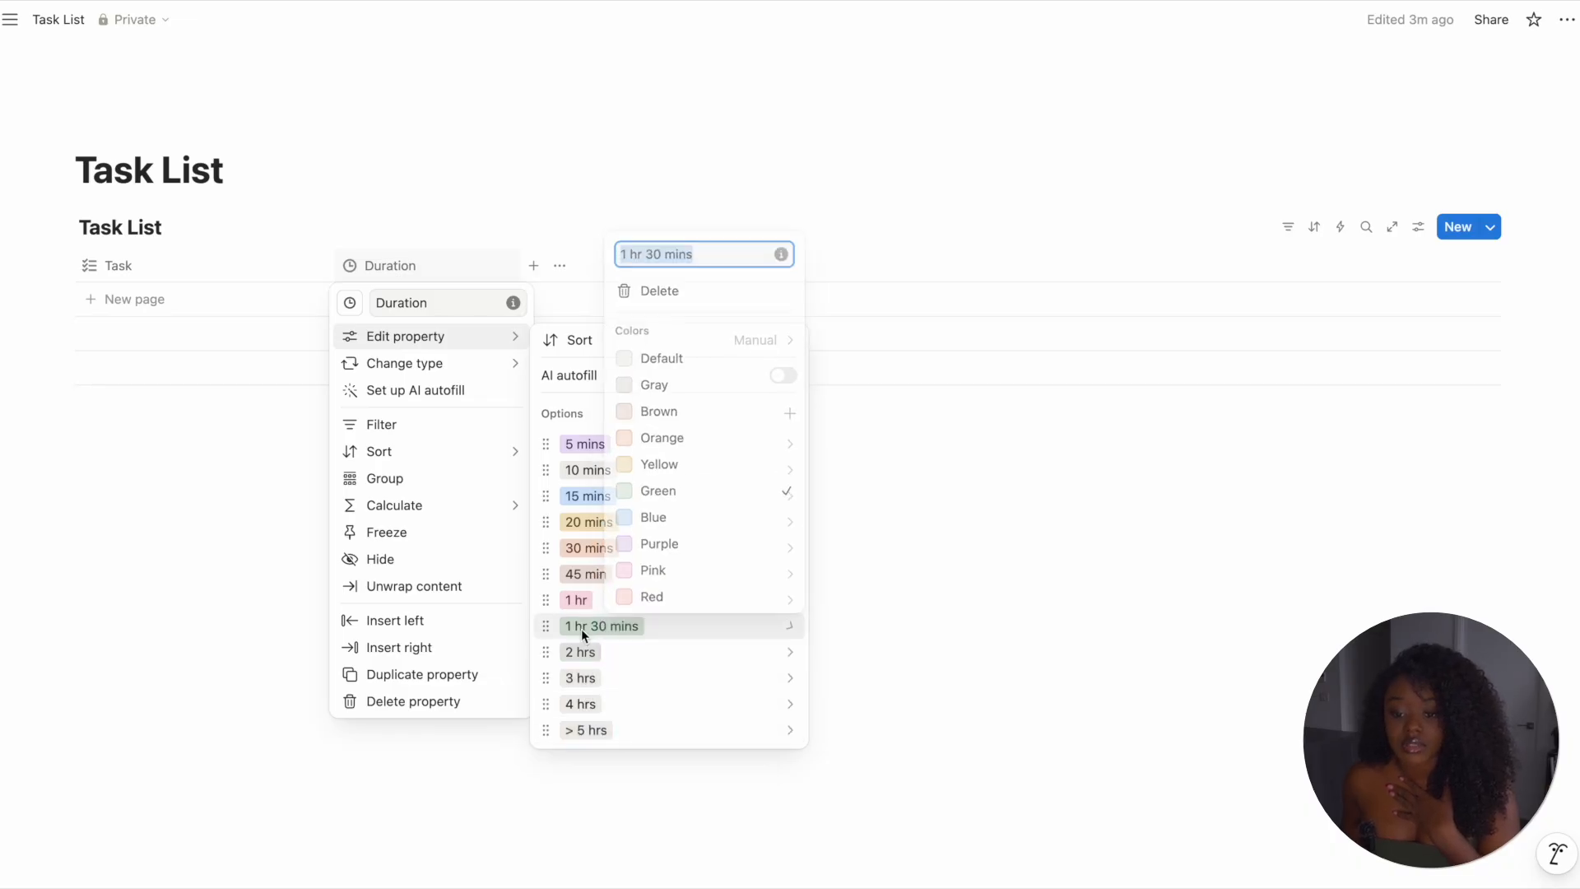
click(662, 356)
click(576, 603)
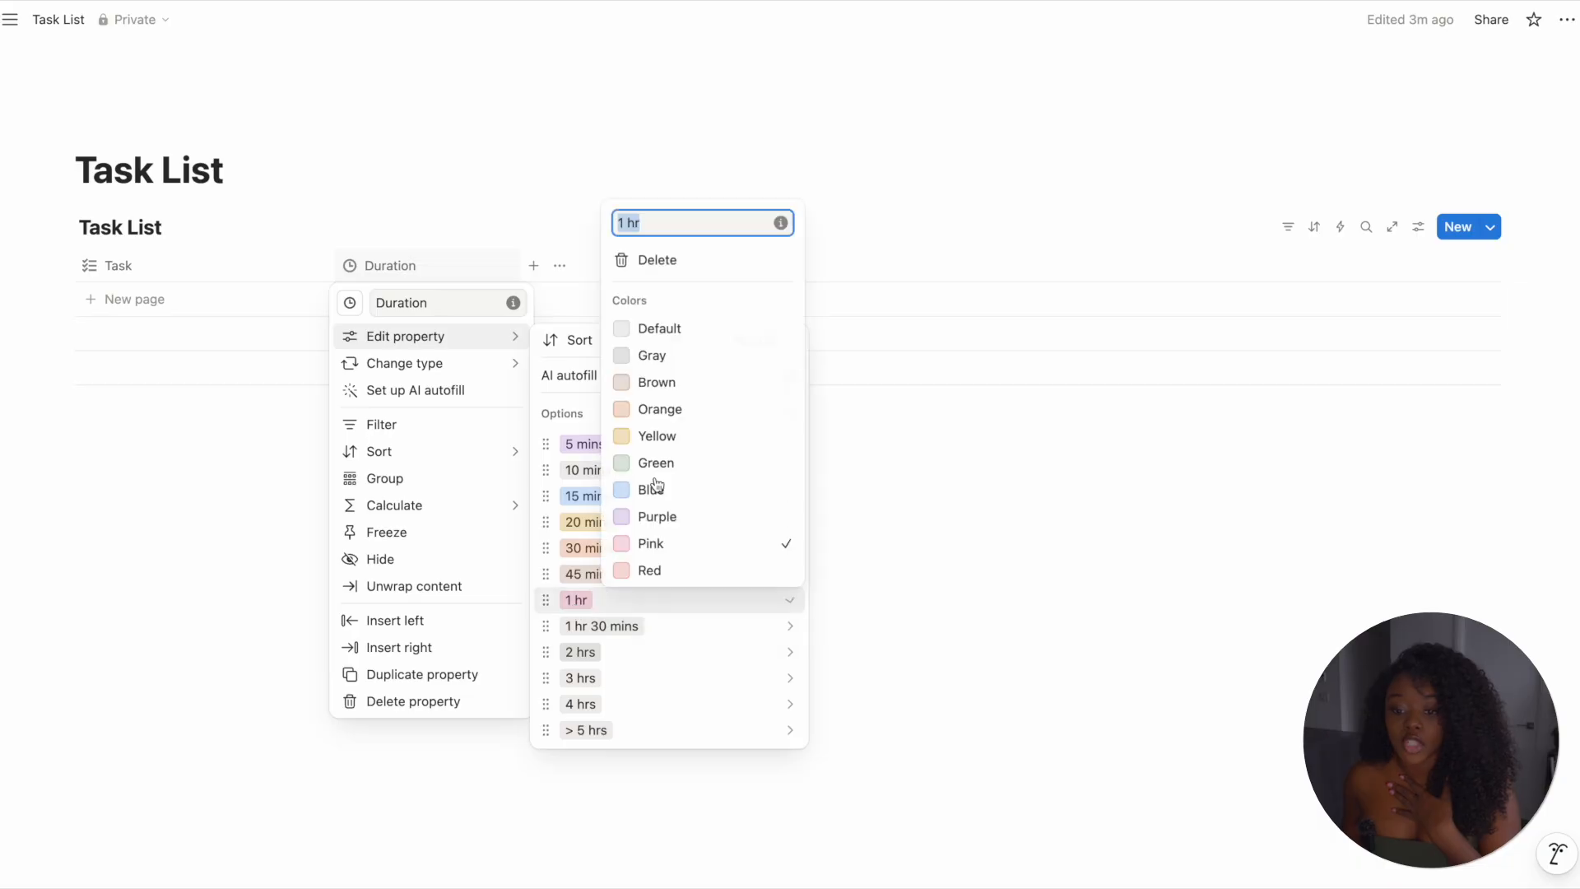
click(675, 329)
click(573, 586)
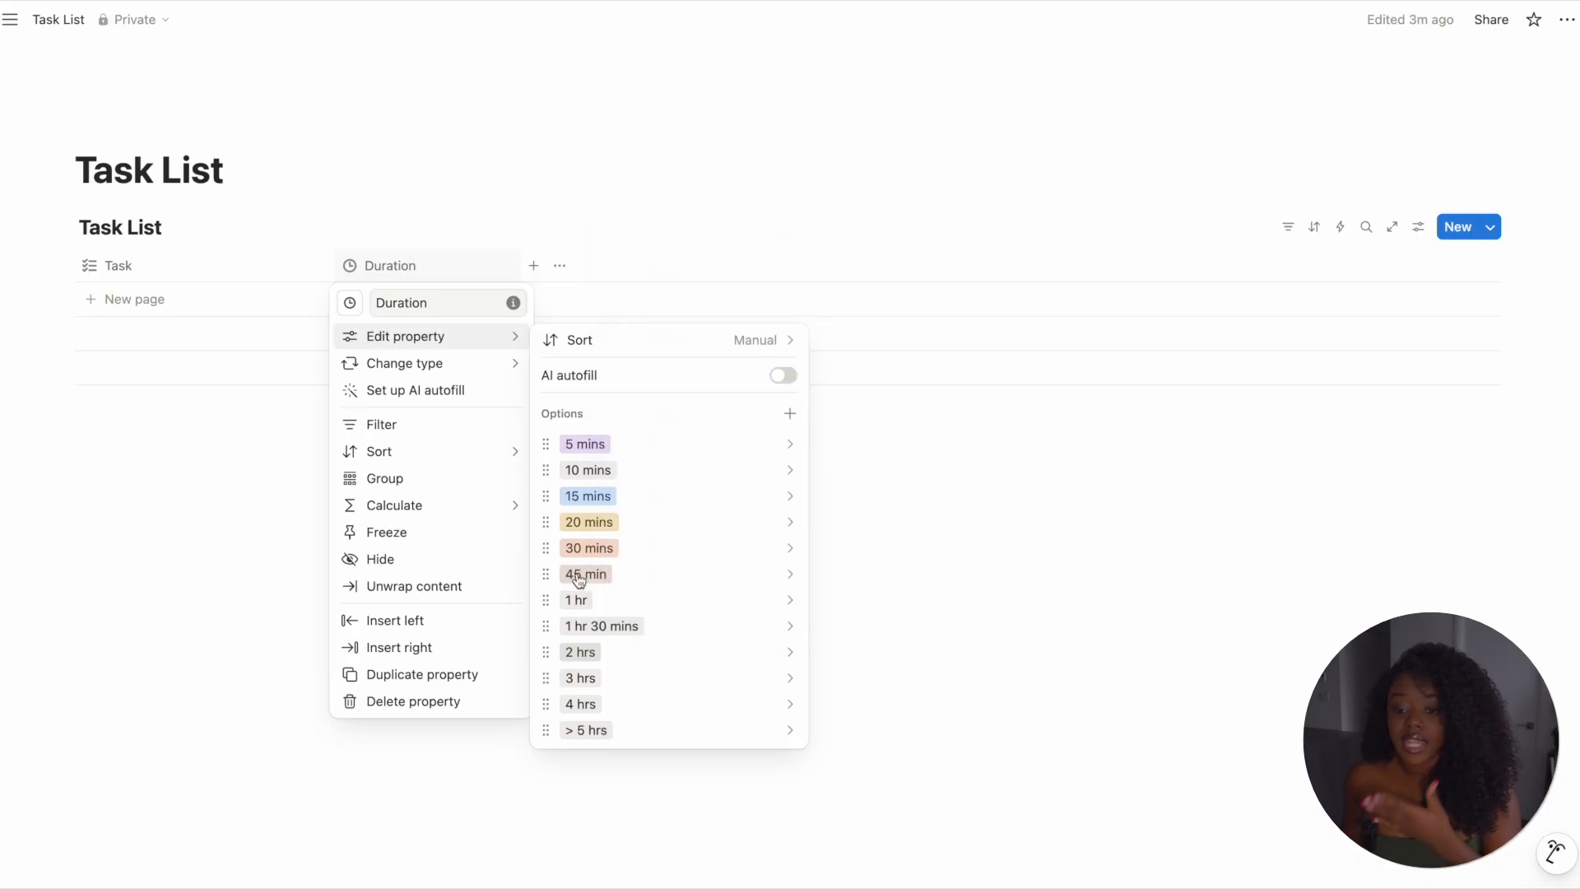
click(580, 573)
click(681, 304)
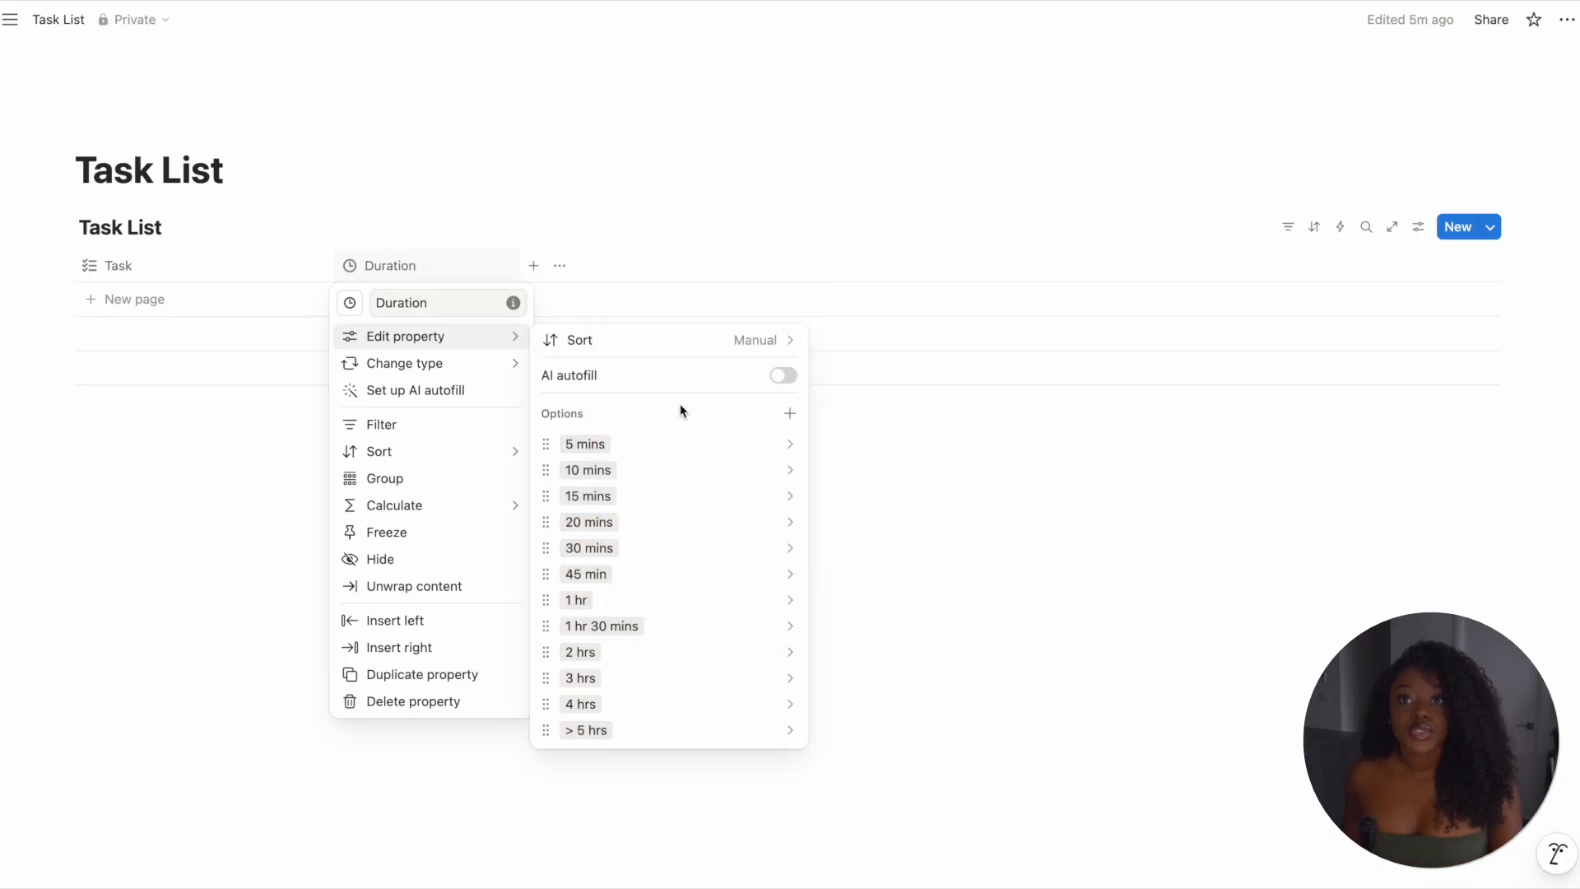
click(968, 458)
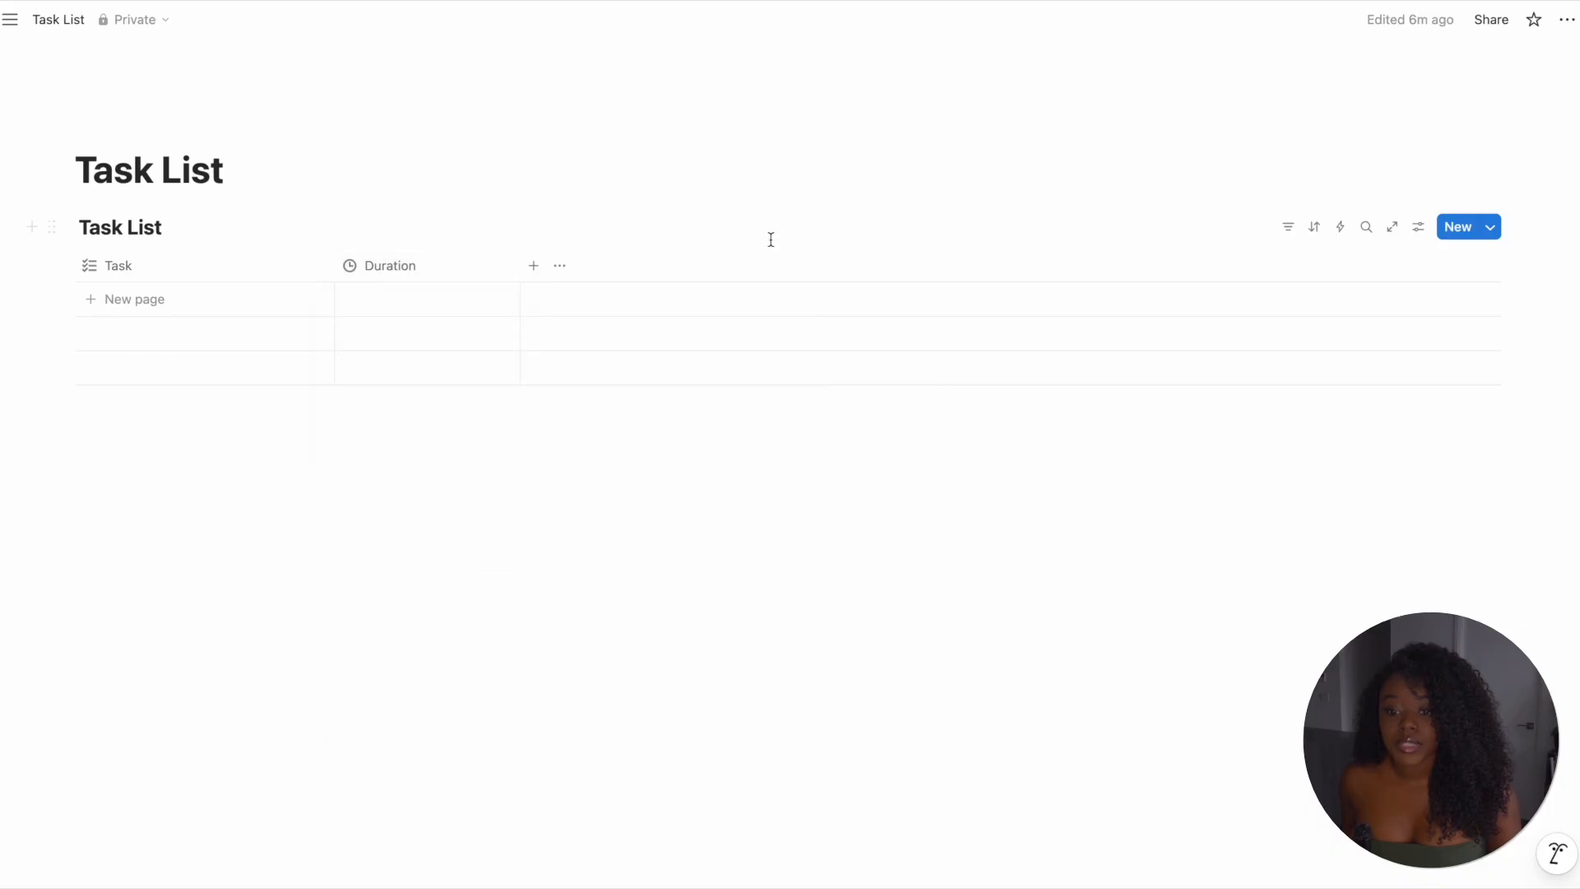
- Add a Select property named "Priority" to the database and give it the double exclamation mark icon
click(533, 265)
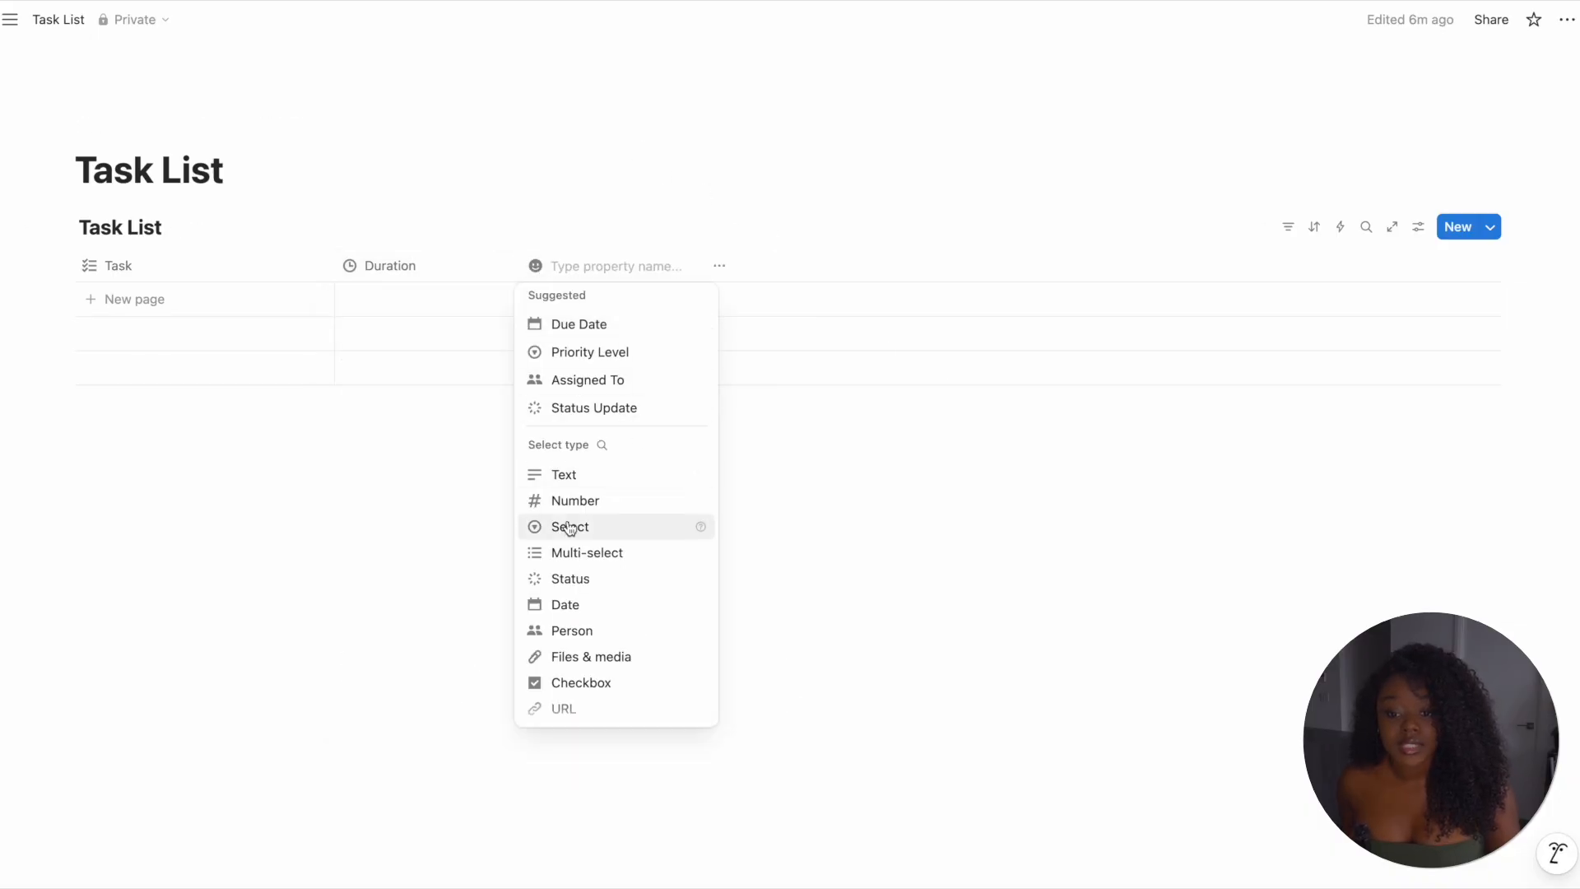
click(600, 536)
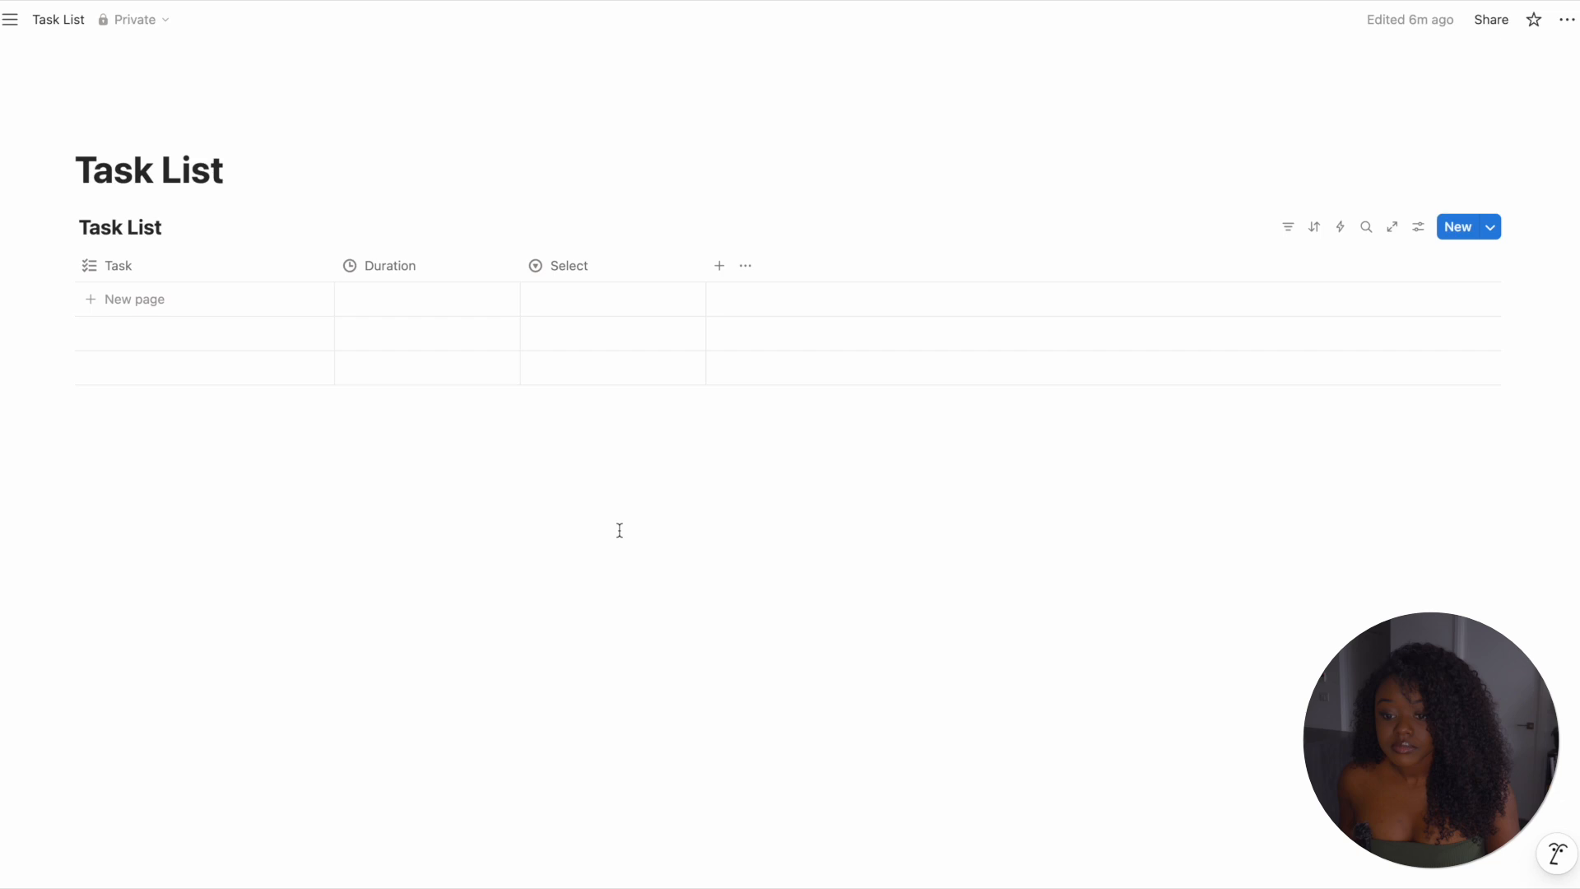
click(606, 275)
double_click(625, 301)
text(Priority)
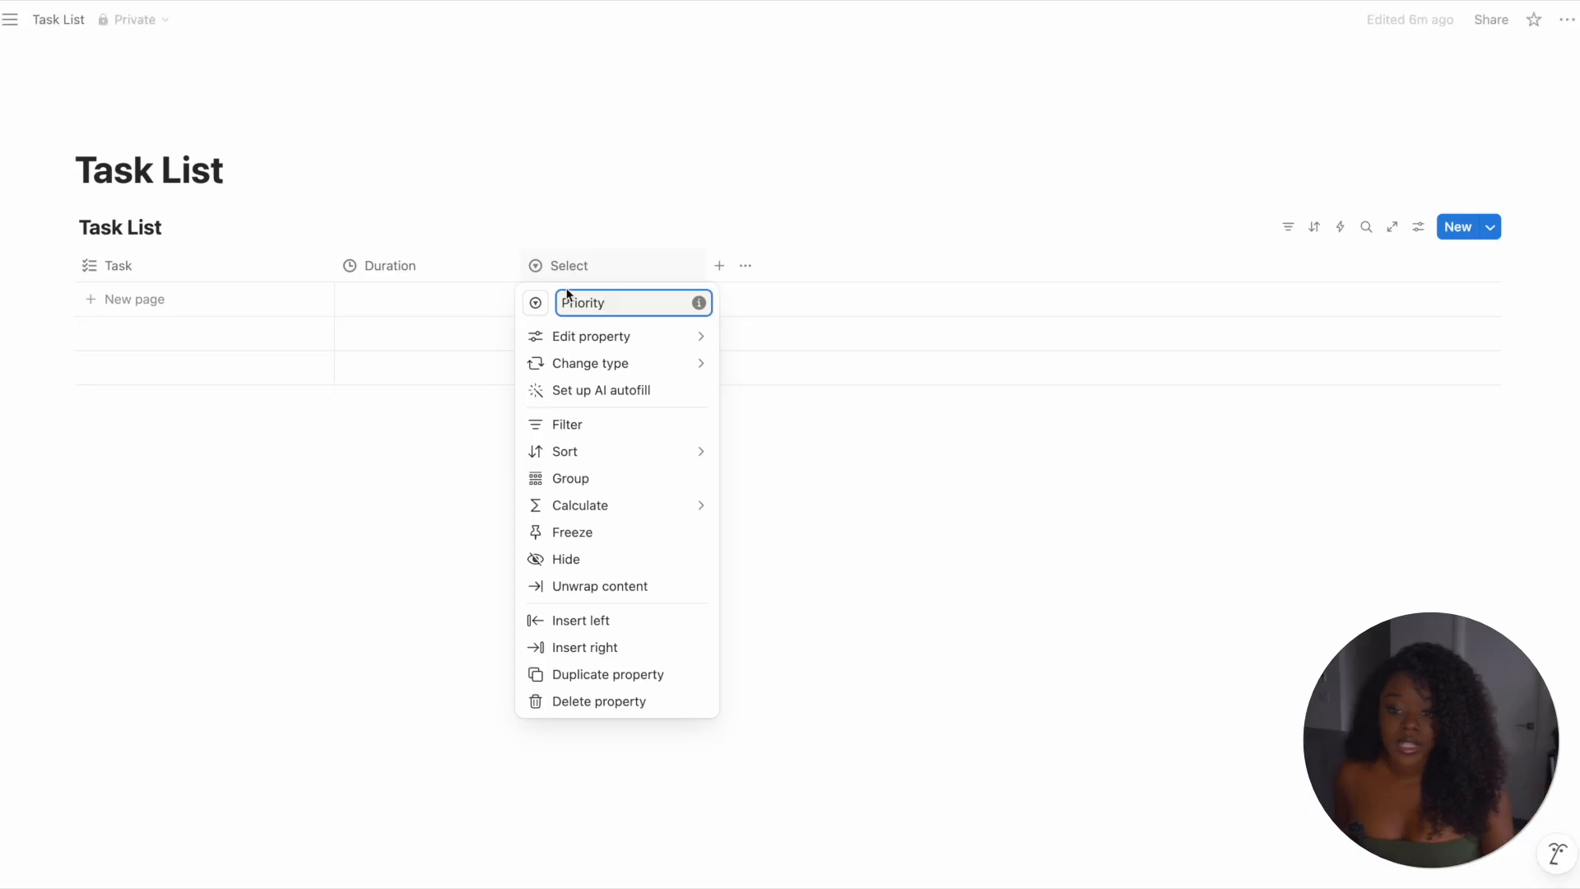
click(539, 303)
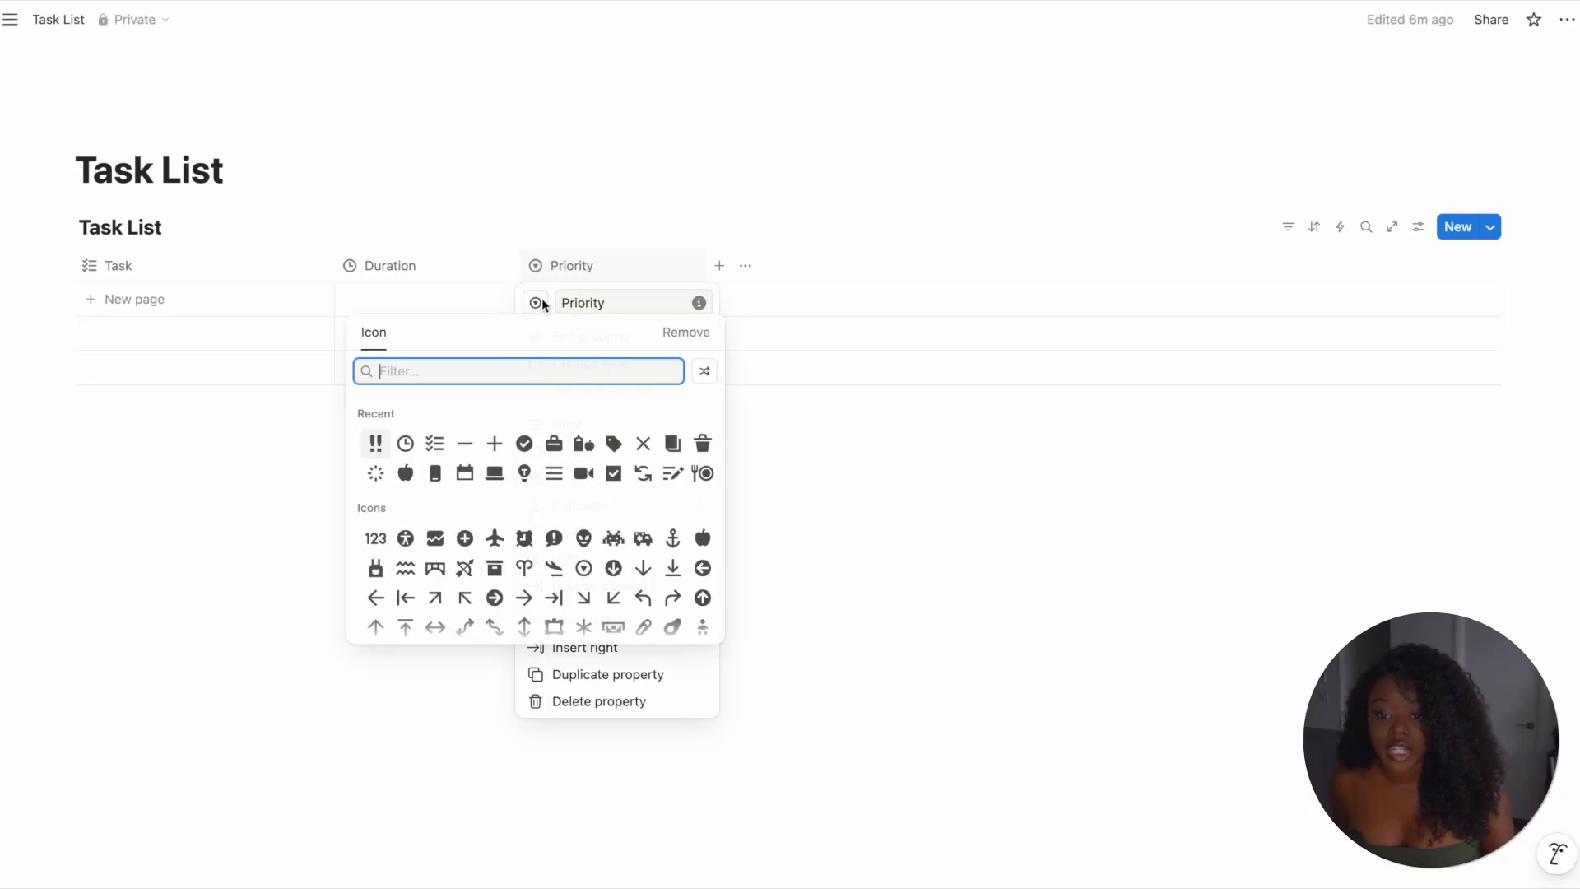
click(376, 445)
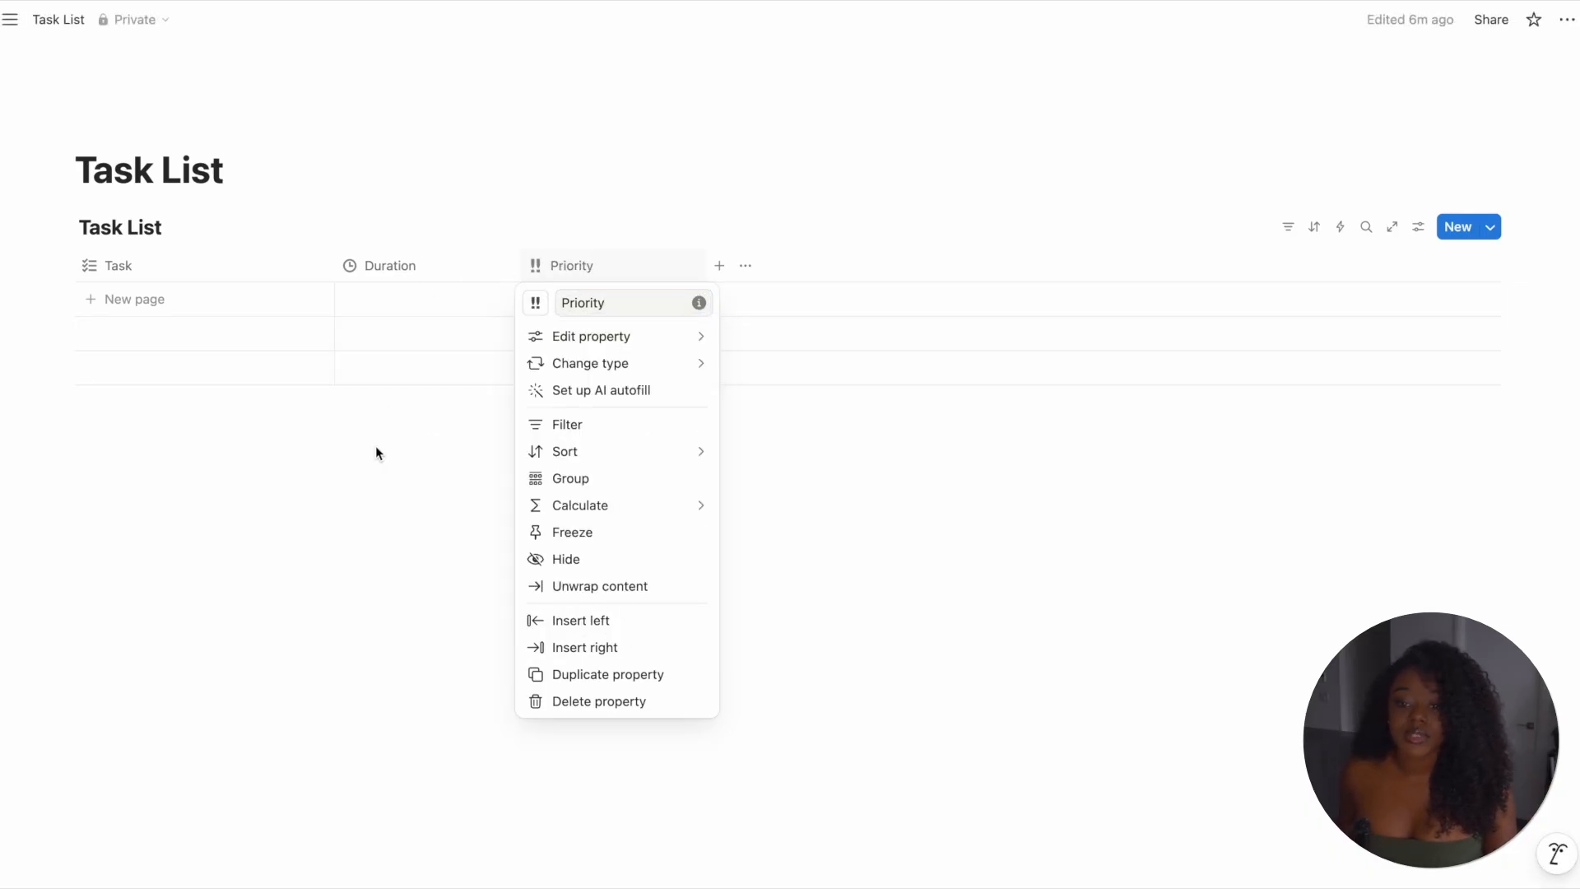
- Add the options Low, Medium and High to the Priority property
mouse_move(617, 337)
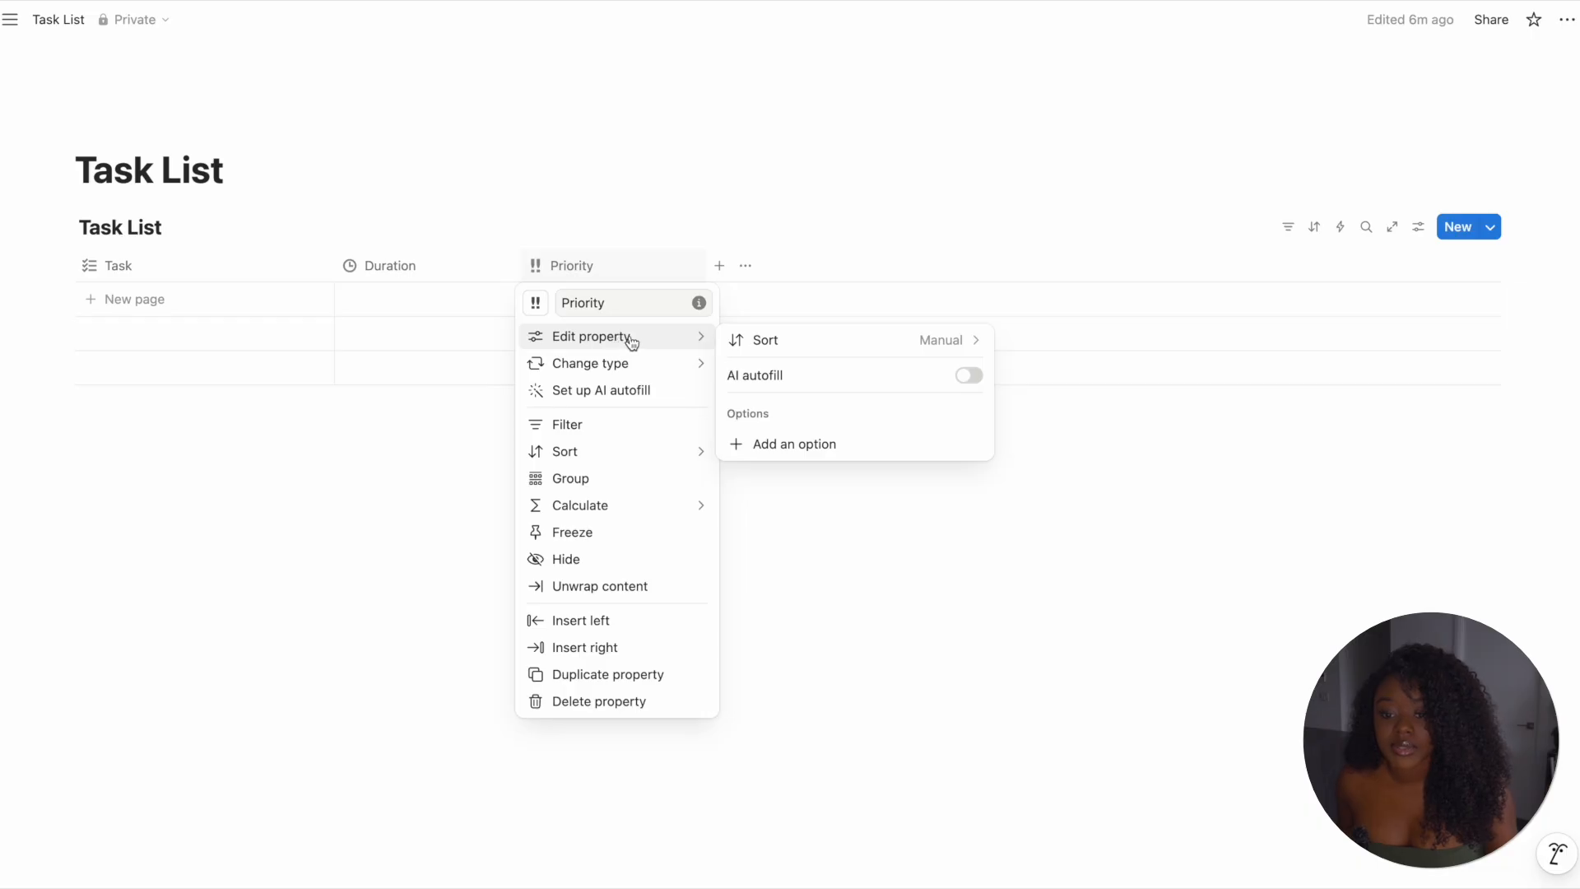
click(772, 449)
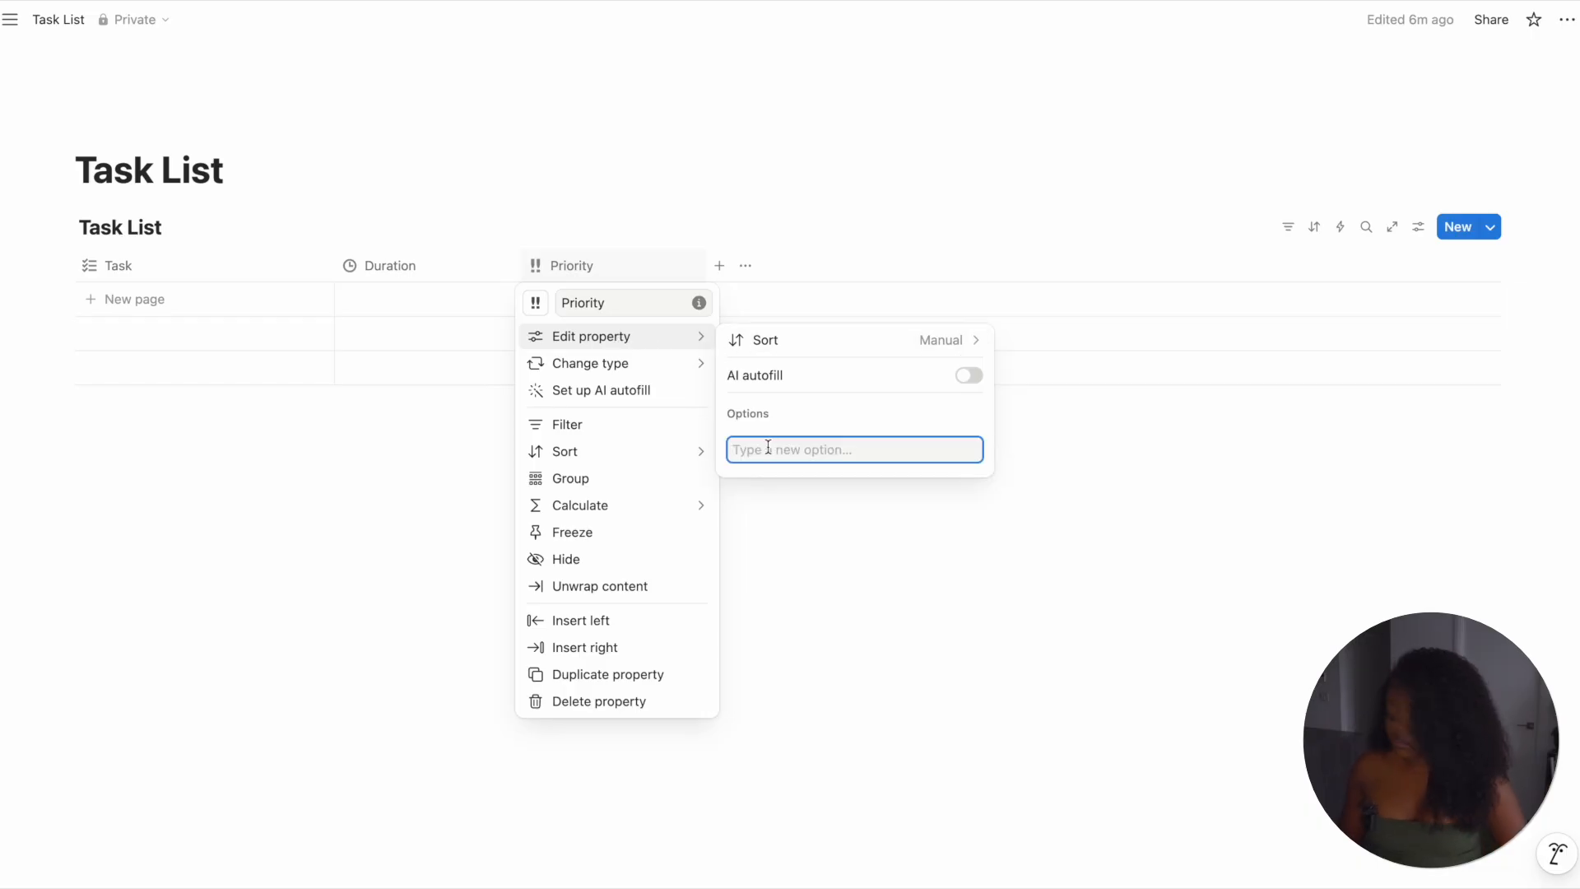
text(Low)
key(Return)
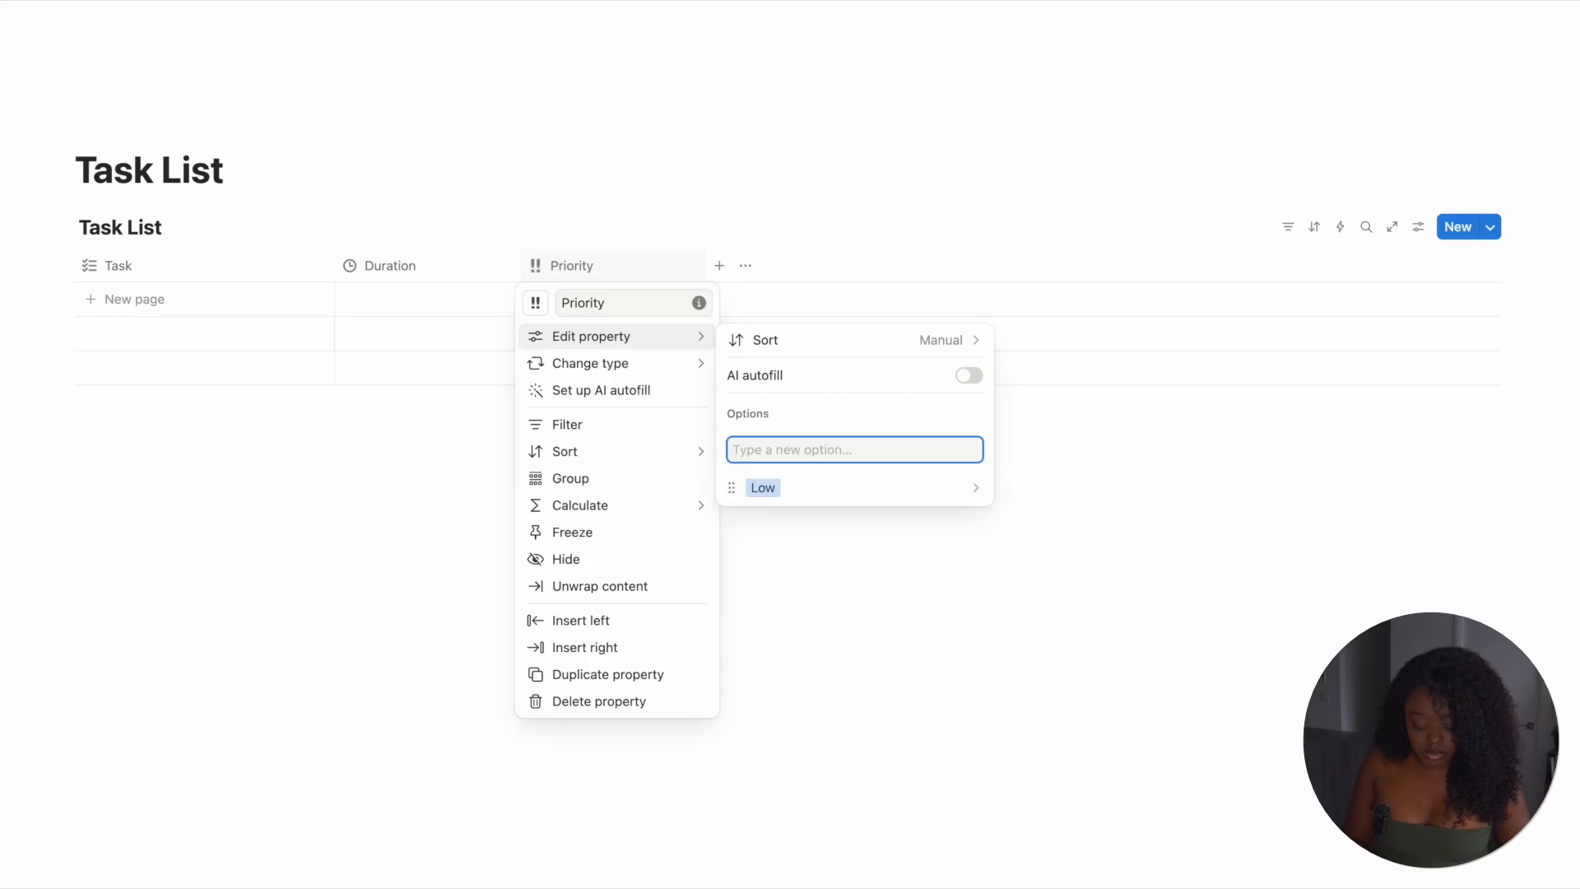
text(Medium)
key(Return)
text(High)
key(Return)
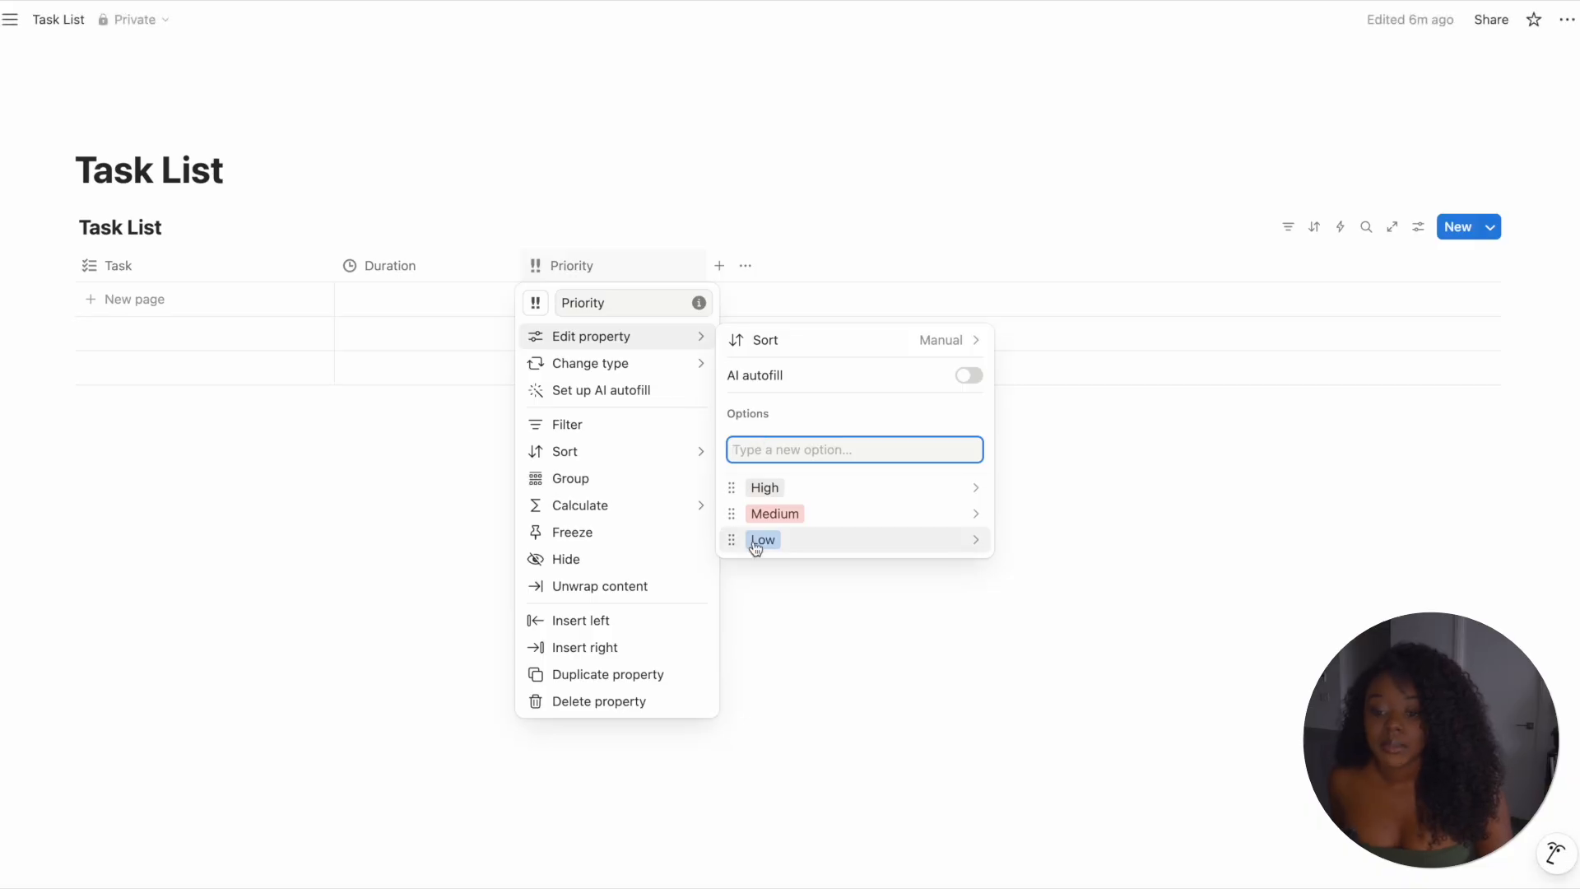
- Colour the Priority options green for Low, yellow for Medium and red for High, and close the property's settings
click(764, 499)
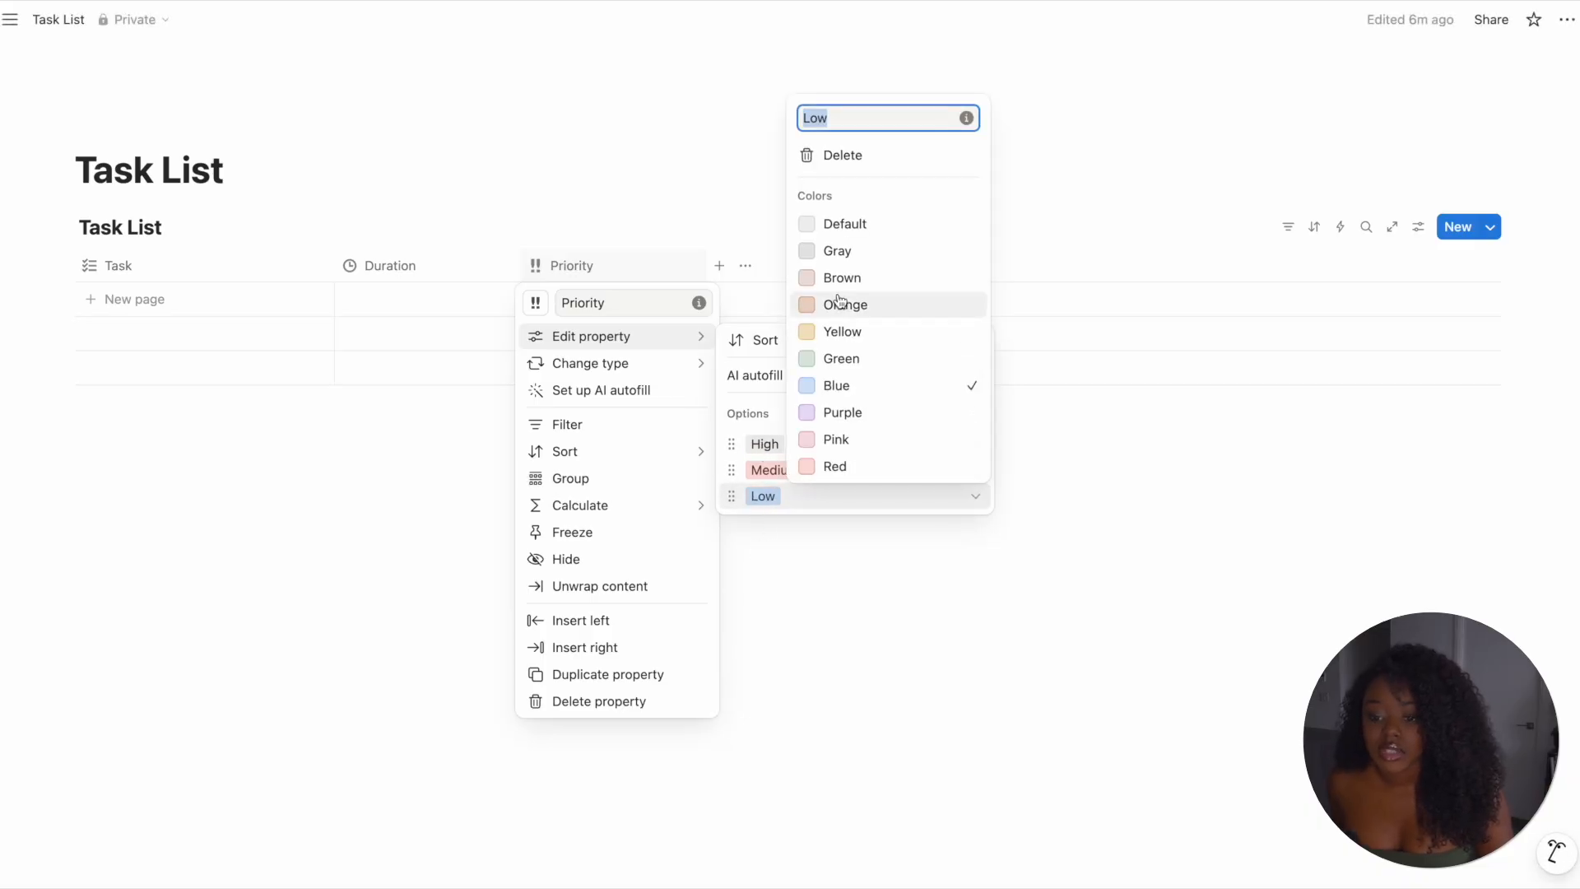
click(839, 358)
click(769, 470)
click(767, 474)
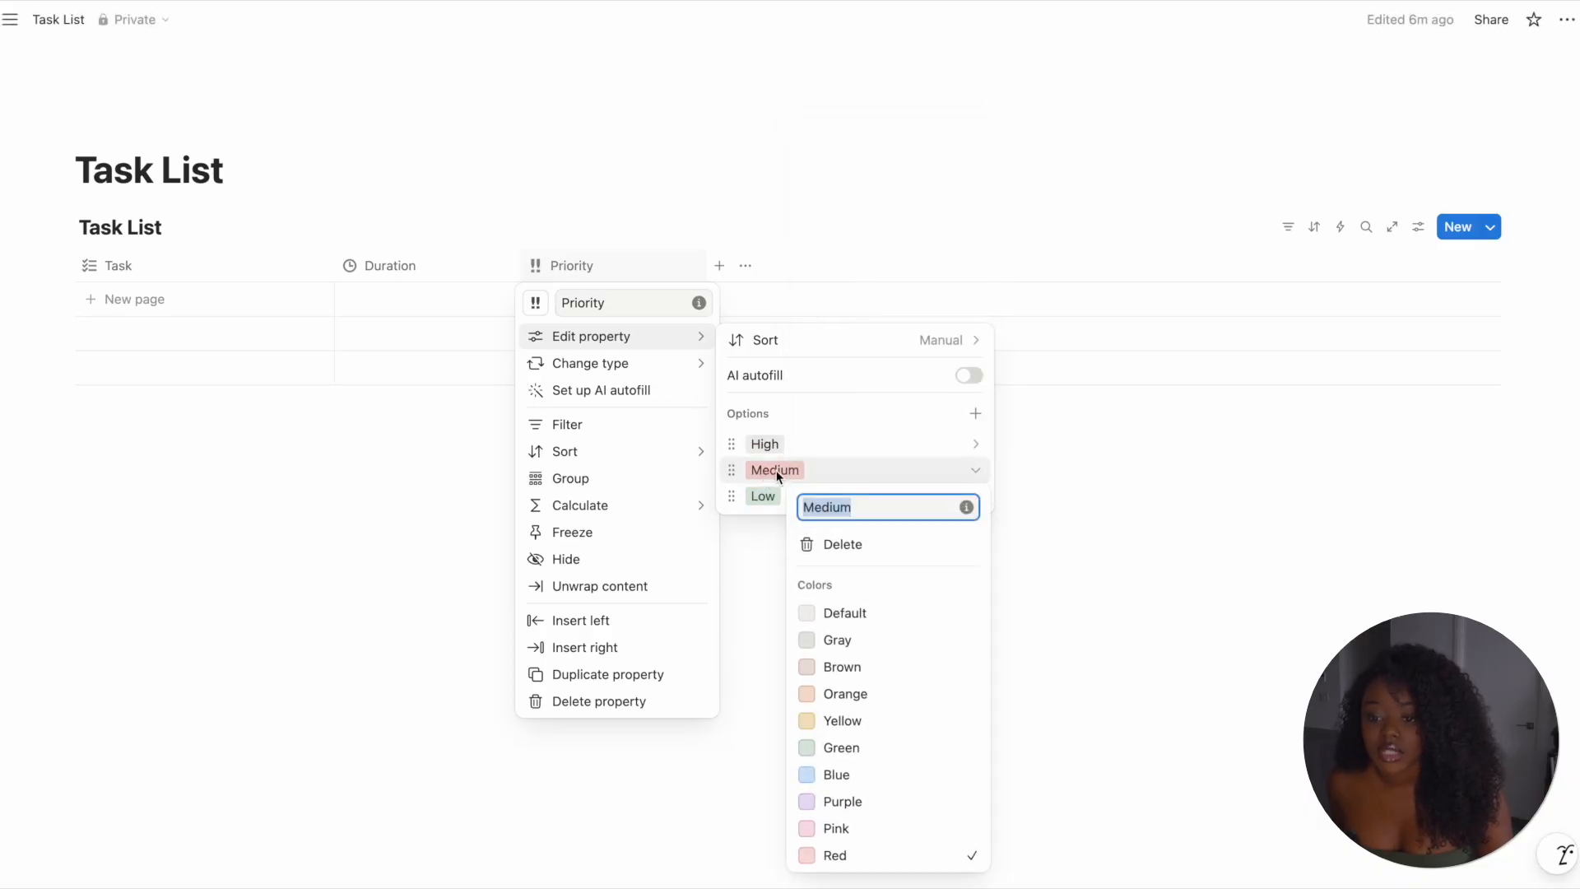
click(864, 724)
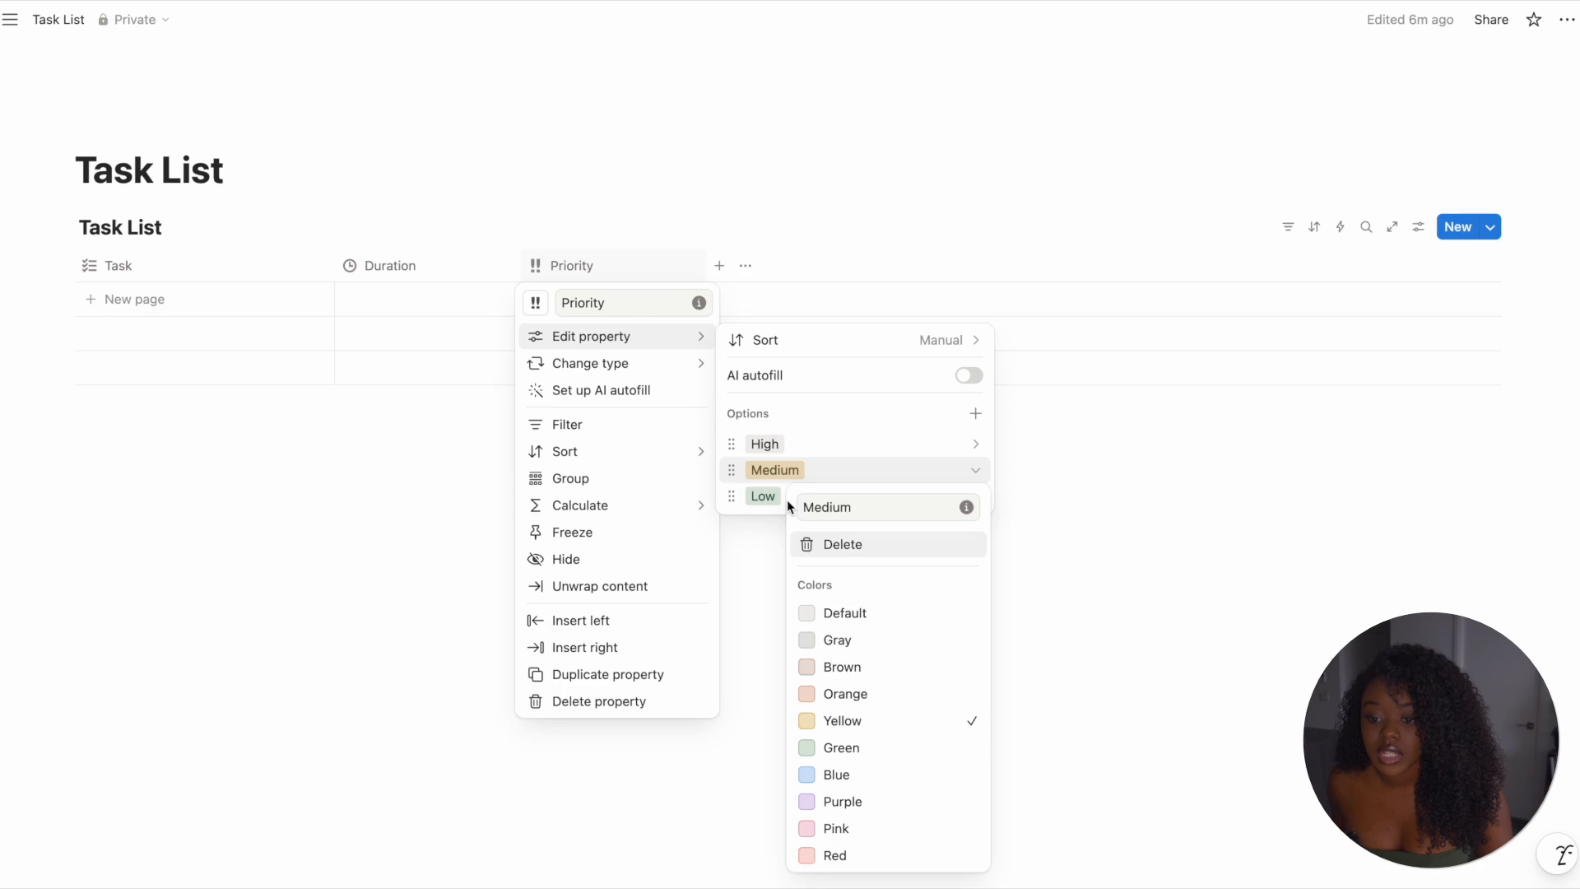
click(759, 449)
click(760, 444)
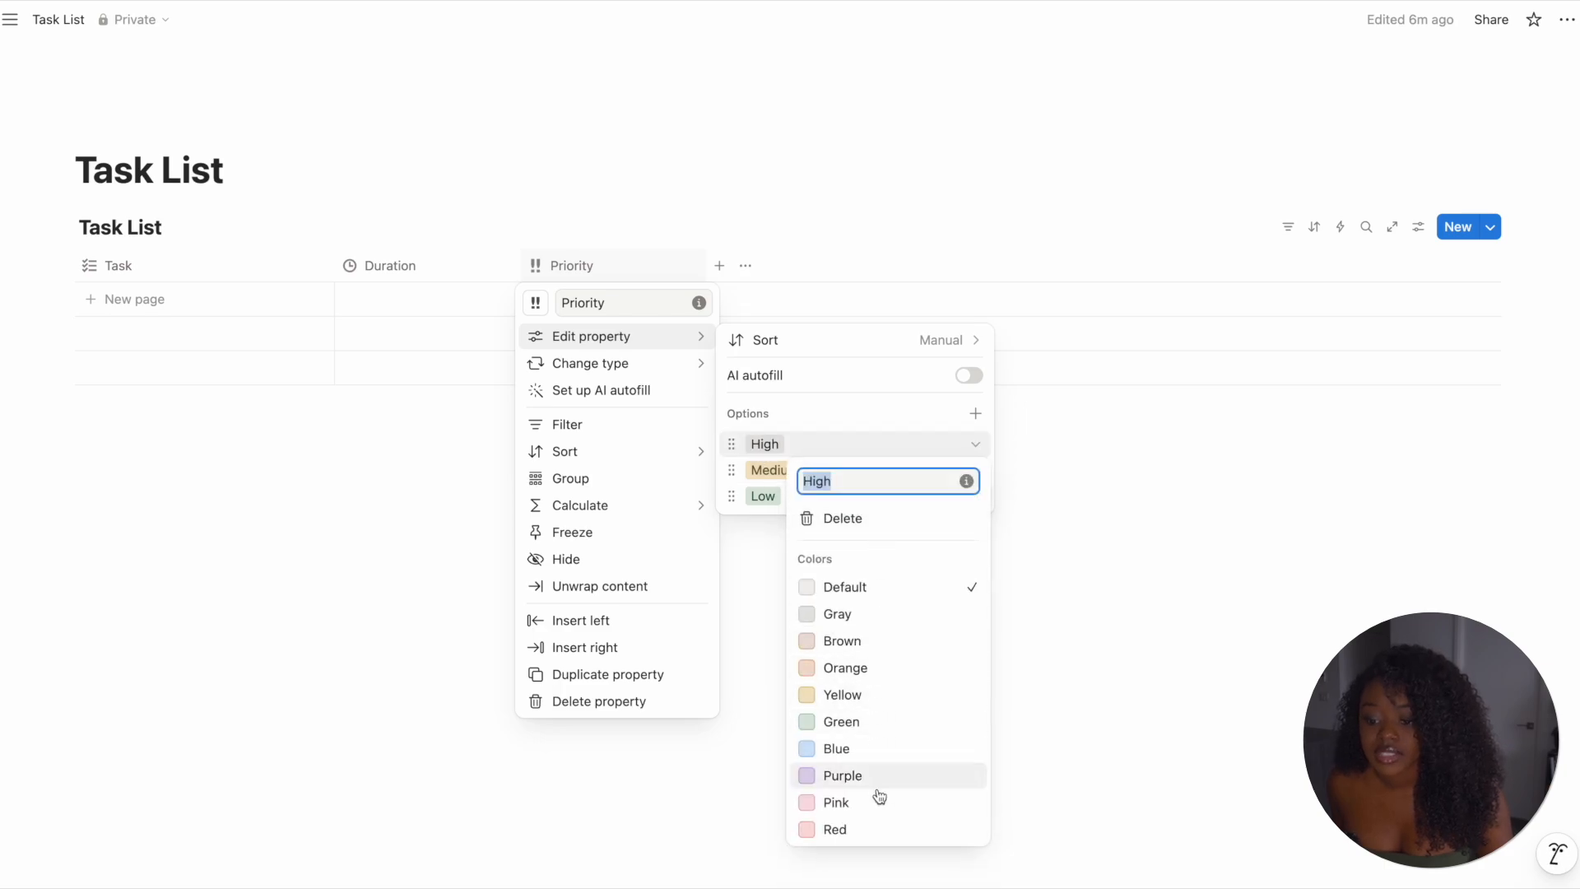
click(883, 829)
click(757, 572)
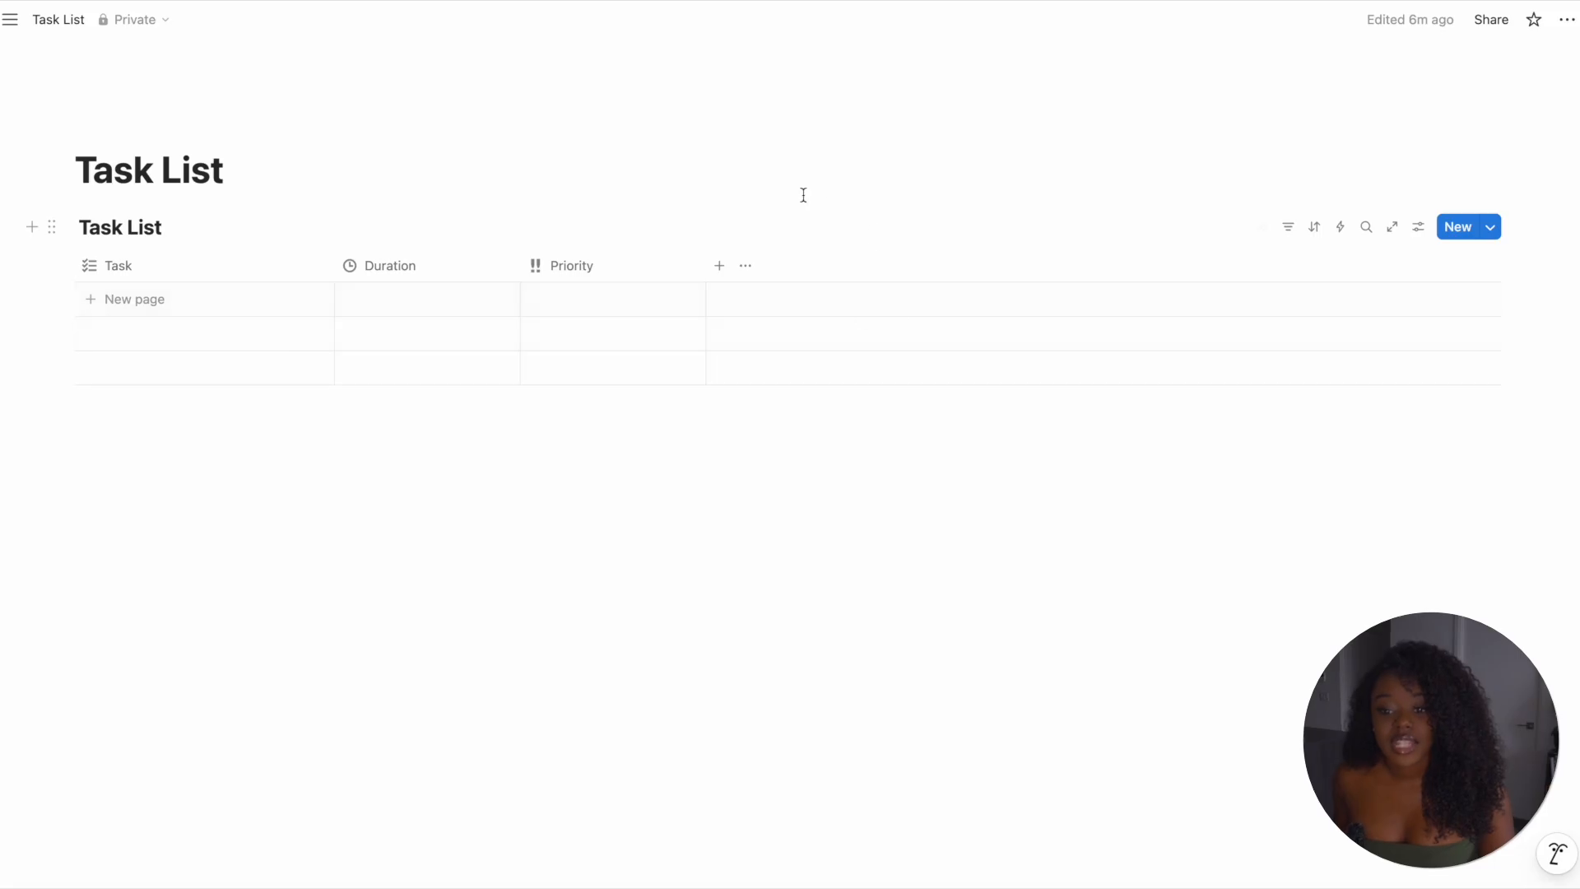
- Add a Multi-select property named "Section" to the database and give it the circled down-arrow icon
click(719, 265)
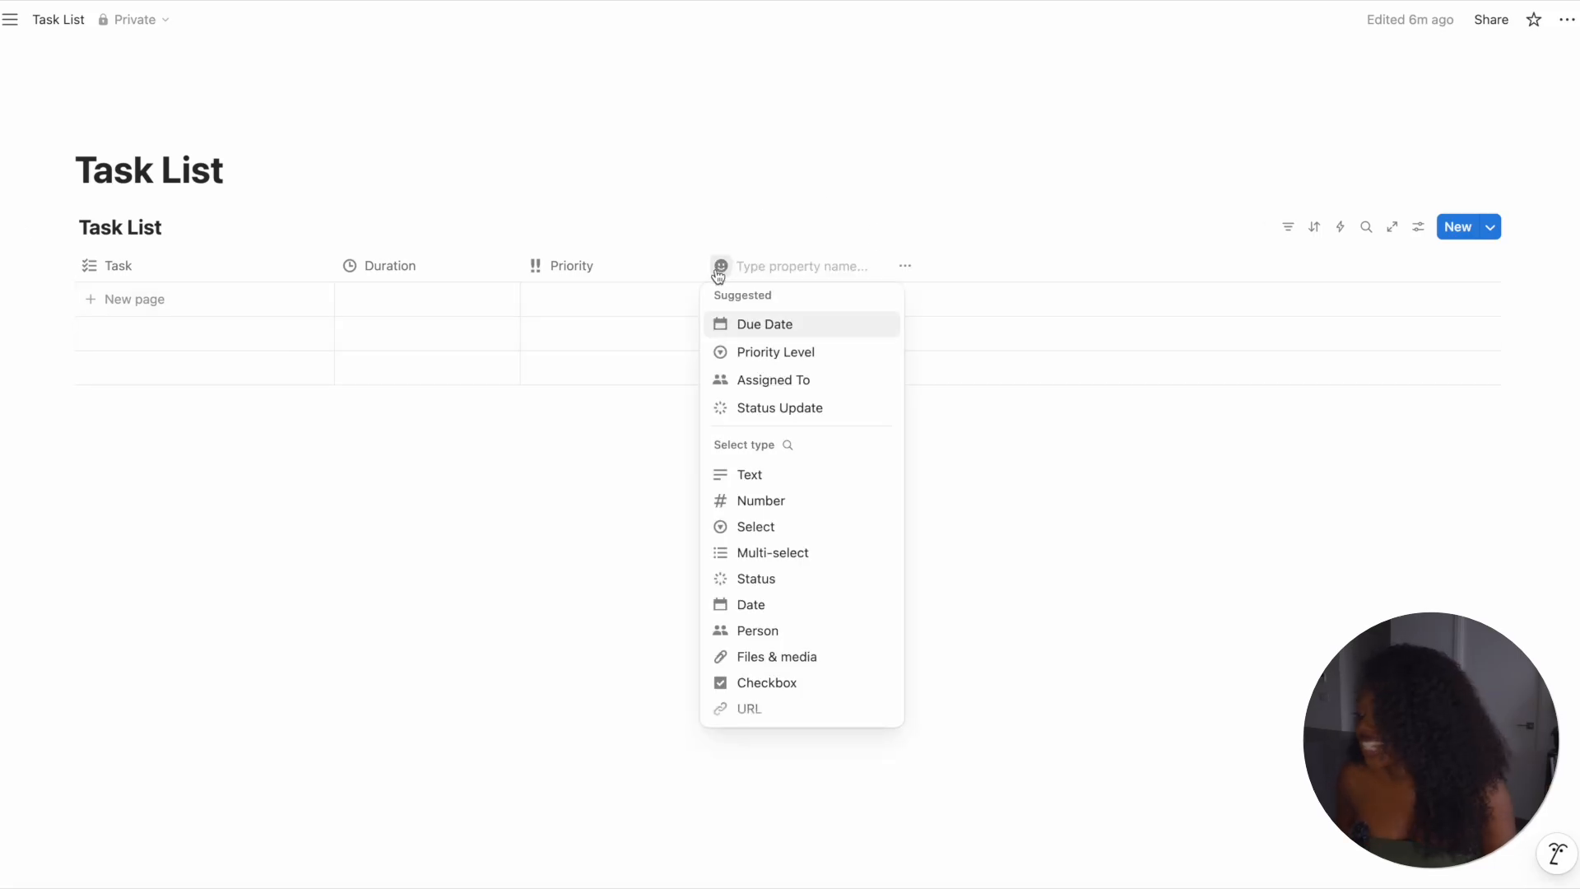
click(776, 557)
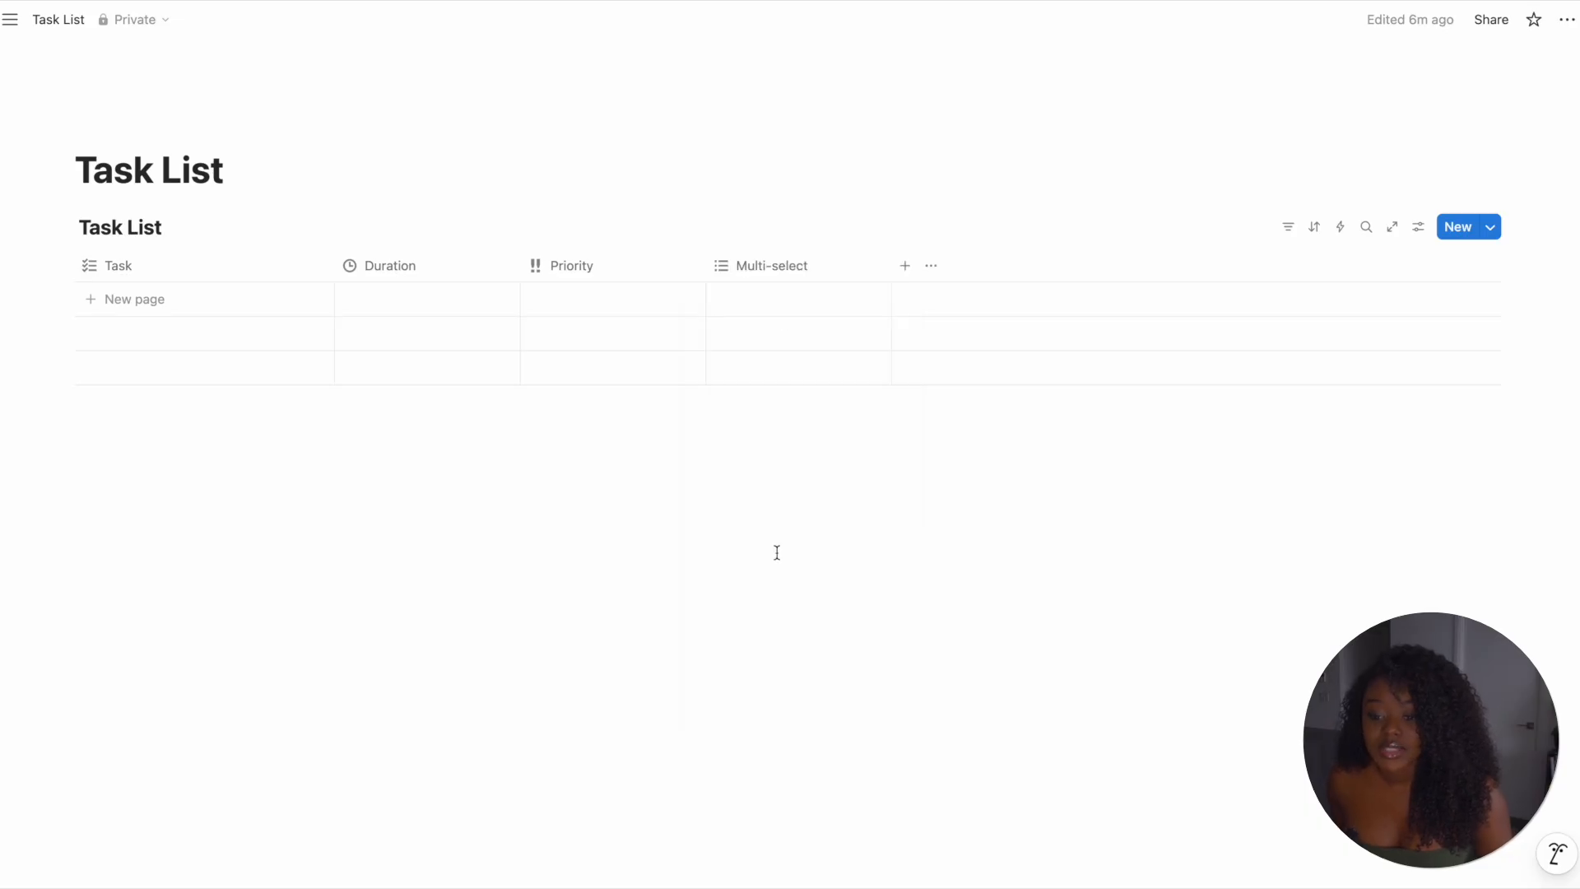
click(779, 268)
double_click(788, 302)
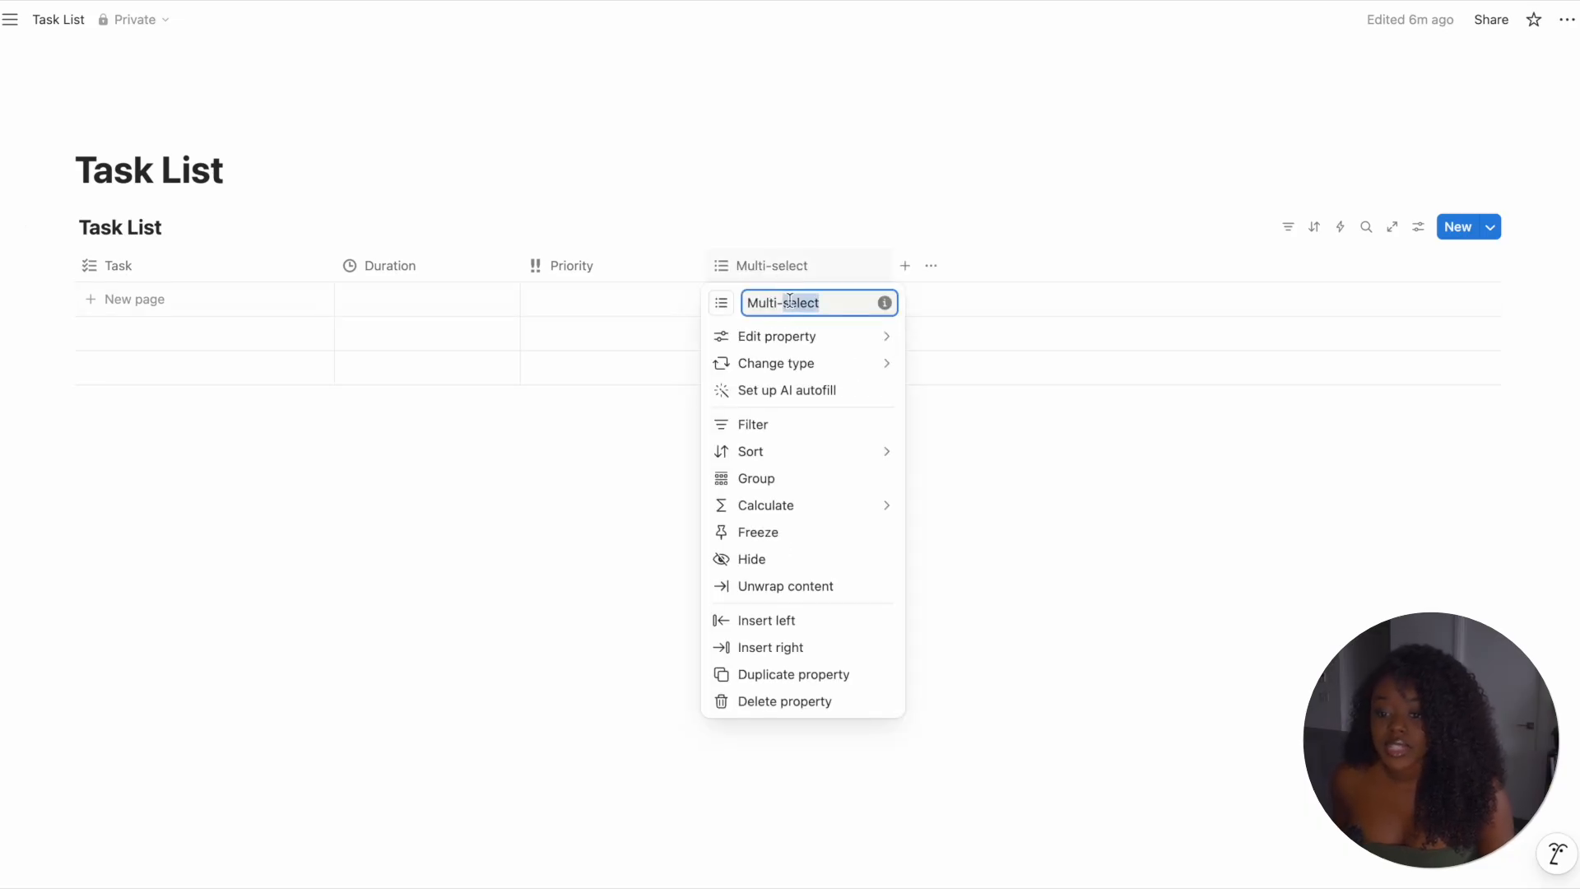
triple_click(789, 302)
text(Section)
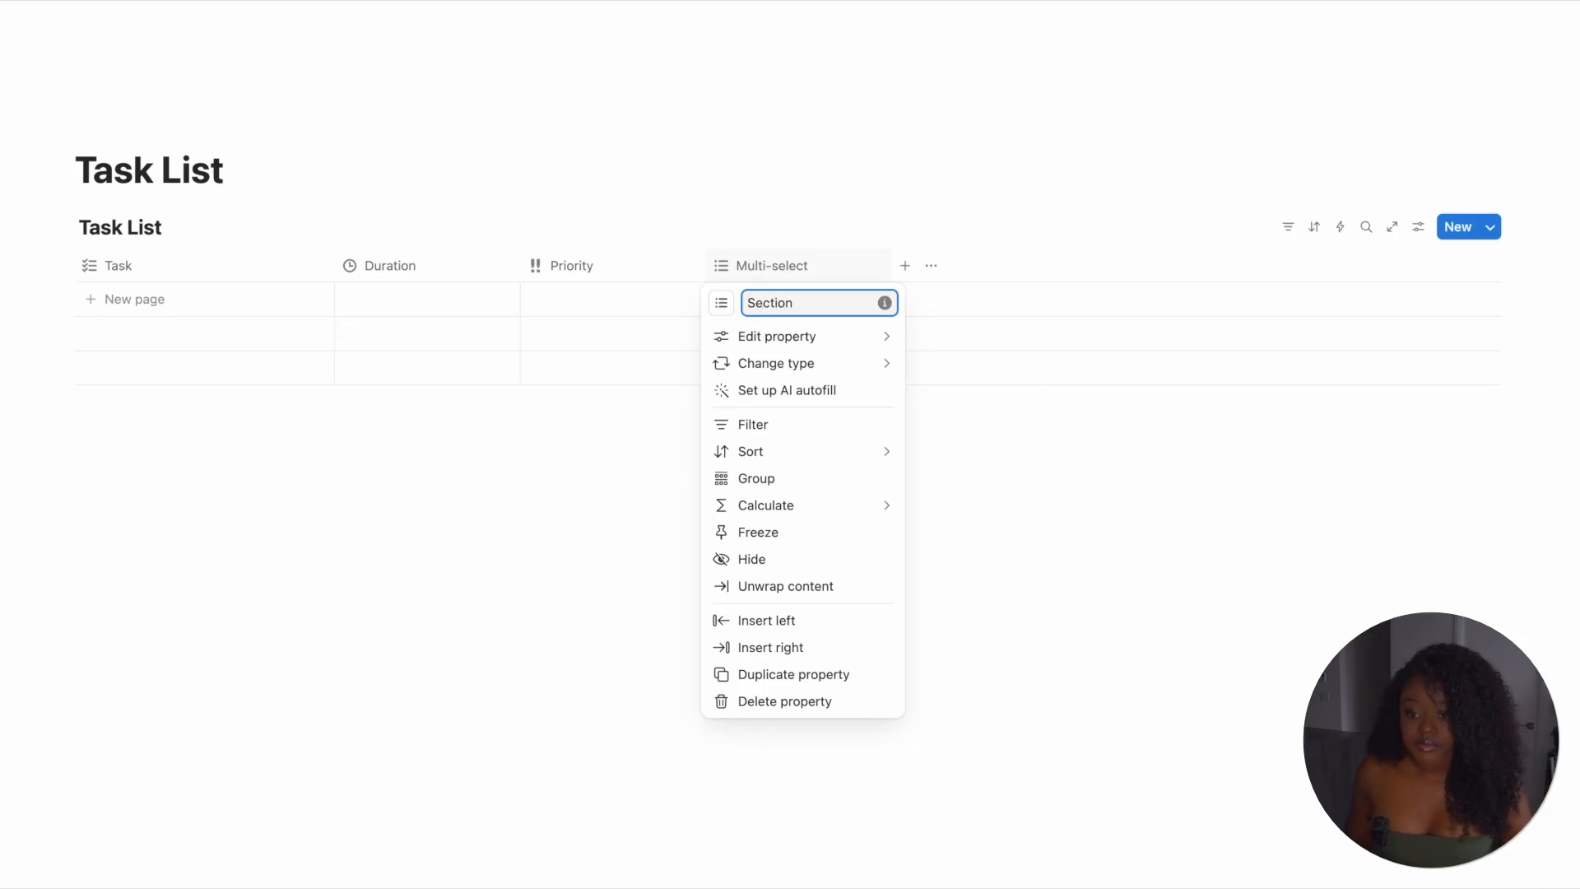
click(722, 305)
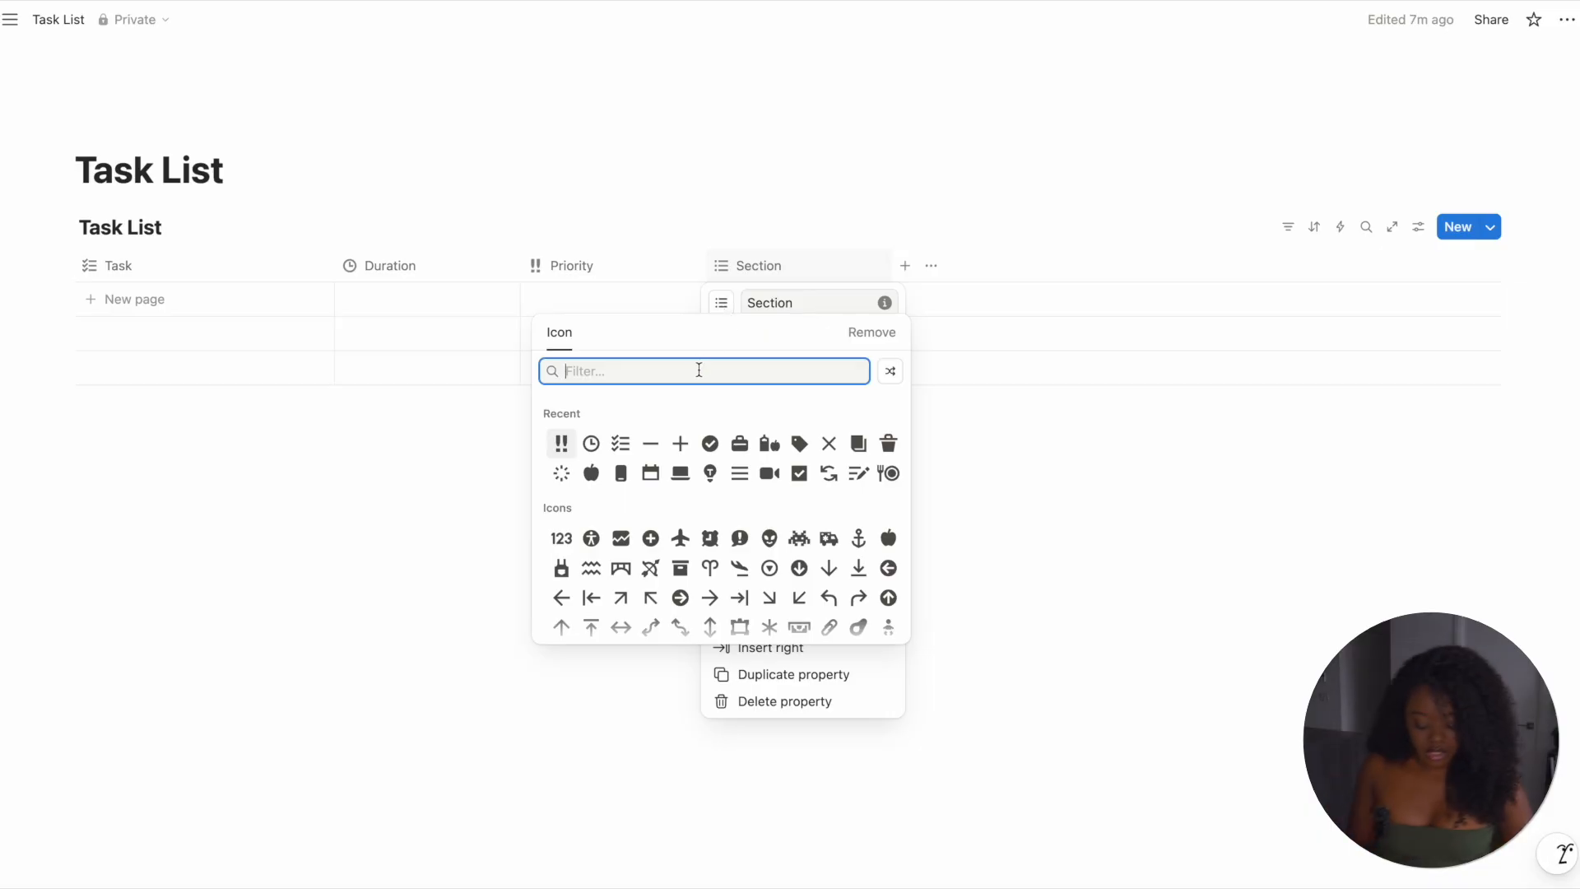
text(arro)
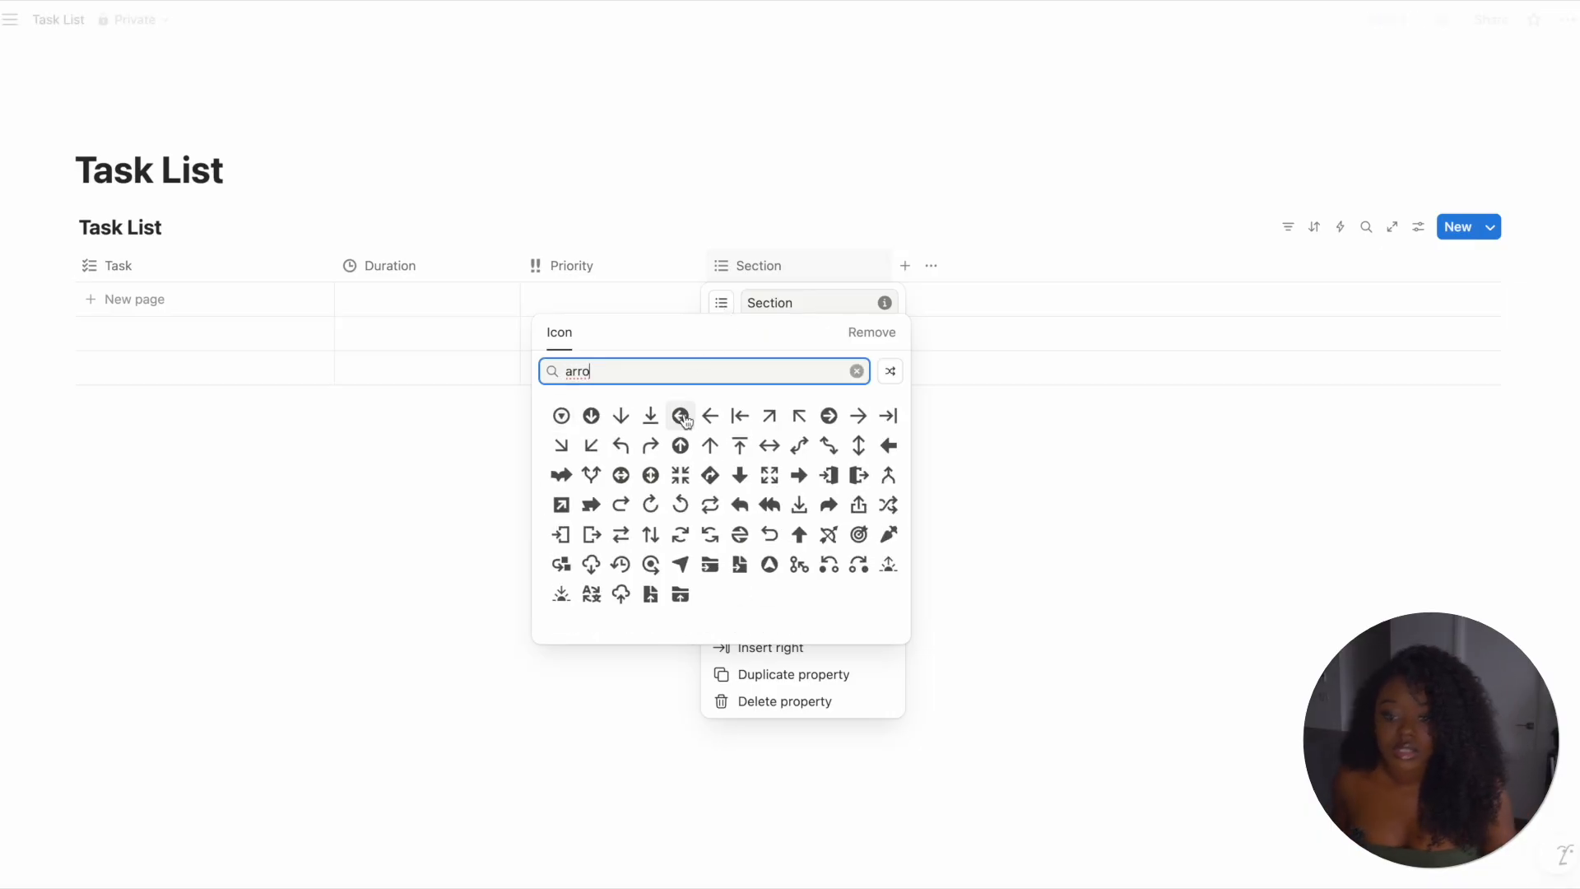
click(561, 417)
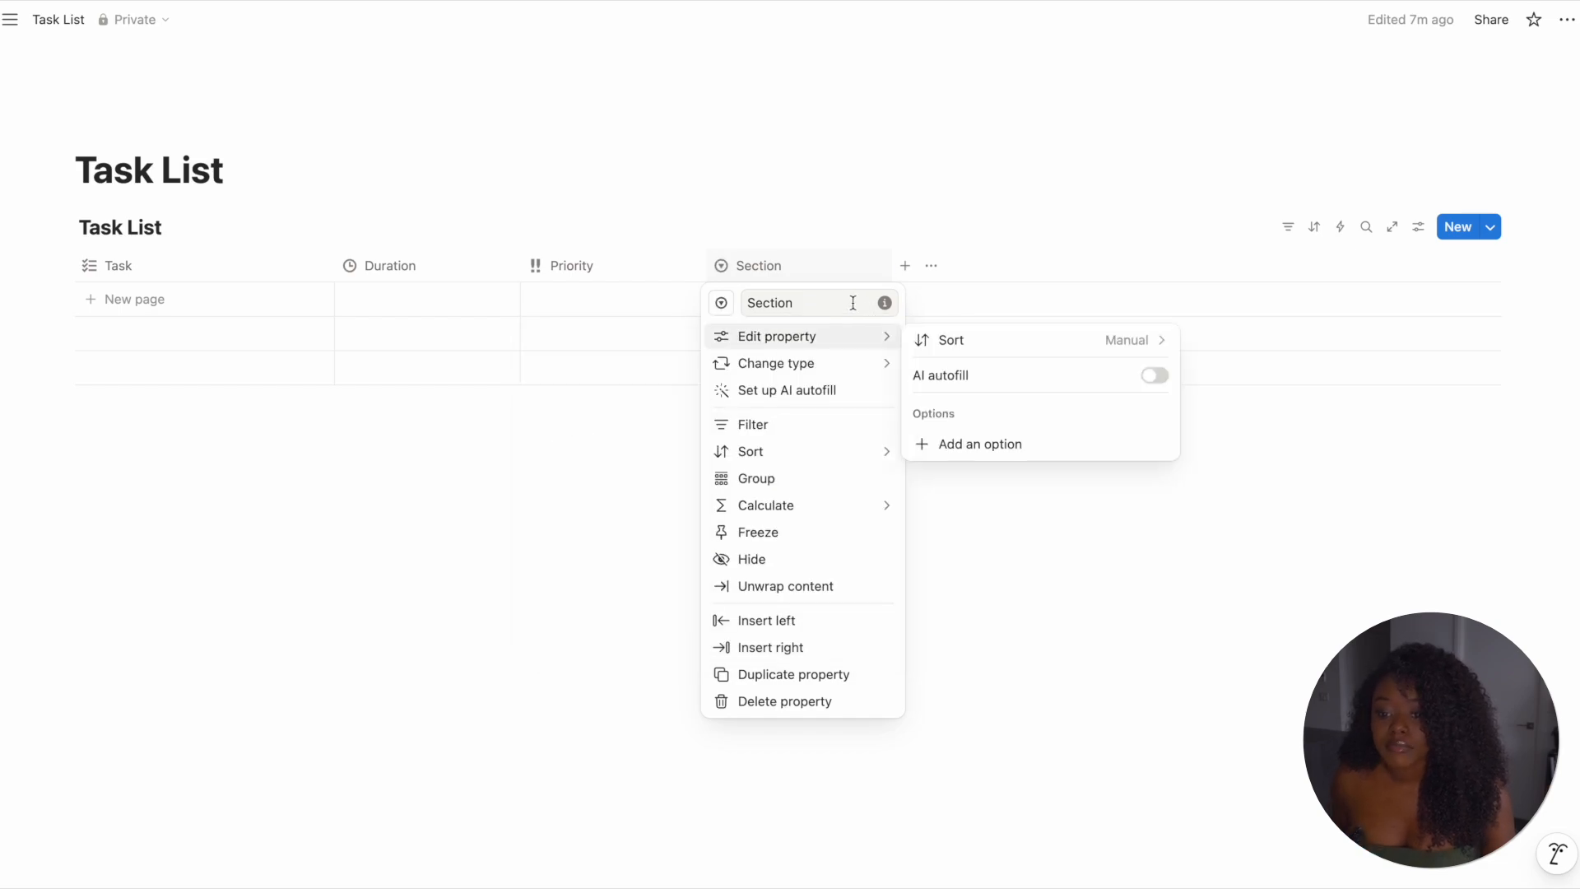
- Add the options Content Creation, Work and School to the Section property and close its settings
mouse_move(884, 354)
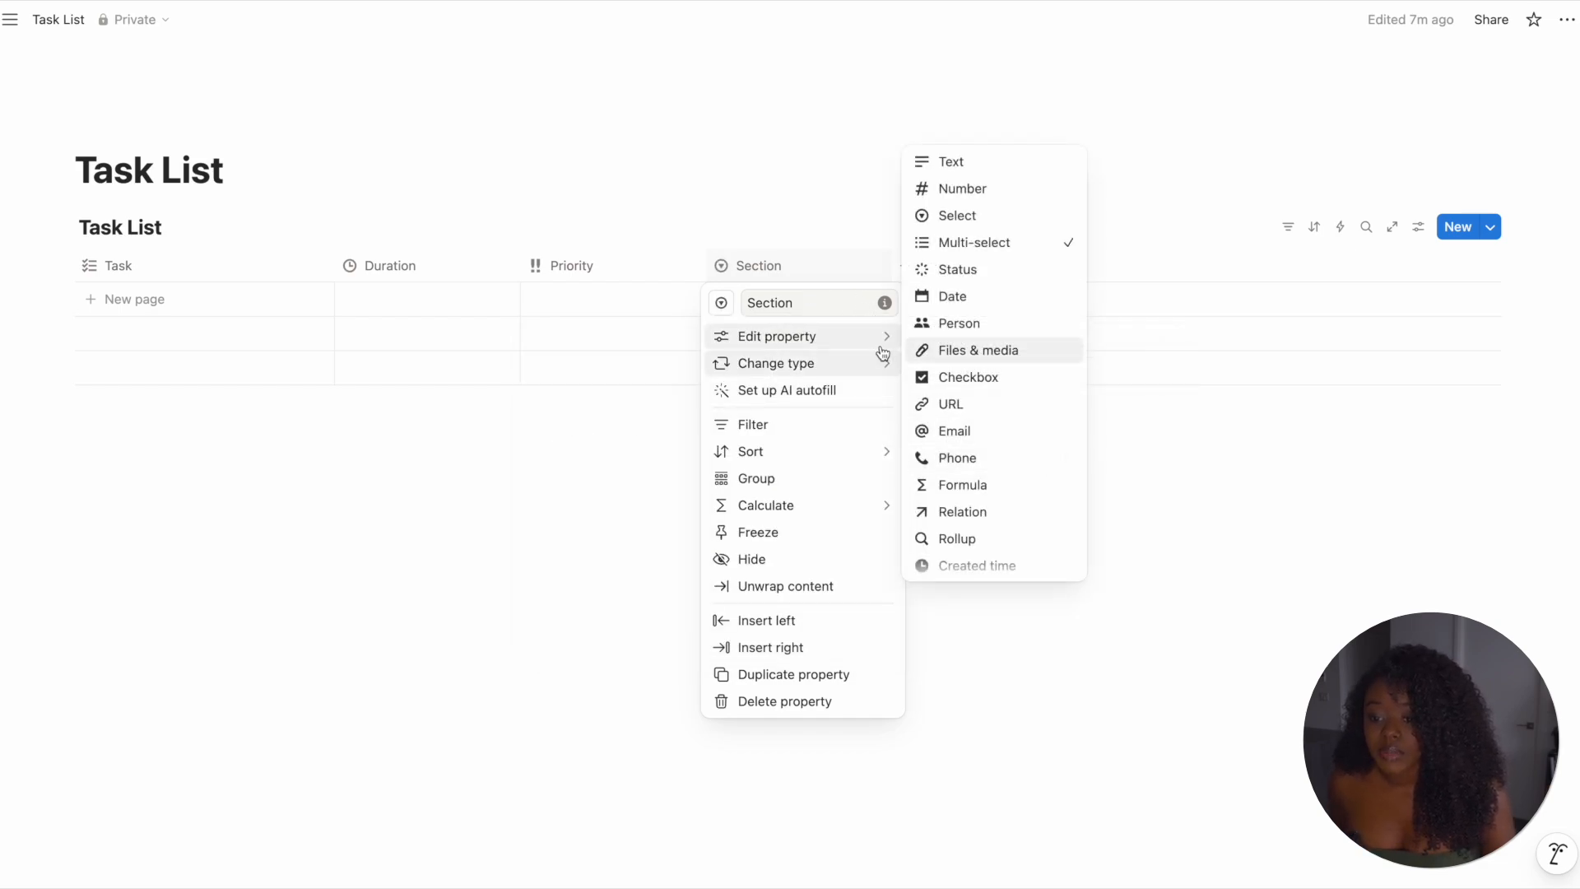
click(953, 444)
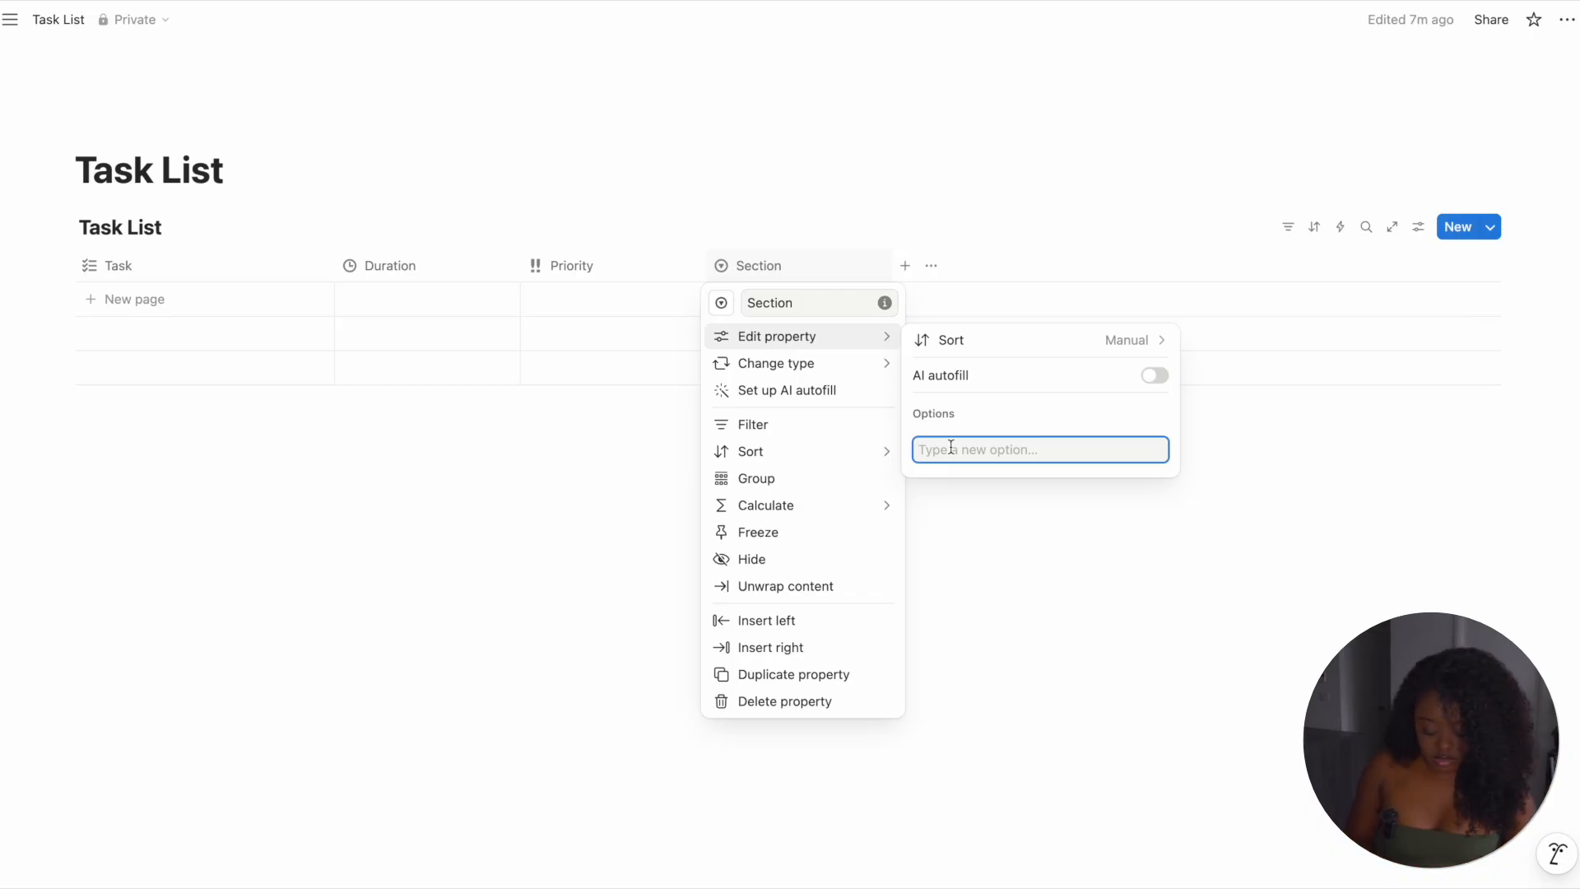
text(Content Creat)
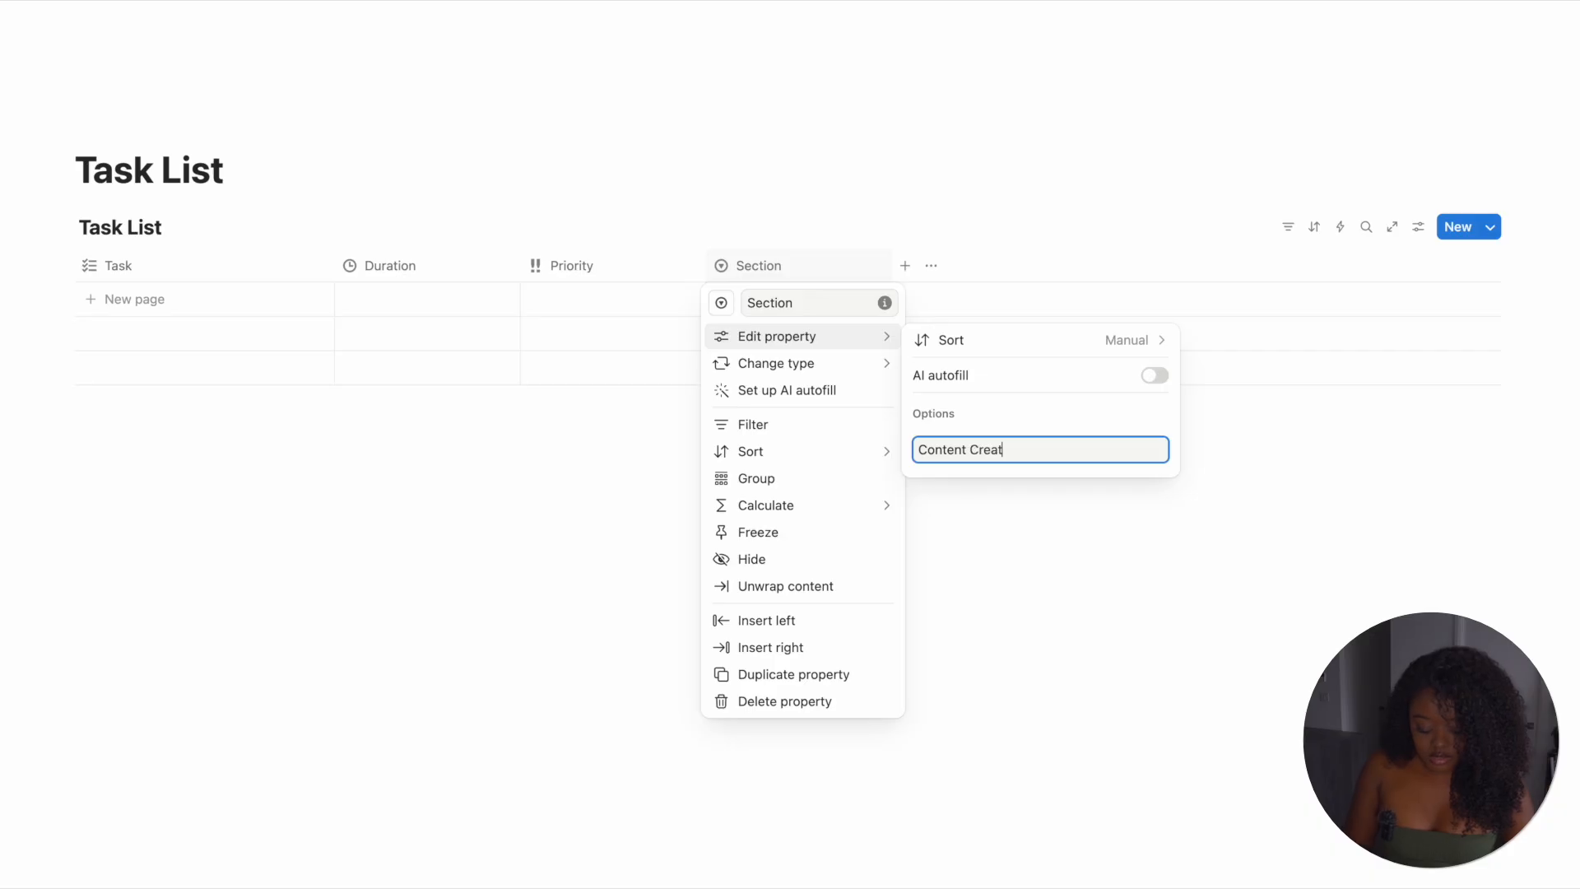
text(ion)
key(Return)
text(Wo)
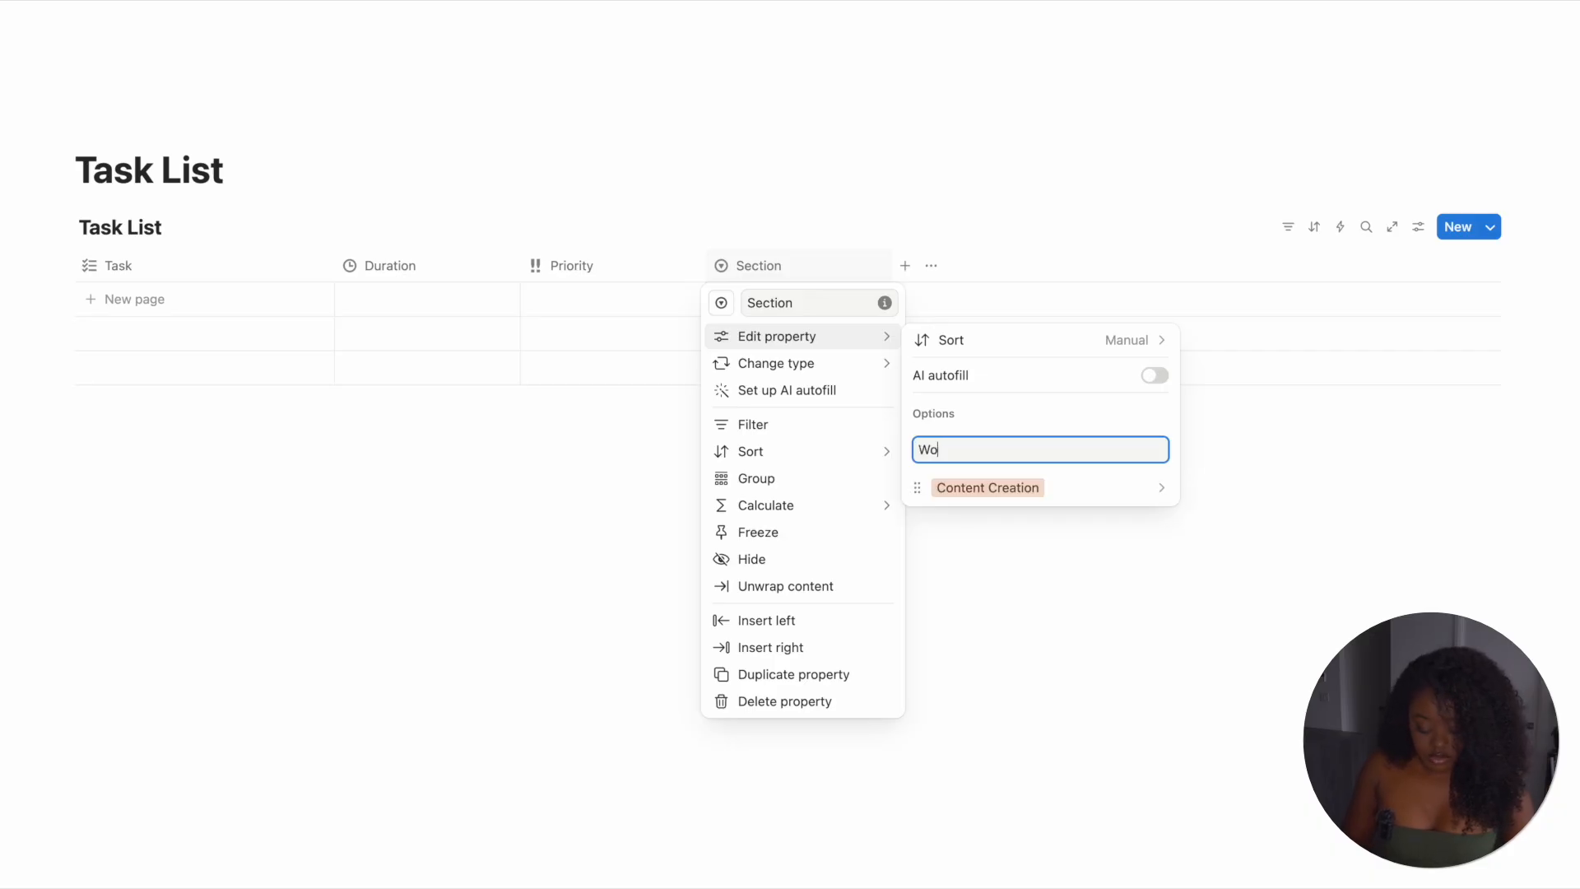
key(Return)
text(S)
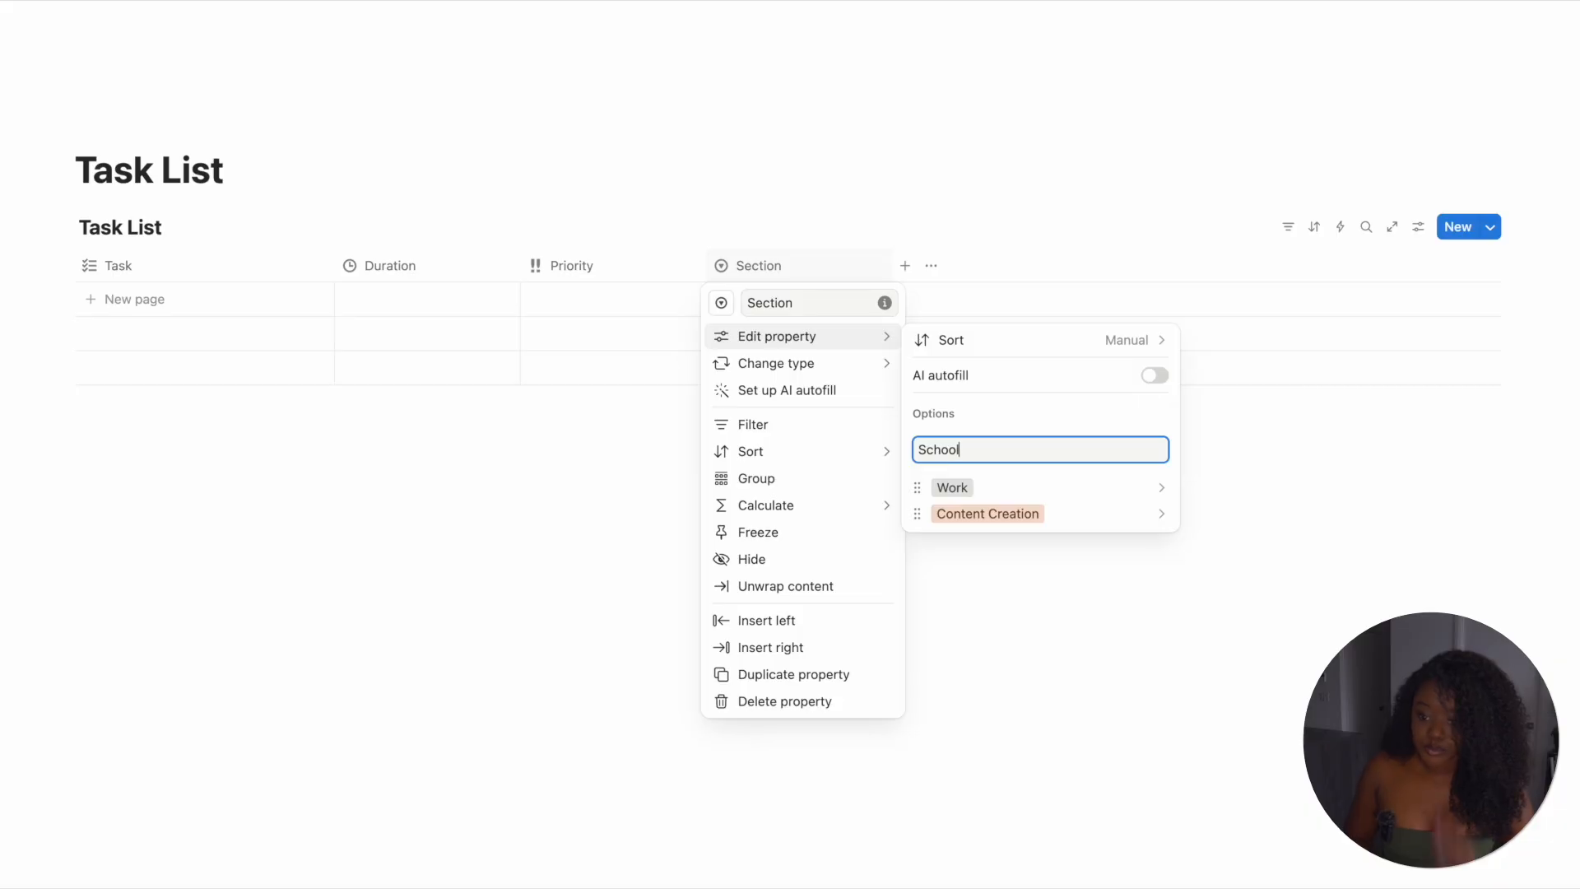
text(chool)
key(Return)
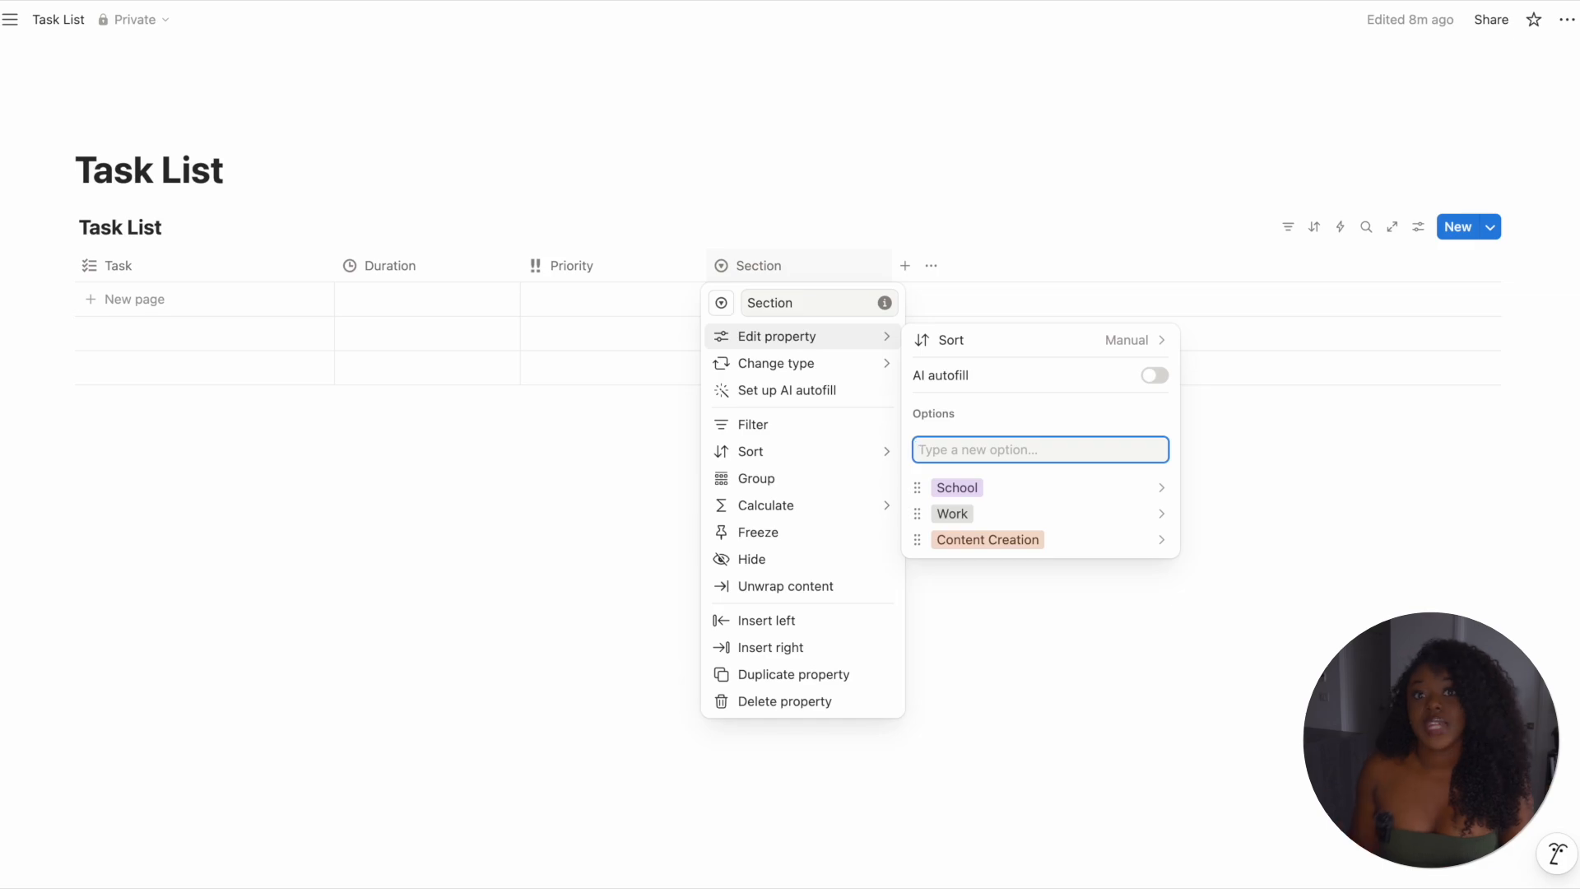
key(Escape)
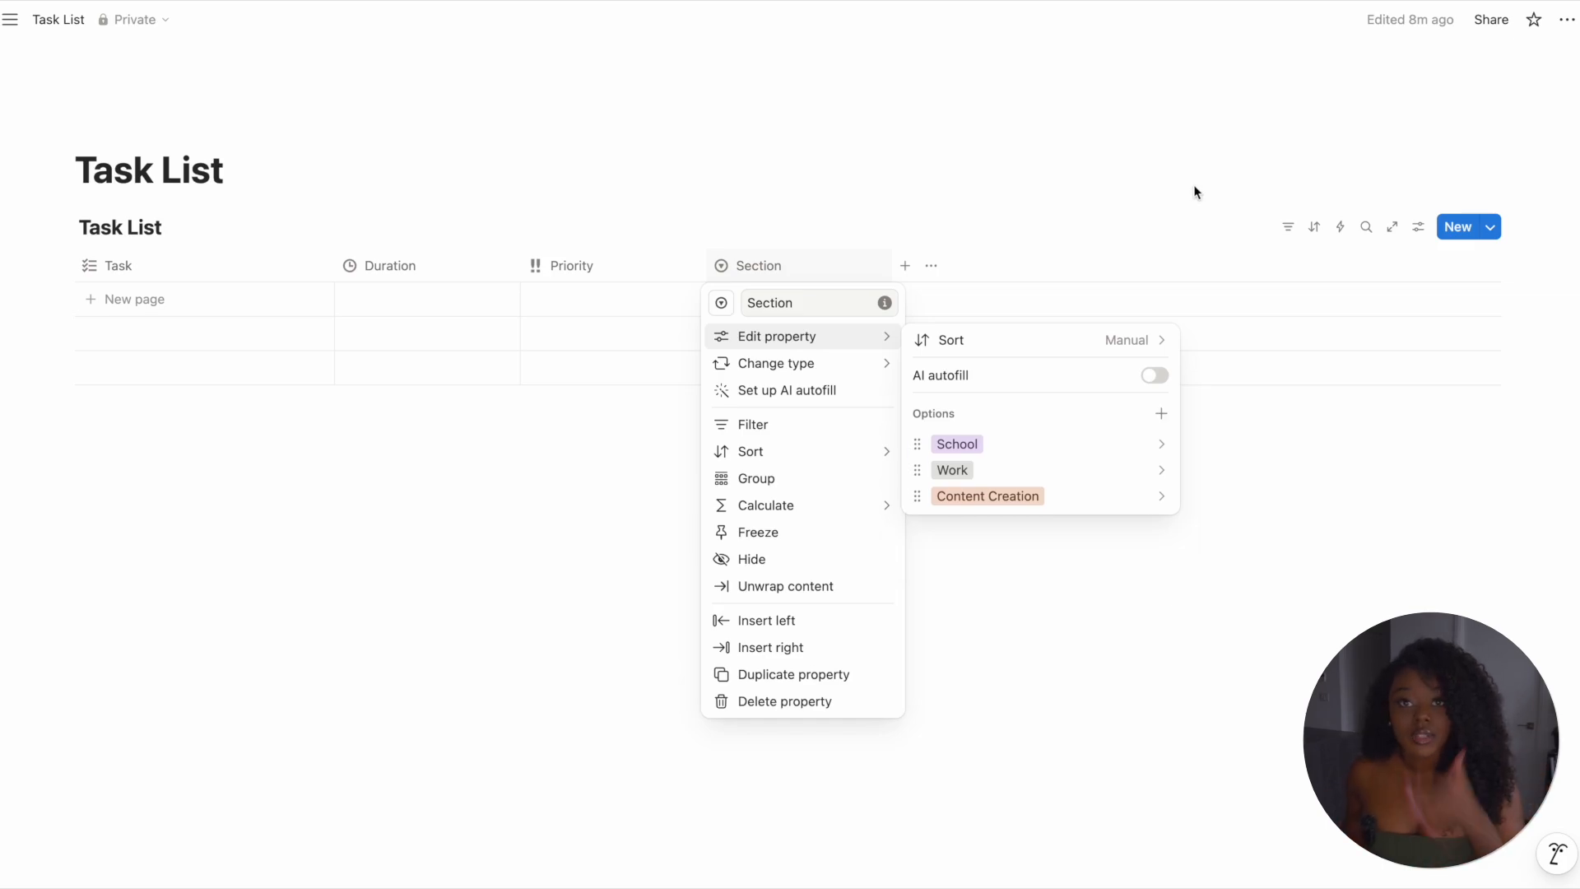
click(1195, 191)
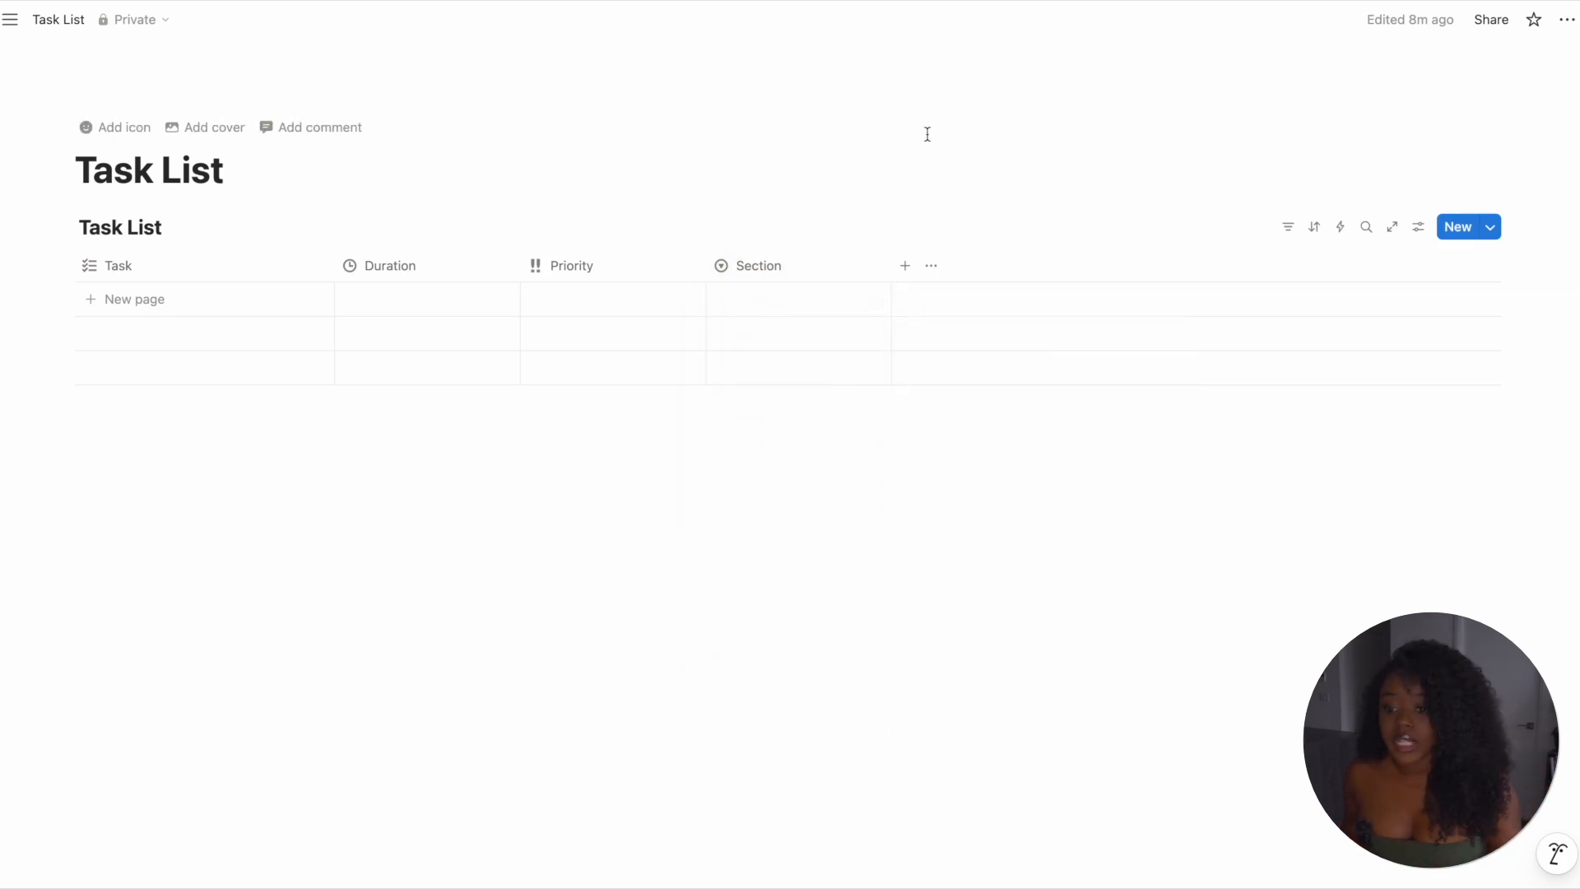
- Add a Status property to the database, look over its default options and close its settings
click(903, 267)
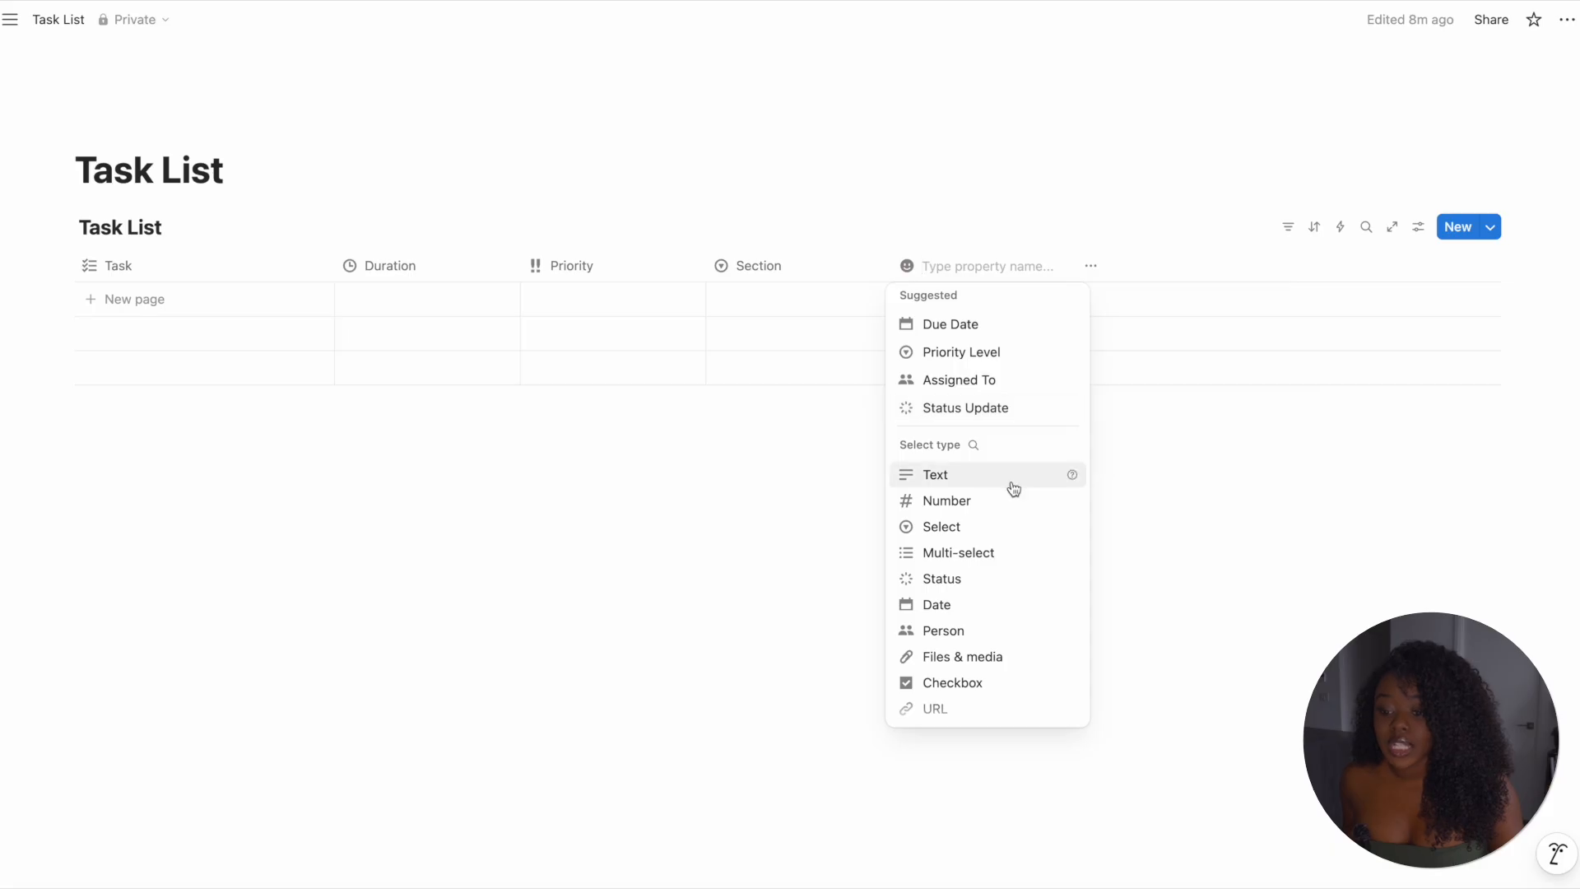
click(945, 578)
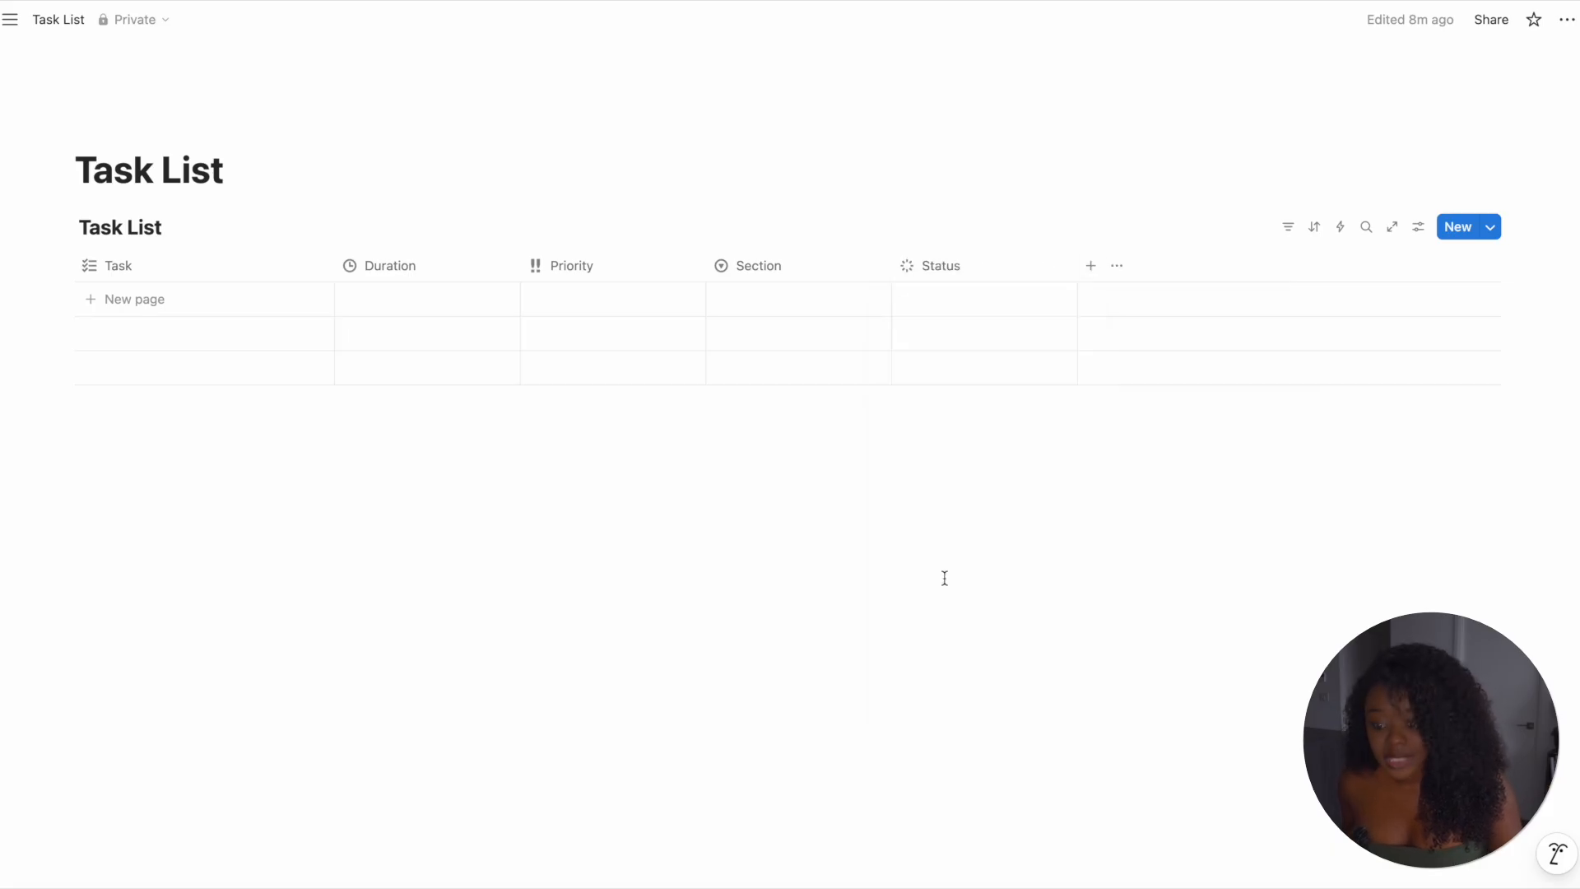
click(958, 270)
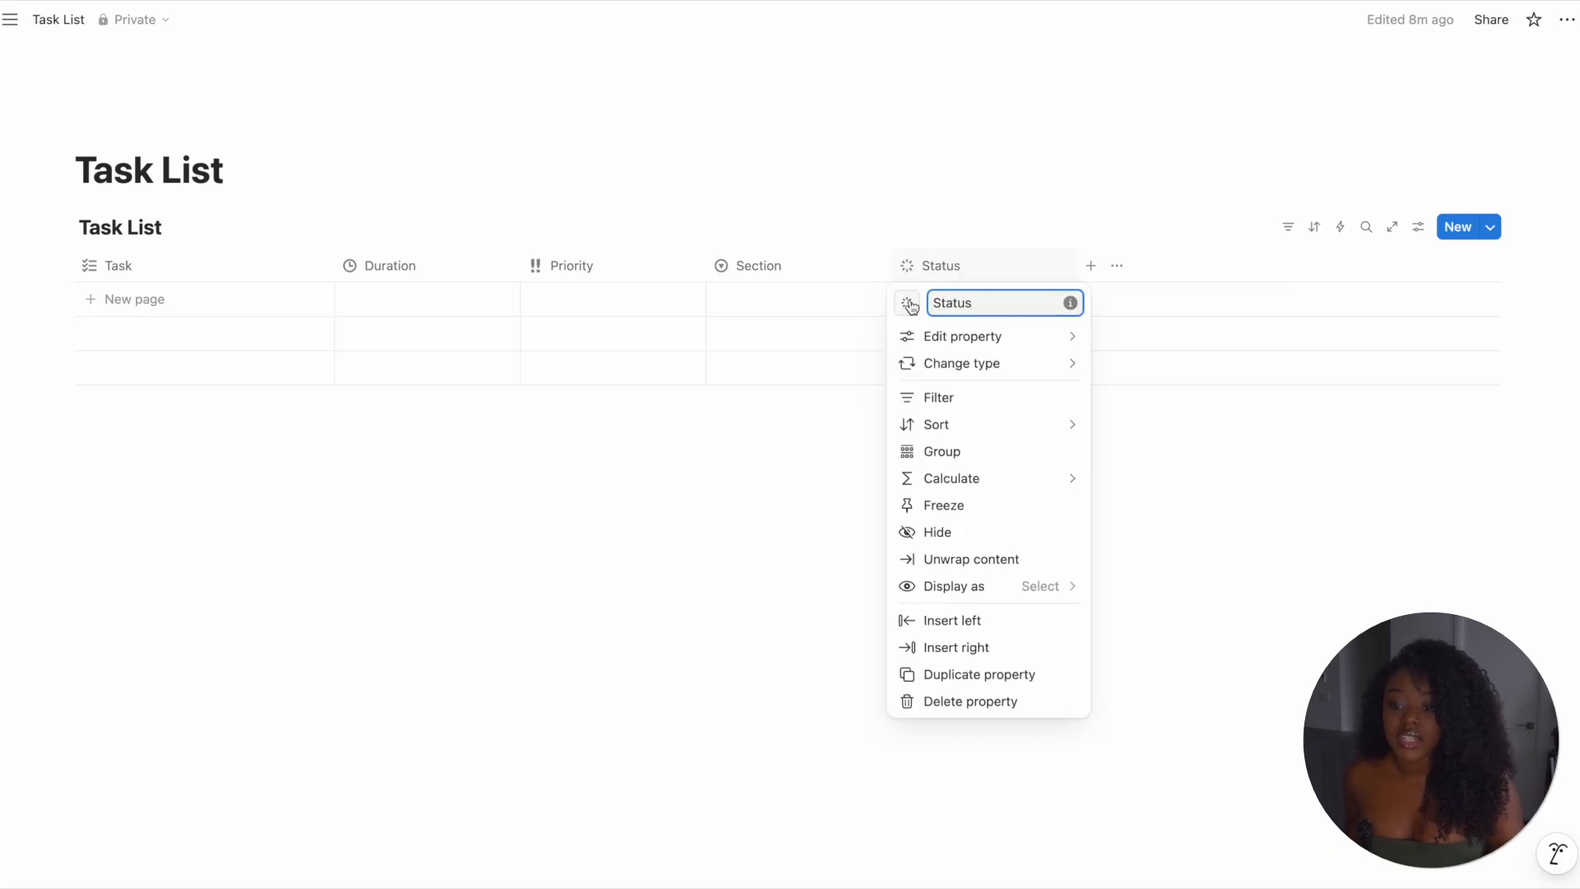
click(987, 335)
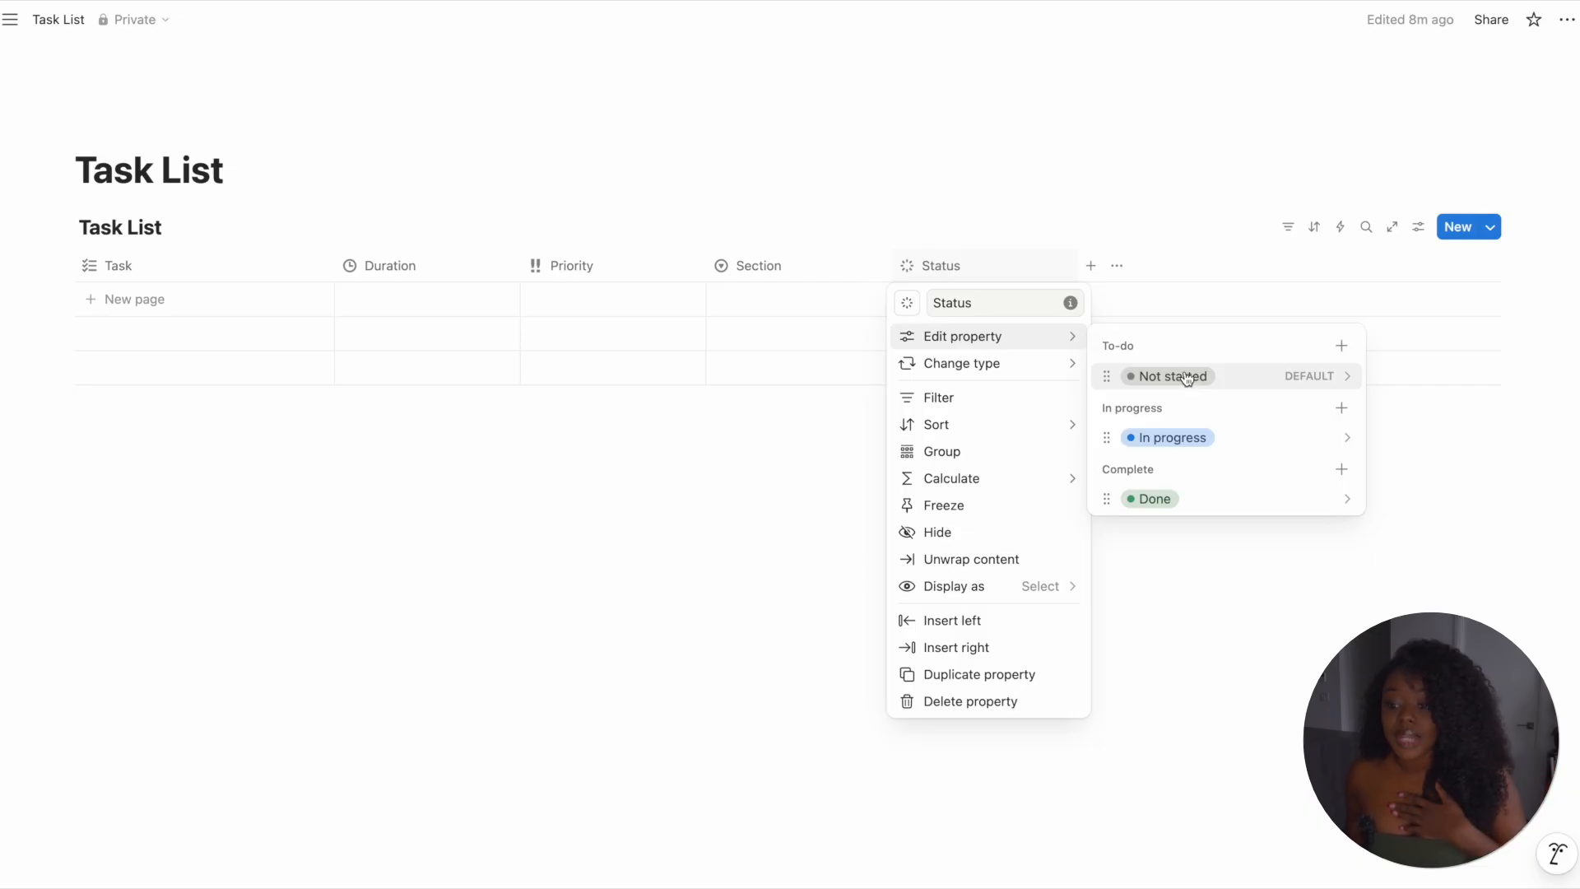
click(1091, 227)
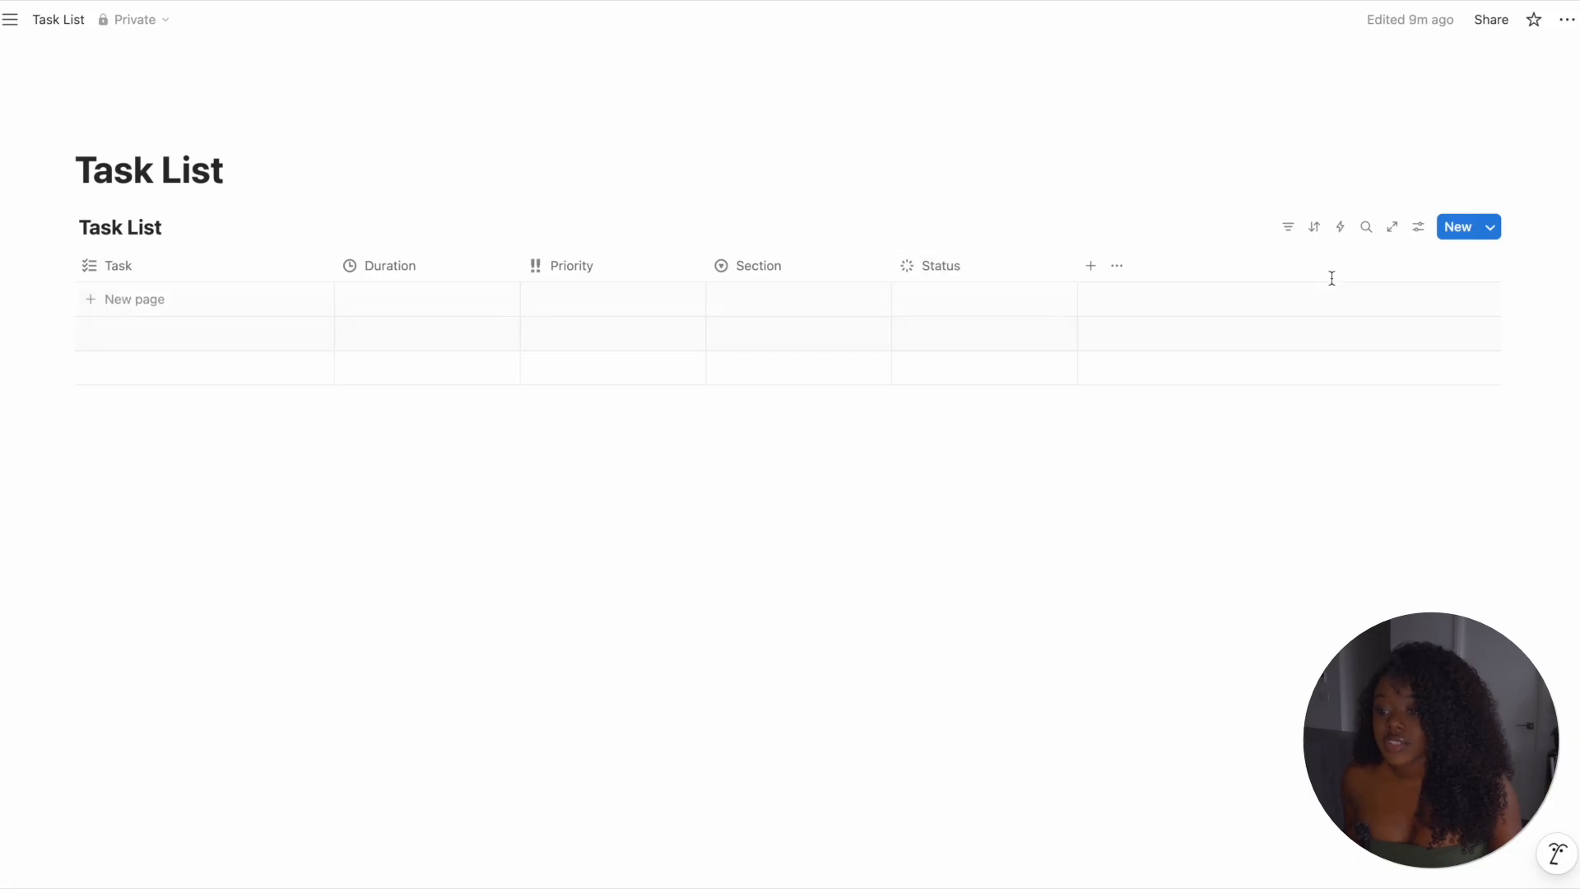
- Add a conditional color setting to the Task List view based on the Status property
click(1420, 233)
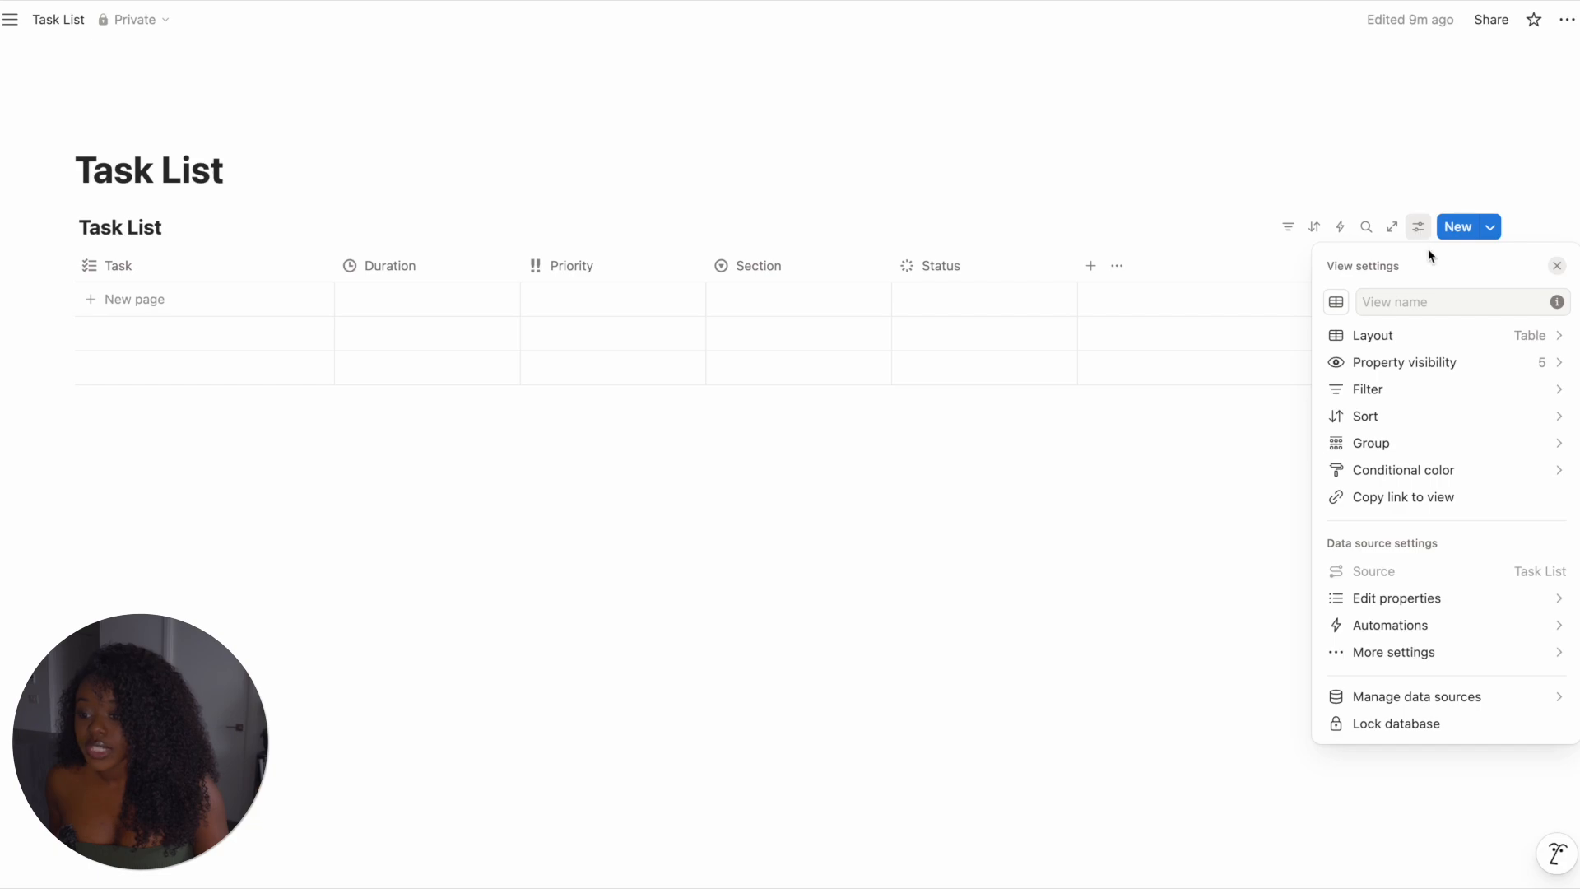
click(1456, 480)
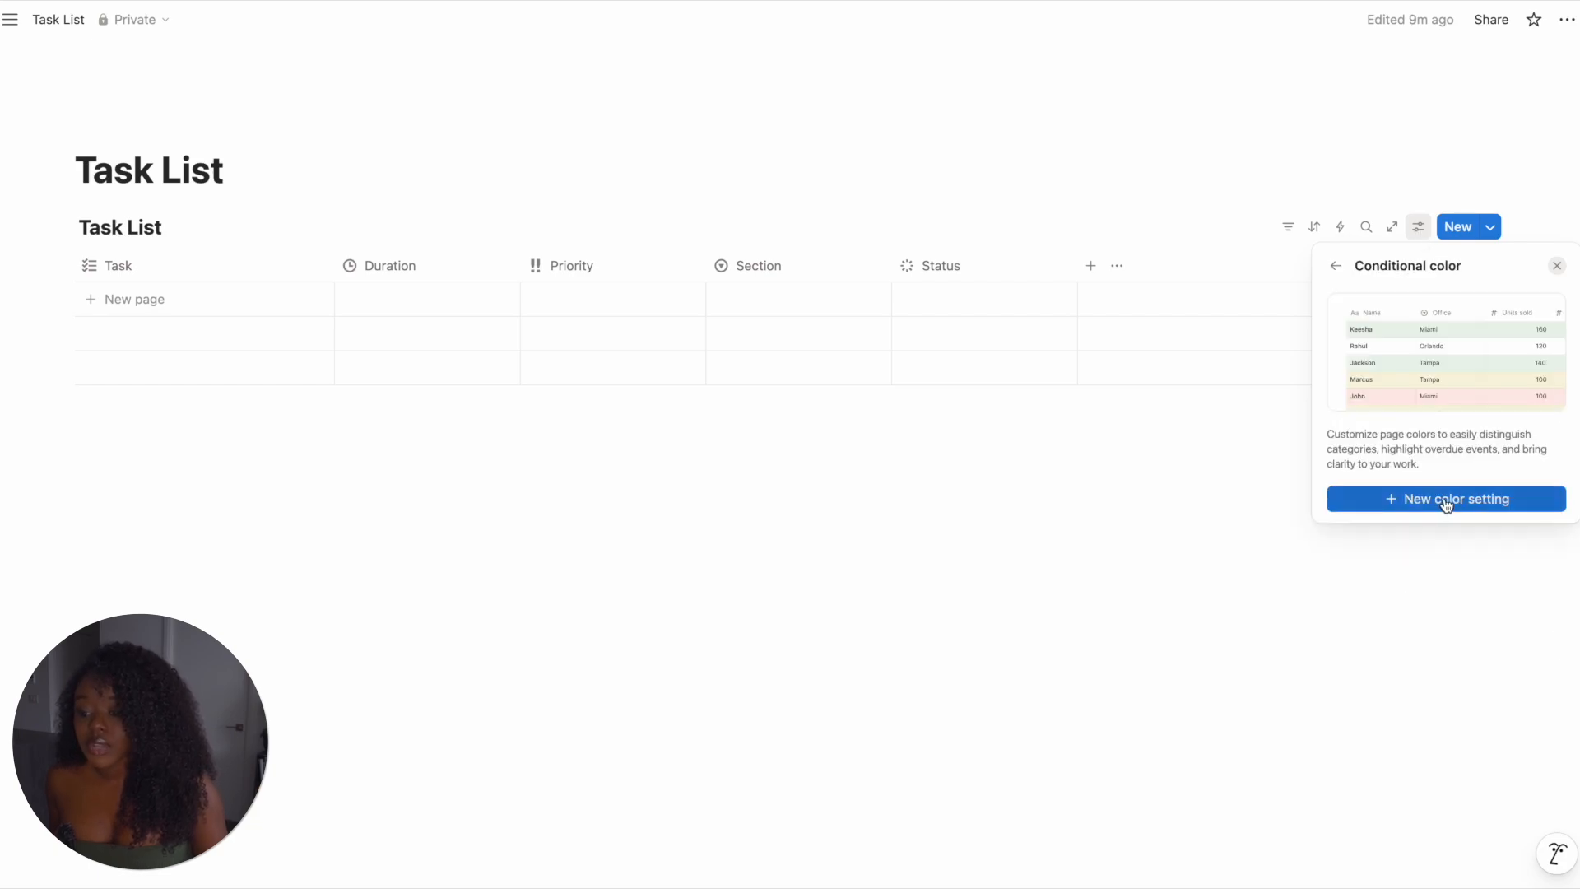
click(1447, 503)
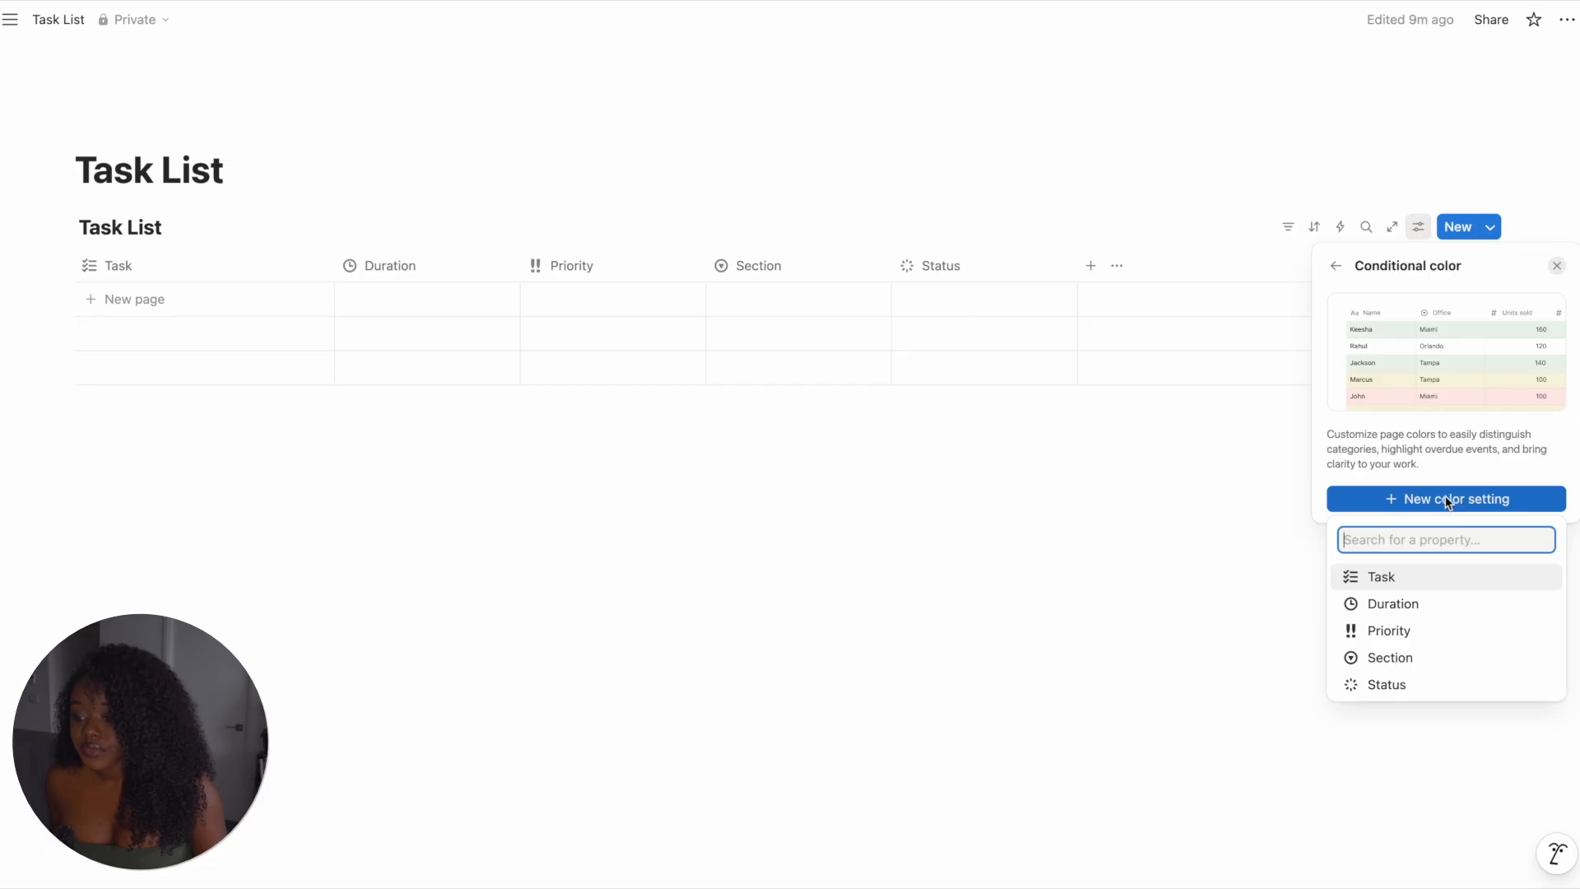
click(1427, 690)
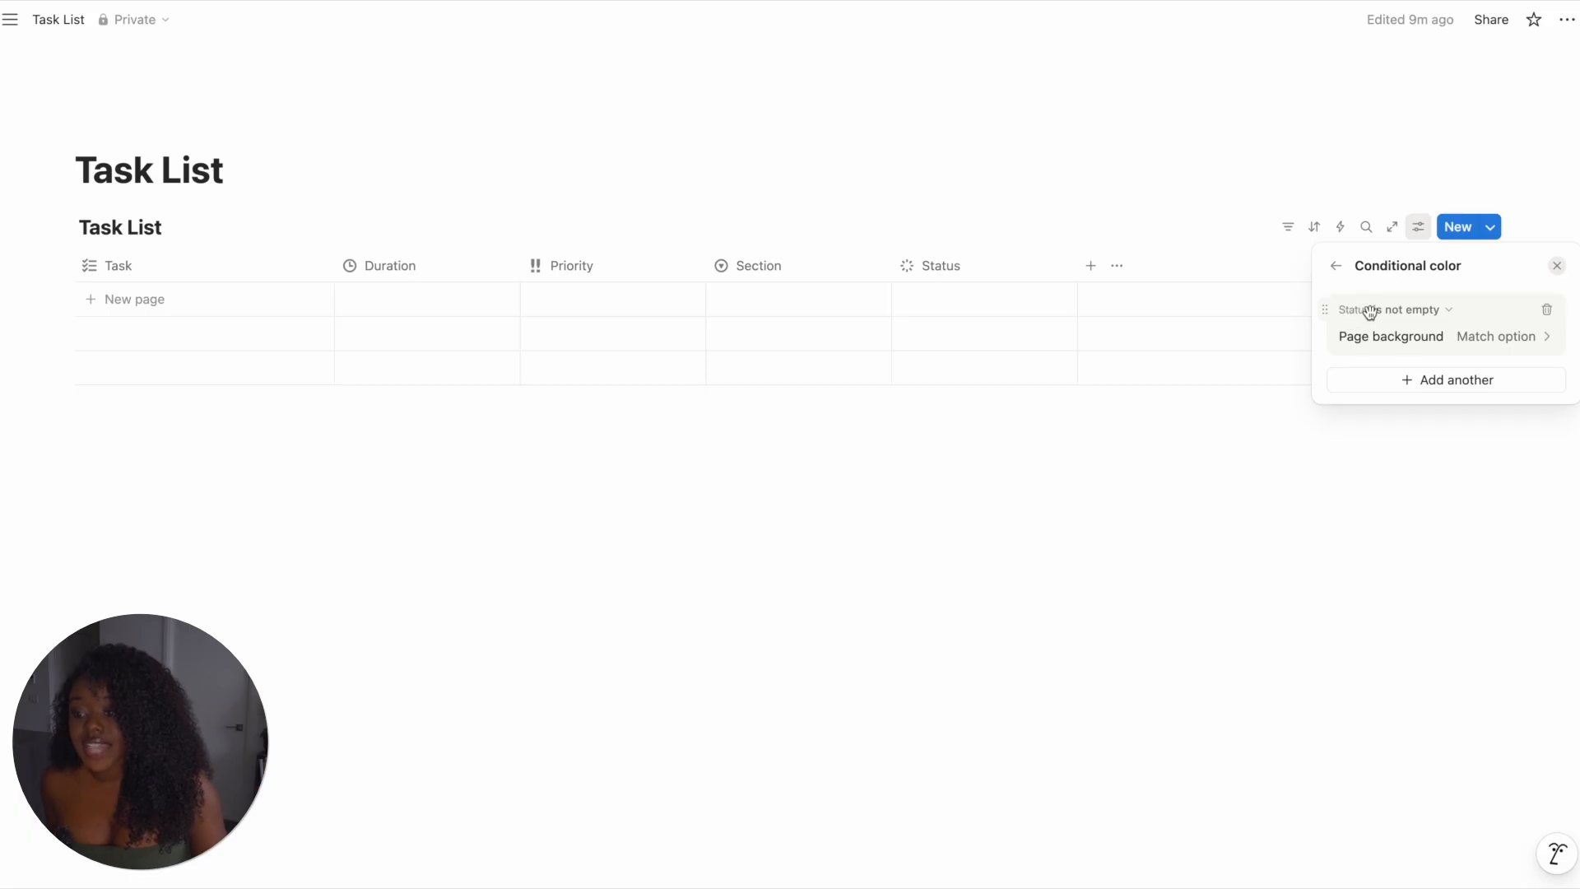
- Set the color rule's condition to Status is Complete, covering the Done option, and close the view settings
click(1449, 312)
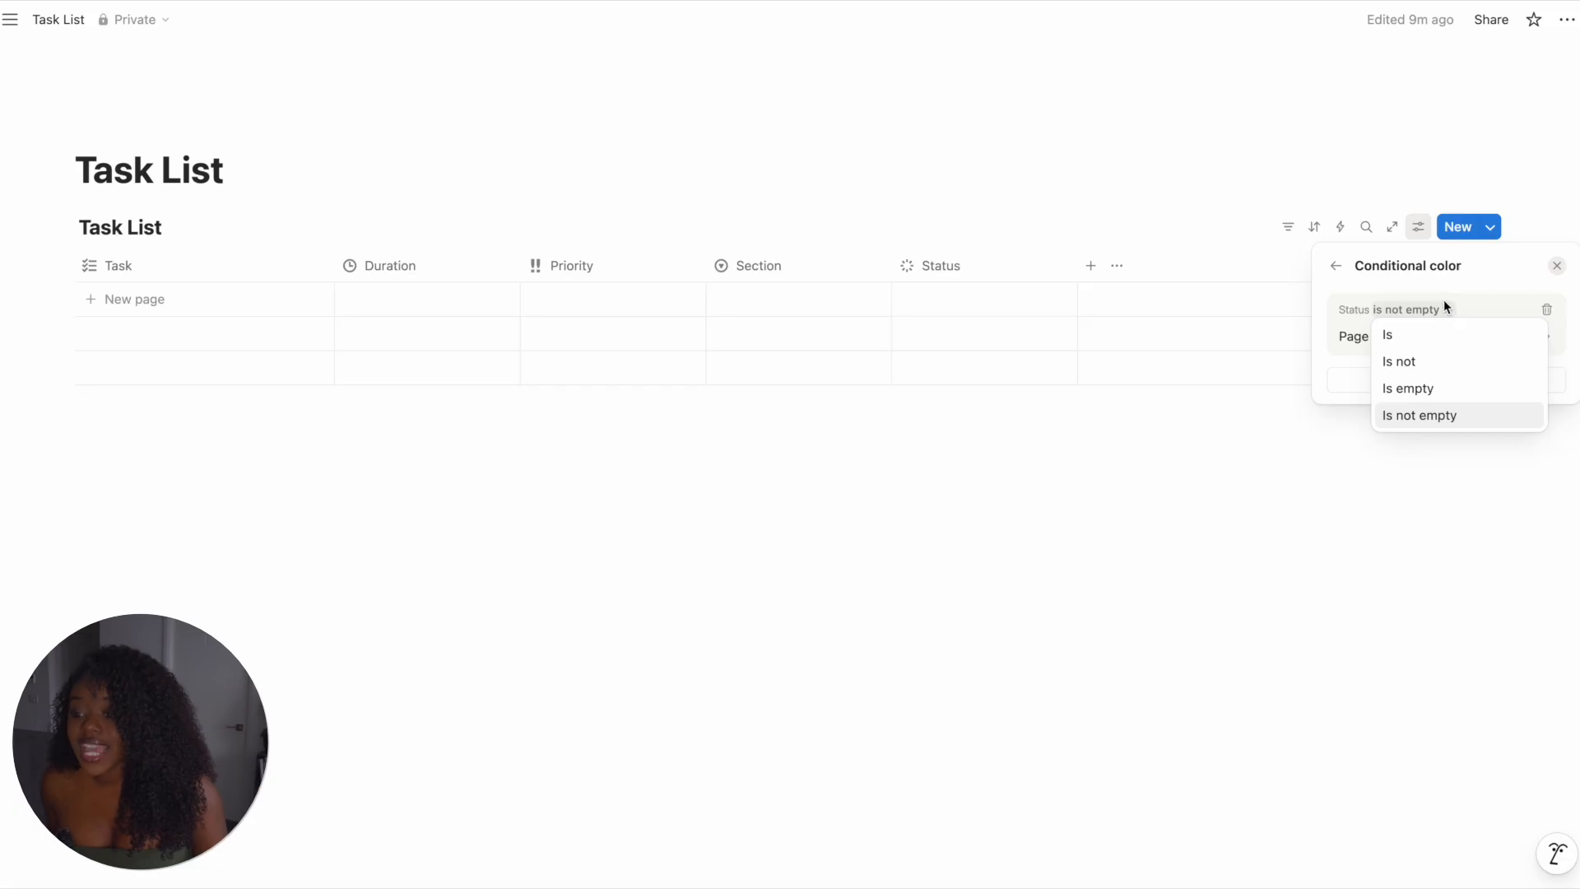
click(1410, 340)
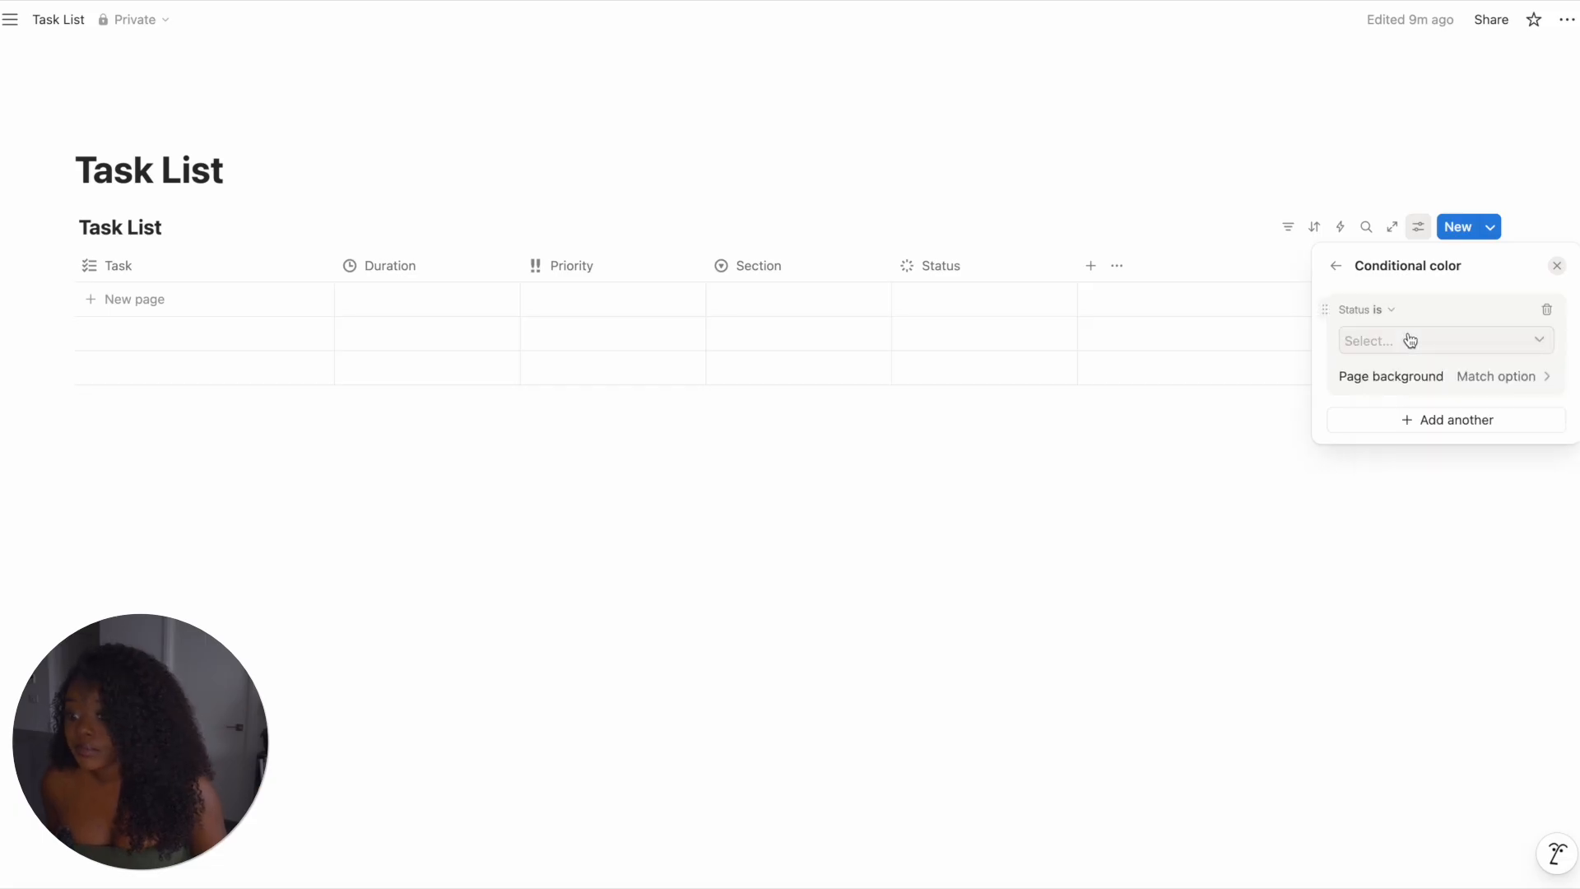
click(1410, 340)
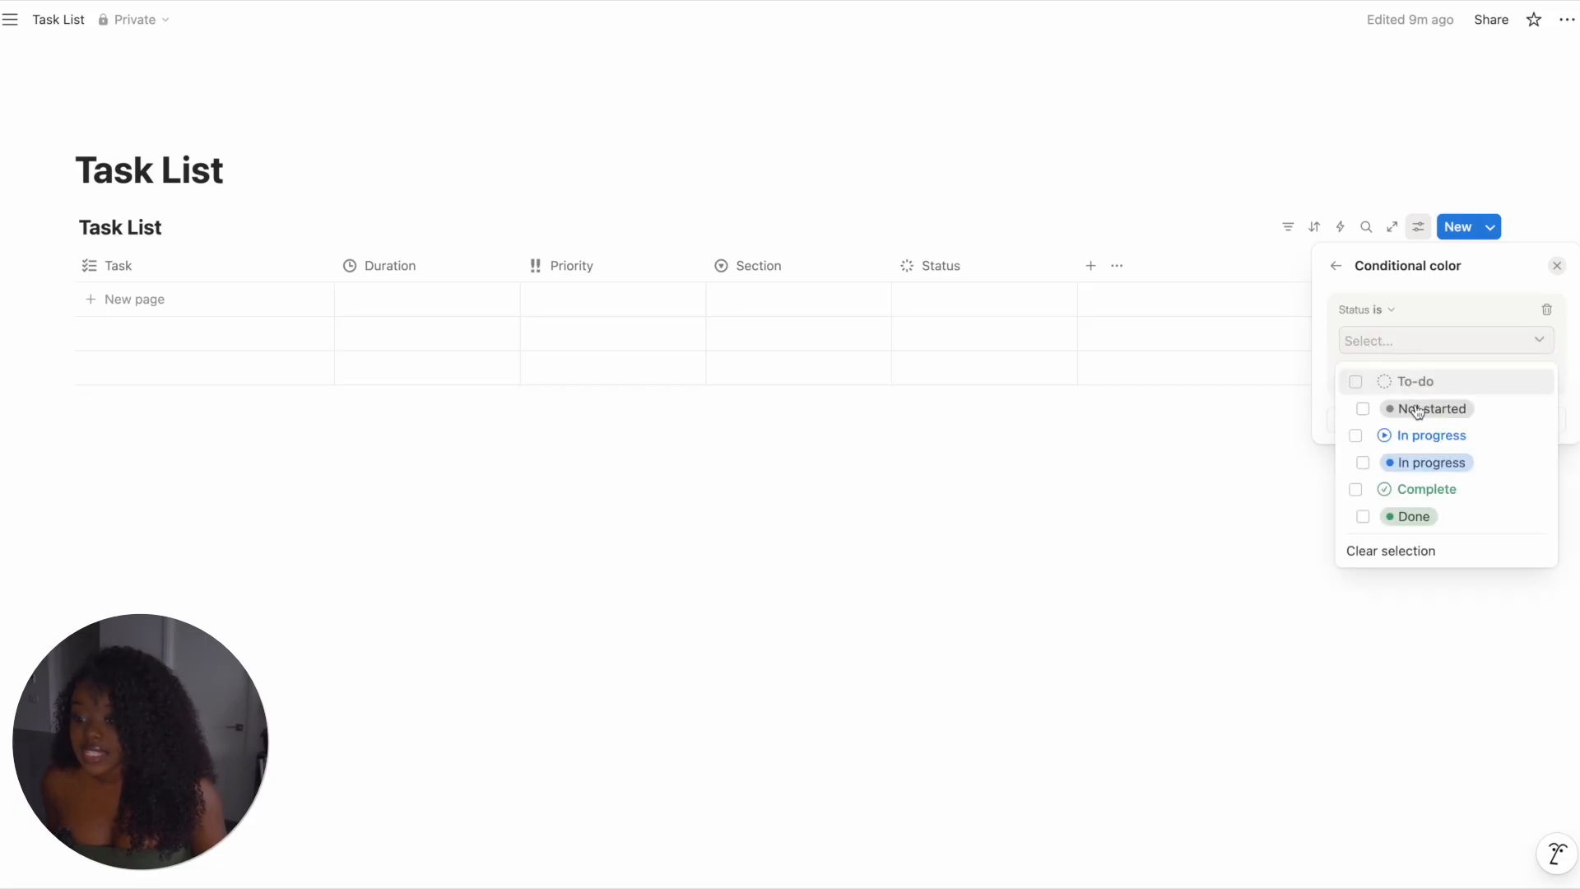
click(1356, 491)
click(1363, 516)
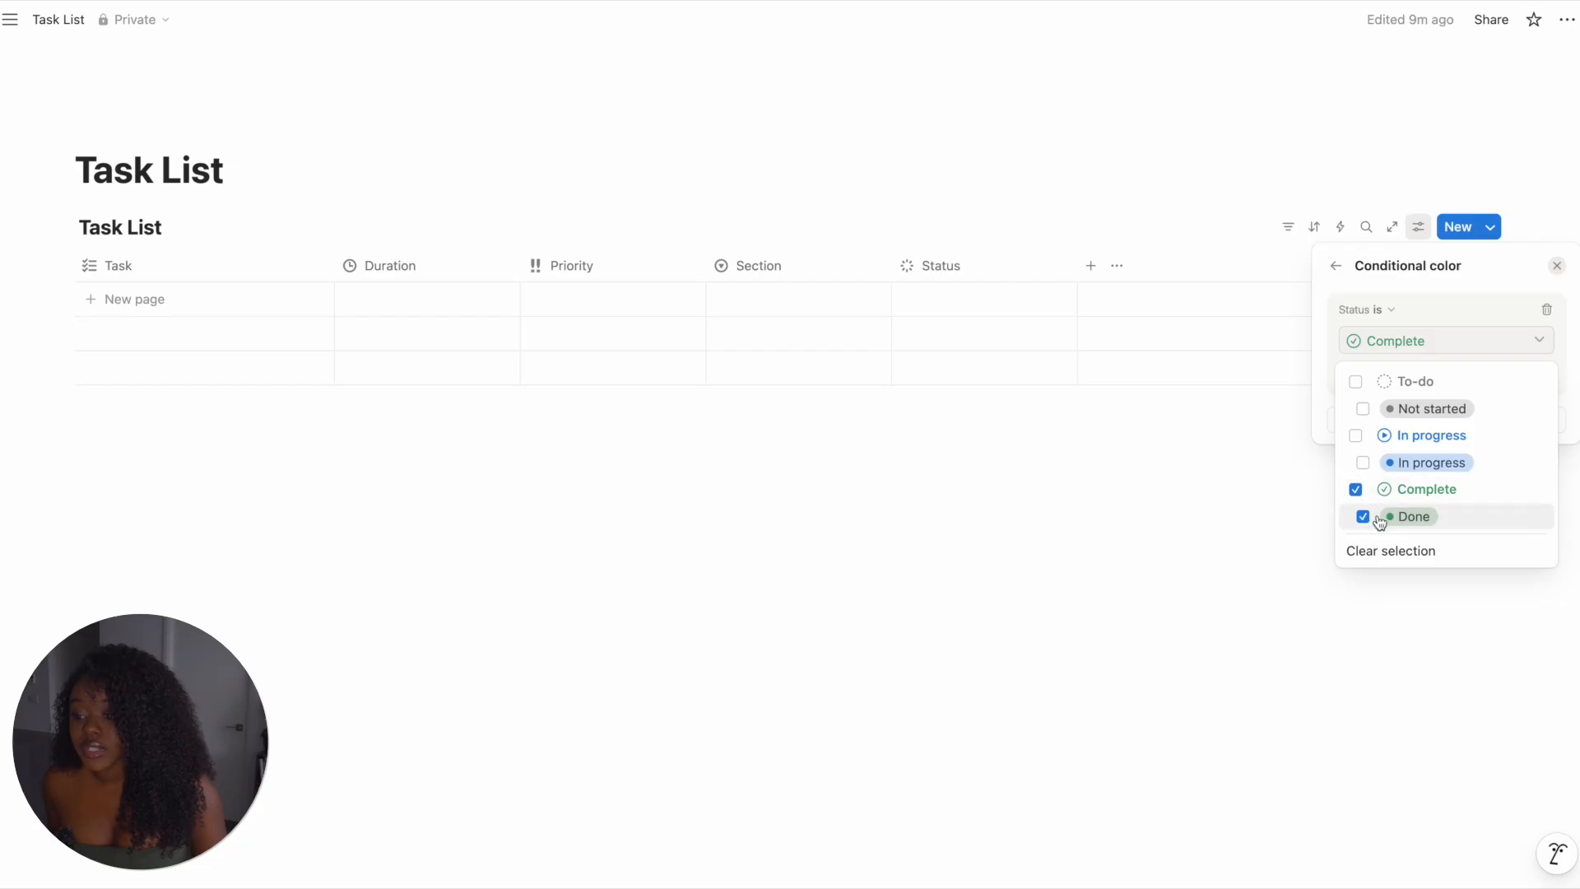
click(1468, 289)
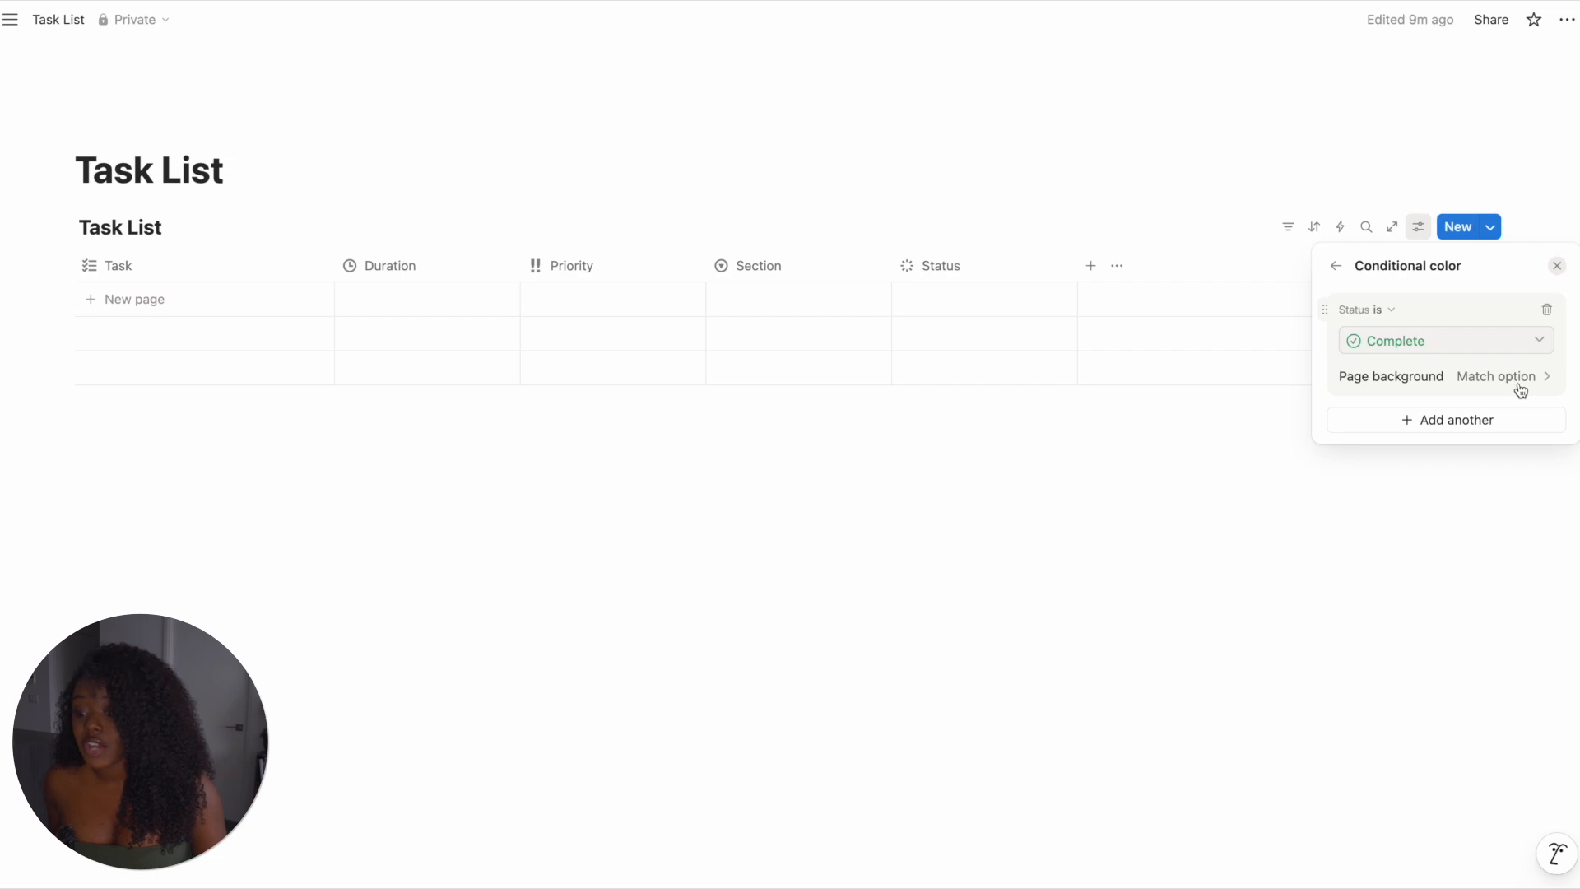
click(1268, 228)
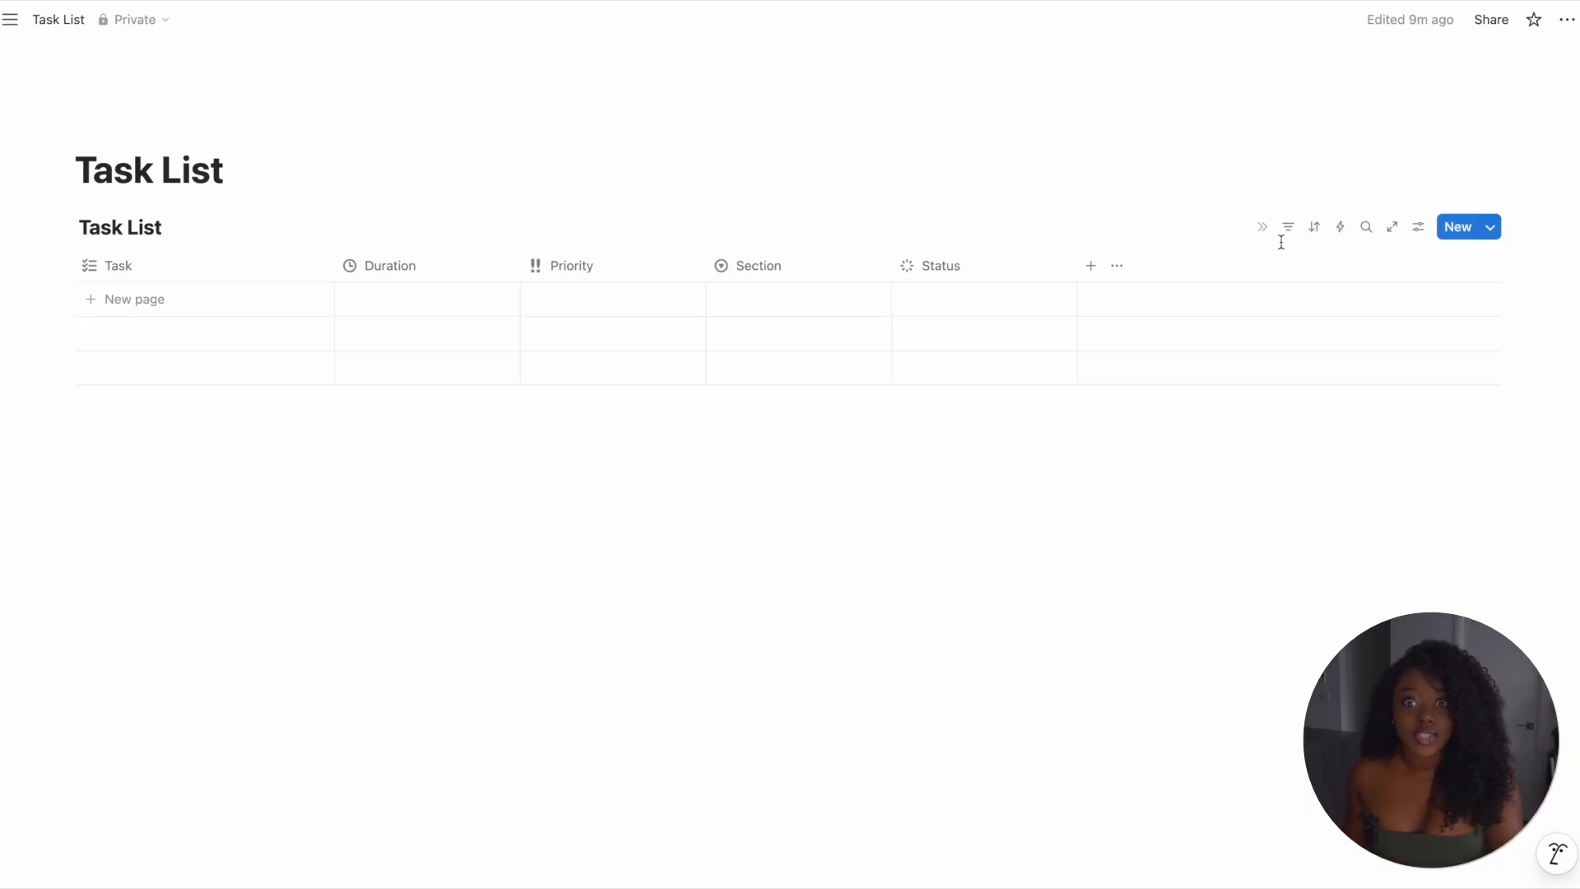
- Add a Date property to the database and rename it "Deadline"
click(1091, 268)
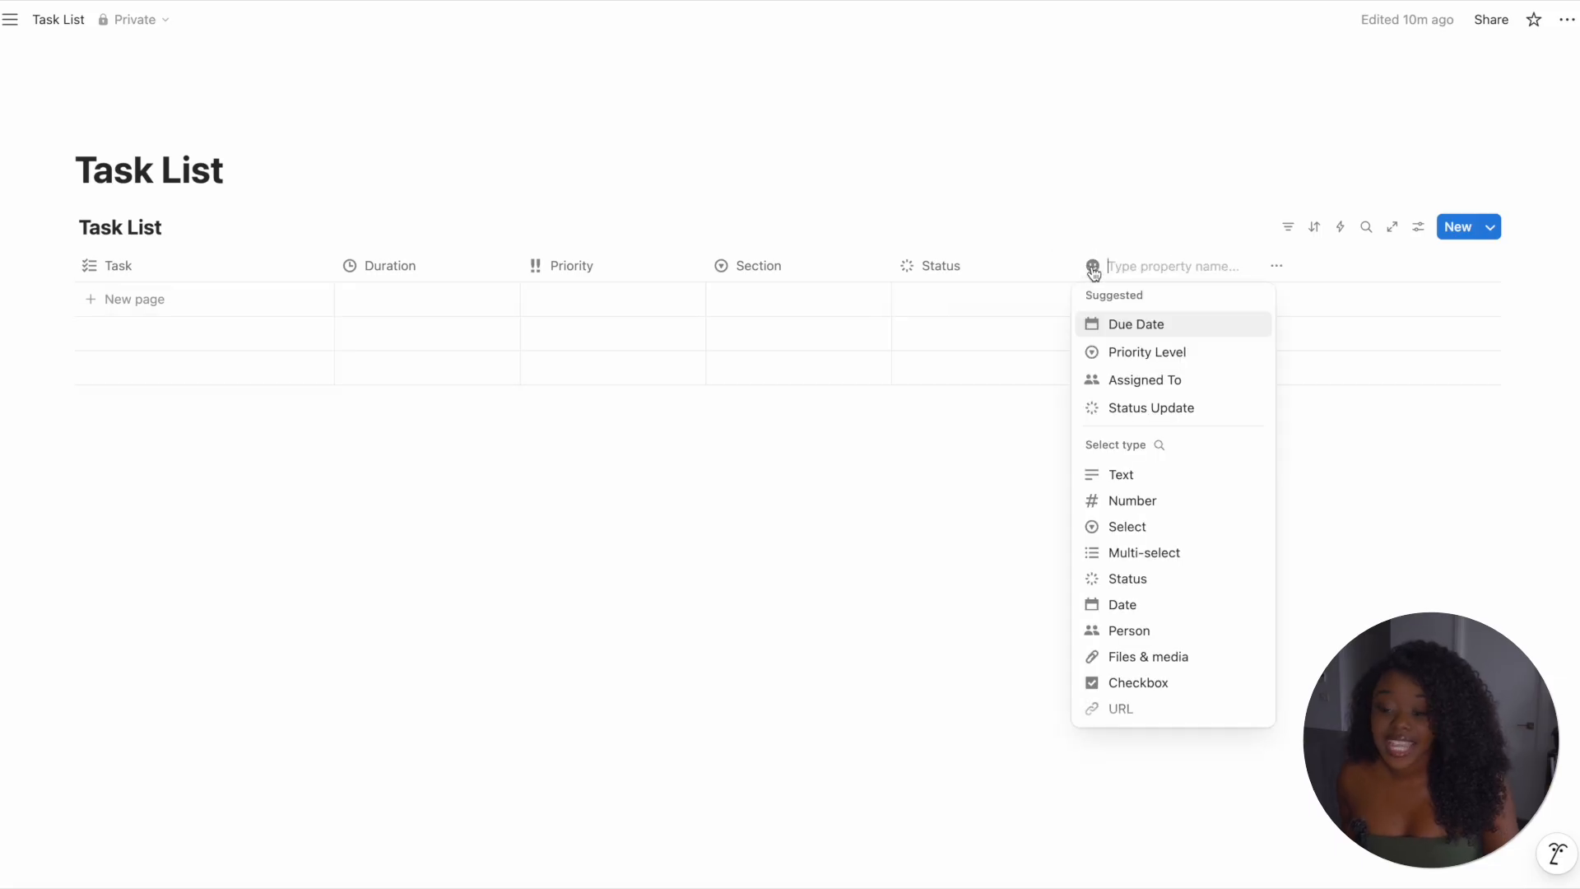
click(1137, 612)
mouse_move(1183, 340)
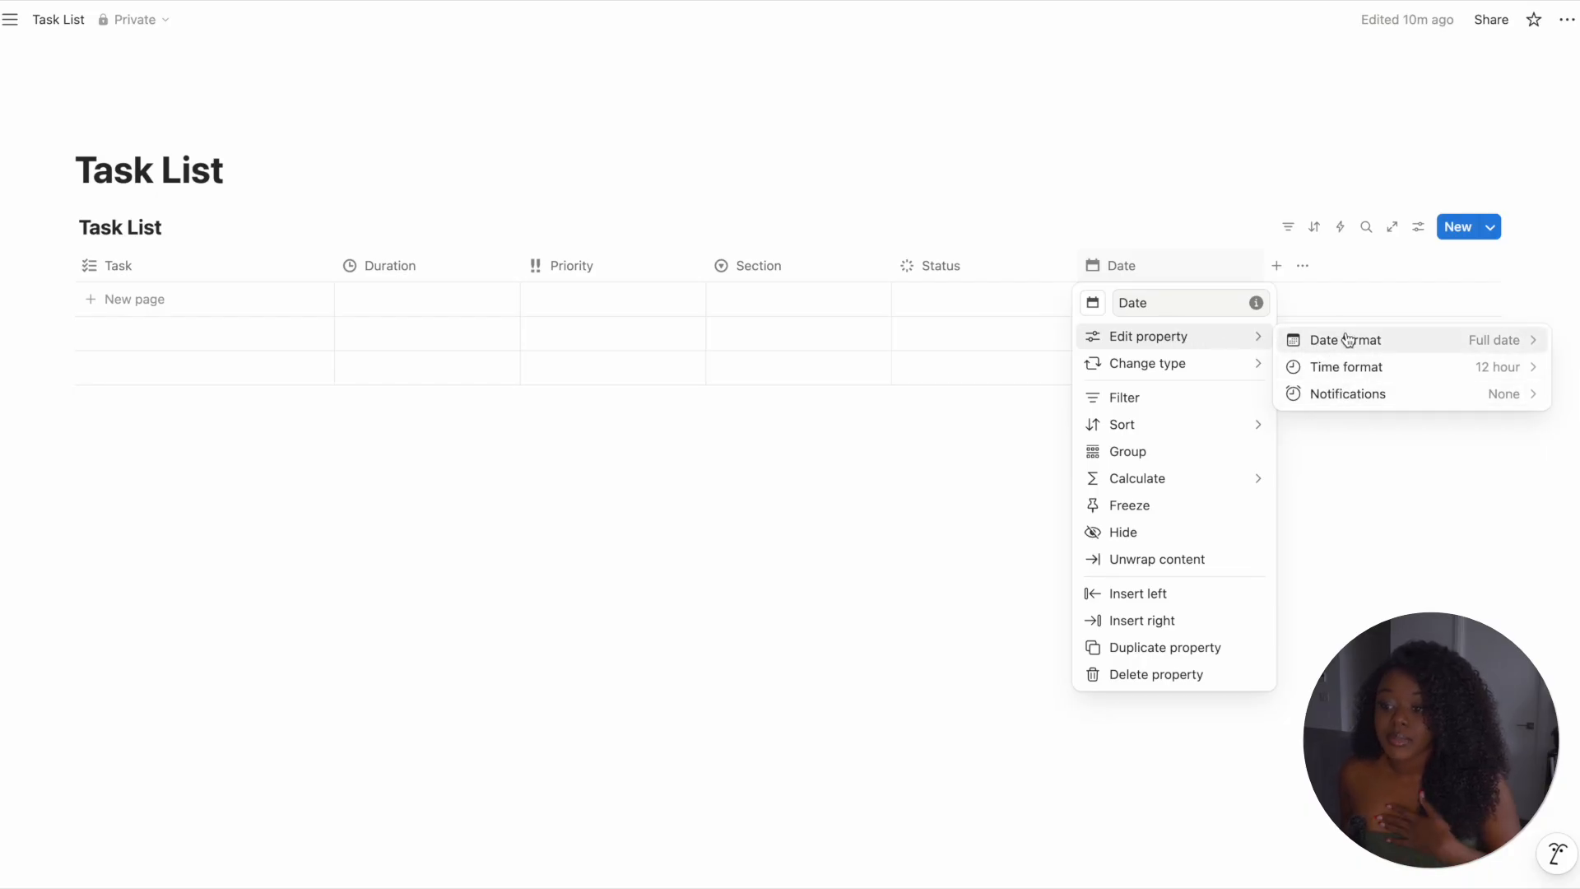
click(1213, 179)
click(1142, 272)
double_click(1155, 302)
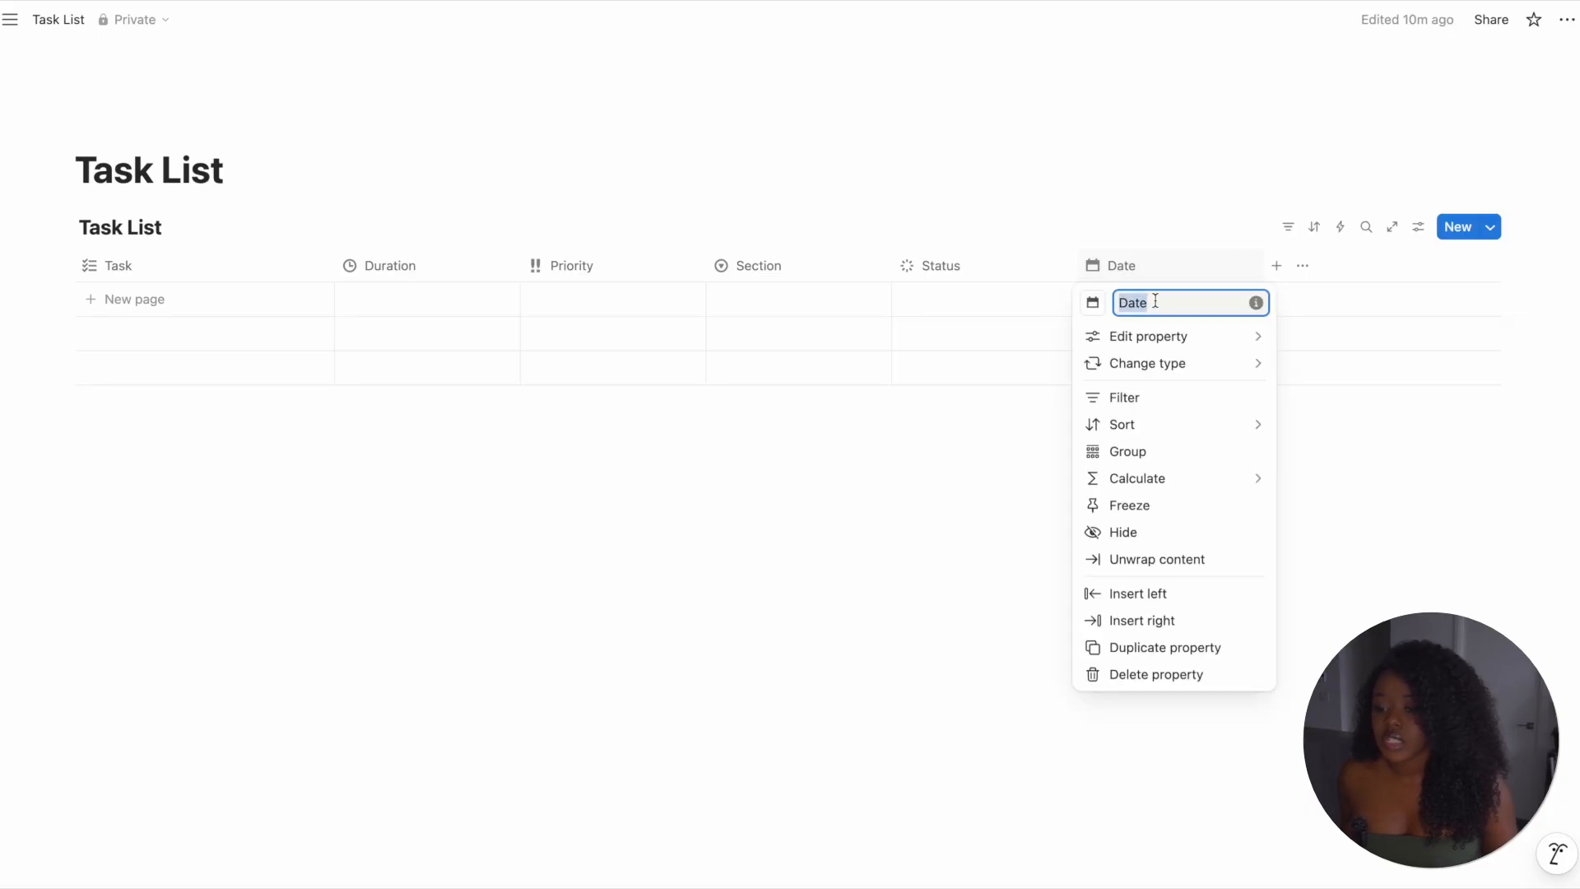
text(Deadline)
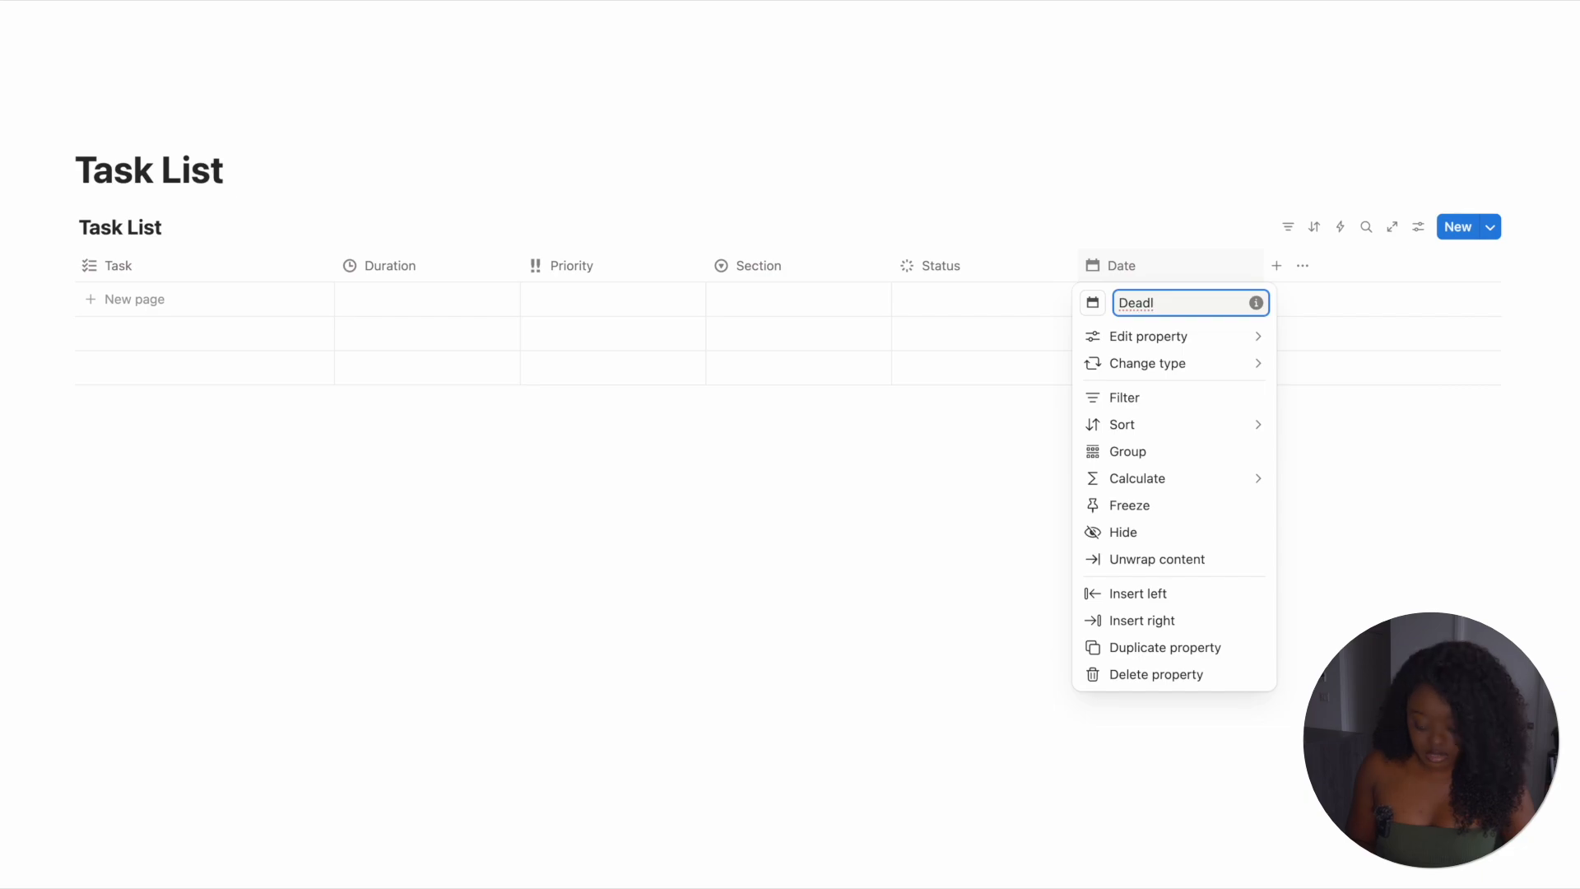
key(Return)
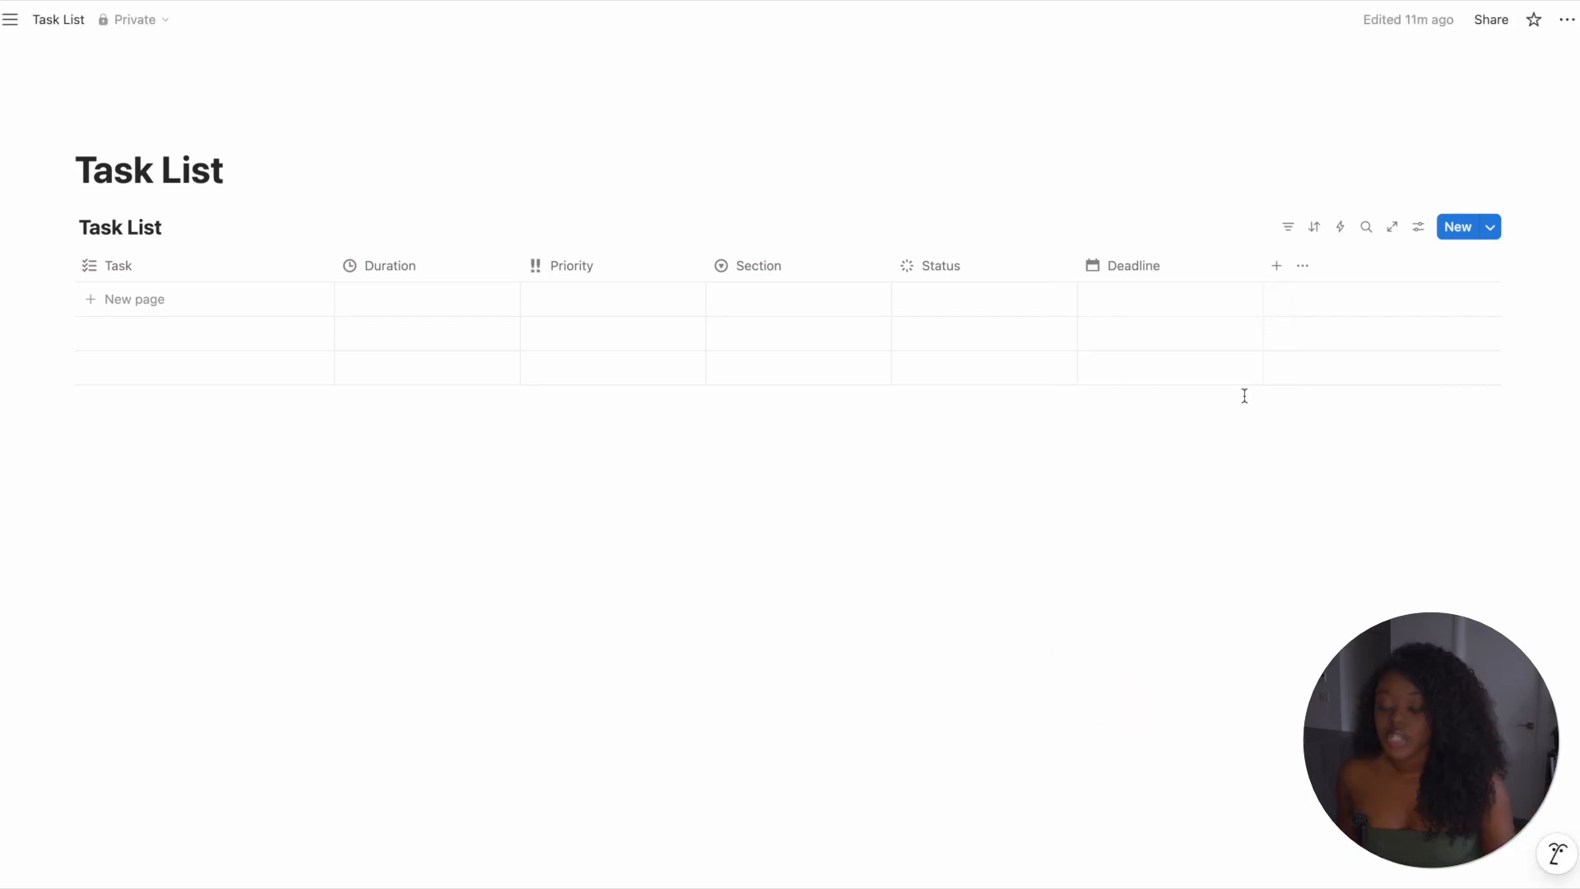
- Add a Checkbox property to the database and rename it "Archive"
click(1278, 268)
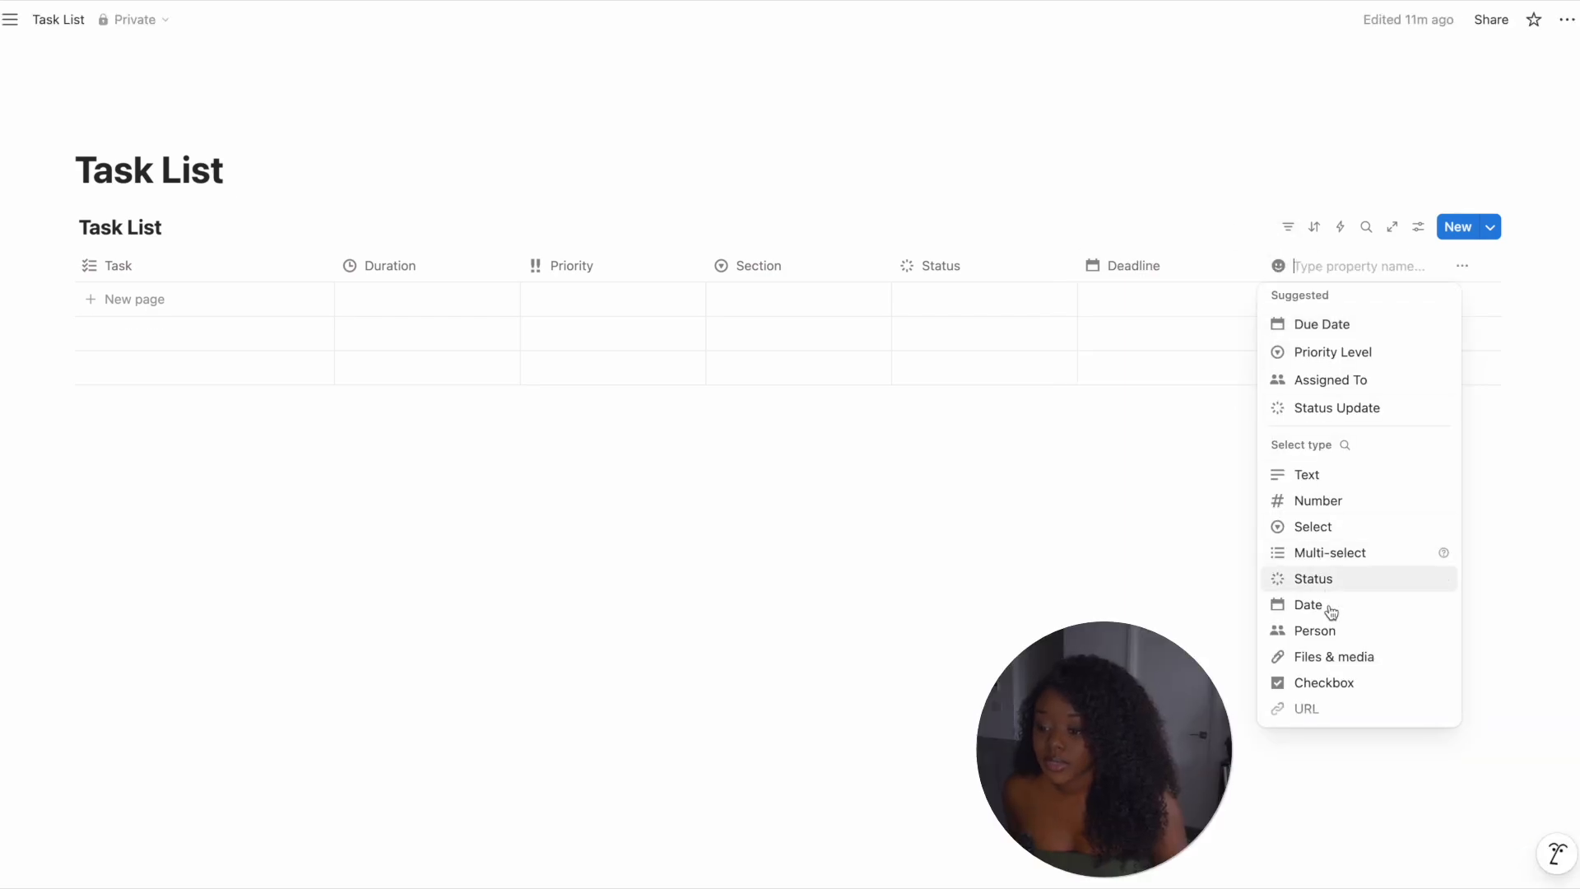
click(1387, 686)
click(1324, 266)
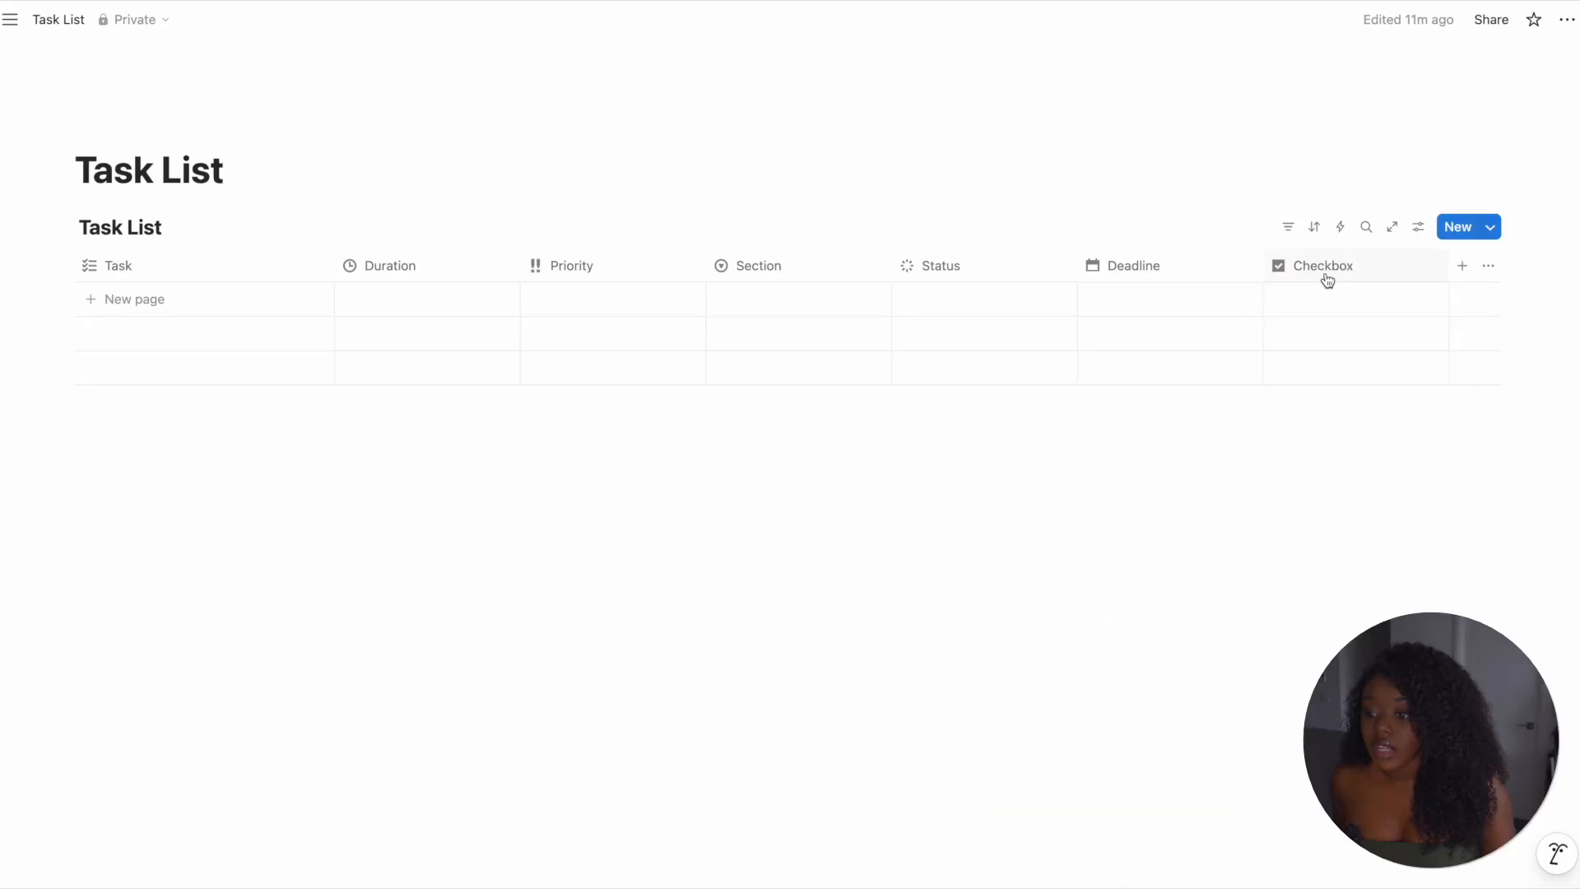
double_click(1356, 304)
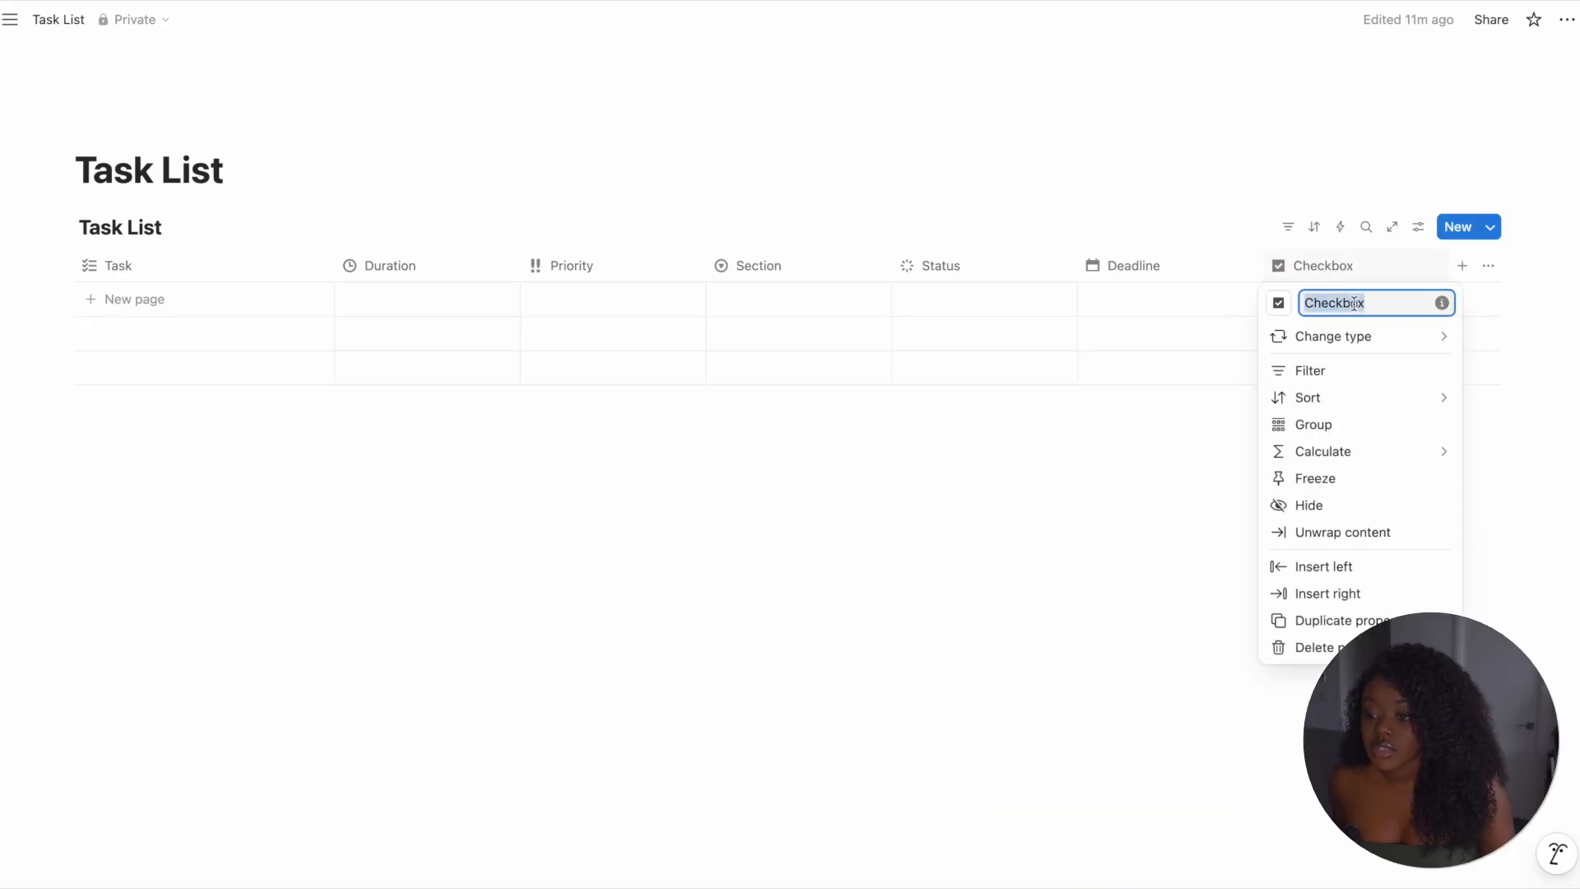
text(Archive)
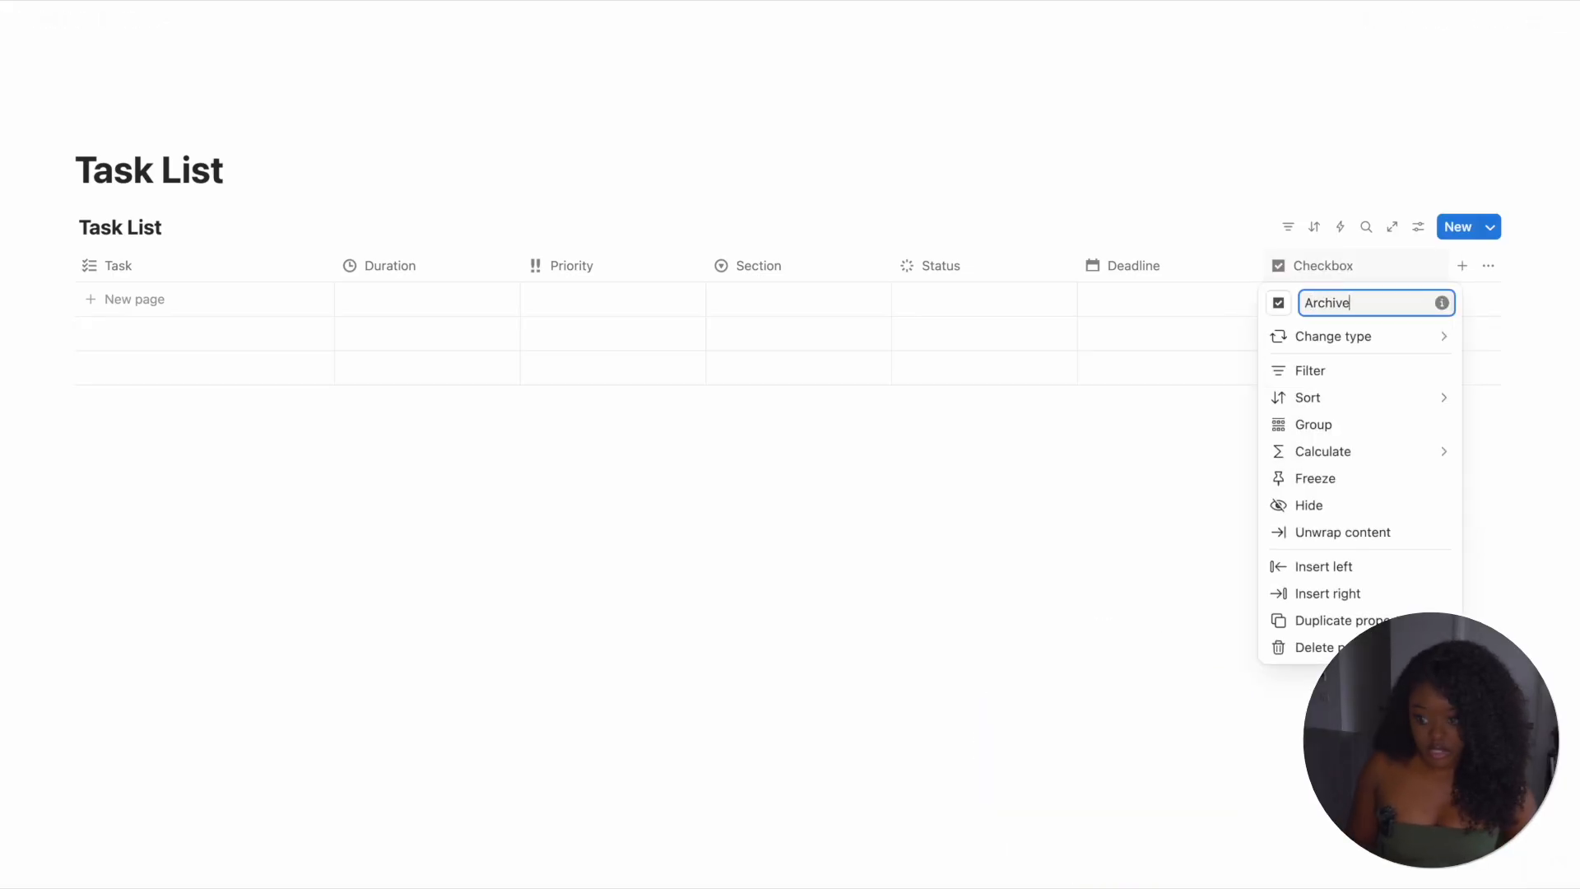
click(1189, 511)
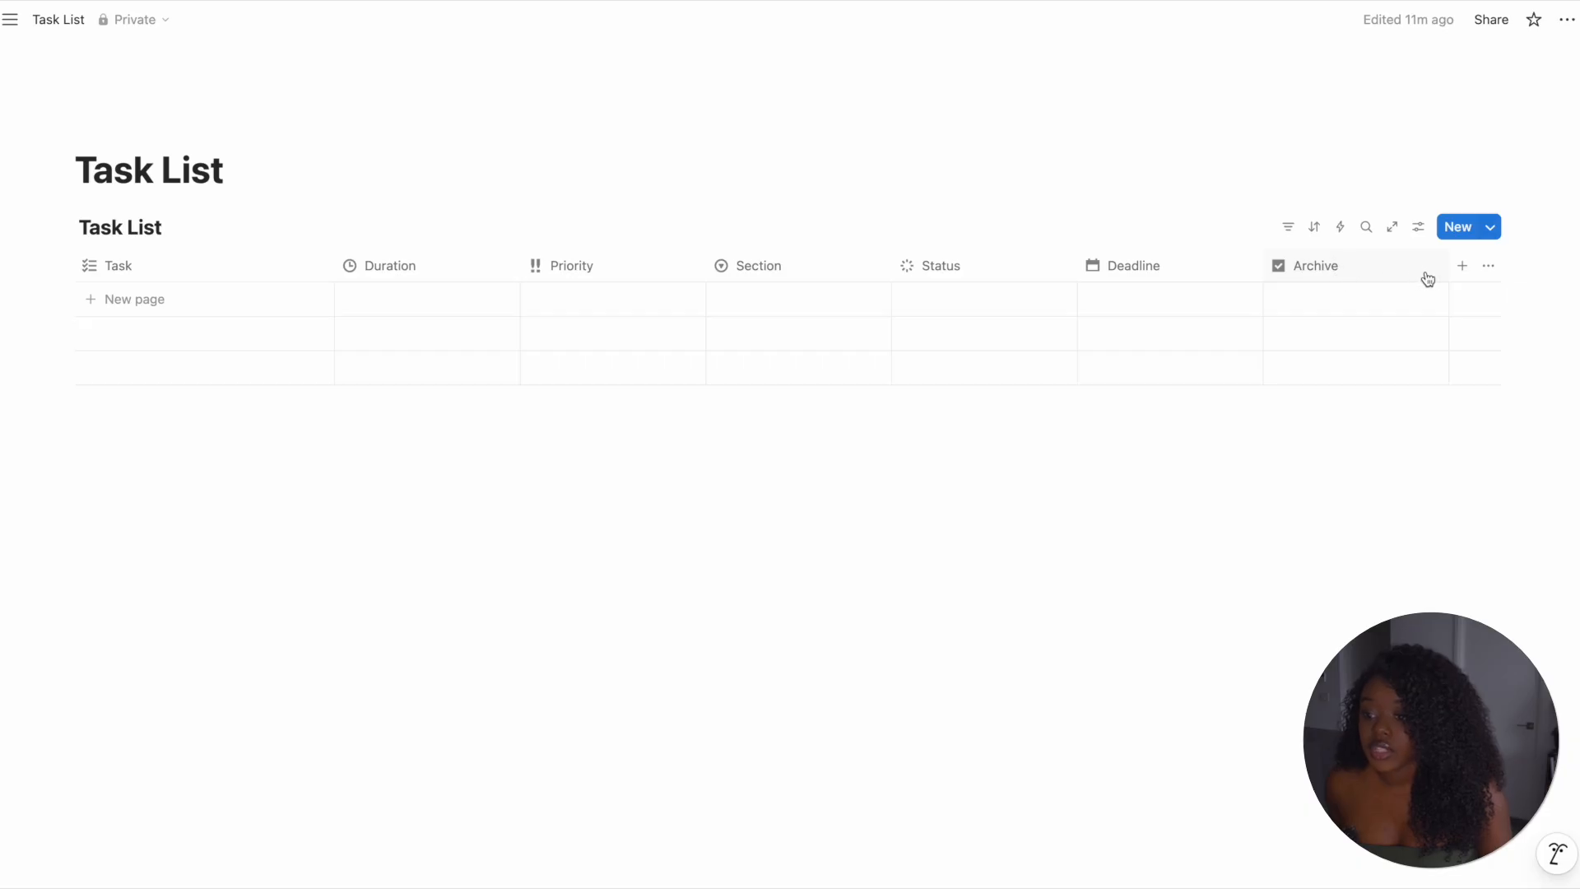
- Narrow the Archive column to icon width and move it in front of the Task column
drag(1448, 268, 1289, 284)
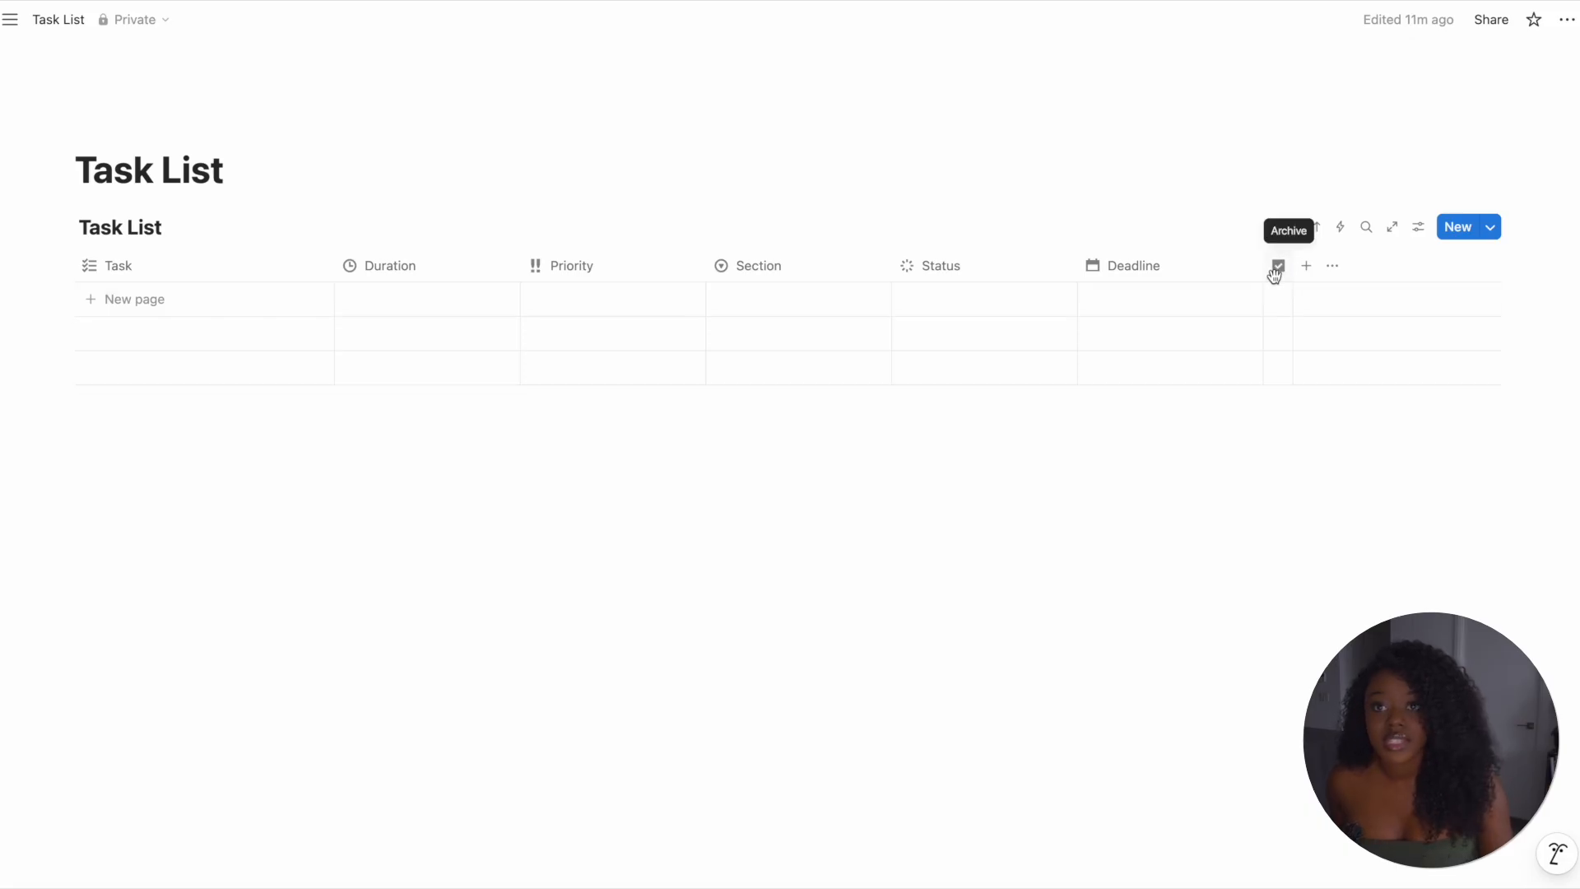
drag(1263, 271, 90, 265)
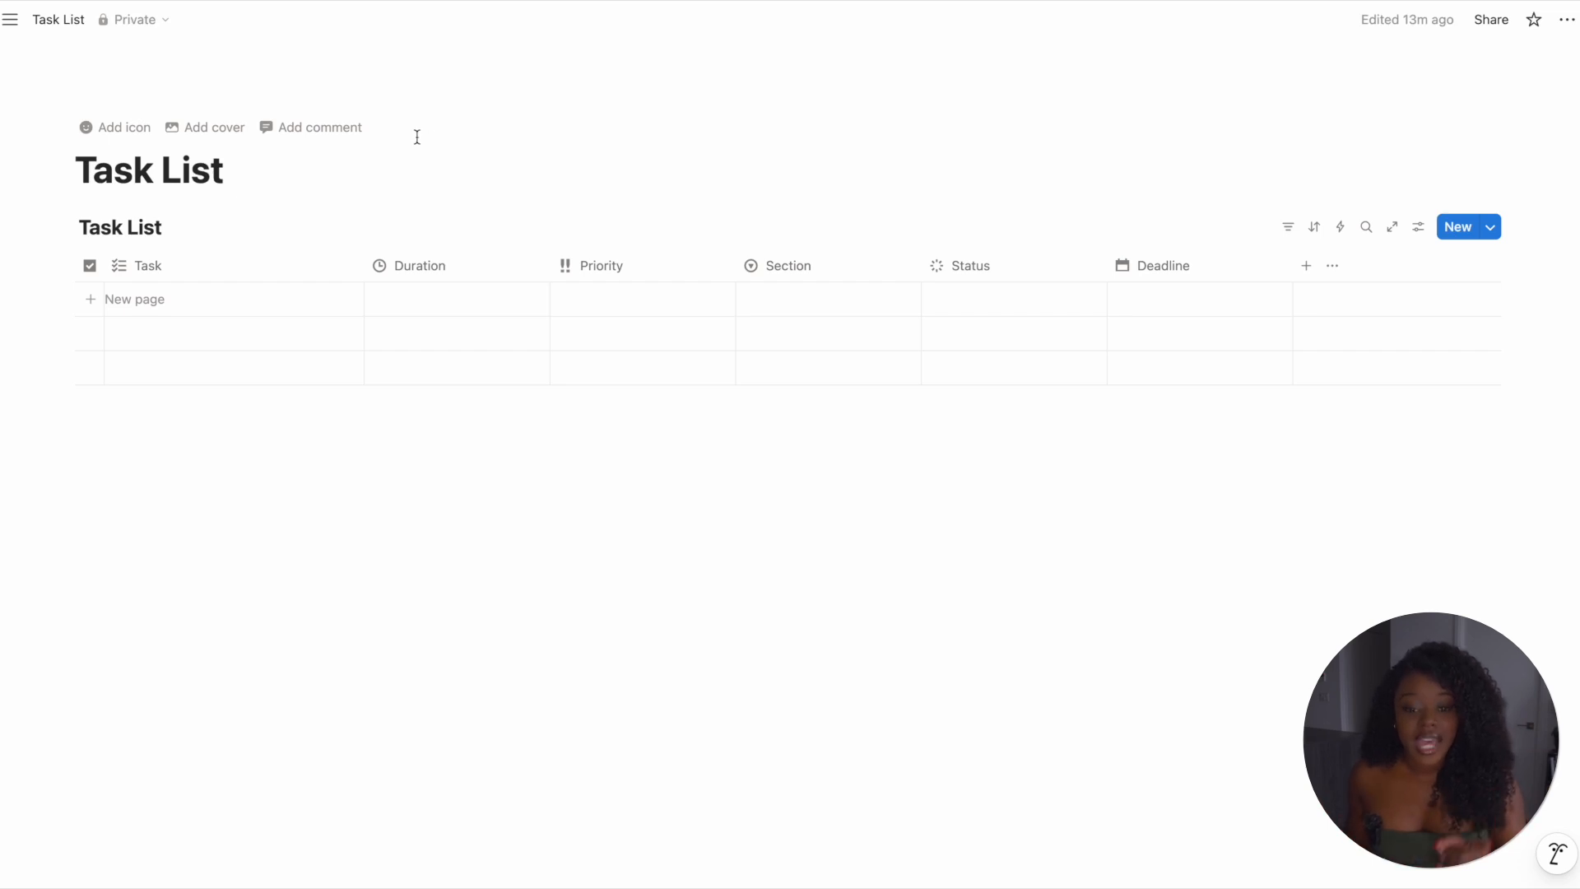
- Add a row named "Placeholder task" with Duration 10 mins and Priority High
click(125, 302)
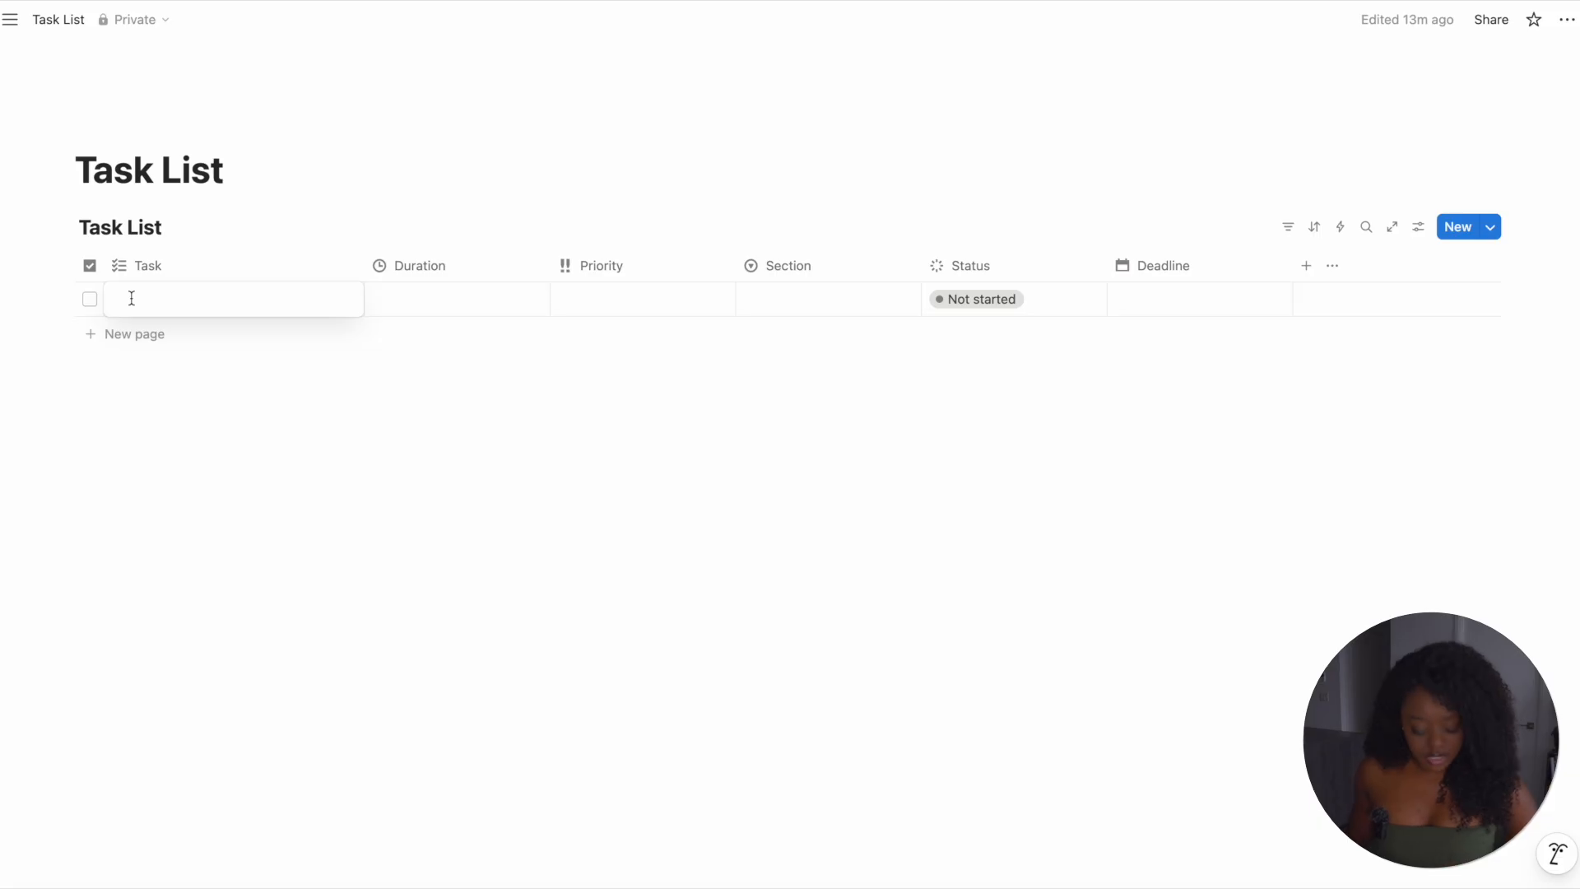
text(Pla)
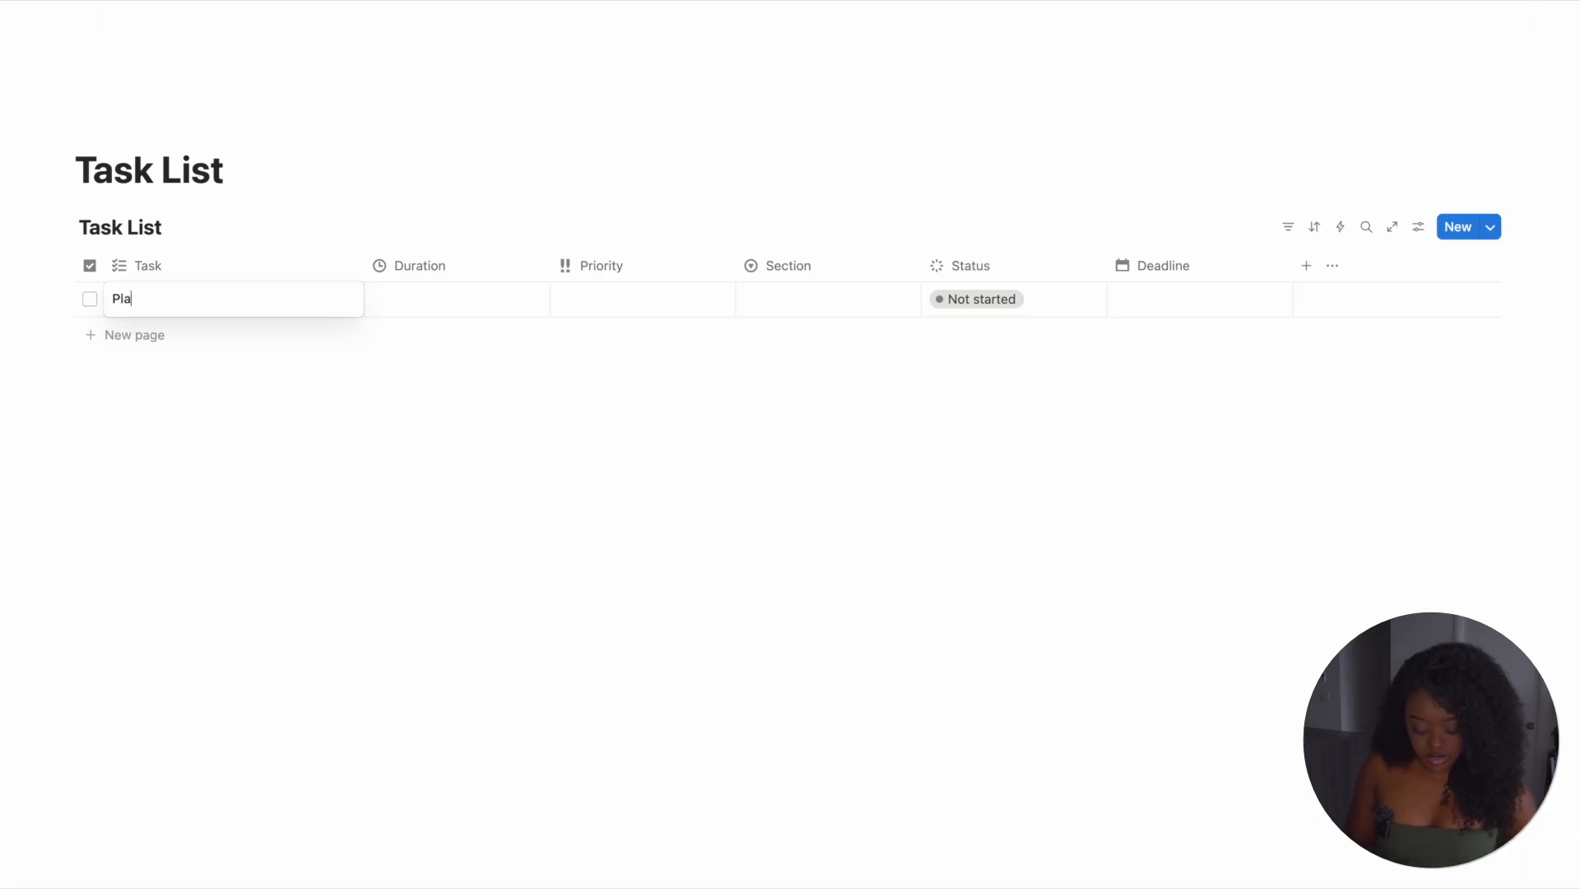
text(ceholder task)
key(Tab)
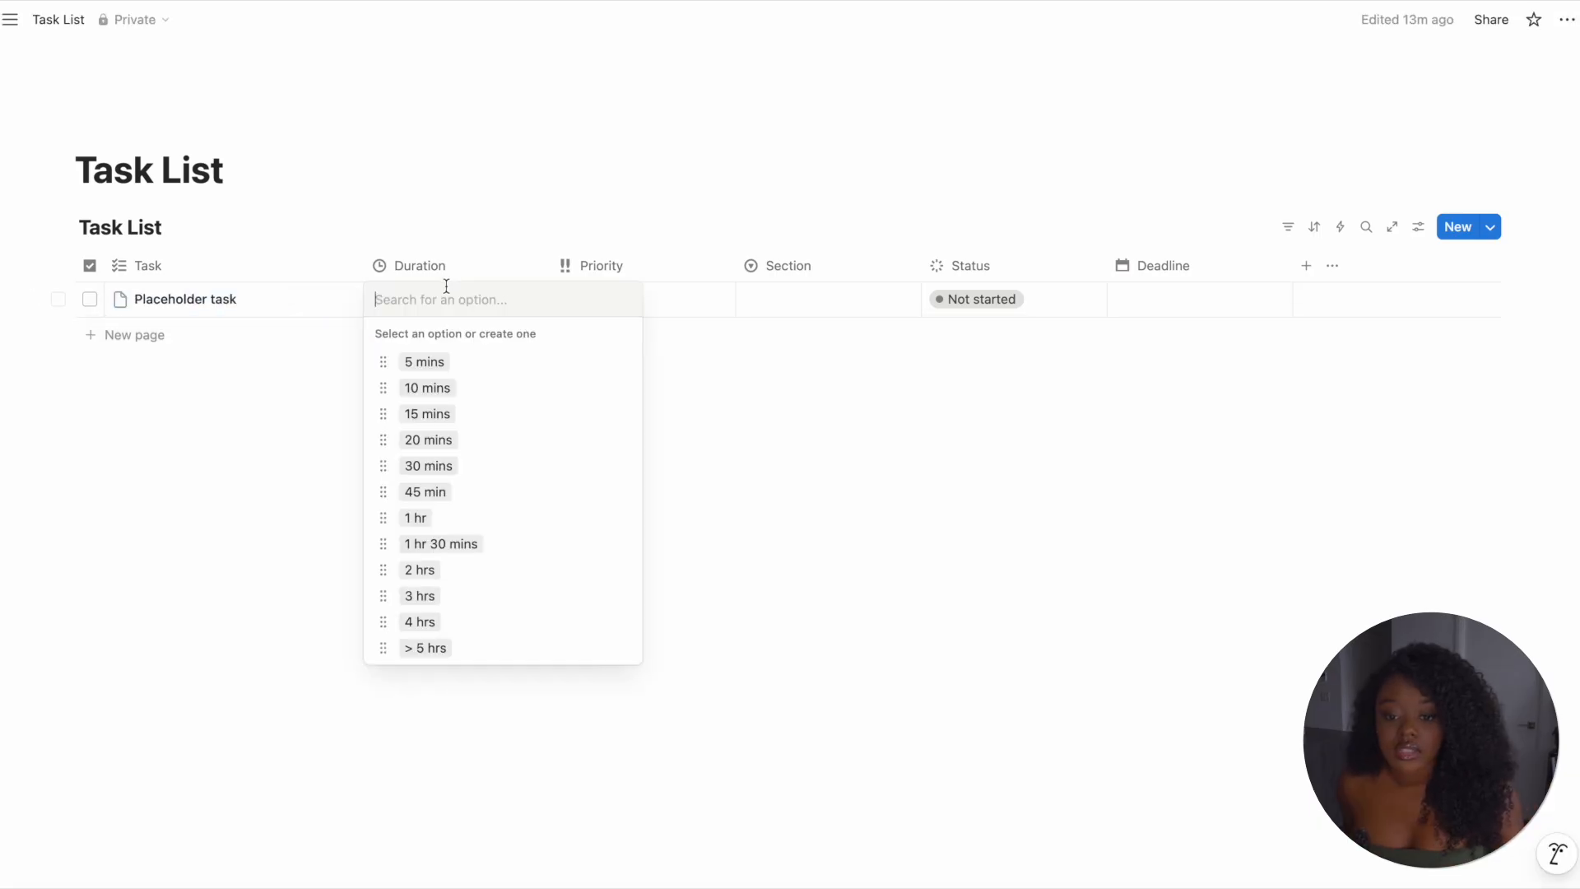
click(440, 385)
click(613, 294)
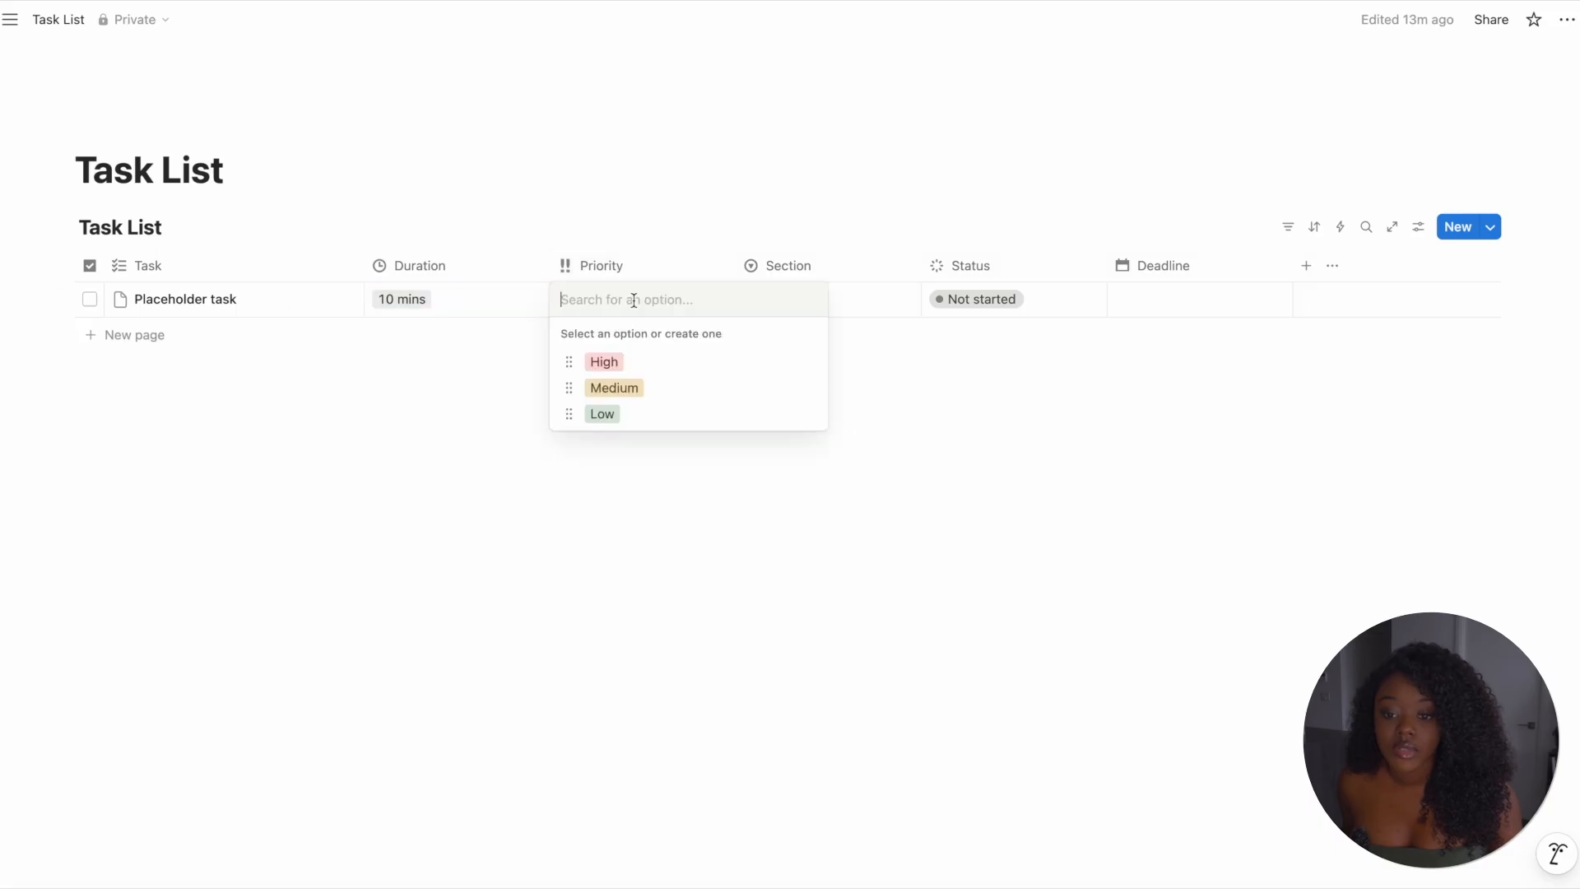
click(612, 365)
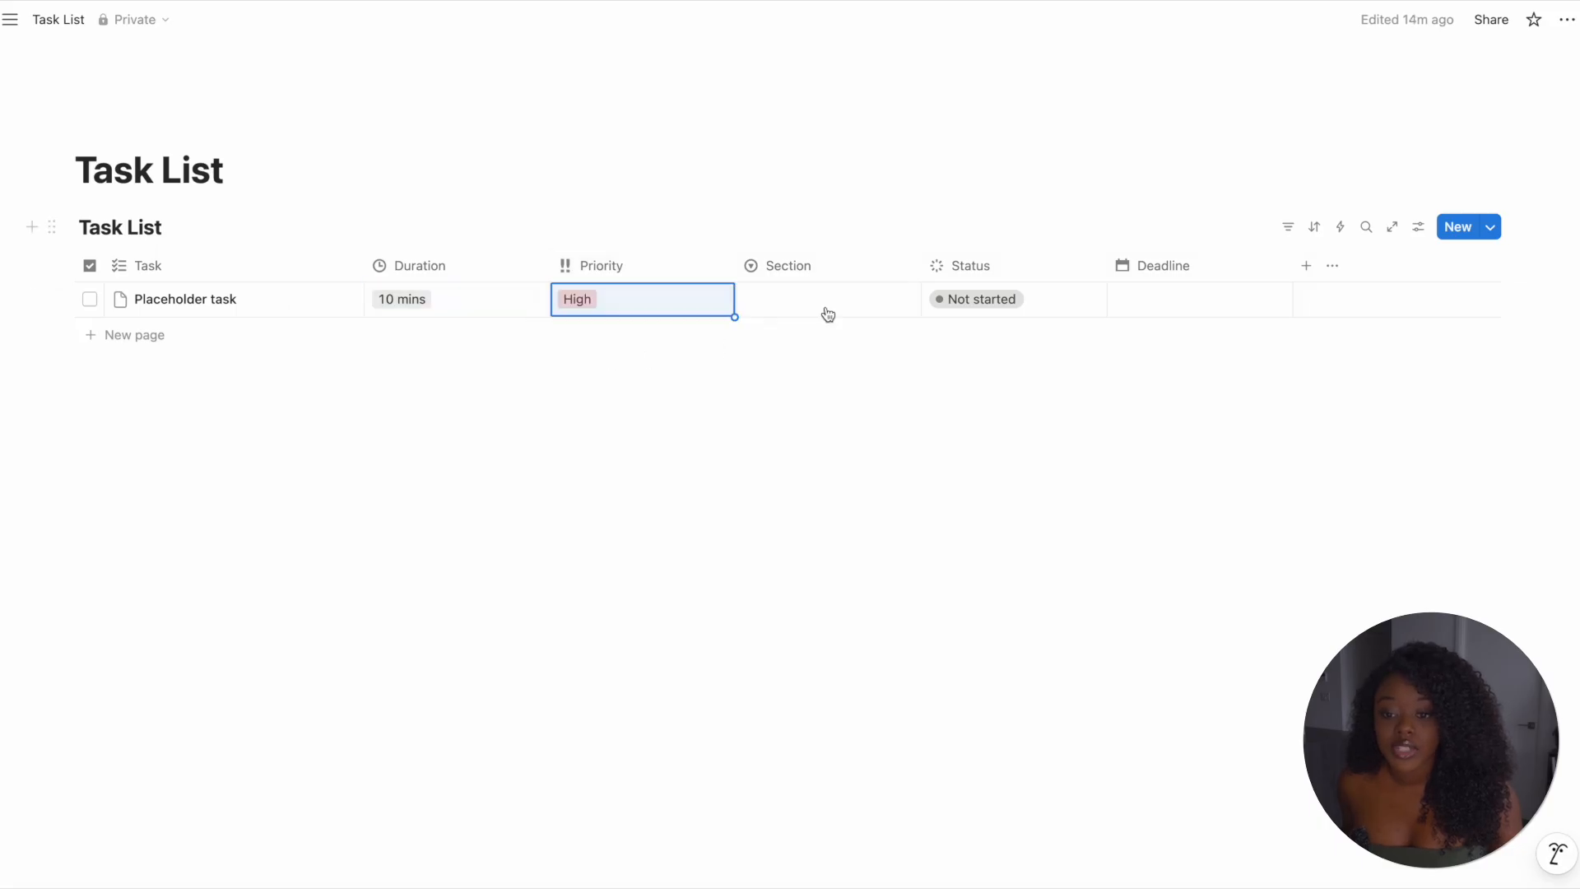
- Try out the Section options on the Placeholder task and set its Section to Content Creation
click(820, 297)
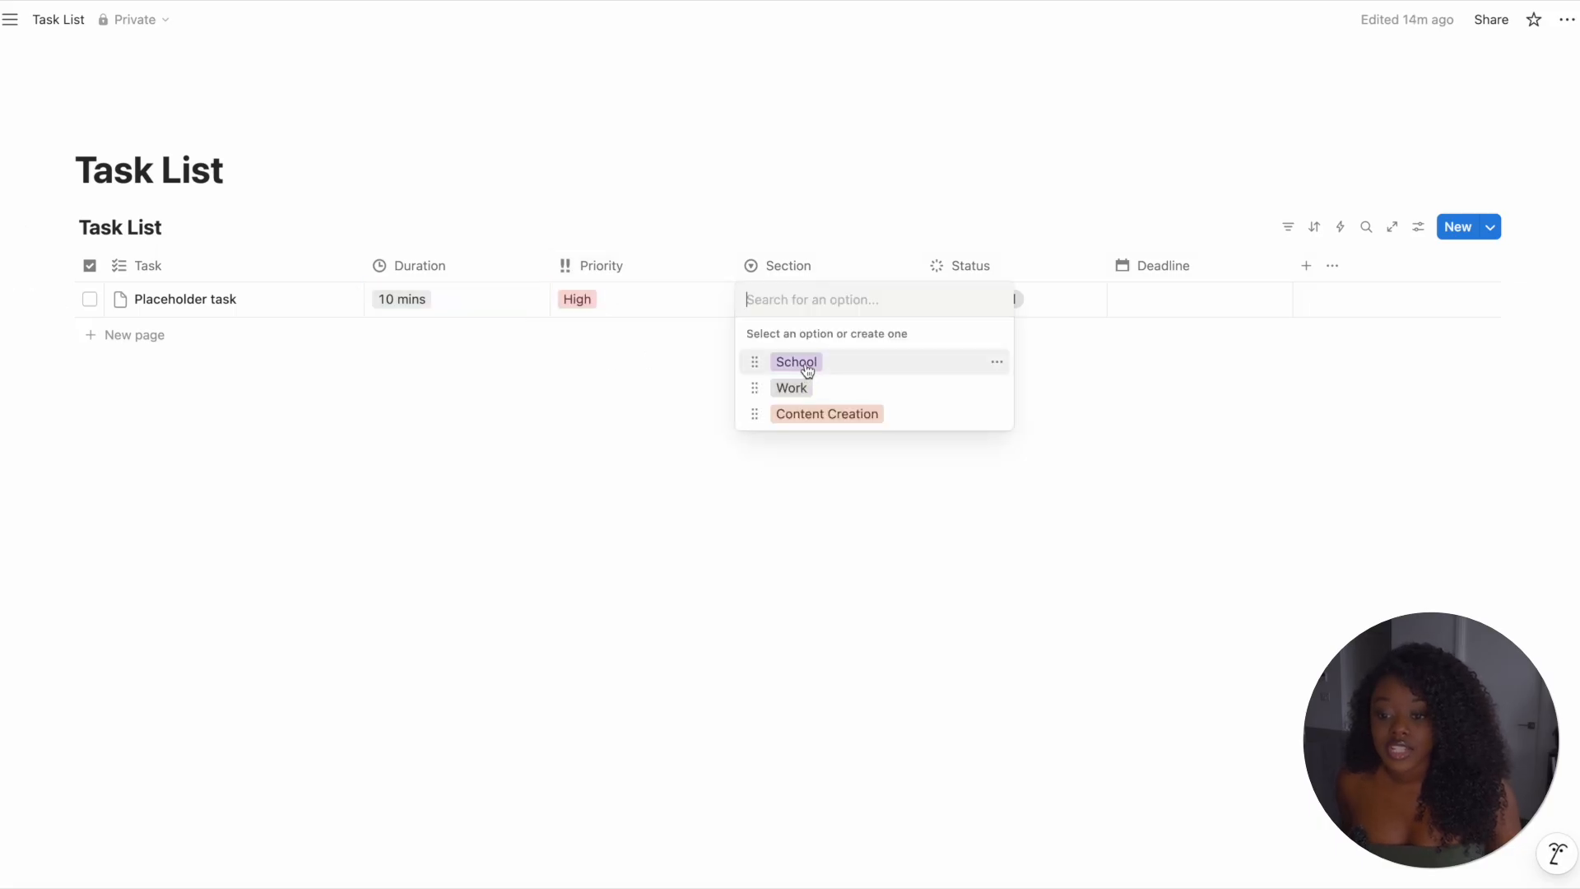
click(806, 365)
click(797, 388)
click(869, 301)
click(804, 302)
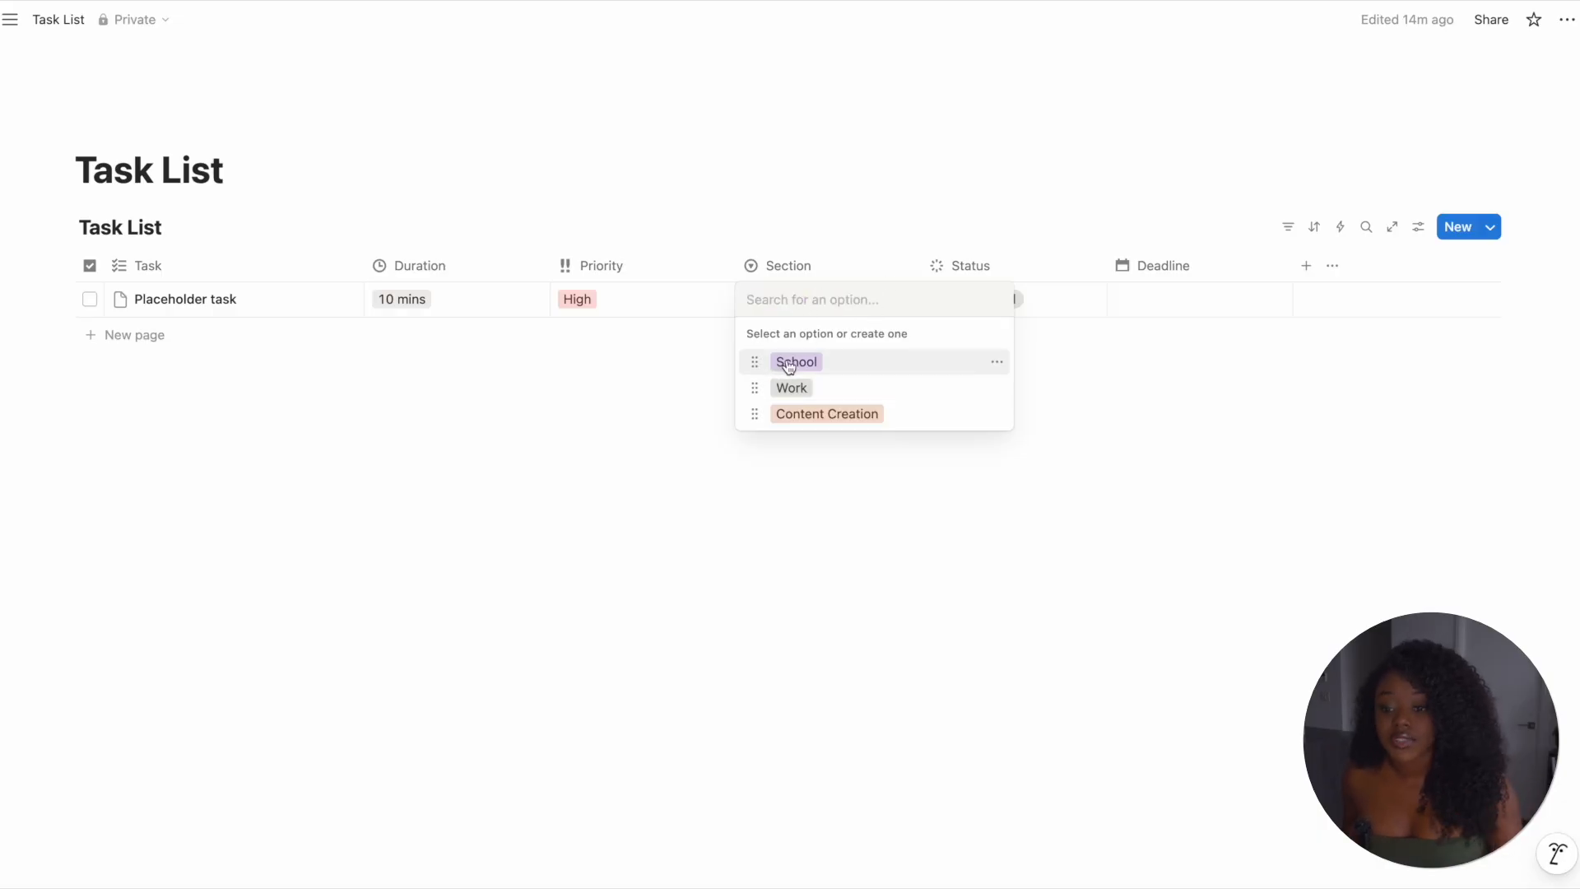
click(782, 366)
click(804, 302)
click(827, 413)
key(Escape)
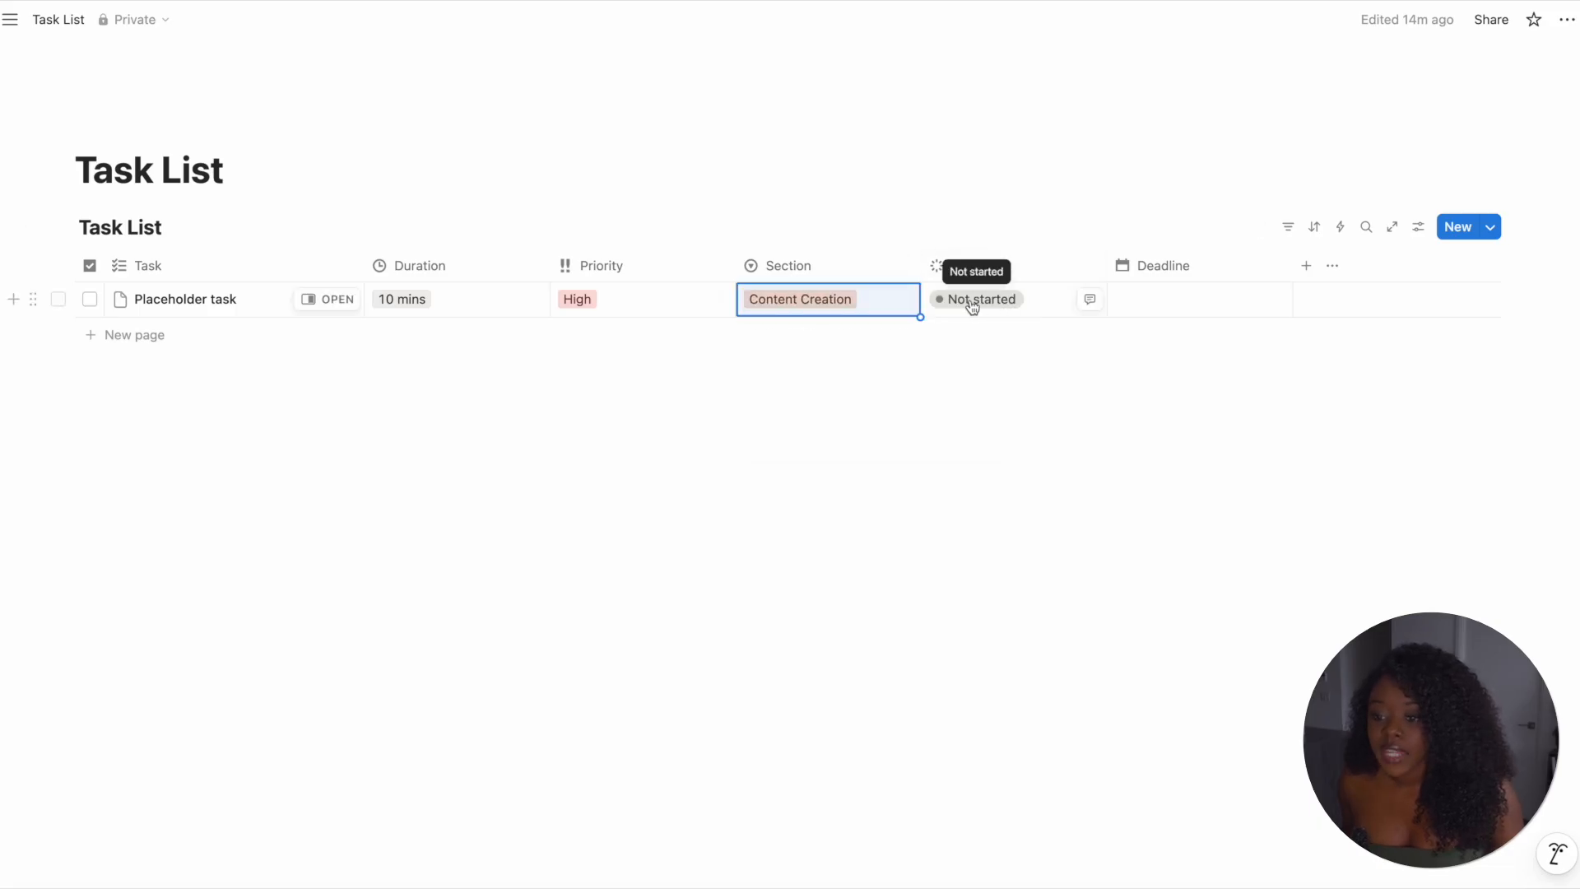
- Set the Placeholder task's Status to In progress and its Deadline to December 19, 2025
click(977, 300)
click(988, 430)
click(1146, 306)
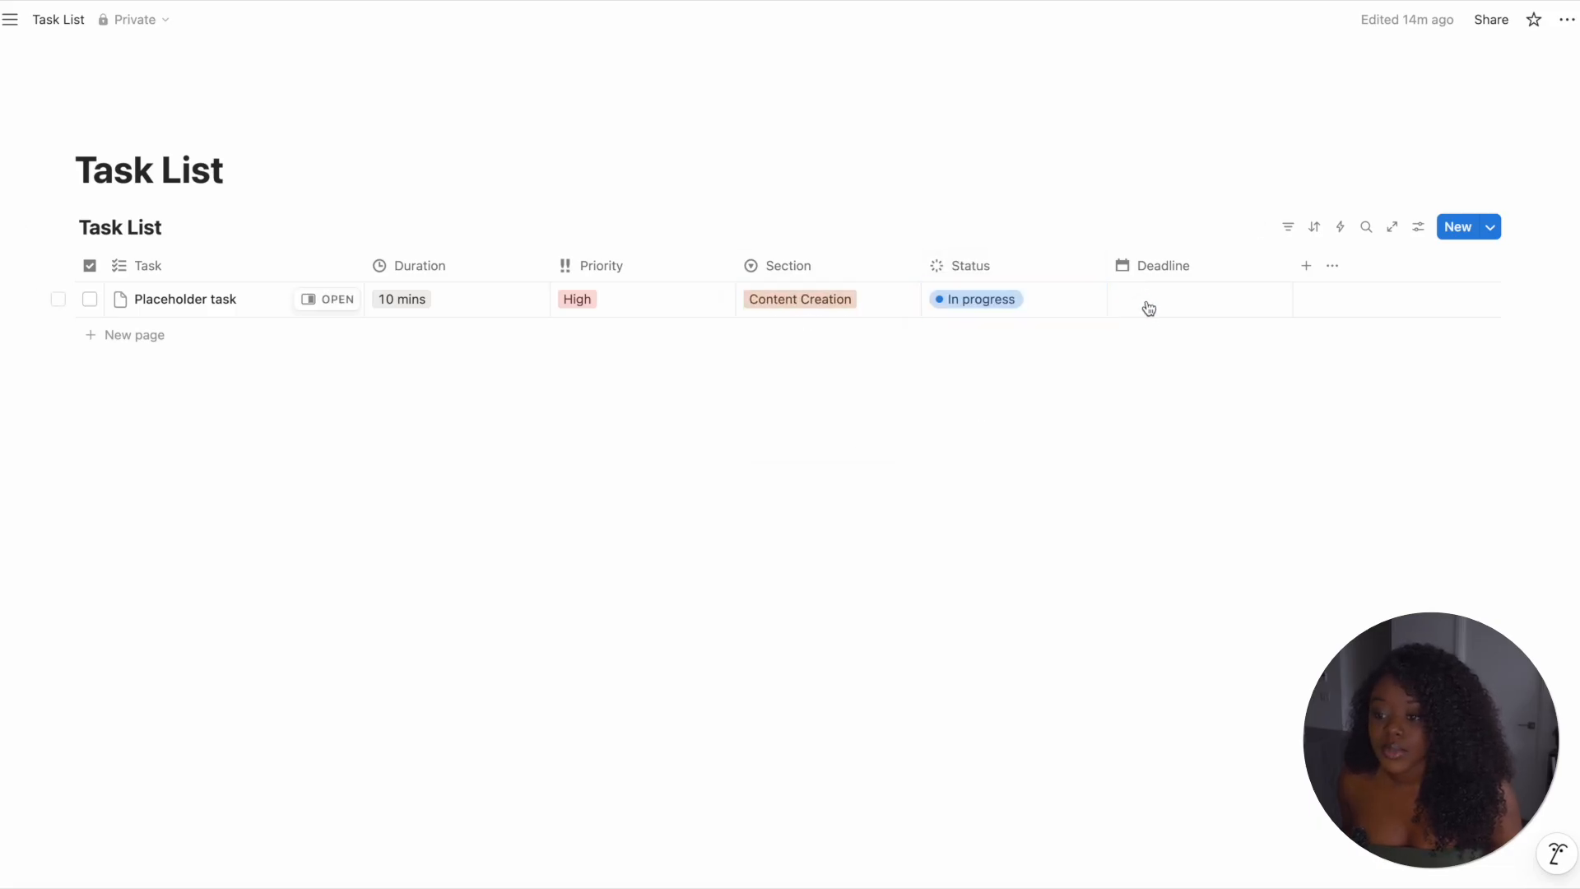
click(1283, 491)
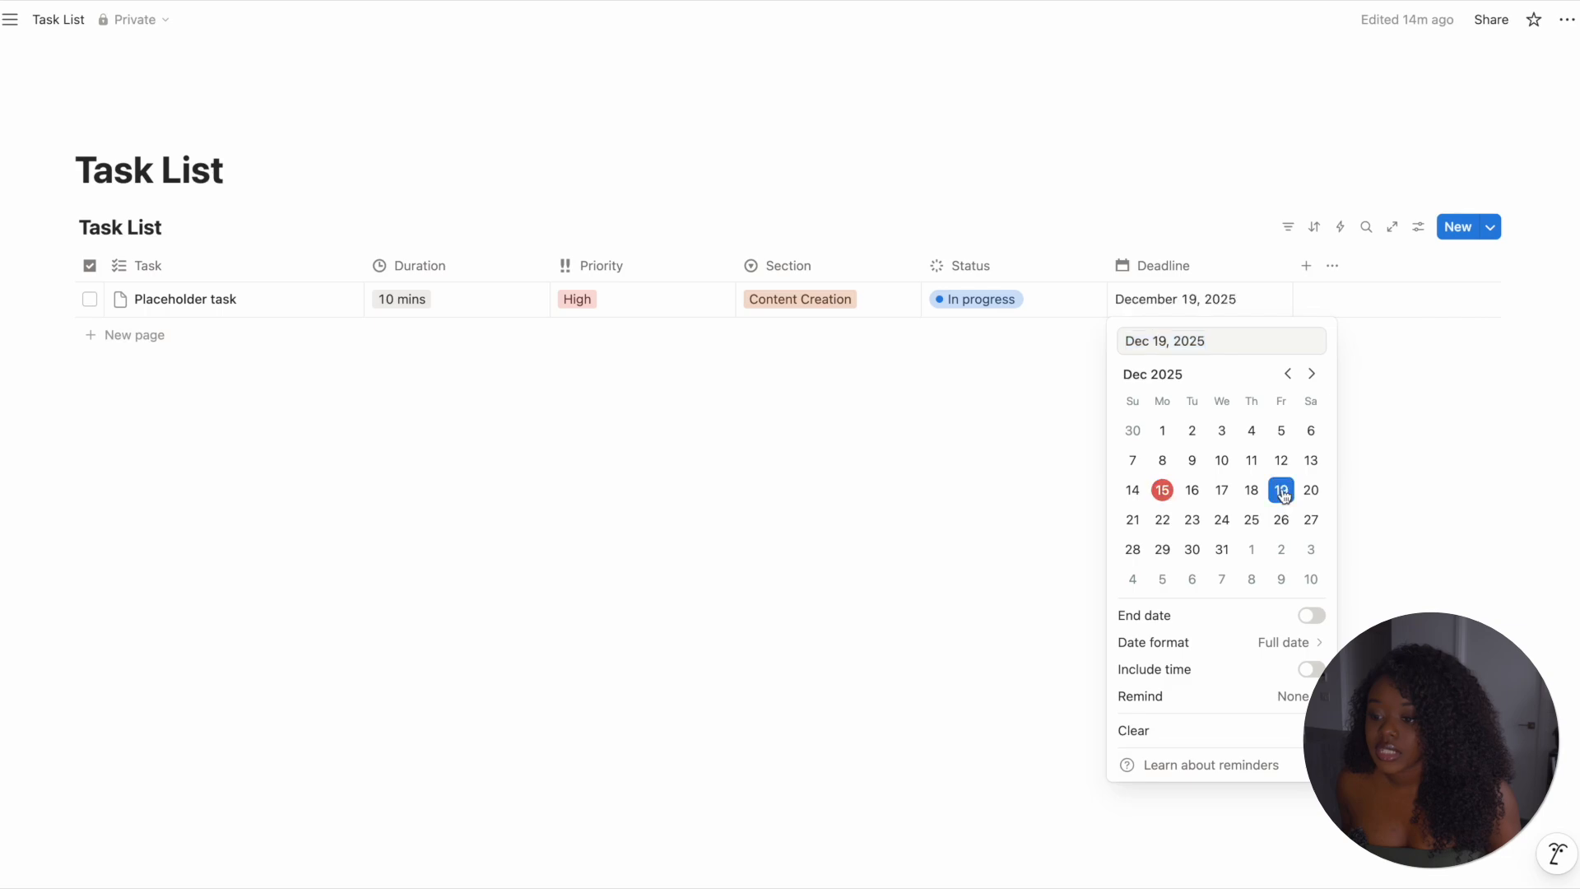
click(983, 435)
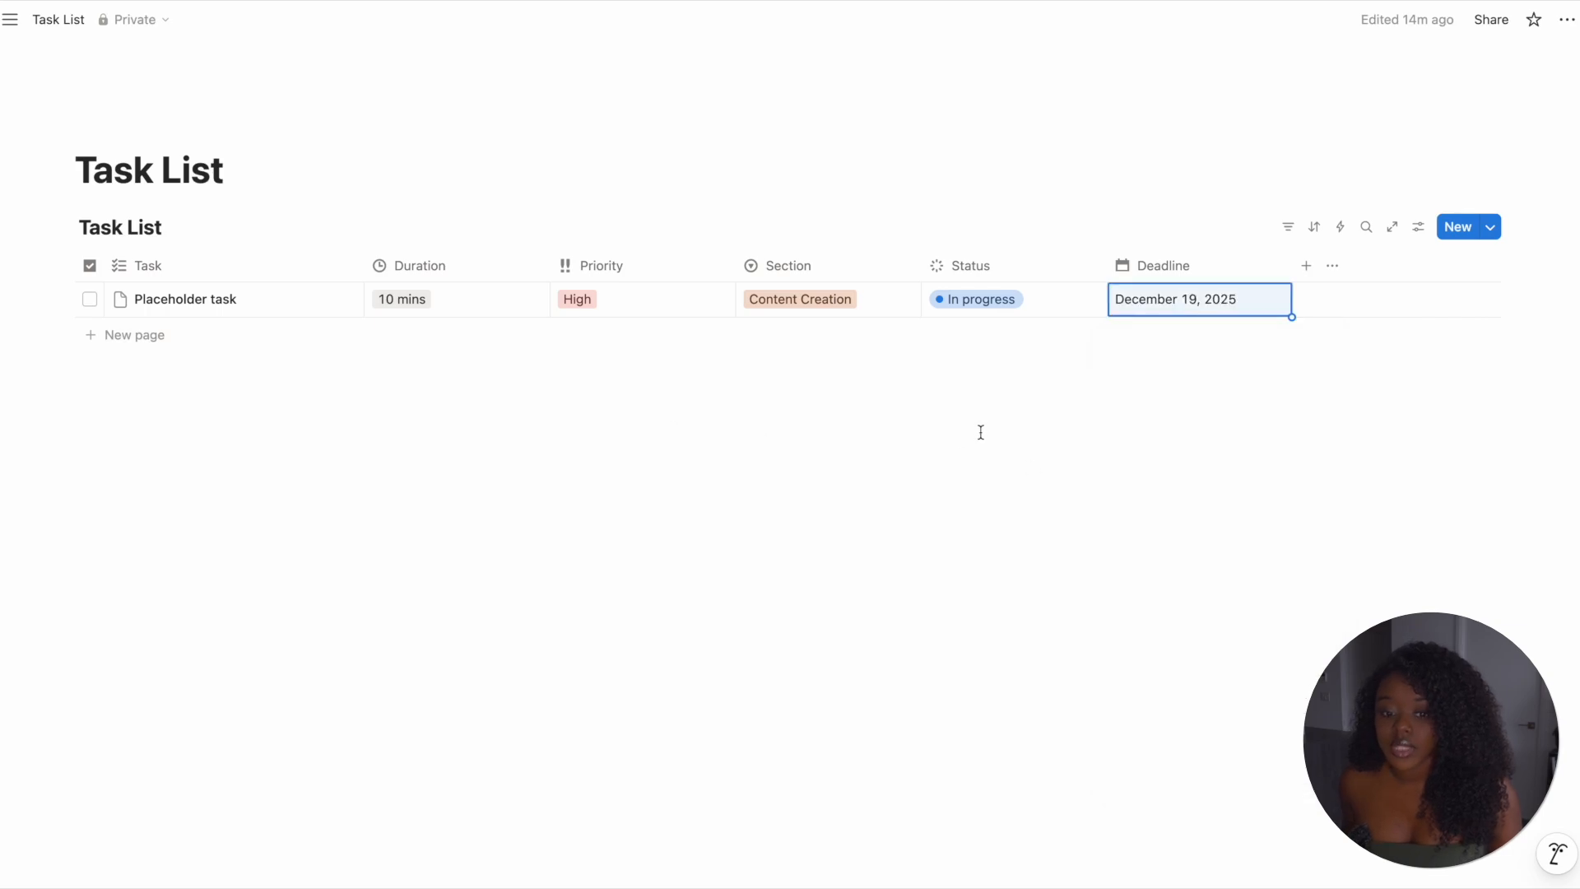
click(603, 412)
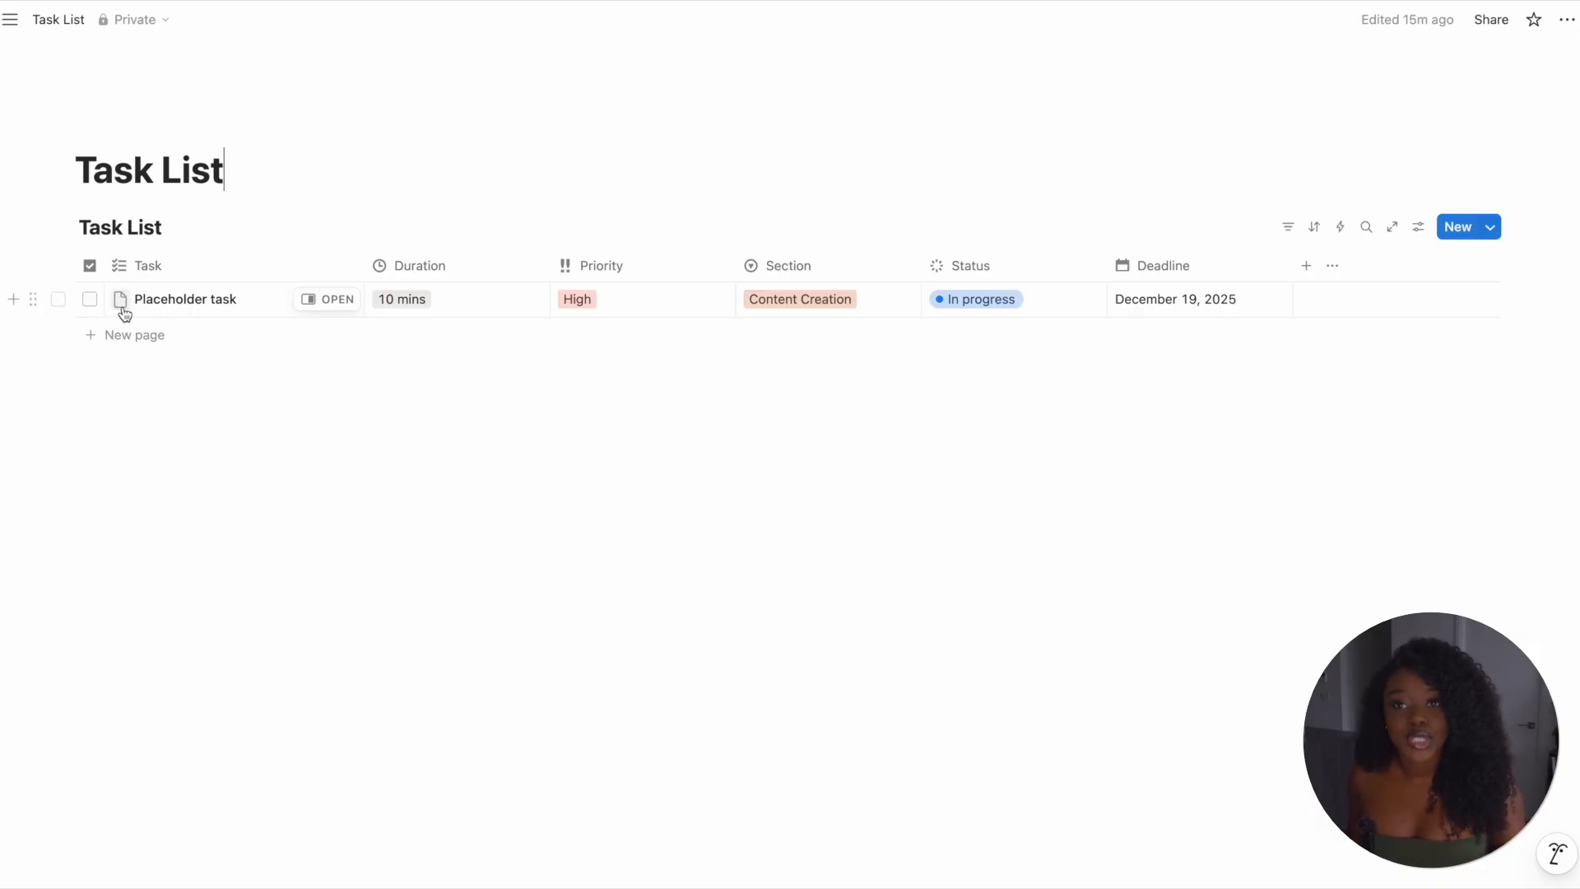
- Look at the Placeholder task's page and its properties, and return to the table
click(322, 305)
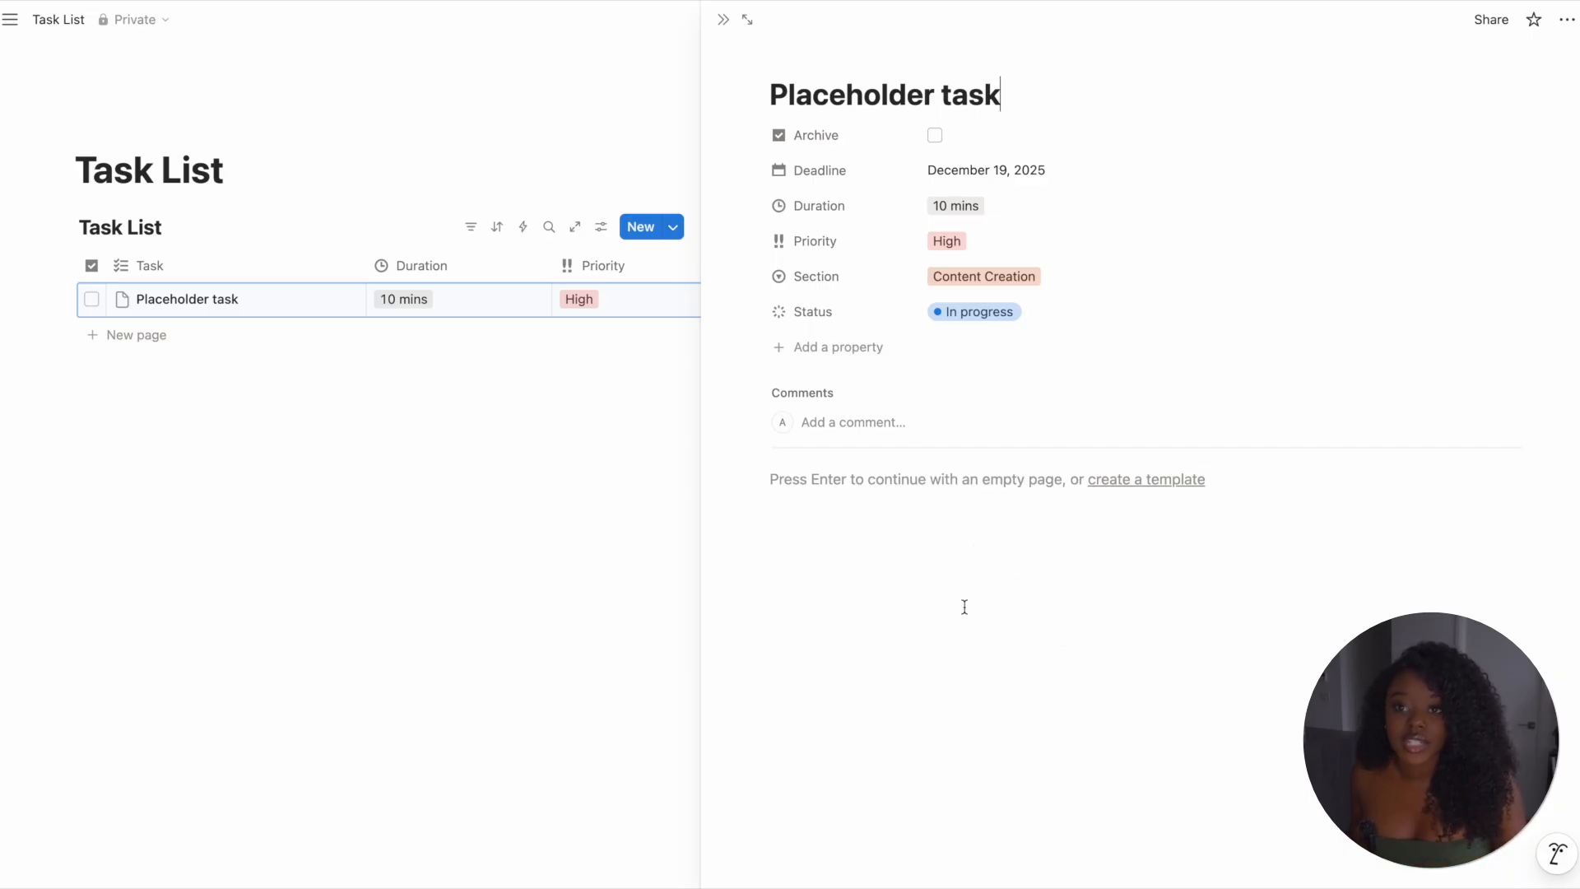
click(542, 386)
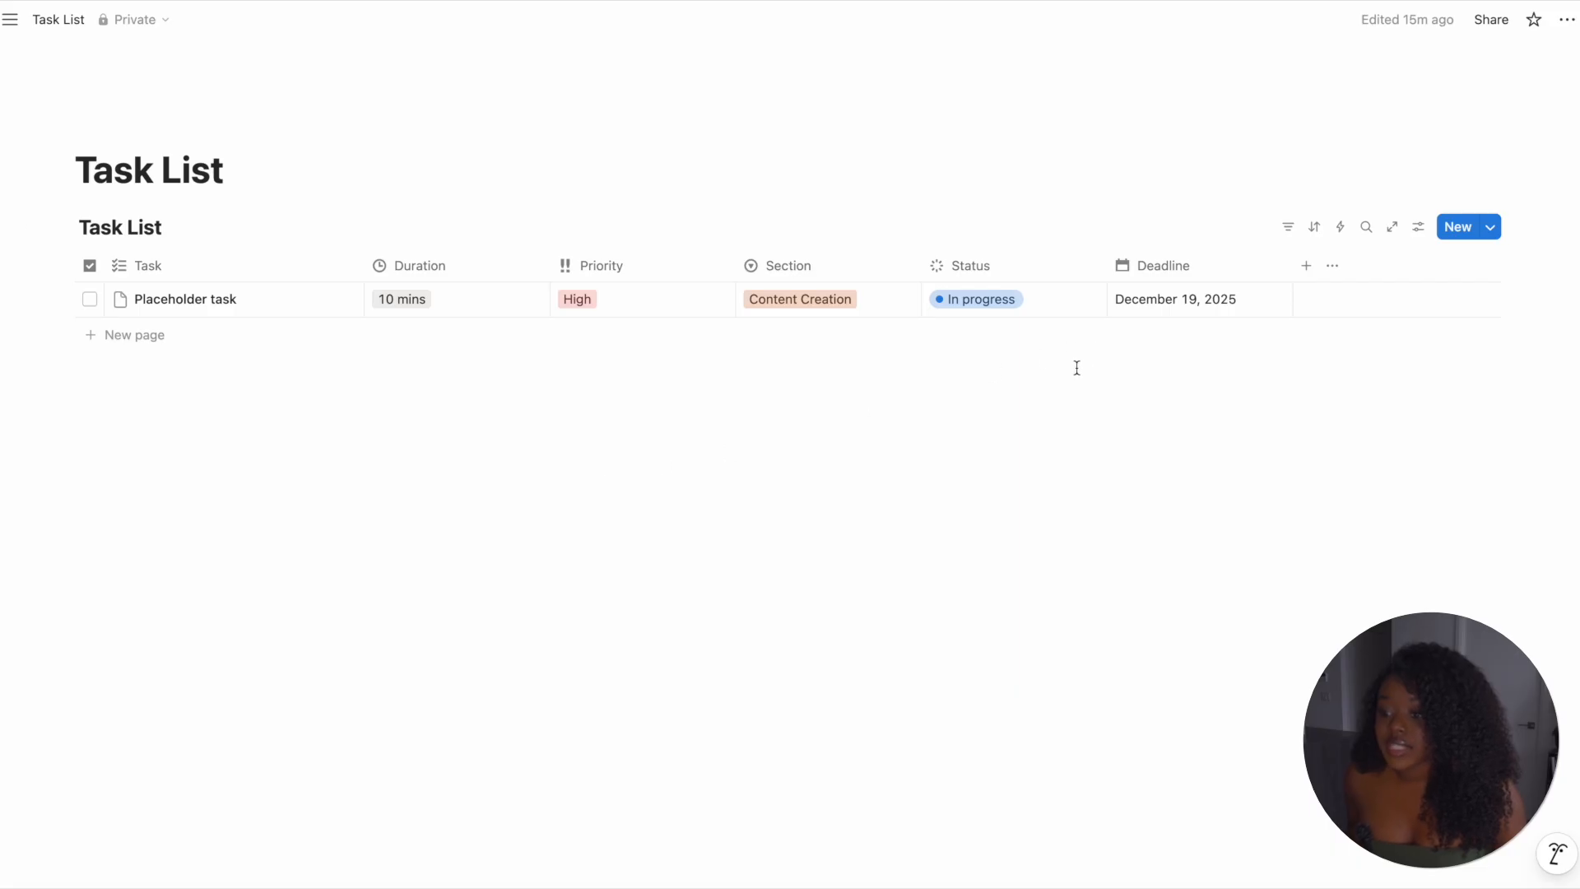
- Create a new page template for the Task List database and give it a dark grey minus icon
click(1492, 228)
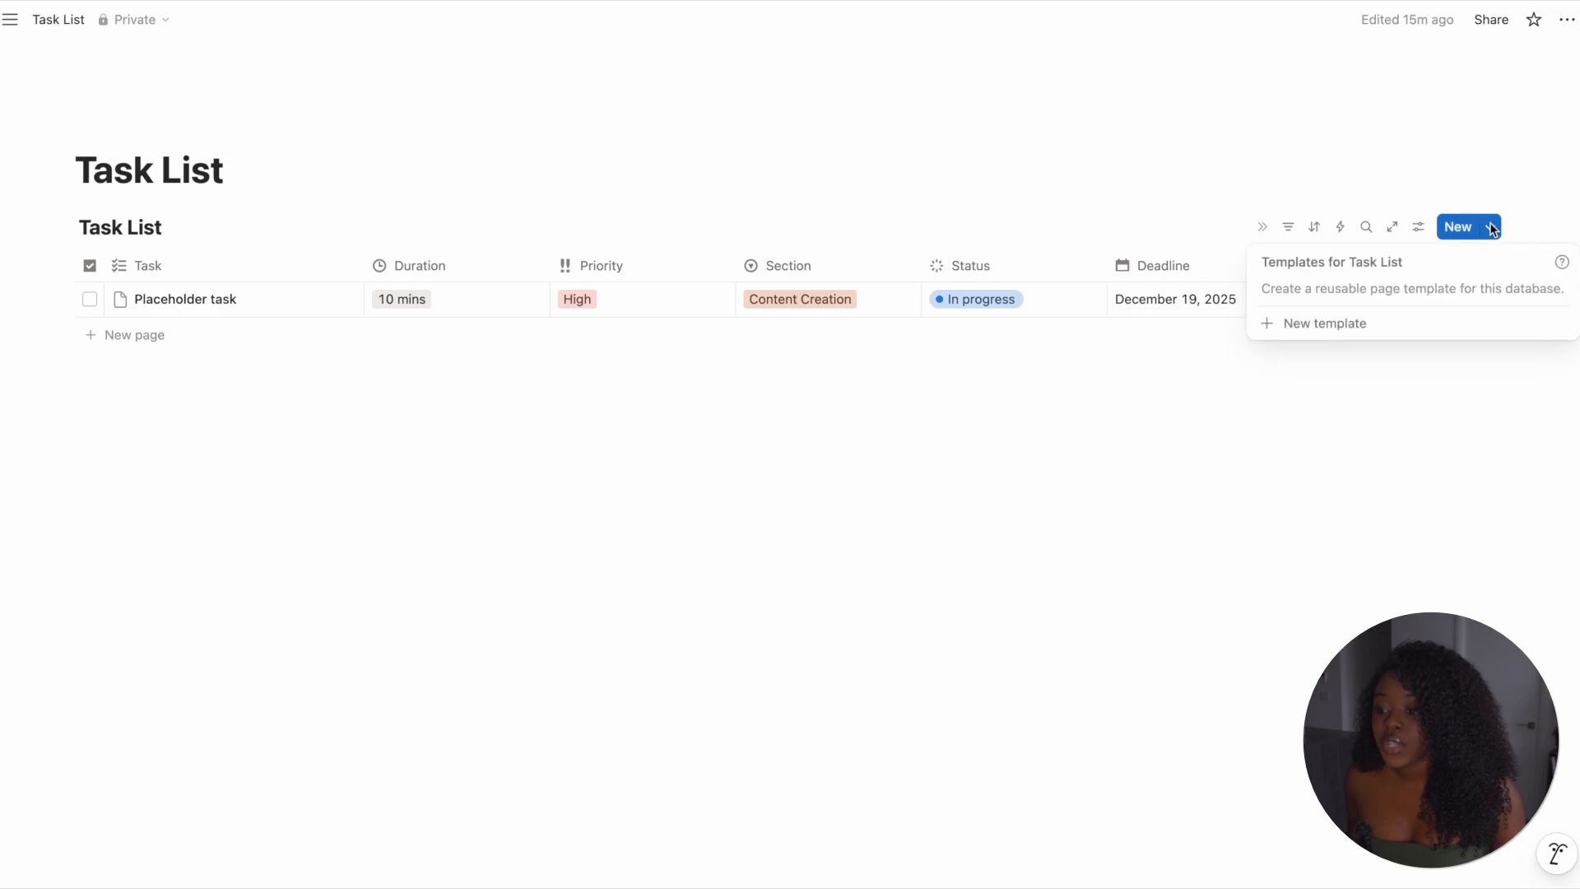
click(1286, 327)
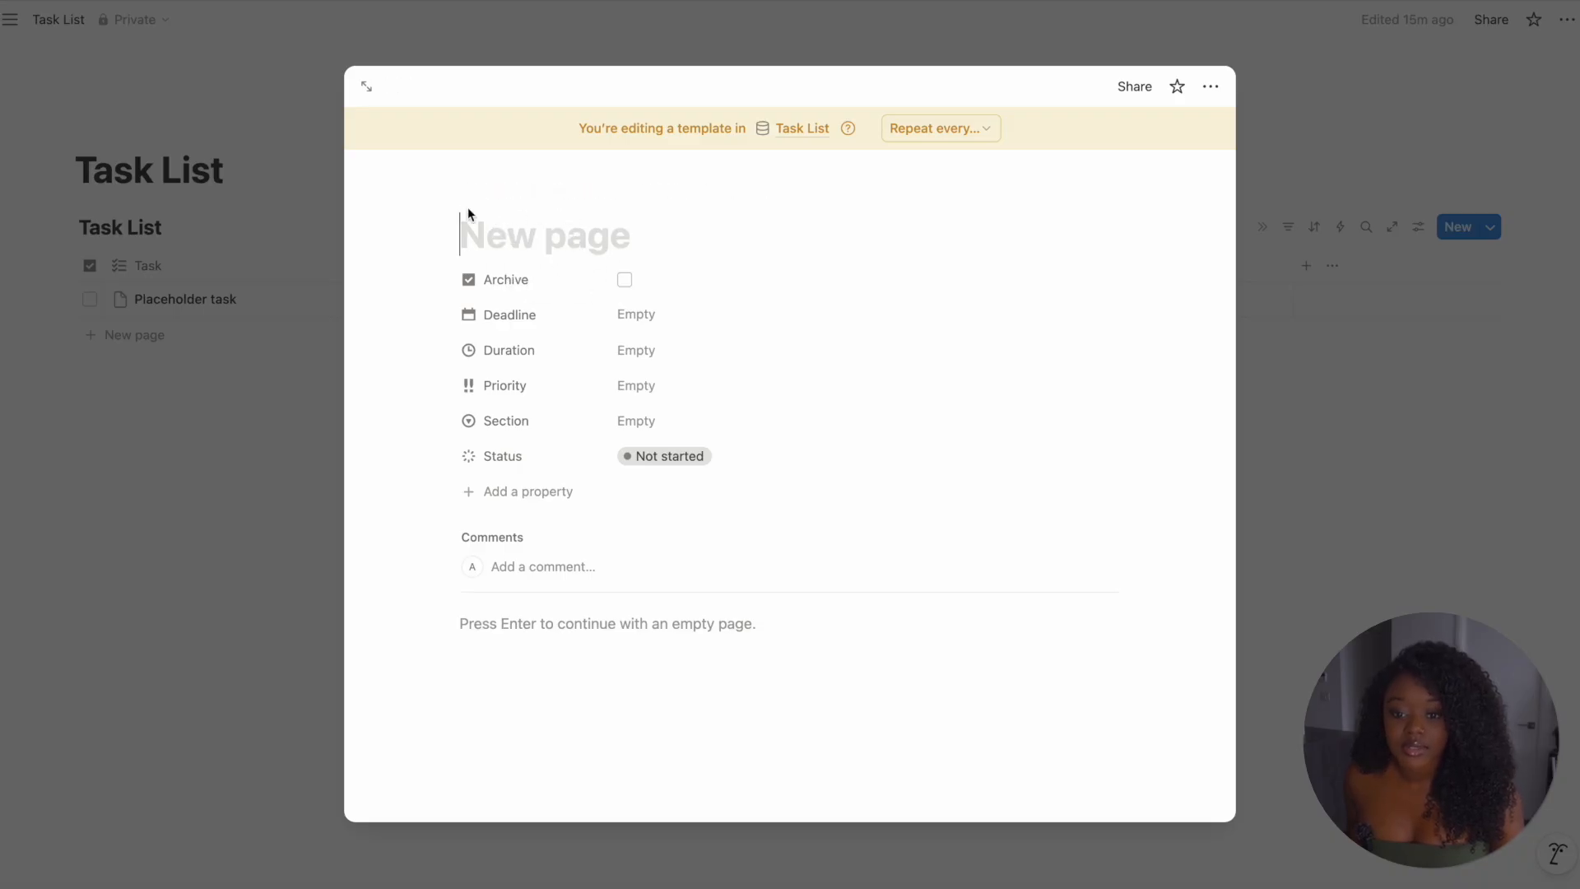
click(494, 197)
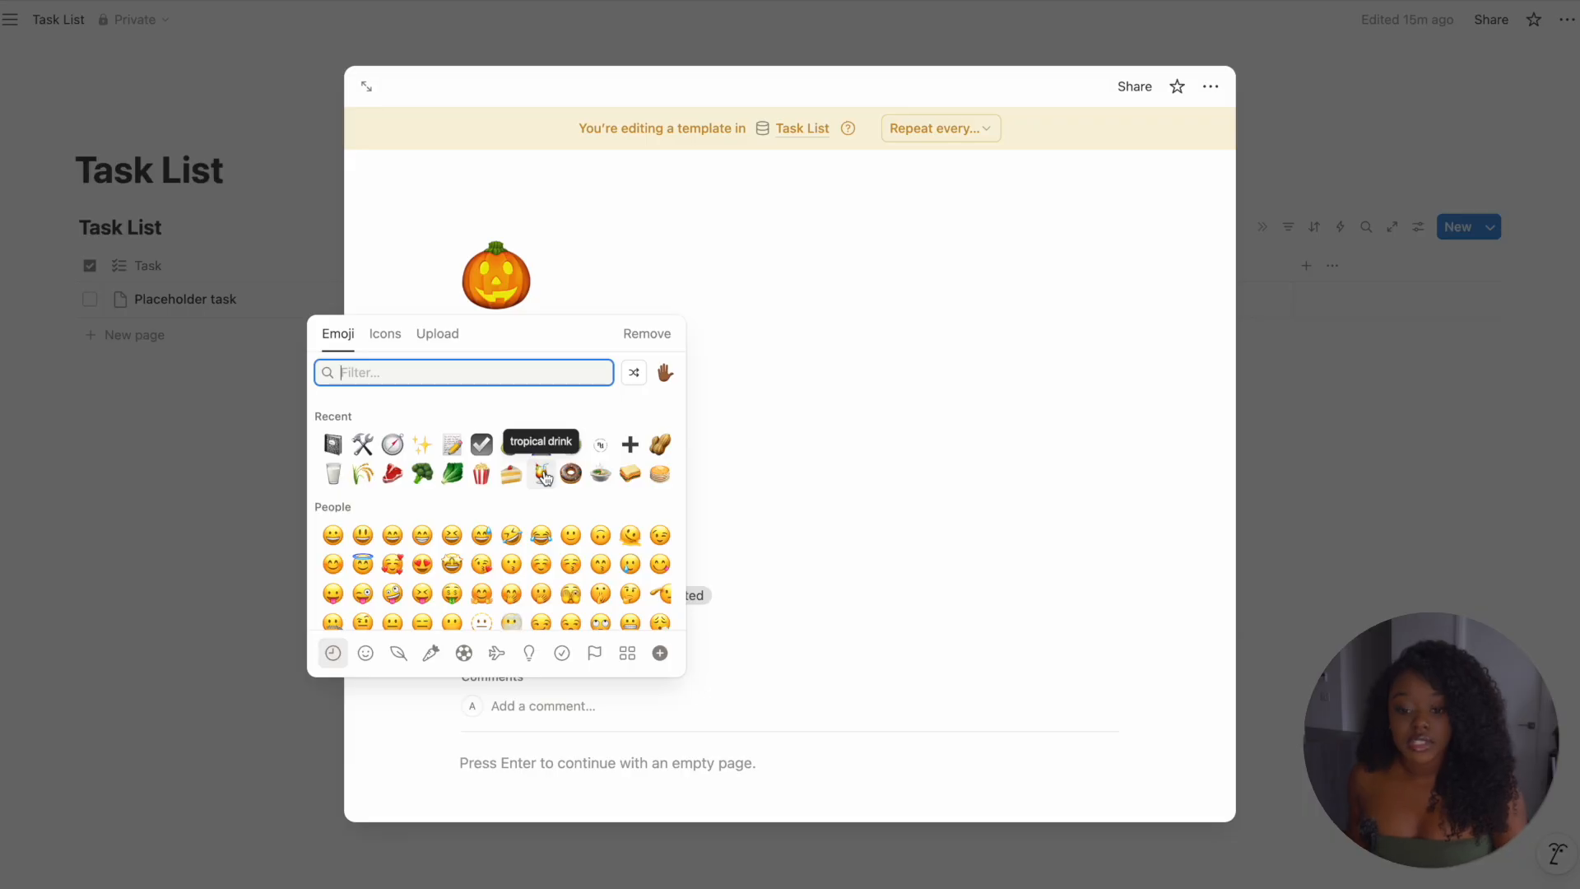
click(389, 337)
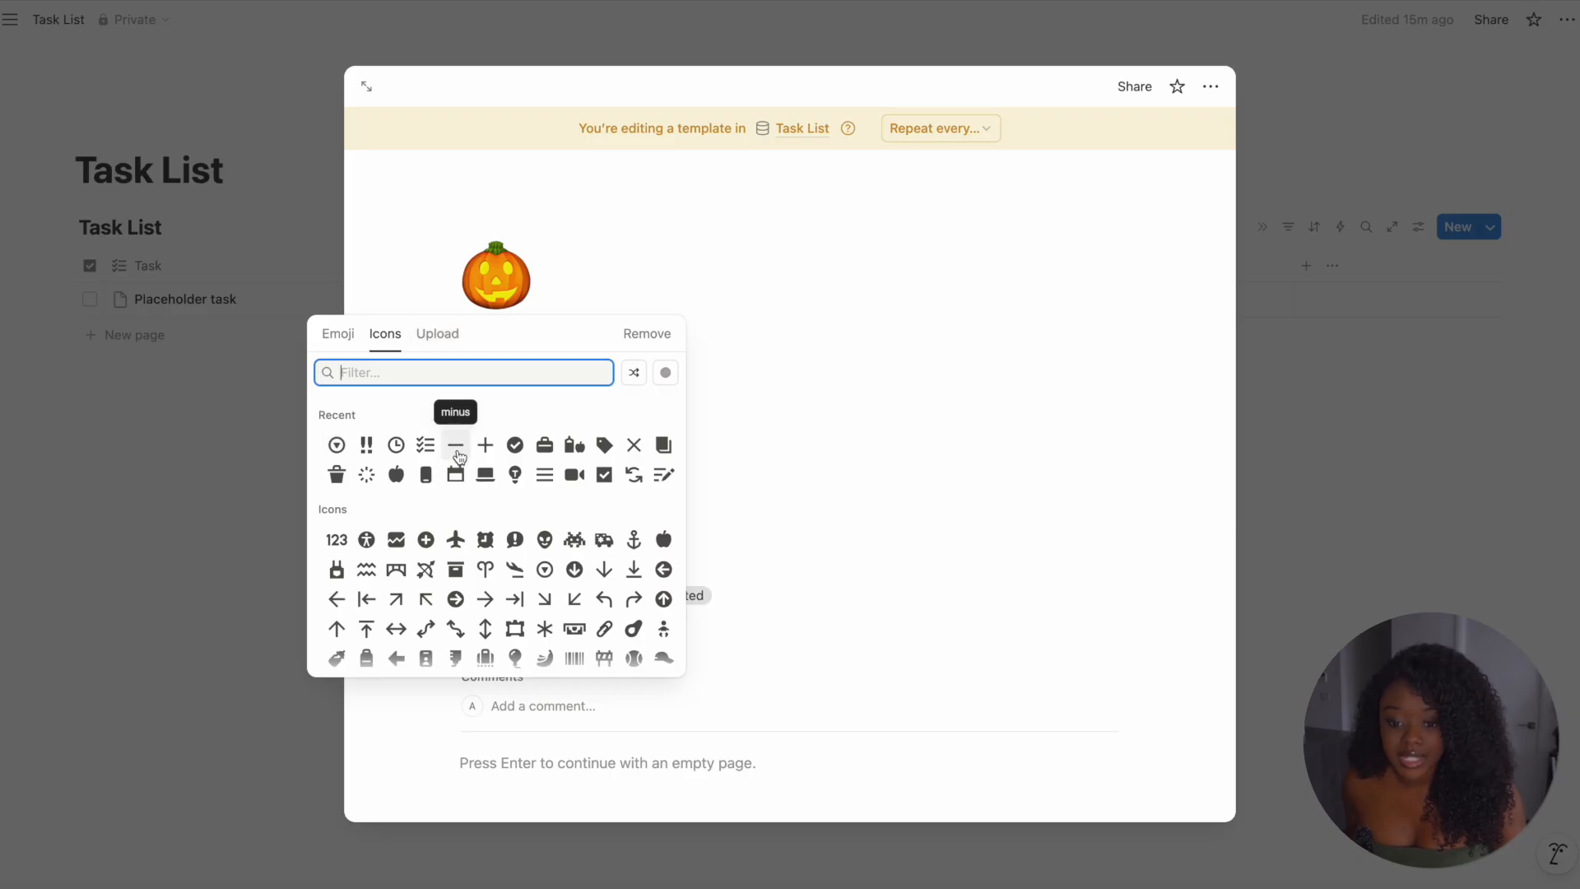
click(458, 452)
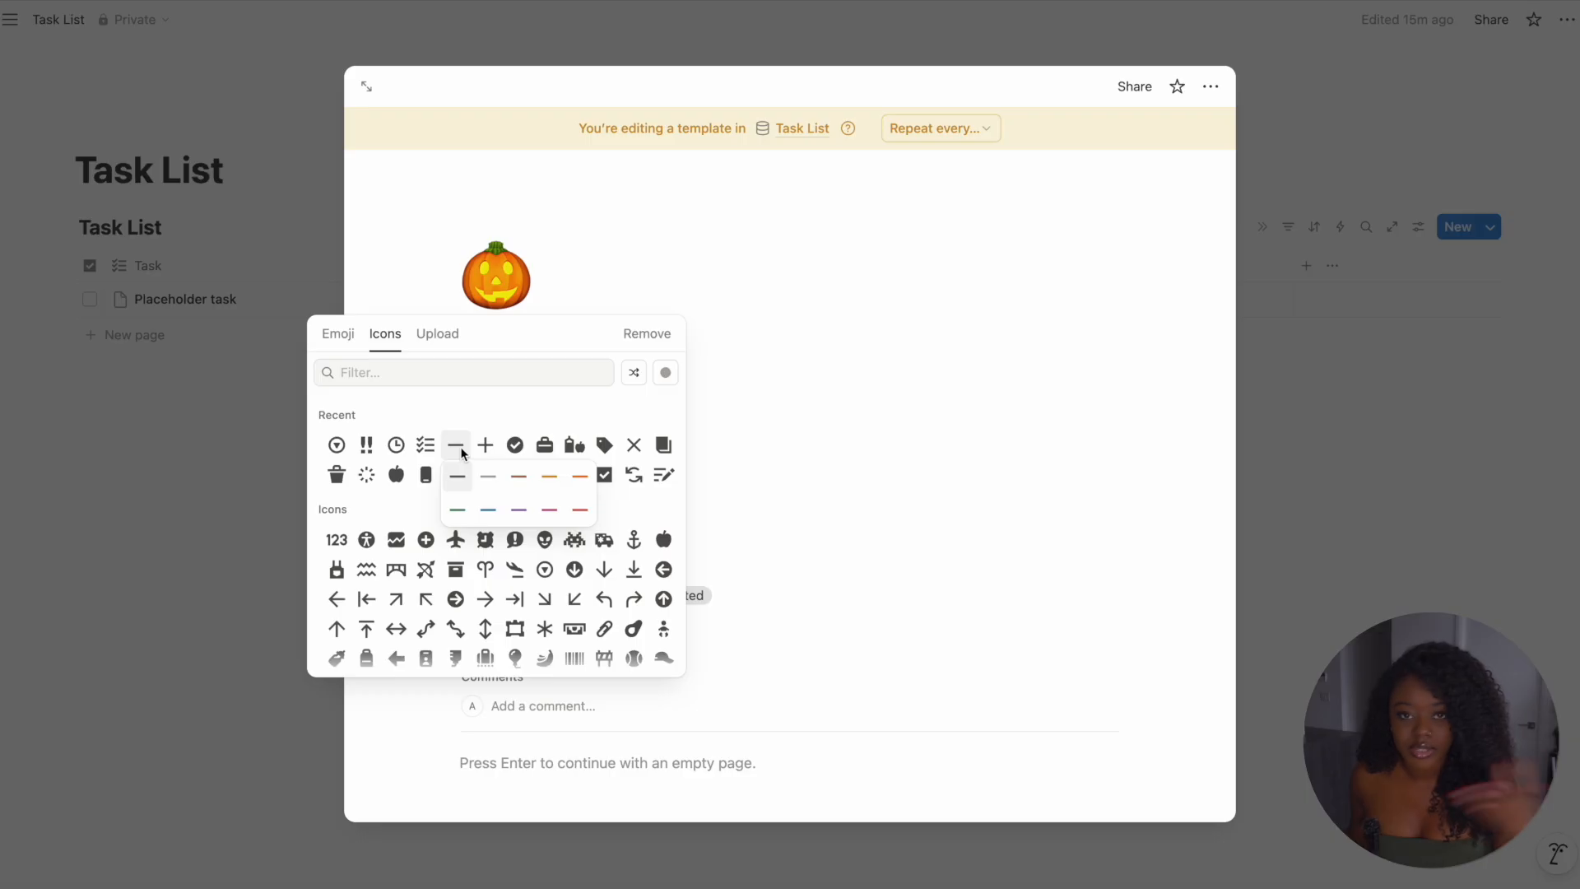
click(459, 478)
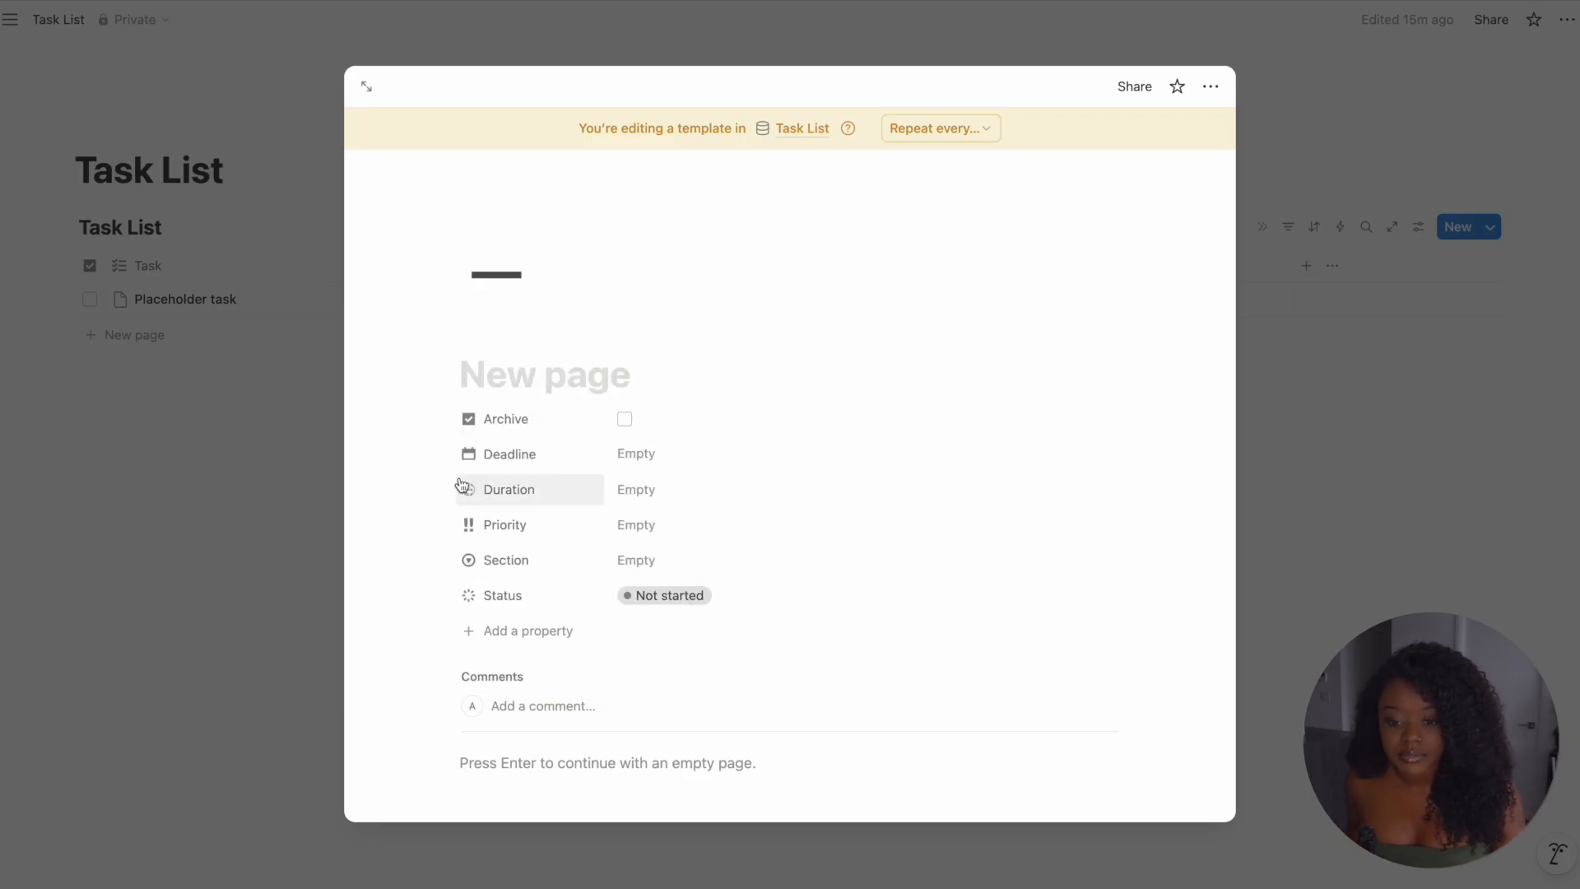
- Title the template "[new task]"
click(525, 375)
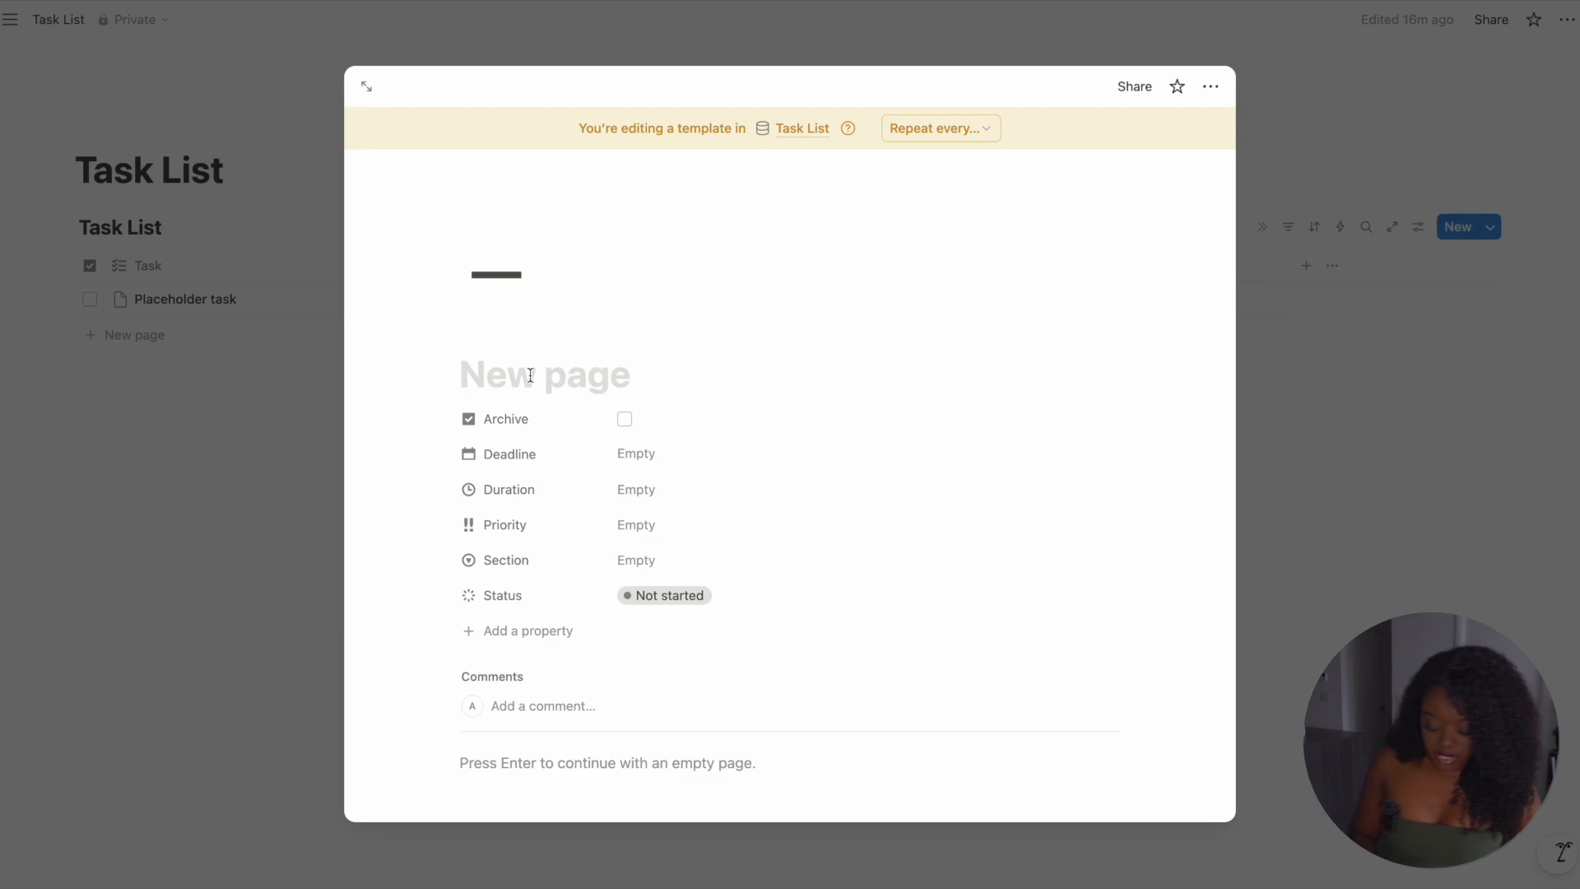
text([new)
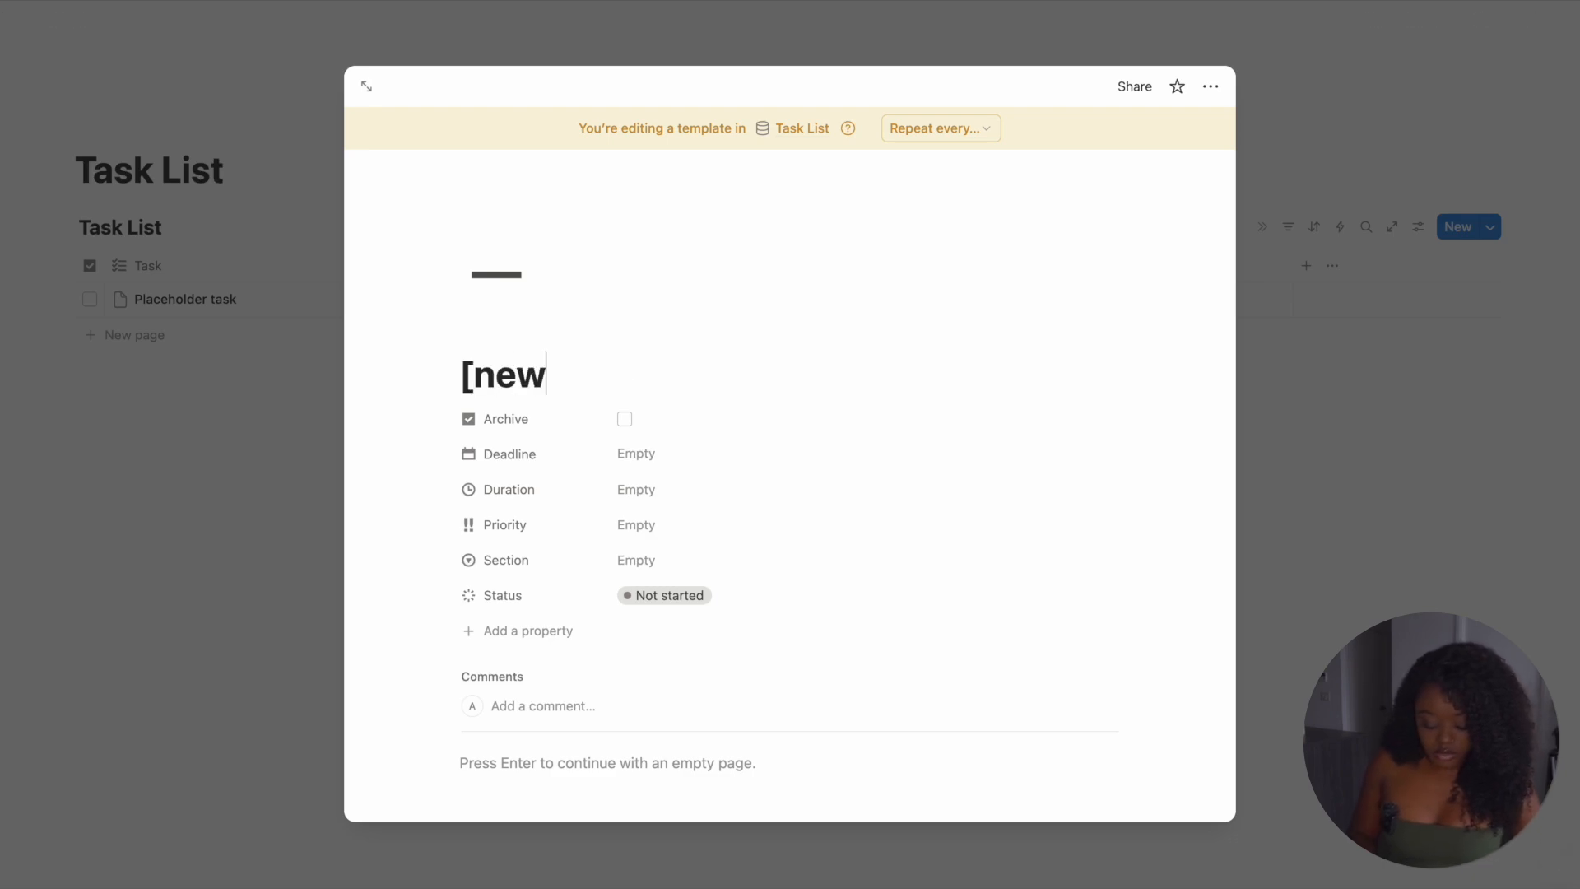
text( task])
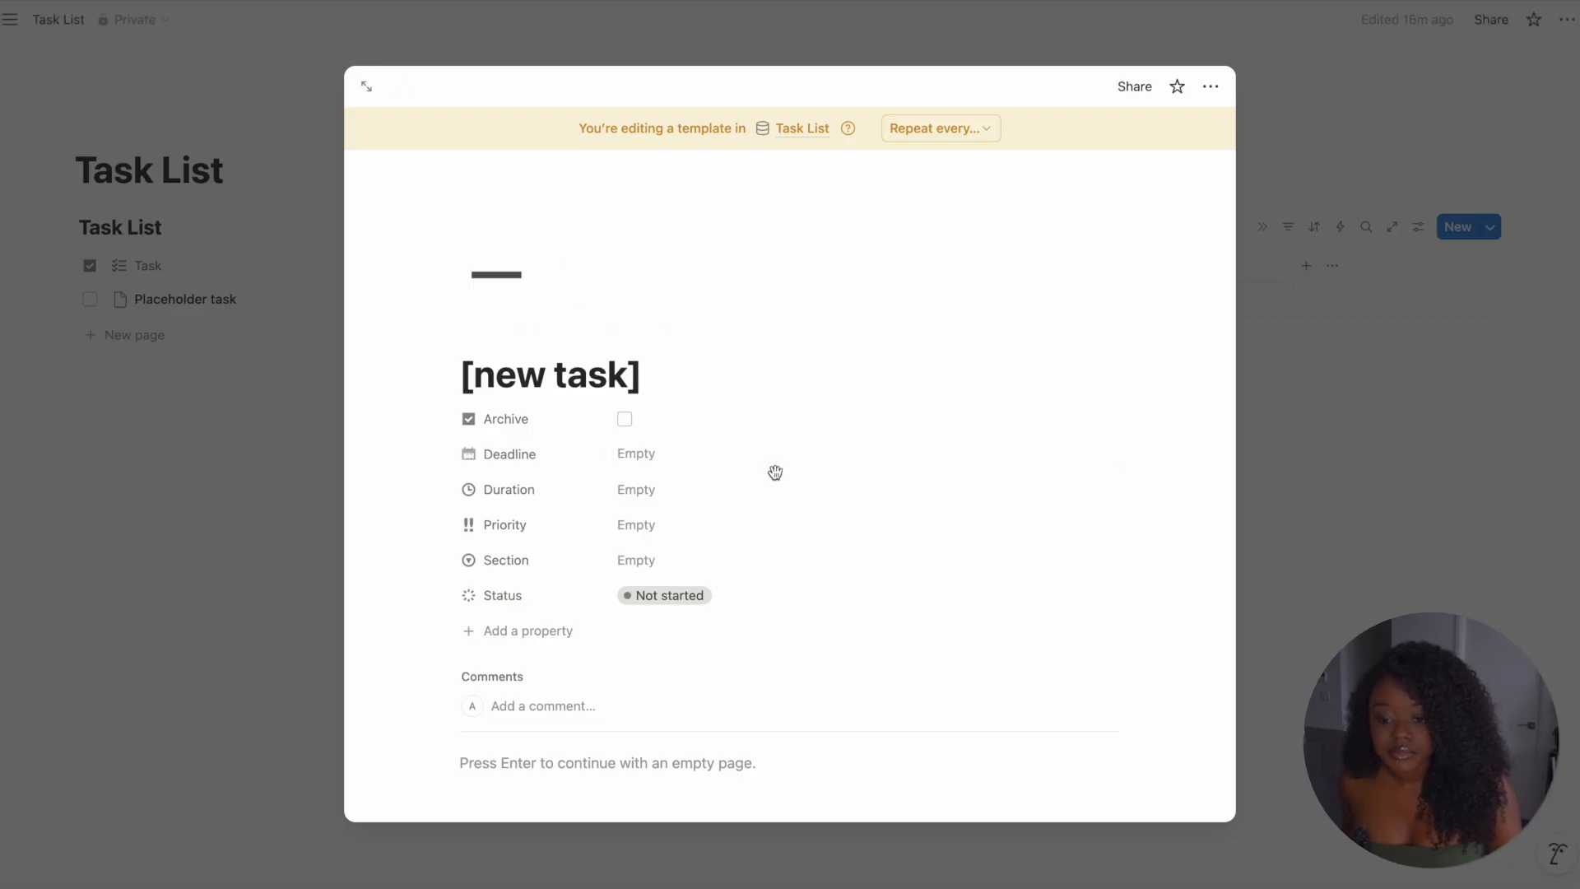
- Add a Heading 1 reading "Notes:" to the template's body with an empty line below it, and close the template
scroll(772, 453, down, 4)
scroll(772, 436, down, 2)
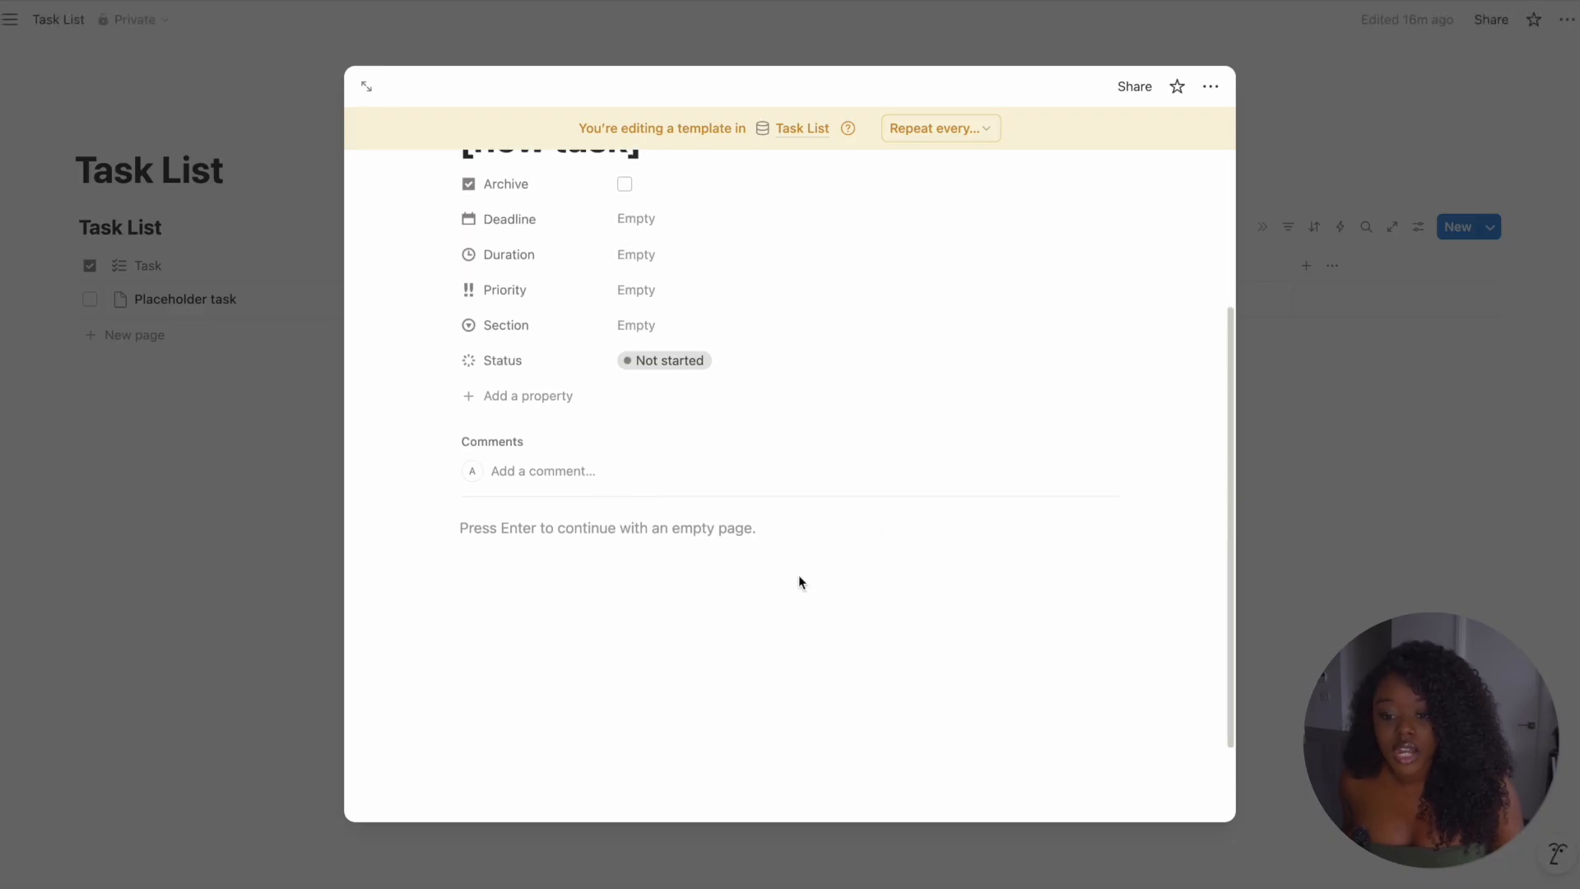
click(536, 527)
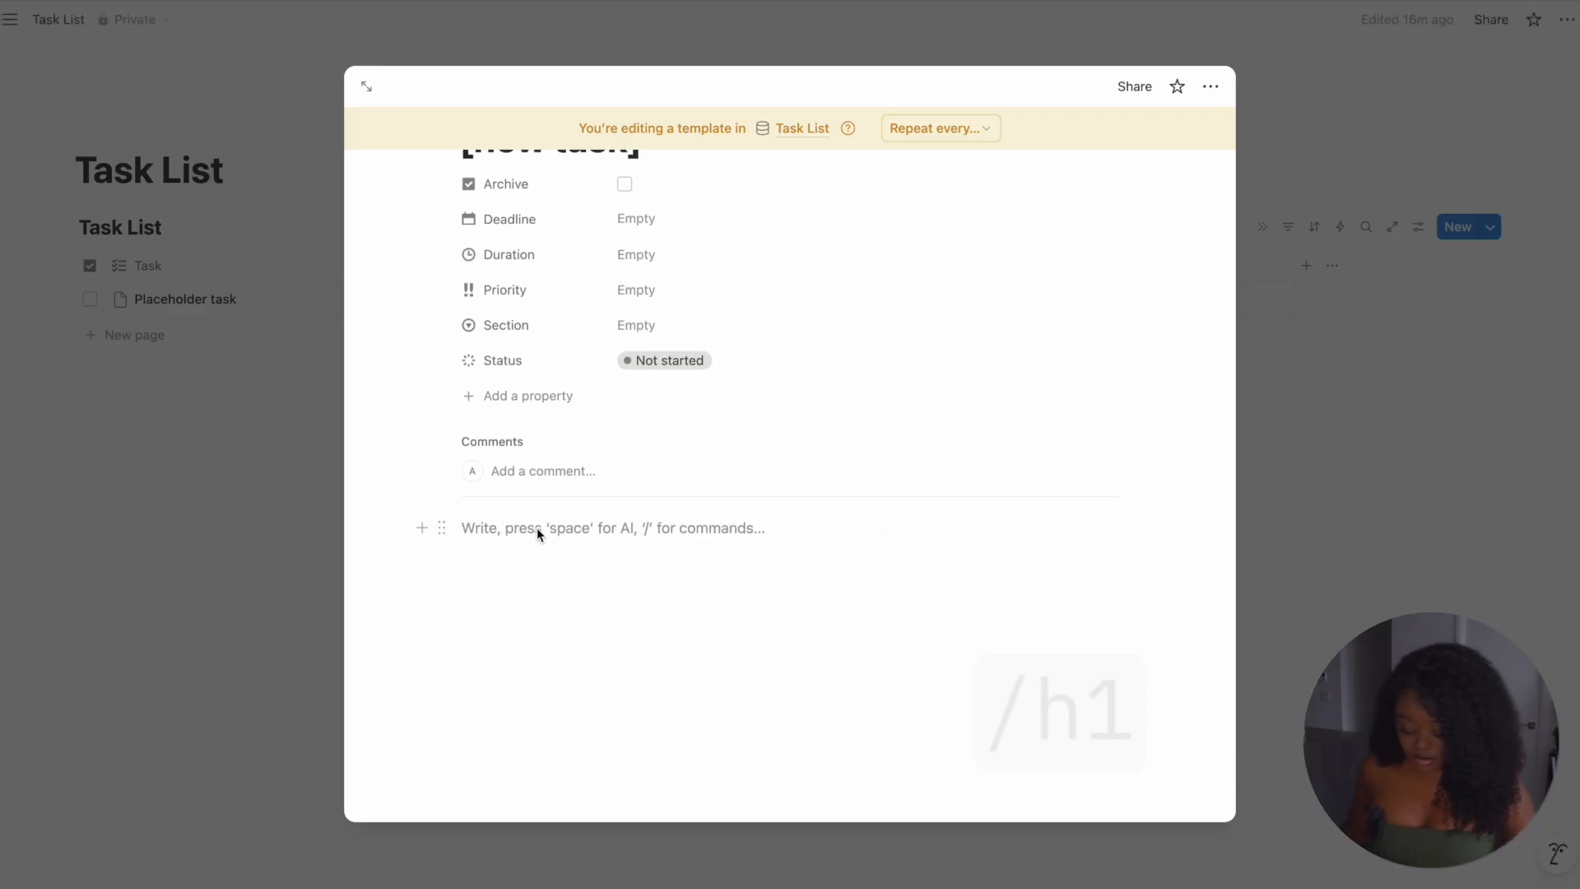
text(/)
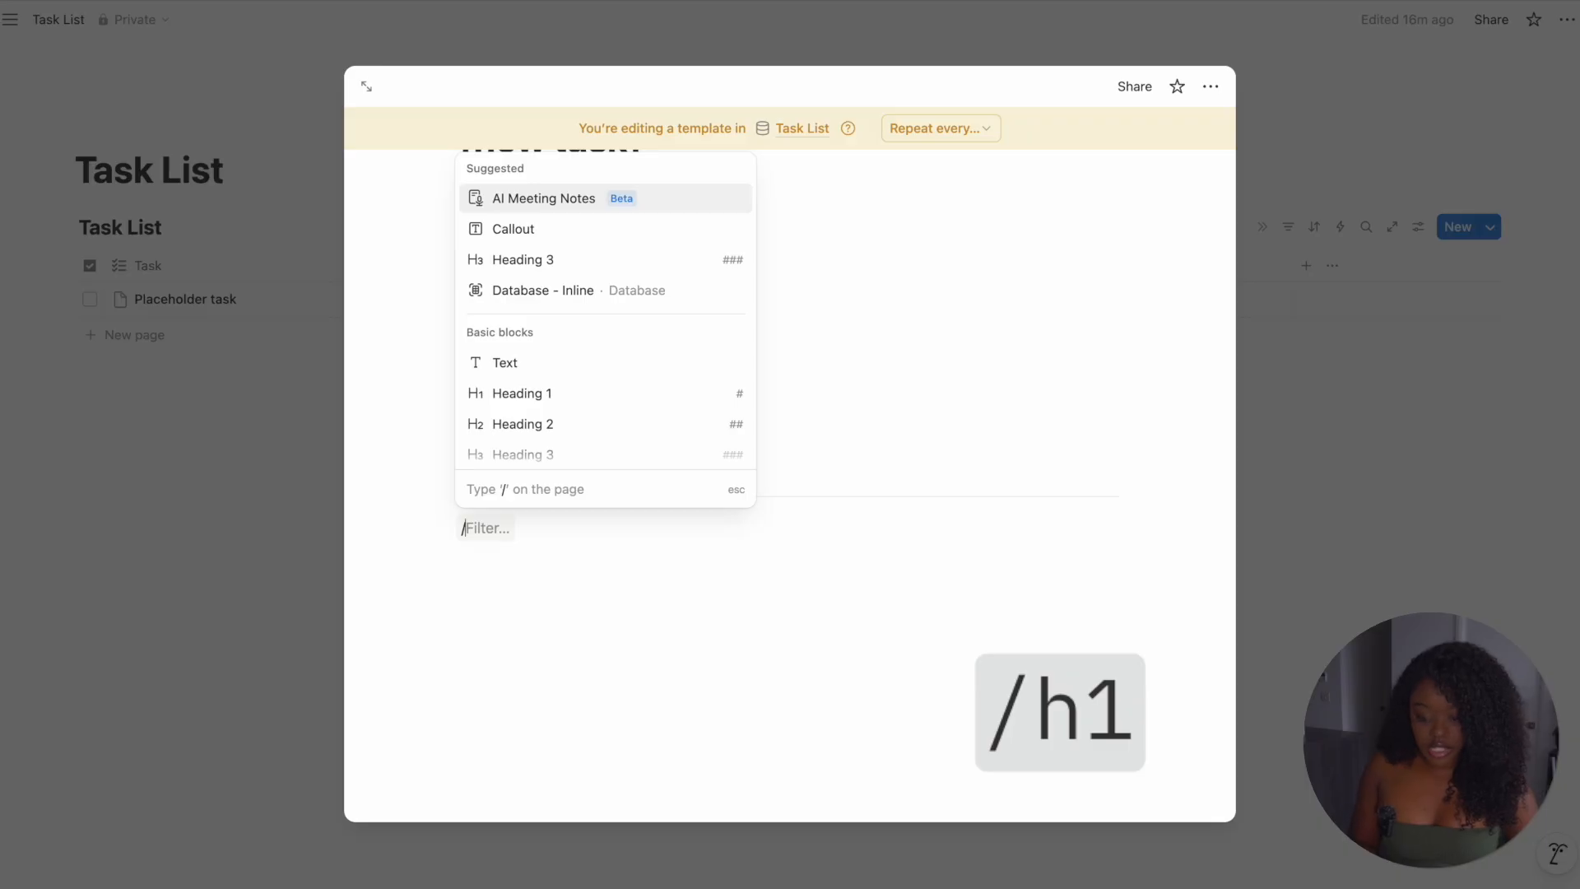
text(h1)
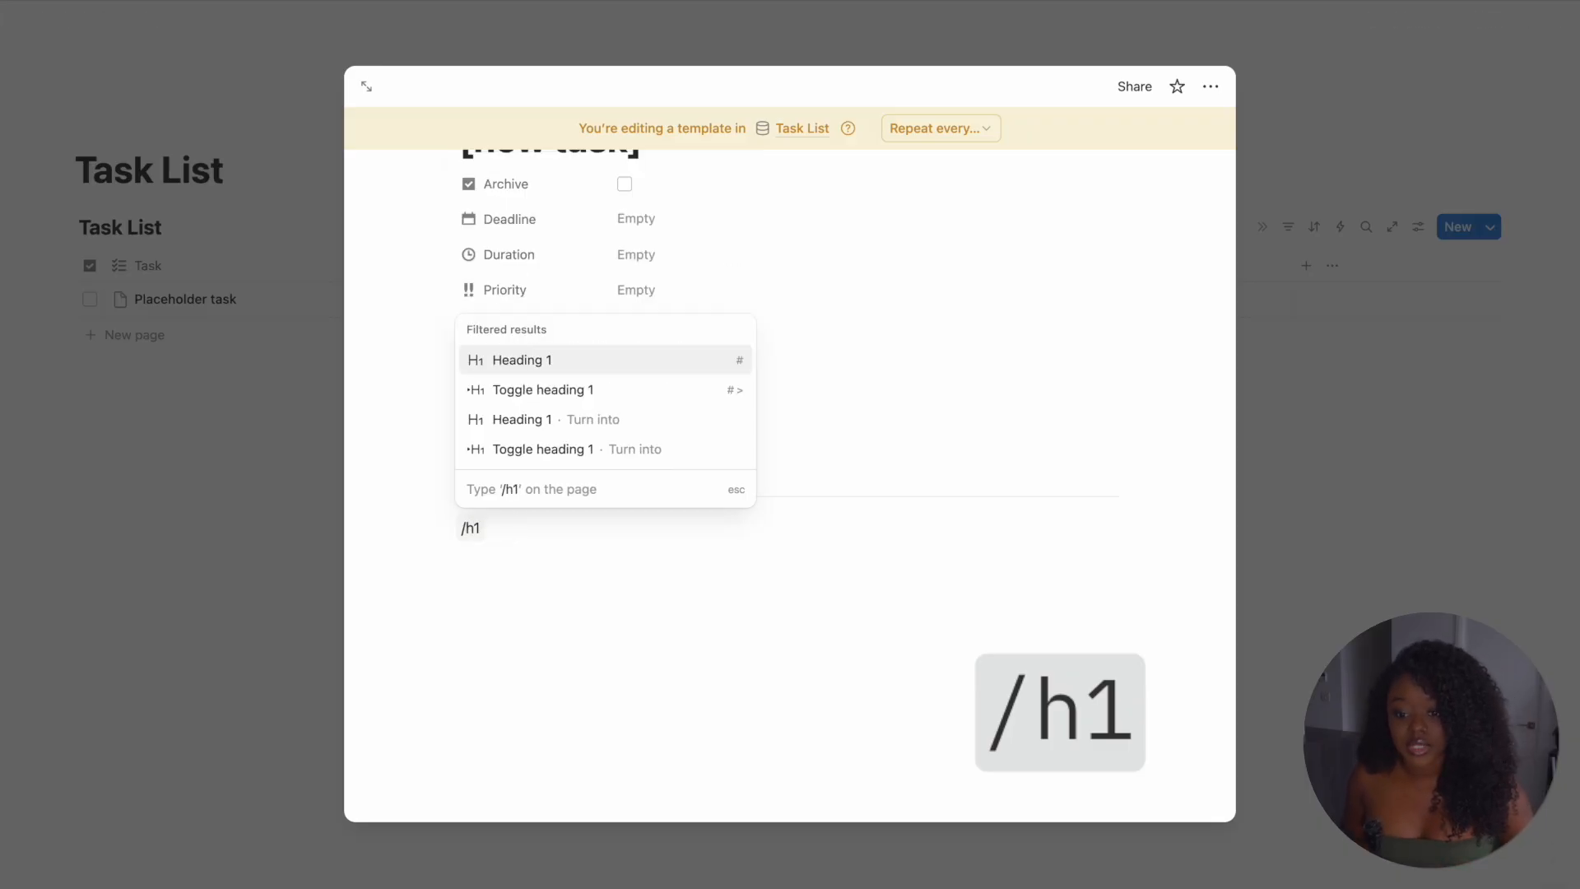
key(Return)
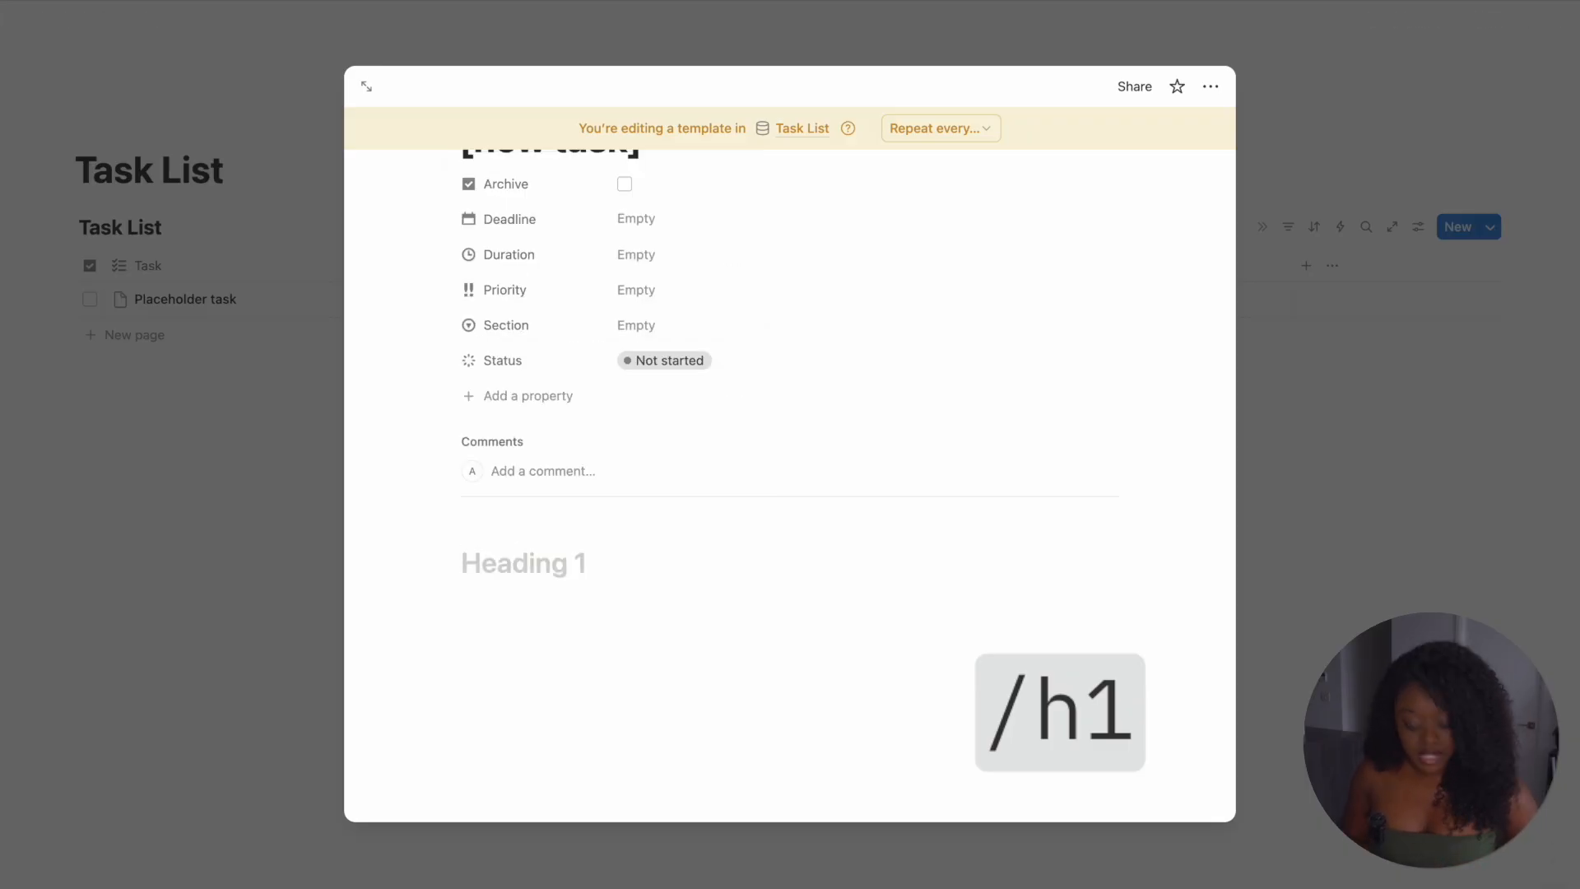
text(Notes:)
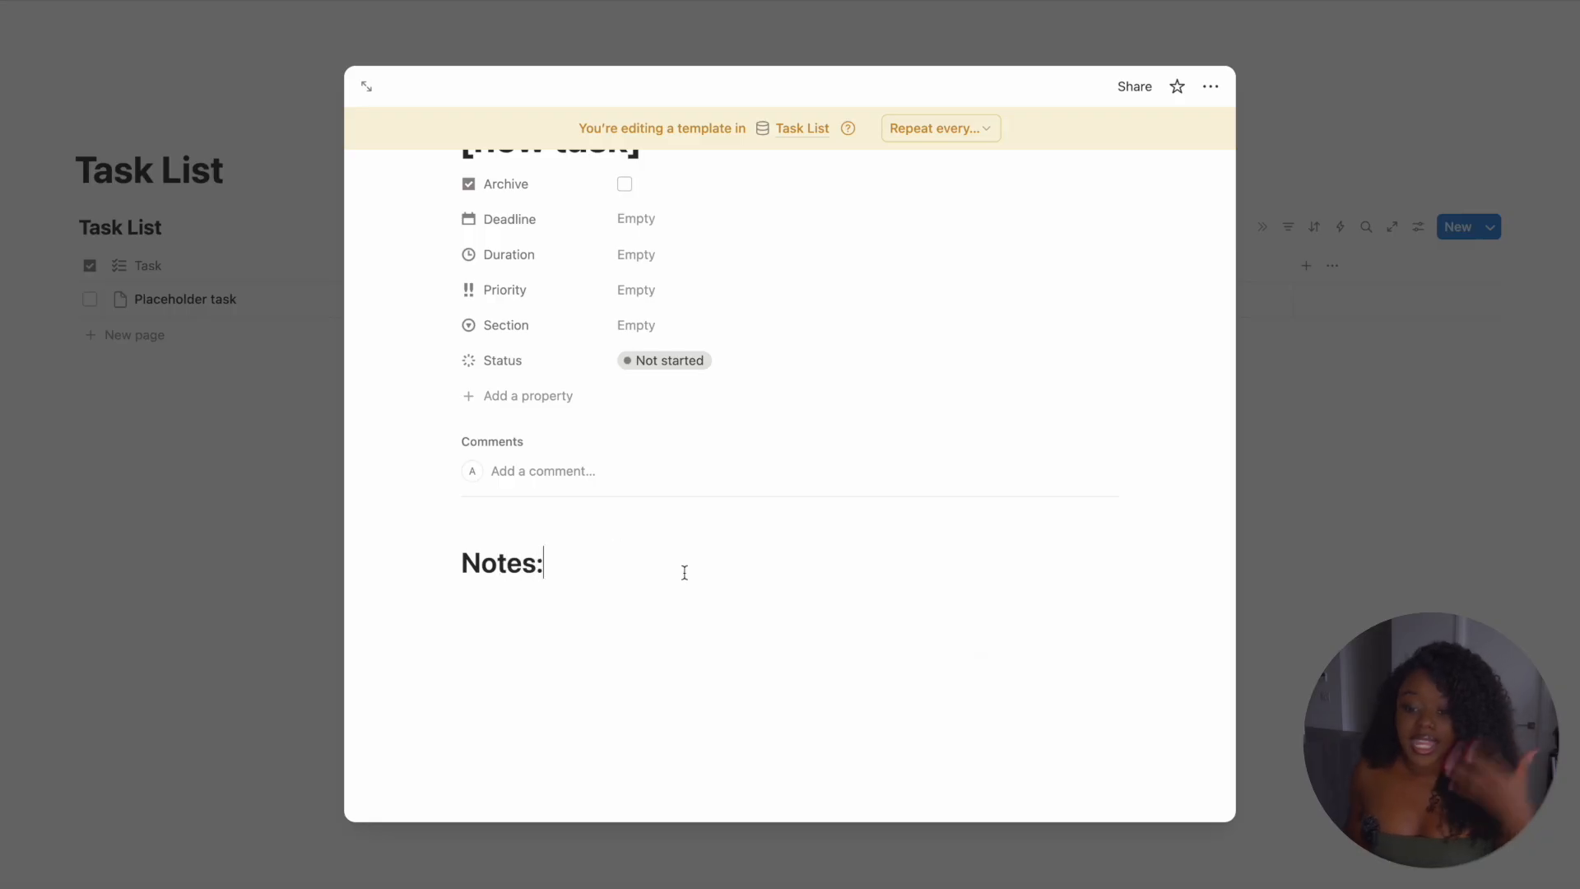
key(Return)
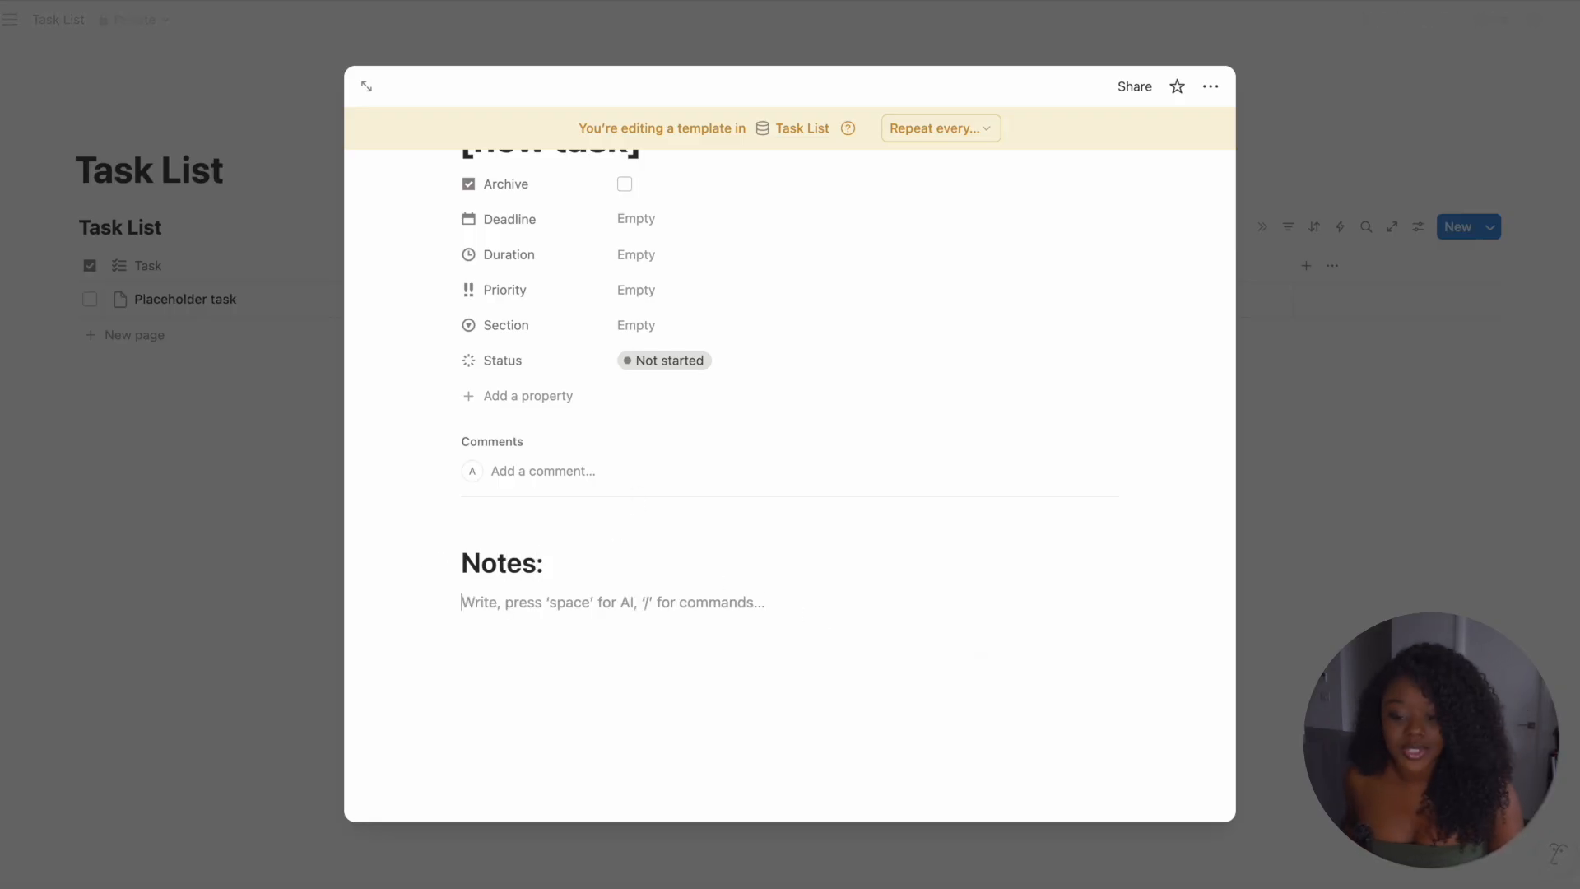
scroll(586, 583, up, 3)
scroll(646, 477, up, 1)
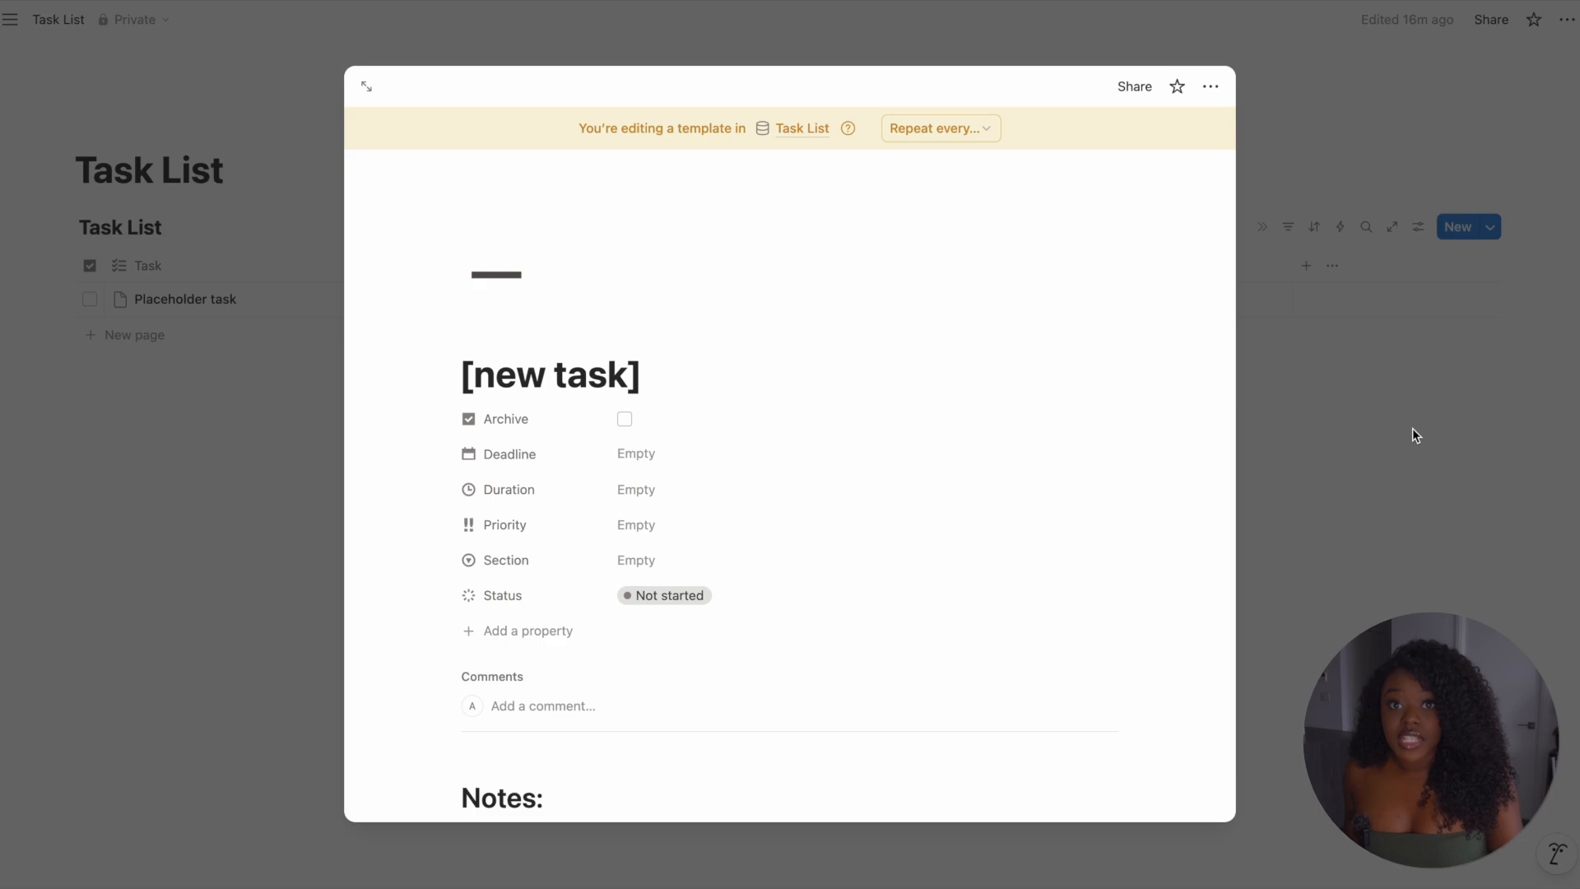
click(1386, 468)
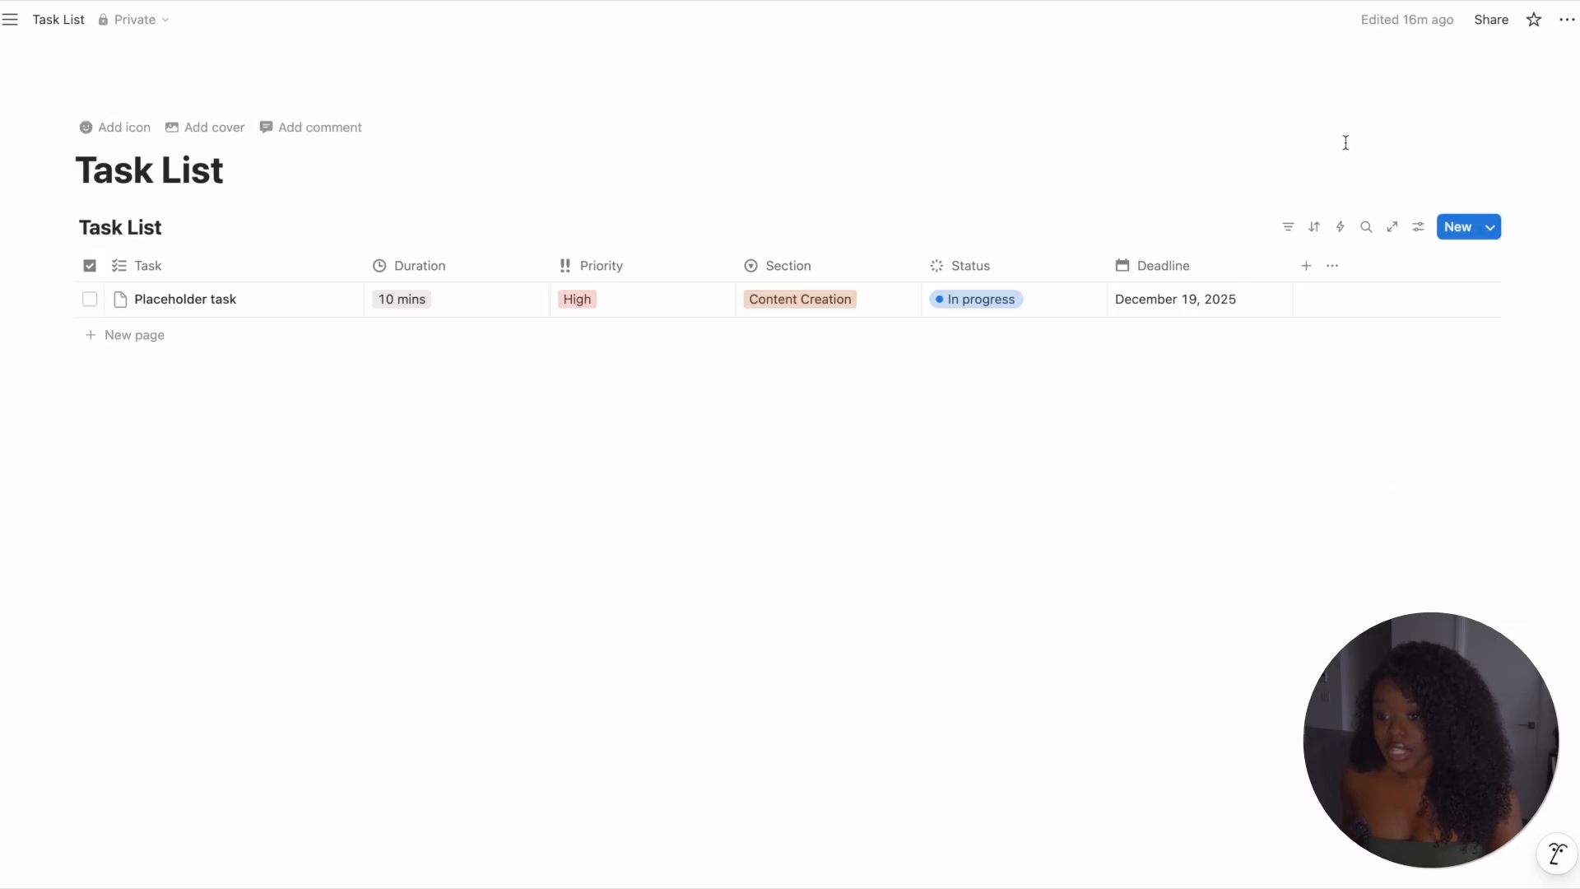
- Set the [new task] template as the default for all views in Task List
click(1493, 230)
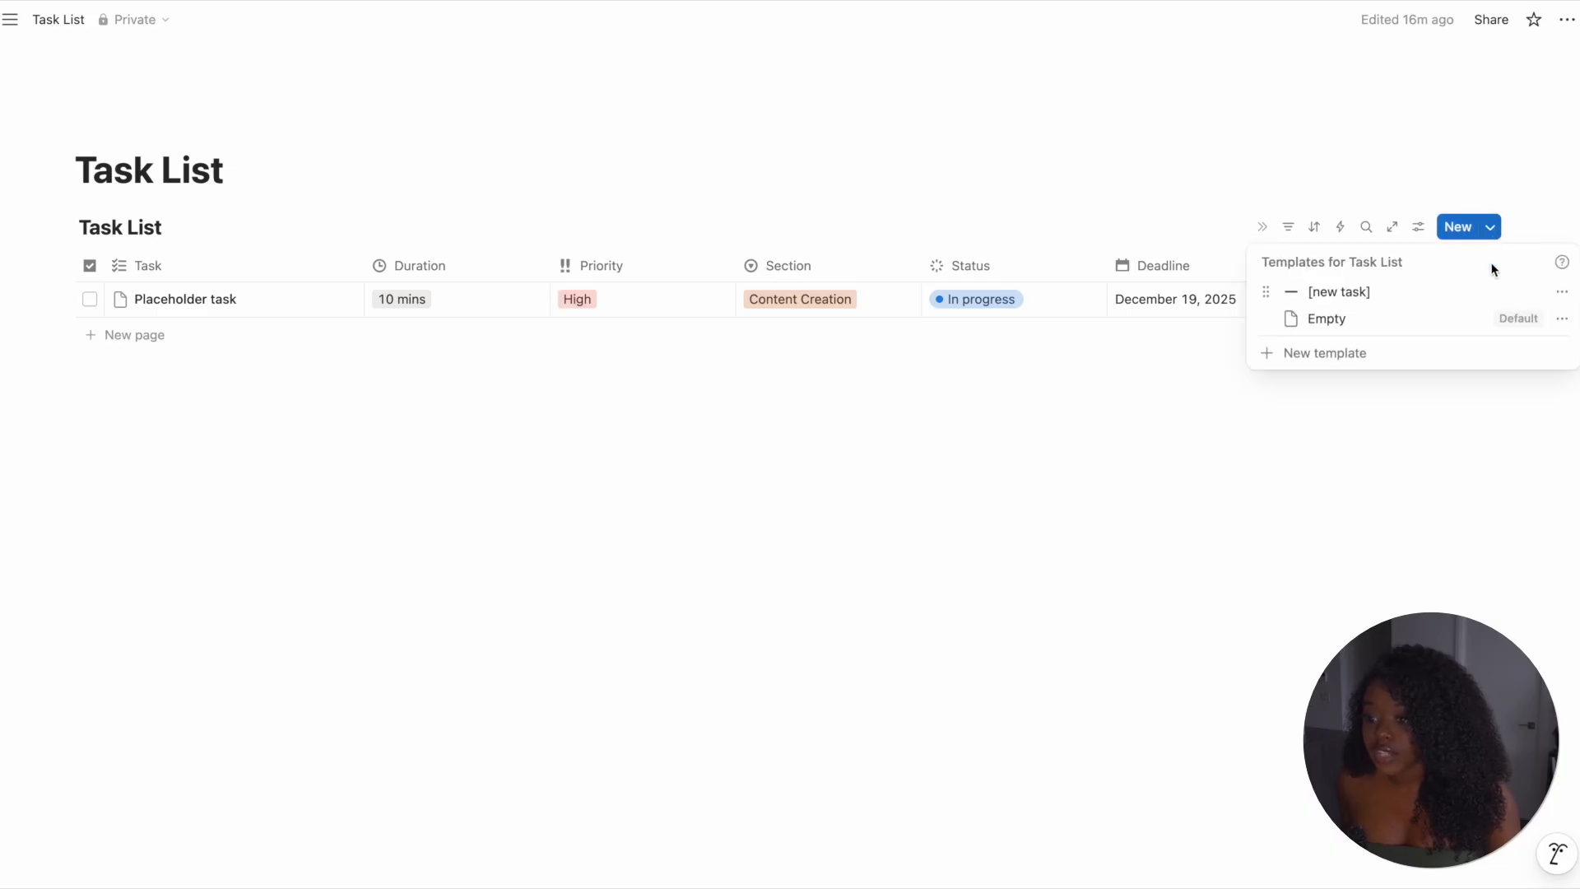
click(1563, 292)
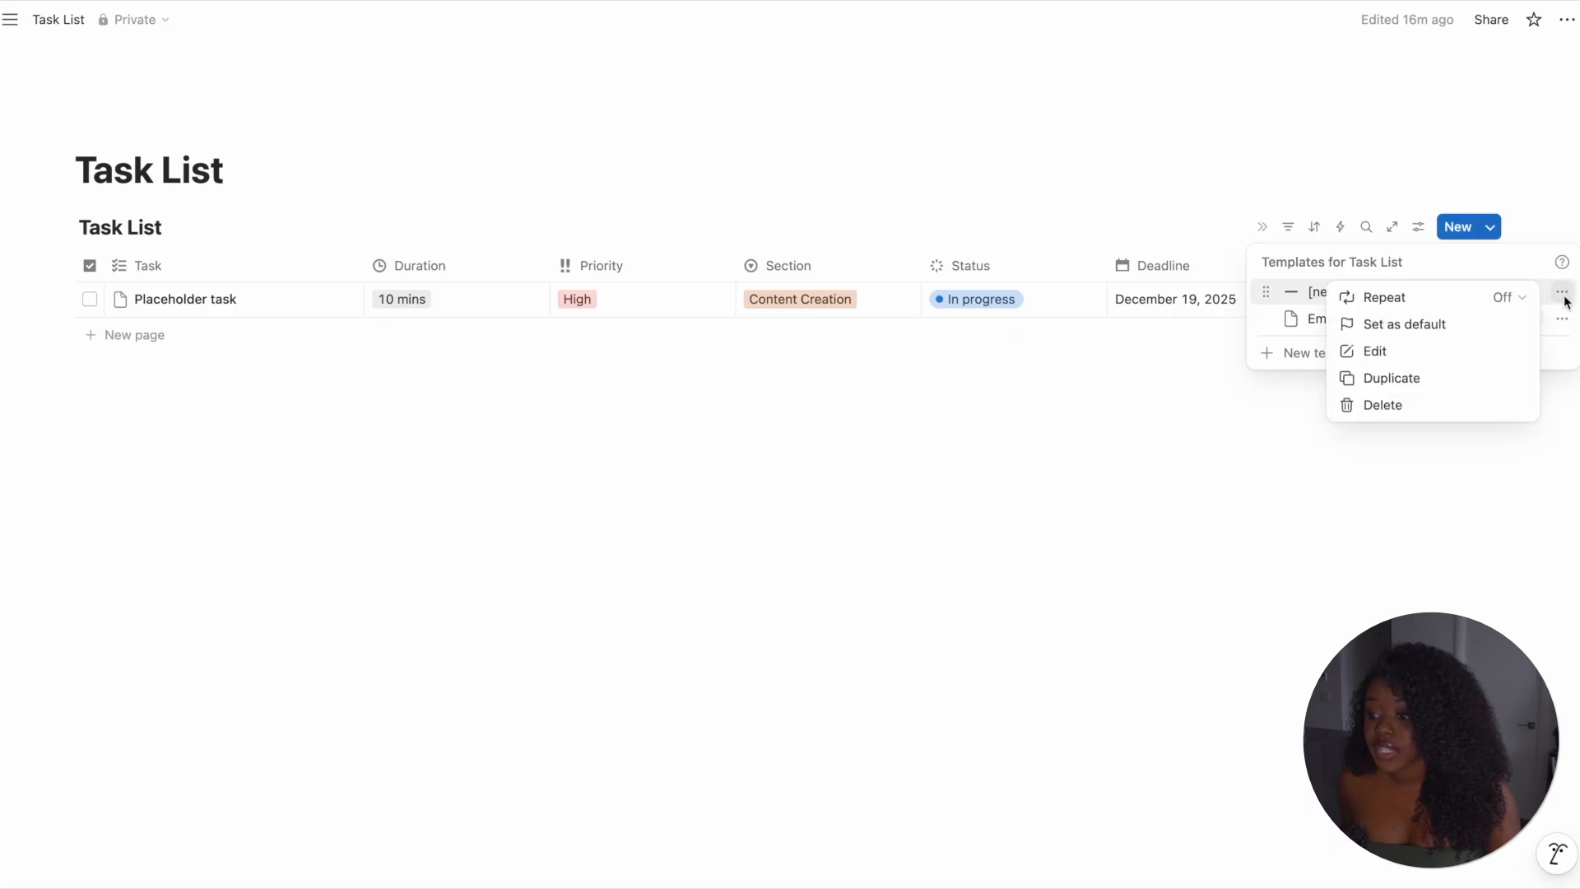
click(1401, 324)
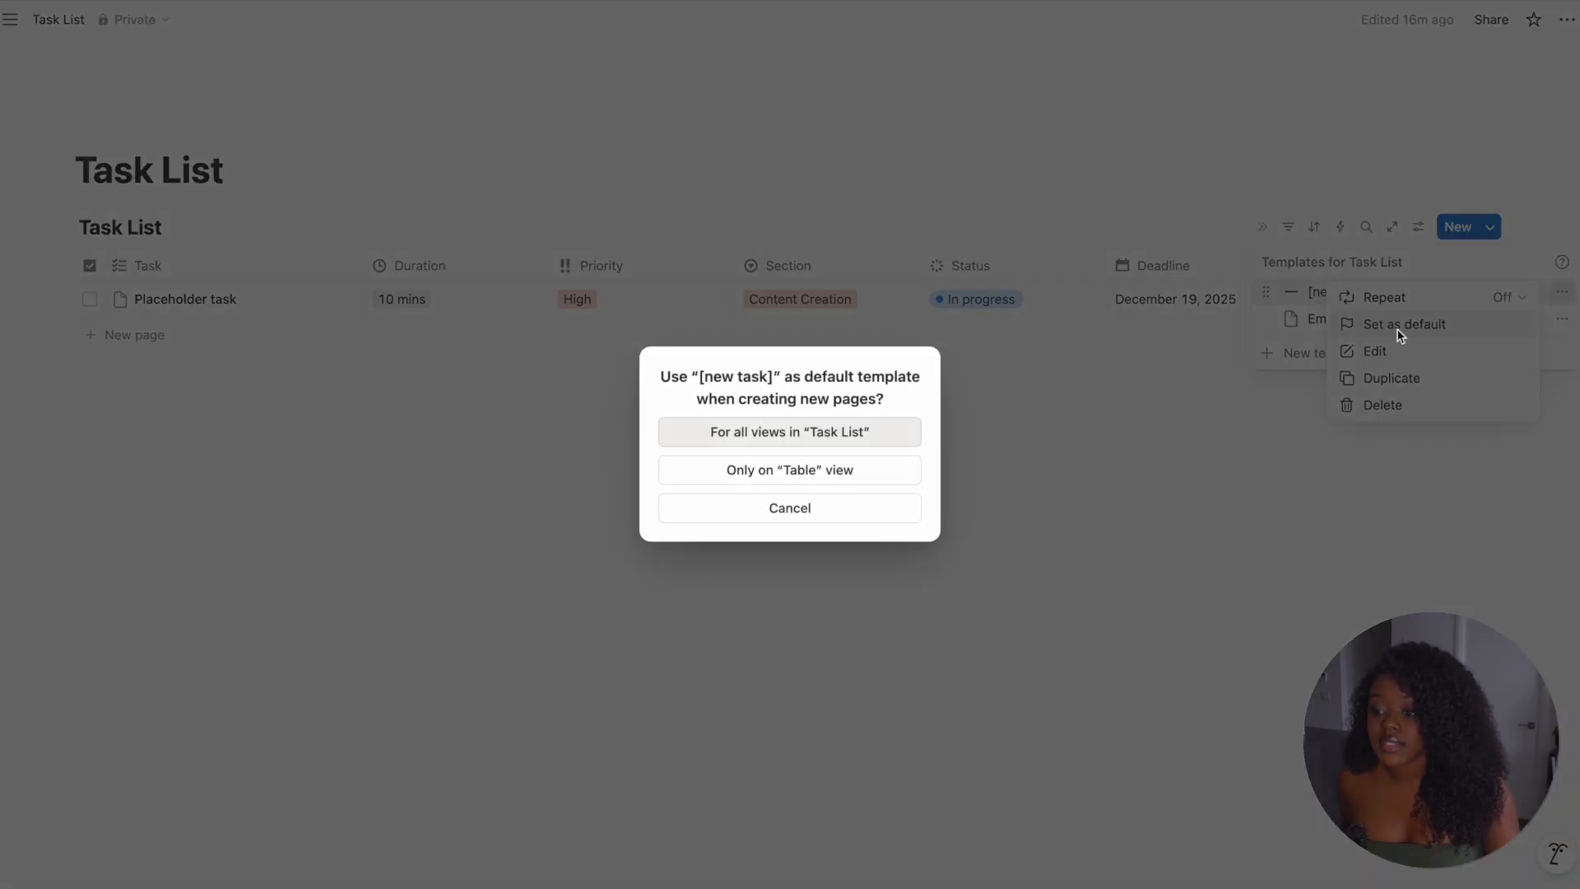
click(749, 441)
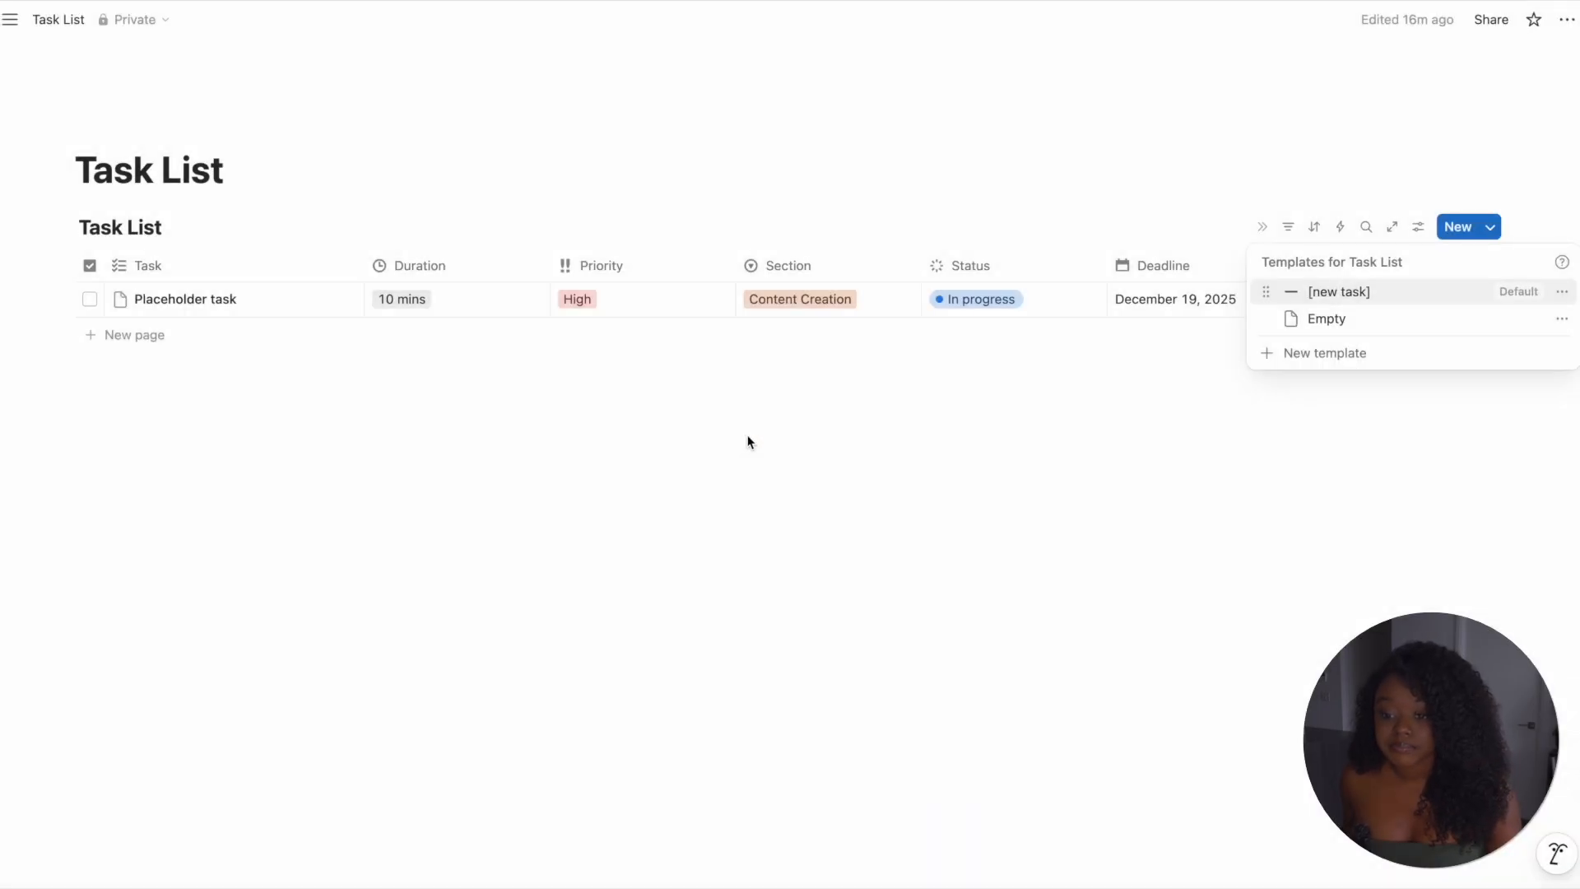
click(747, 437)
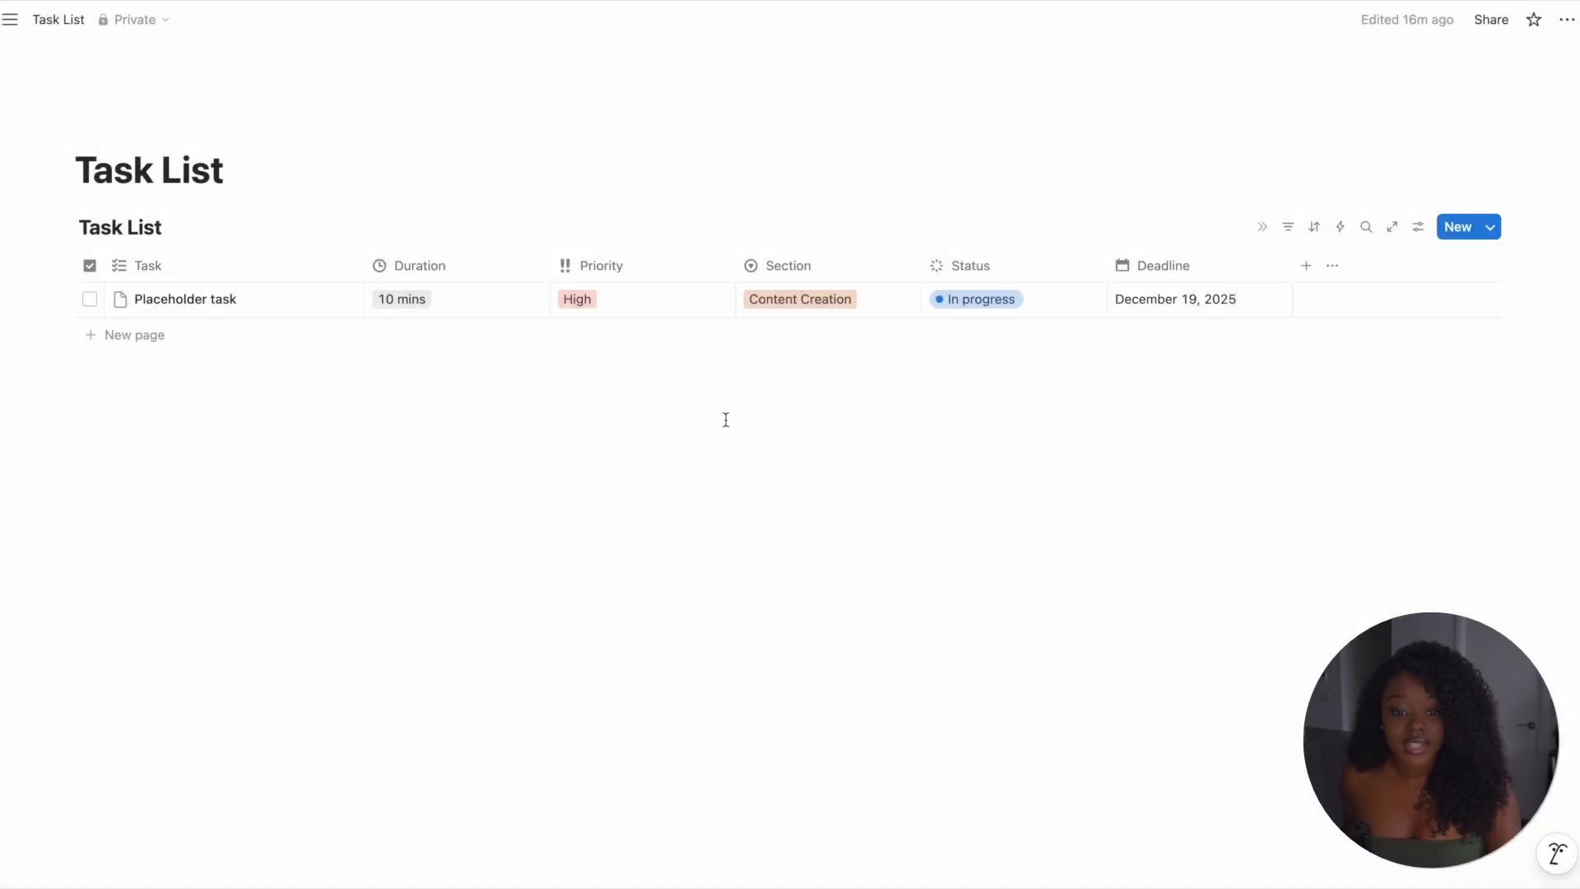
- Add a row from the default [new task] template below the Placeholder task and check its page contents
click(123, 336)
key(Escape)
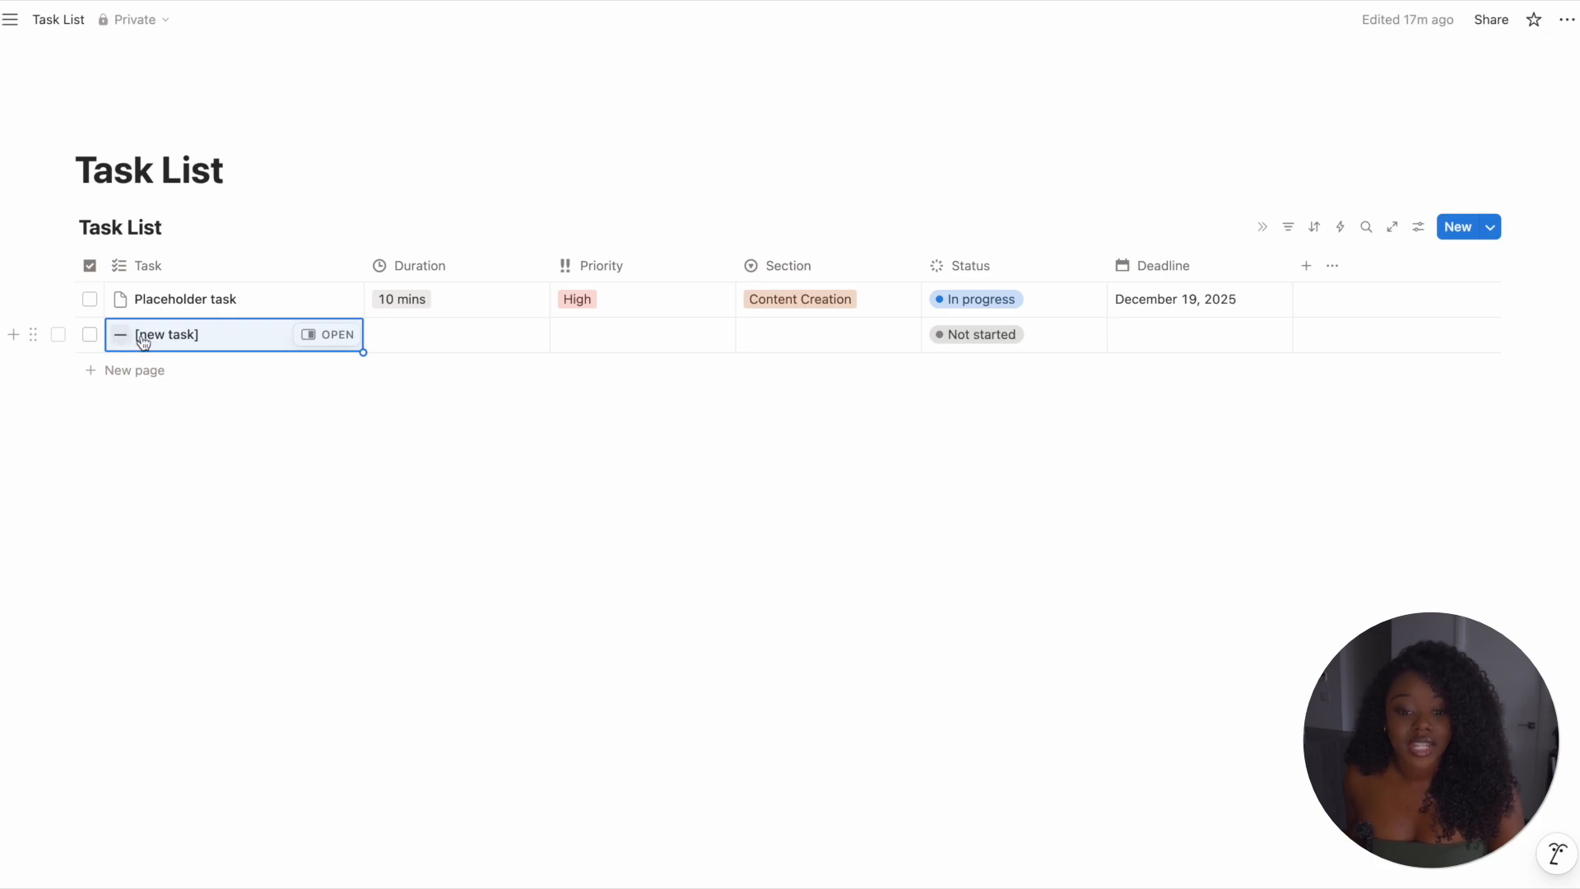
click(324, 338)
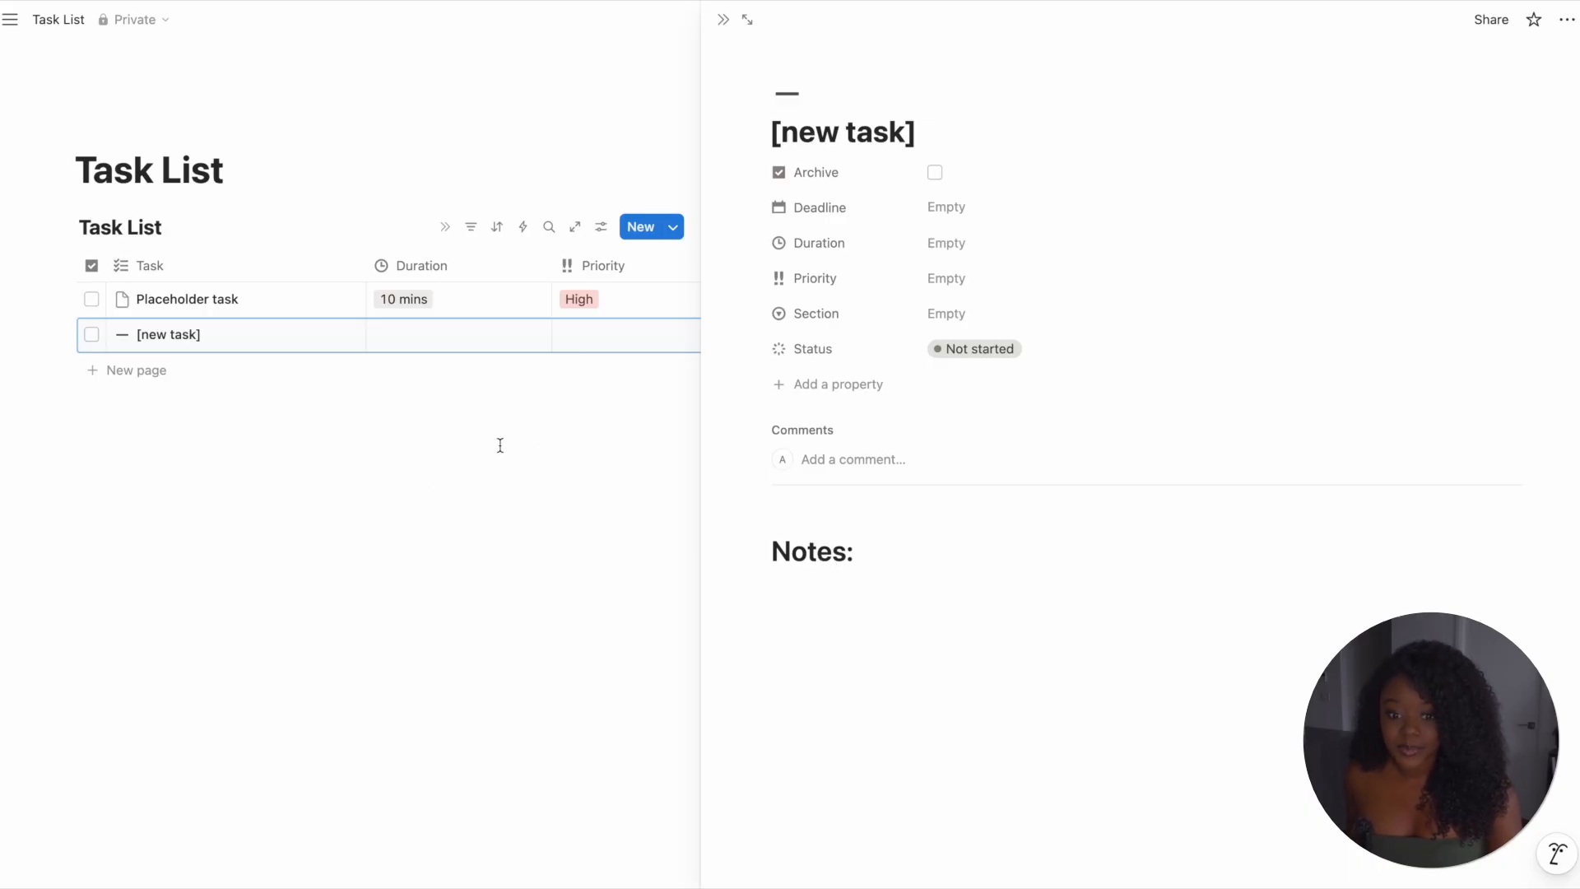
click(576, 461)
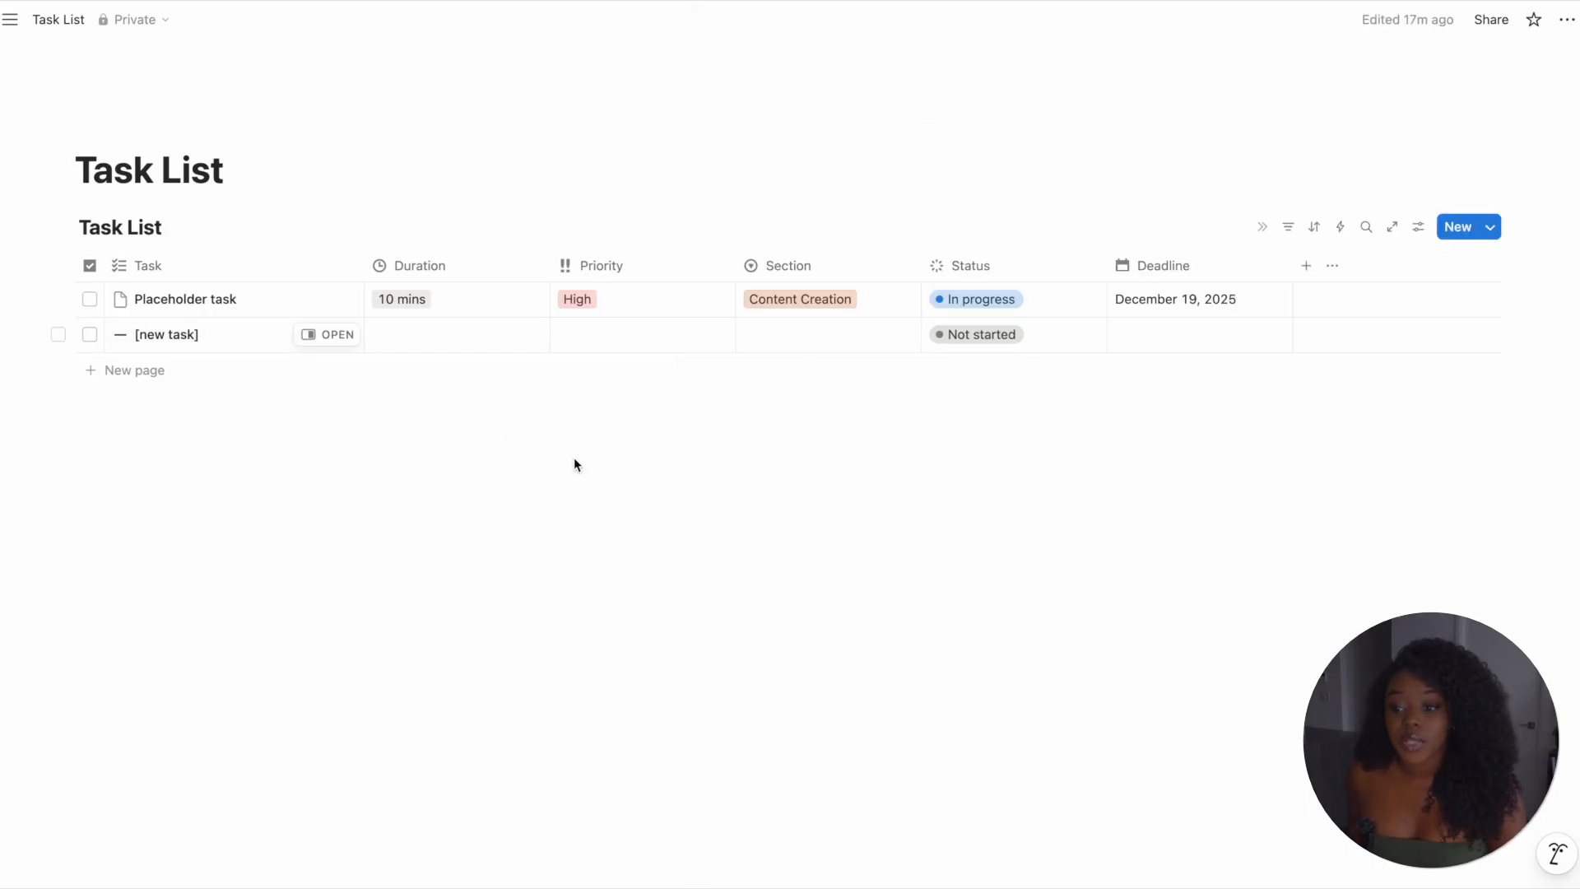
- Try ticking and clearing the Archive checkboxes of the Placeholder task and [new task] rows
click(90, 300)
click(90, 334)
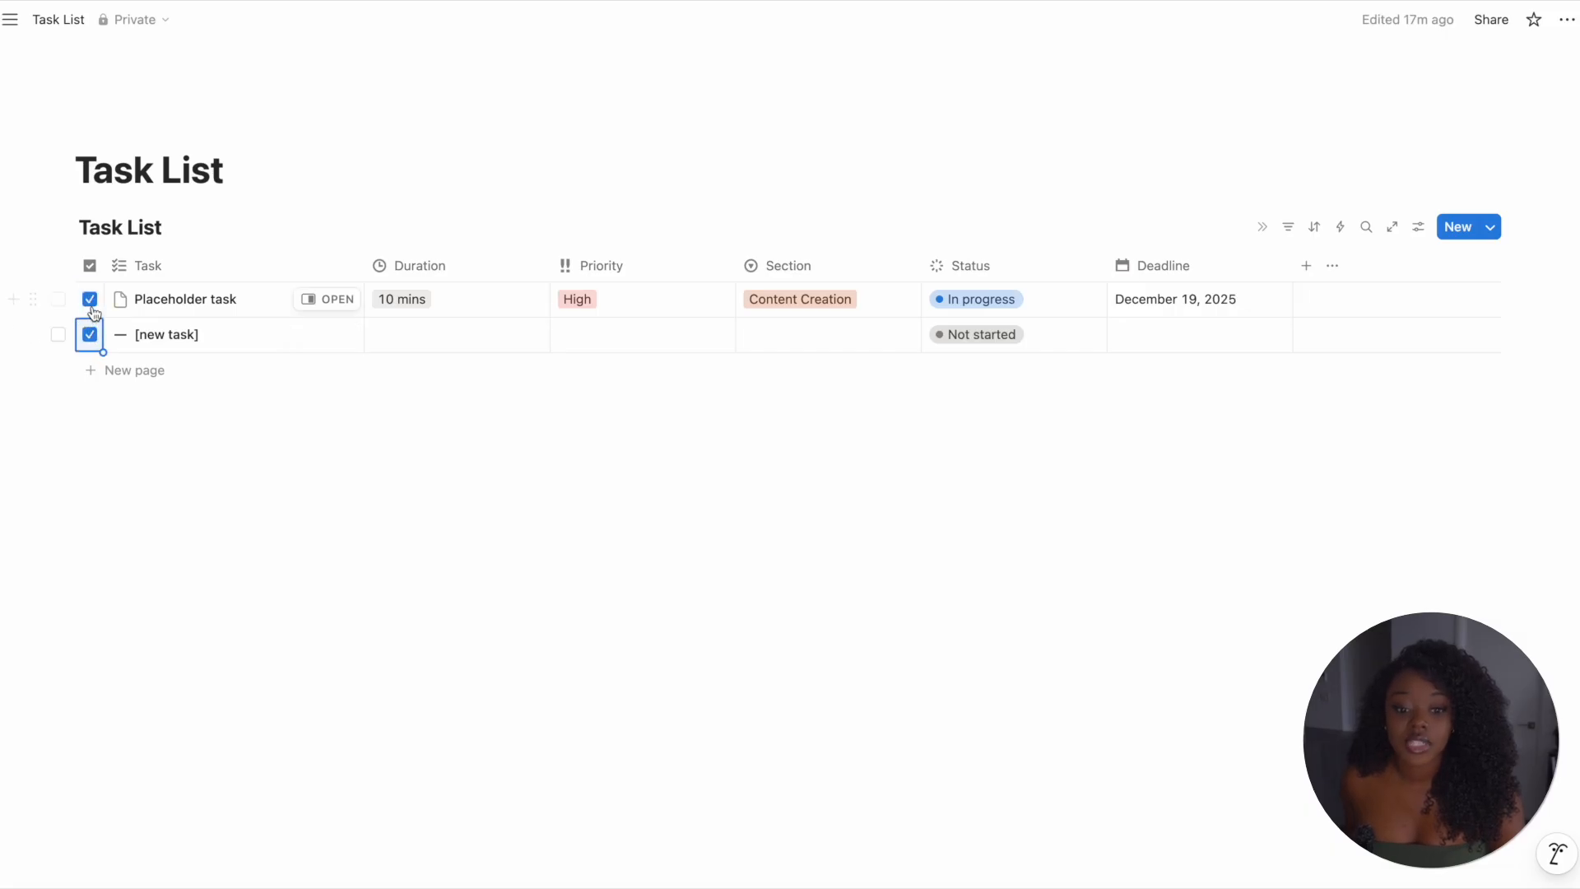
click(90, 334)
click(90, 300)
click(90, 335)
click(90, 300)
click(90, 334)
click(90, 334)
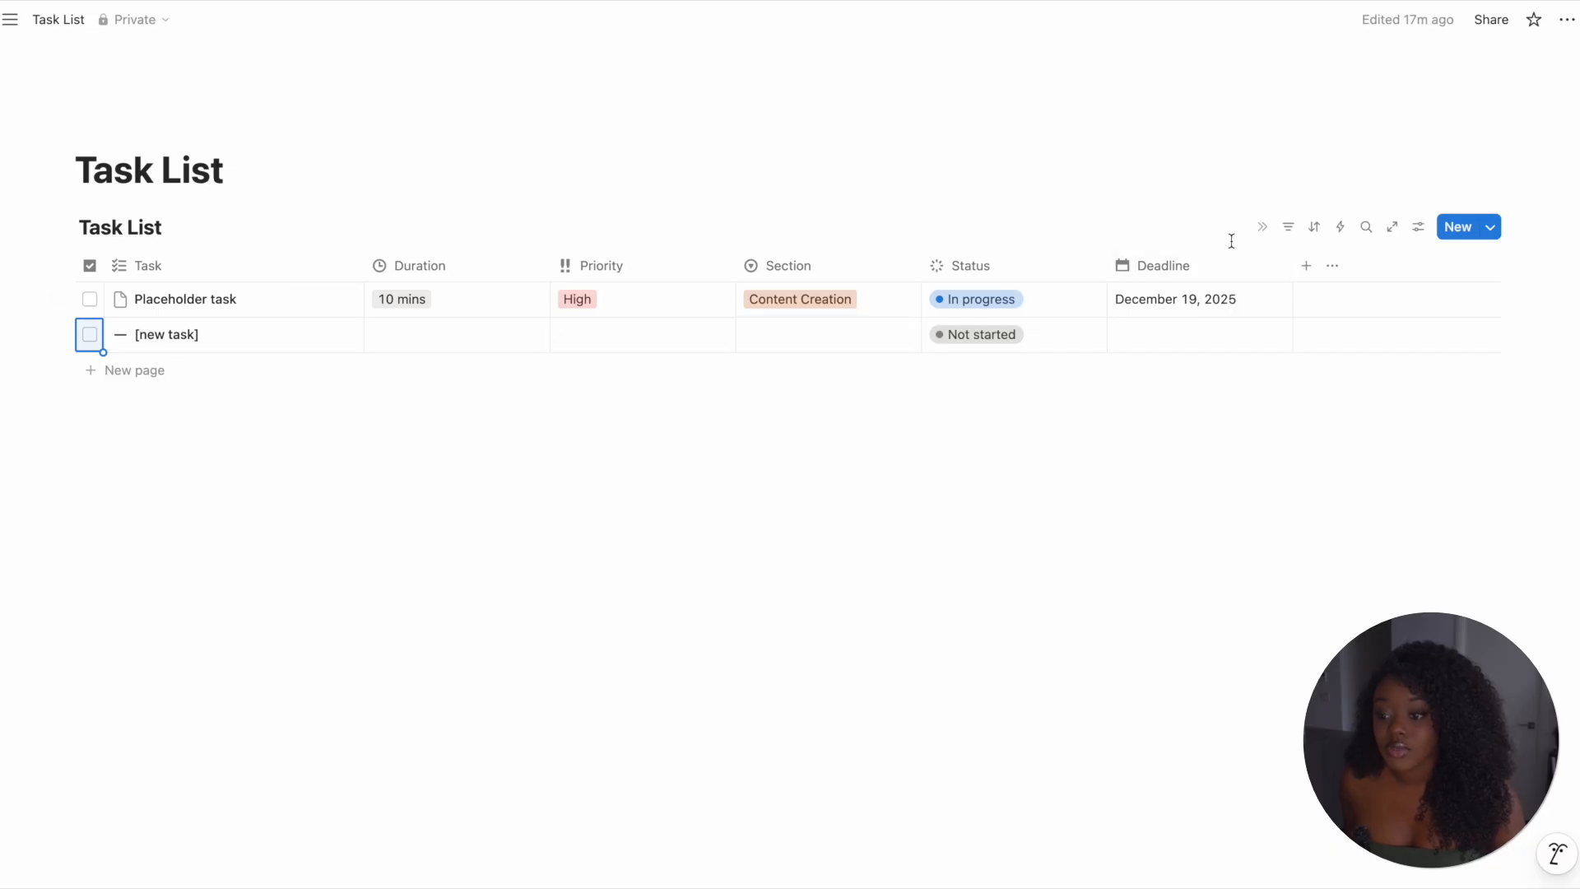
- Filter the table to rows whose Archive is Unchecked and collapse the filter bar
click(1289, 228)
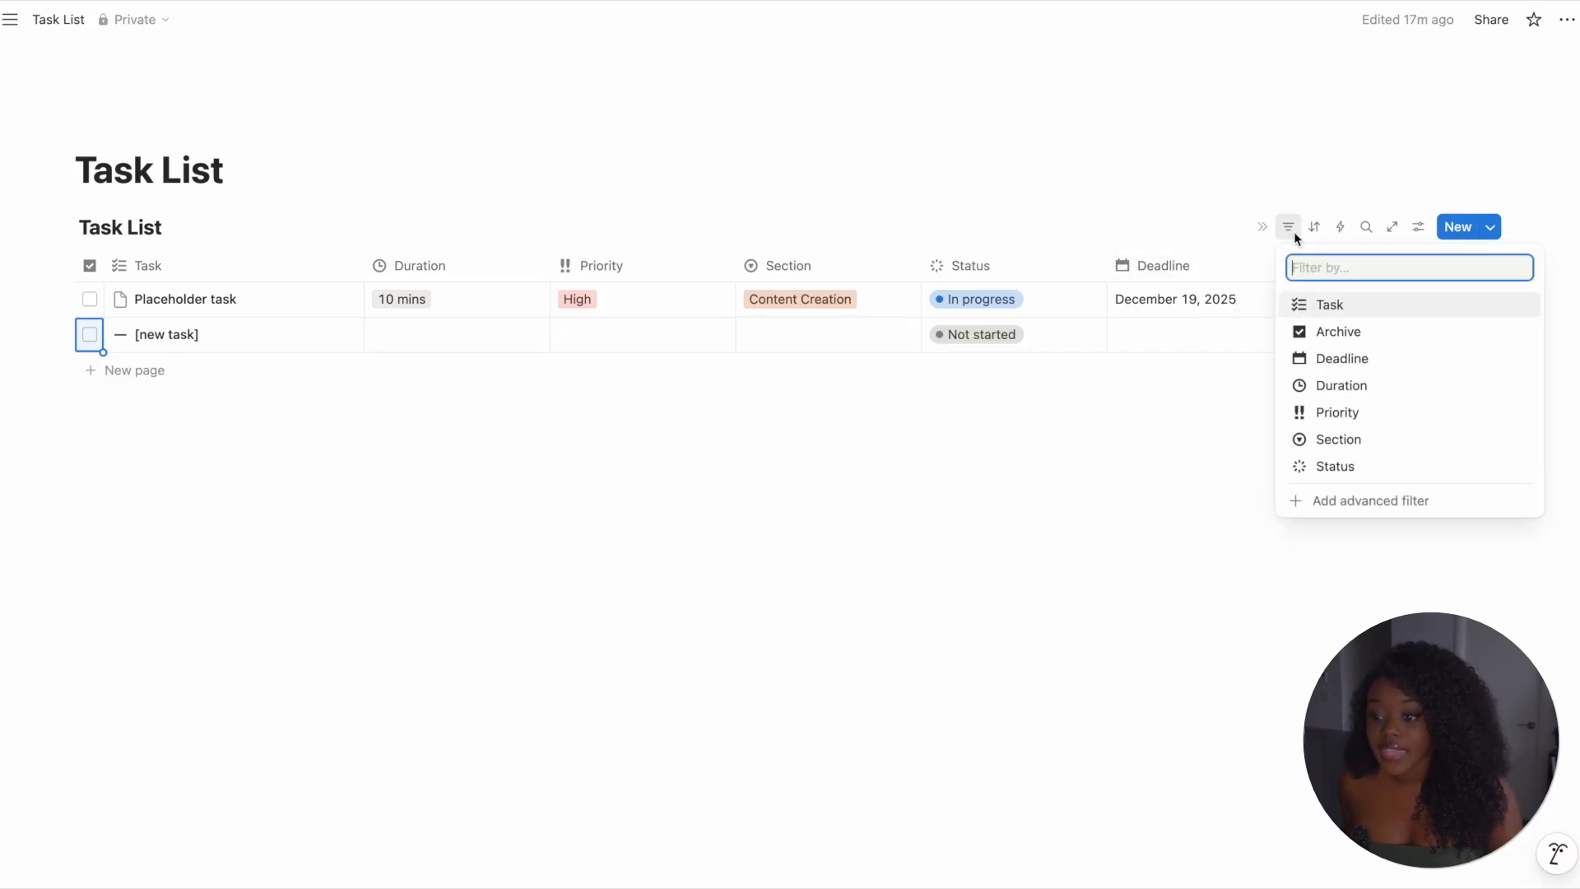
click(1396, 334)
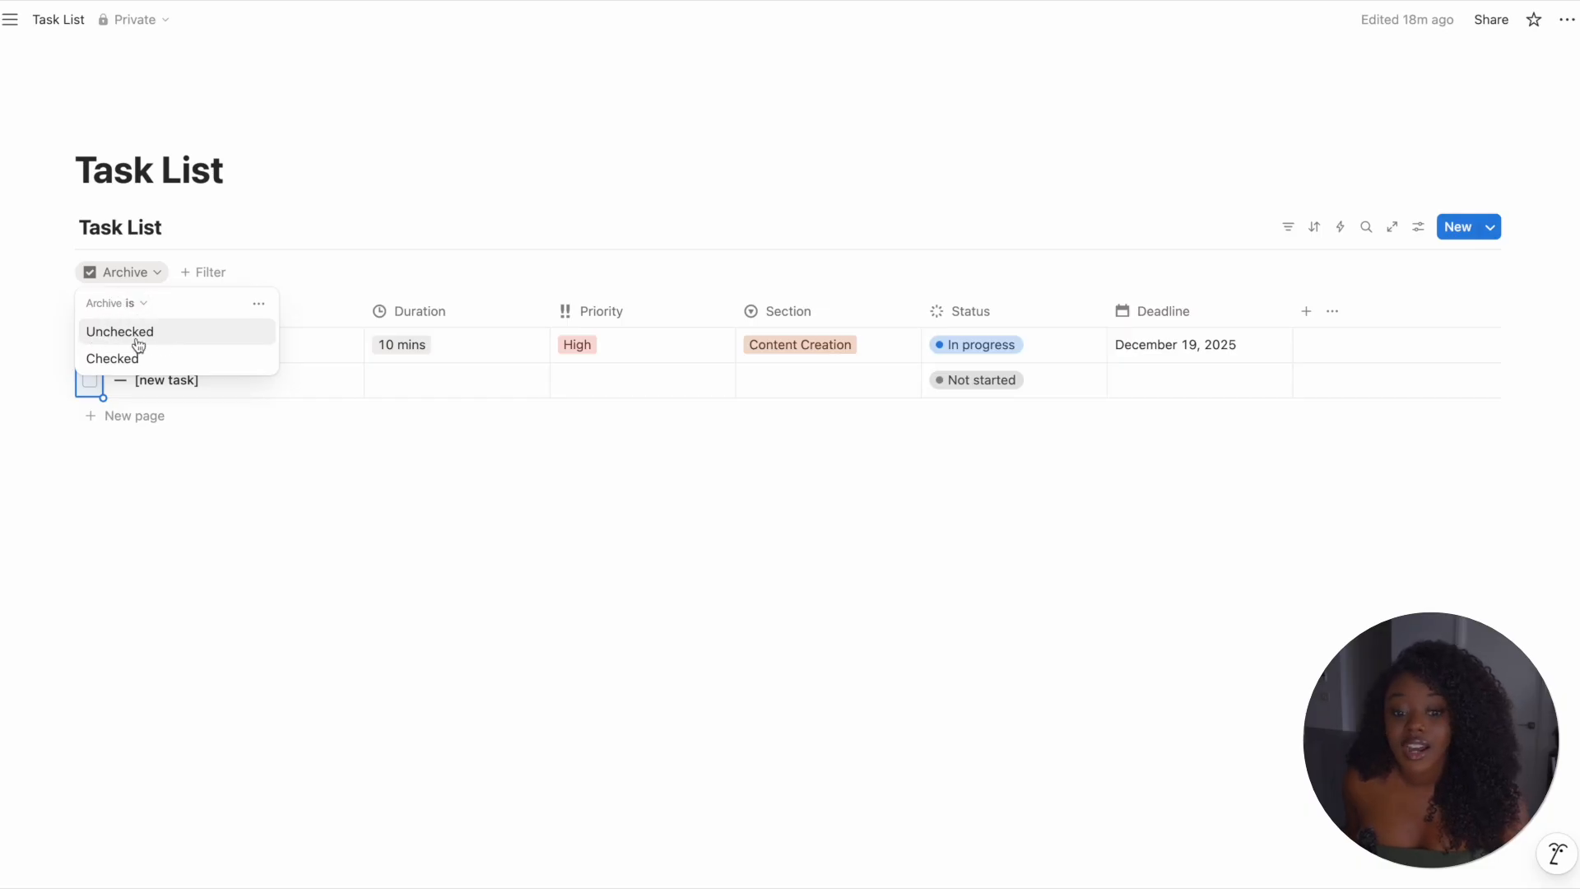
click(171, 333)
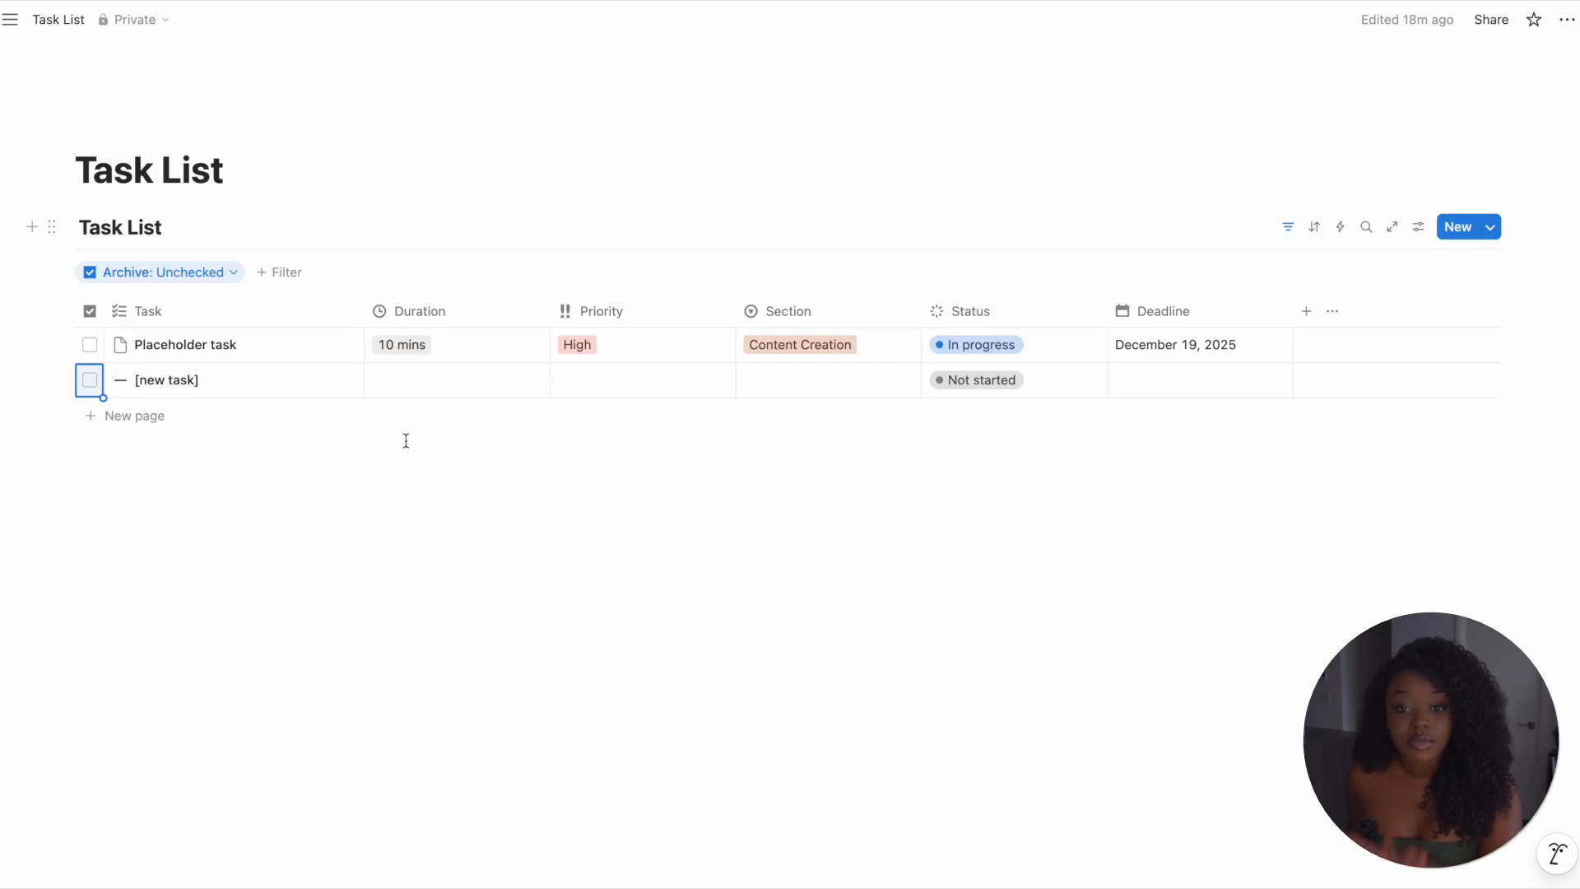
click(427, 501)
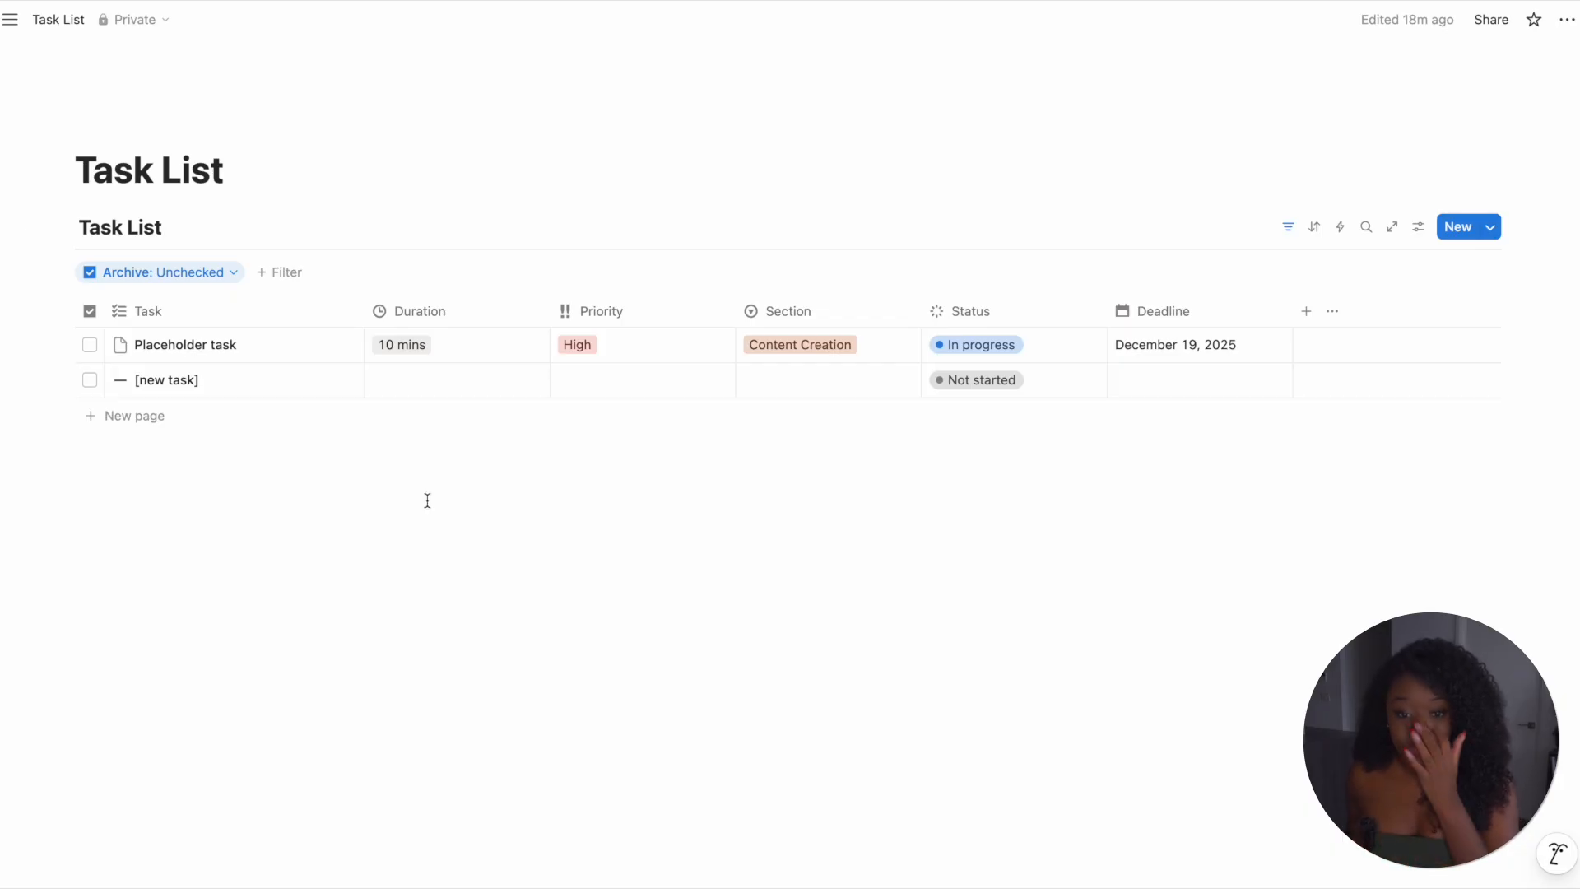
click(1291, 232)
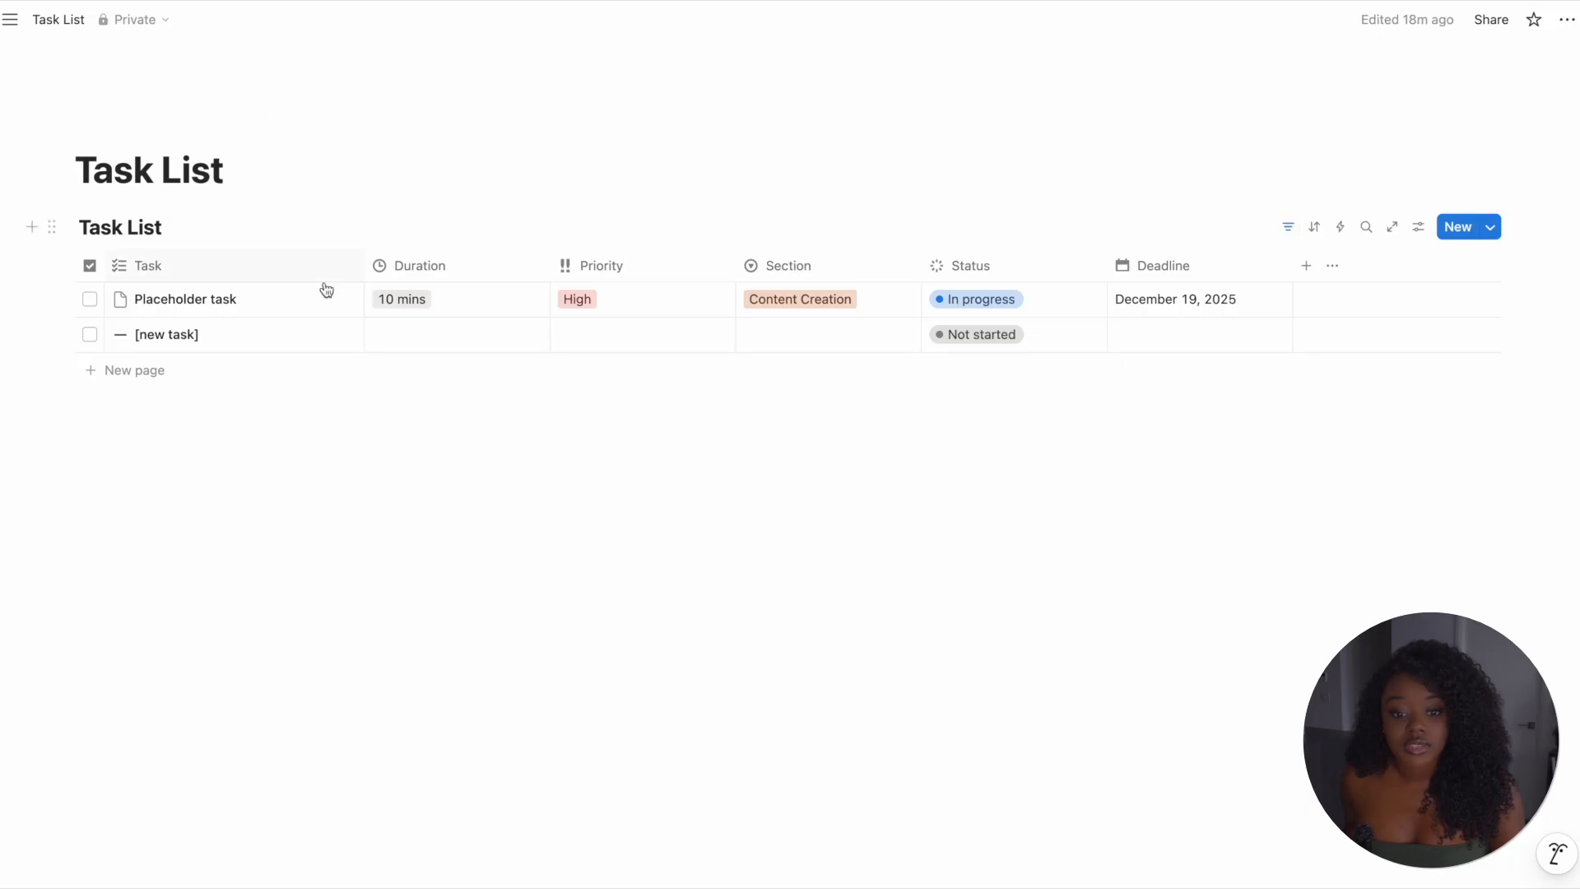
- Archive the Placeholder task and add a table view named Archive with the trash can icon
click(91, 300)
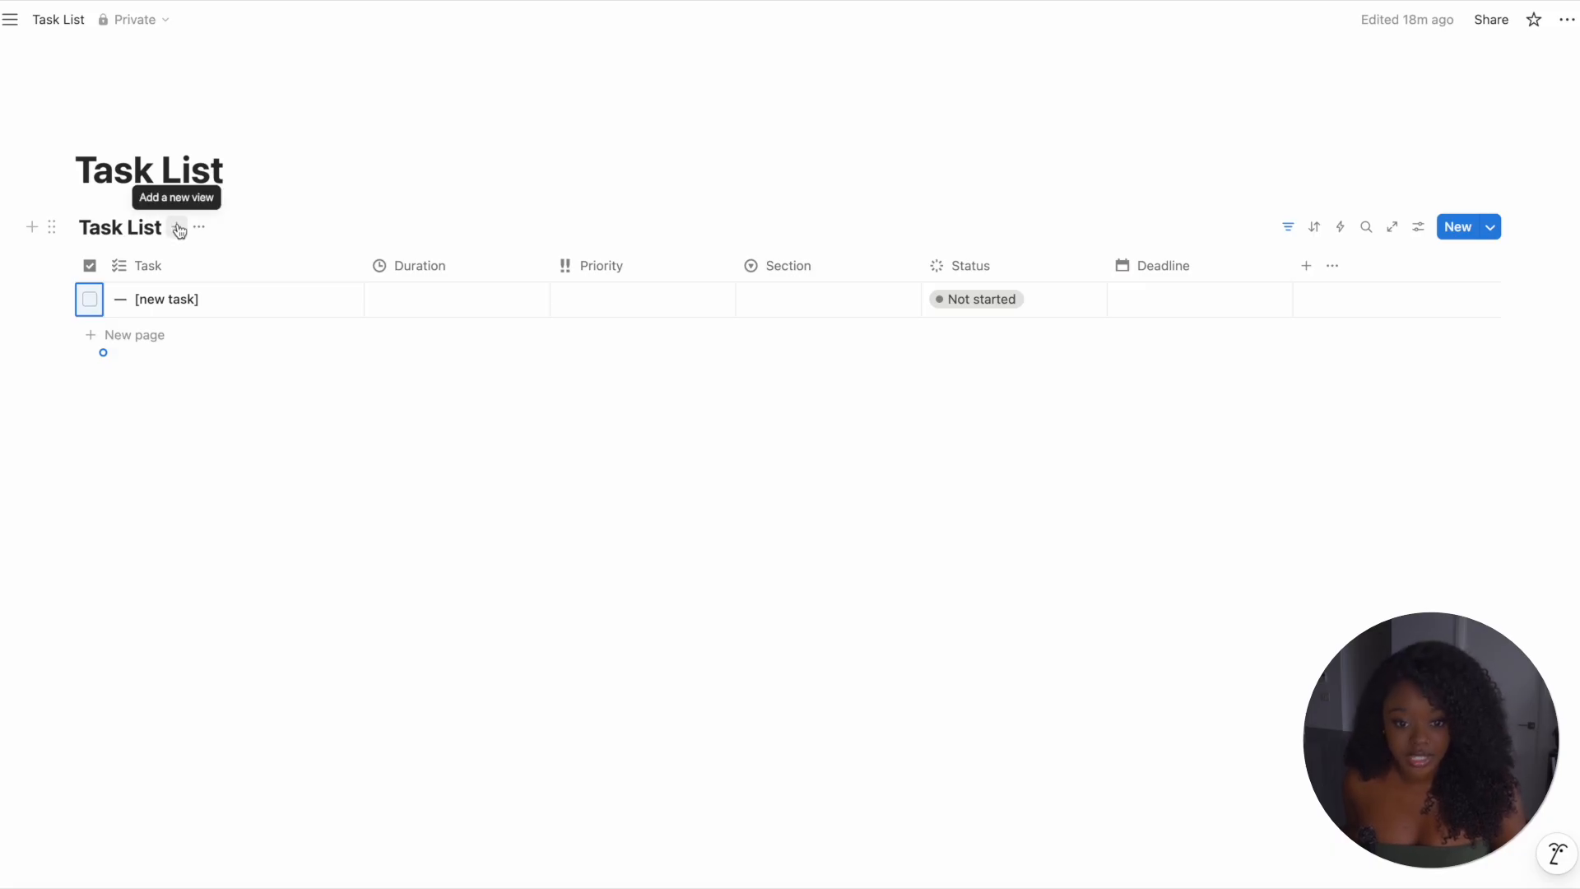
click(178, 228)
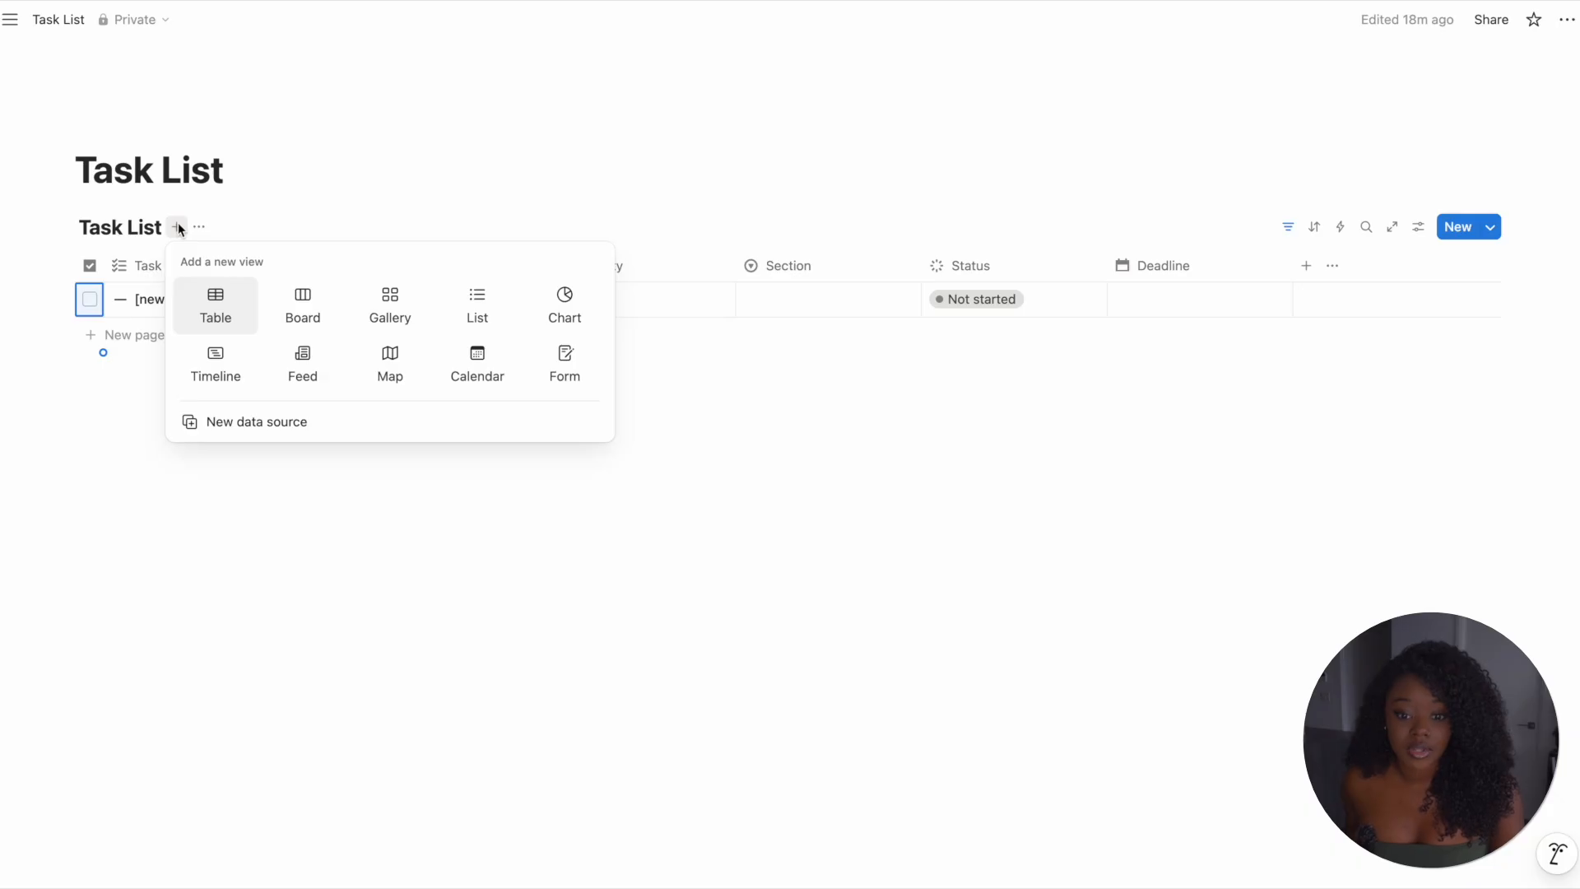
click(229, 315)
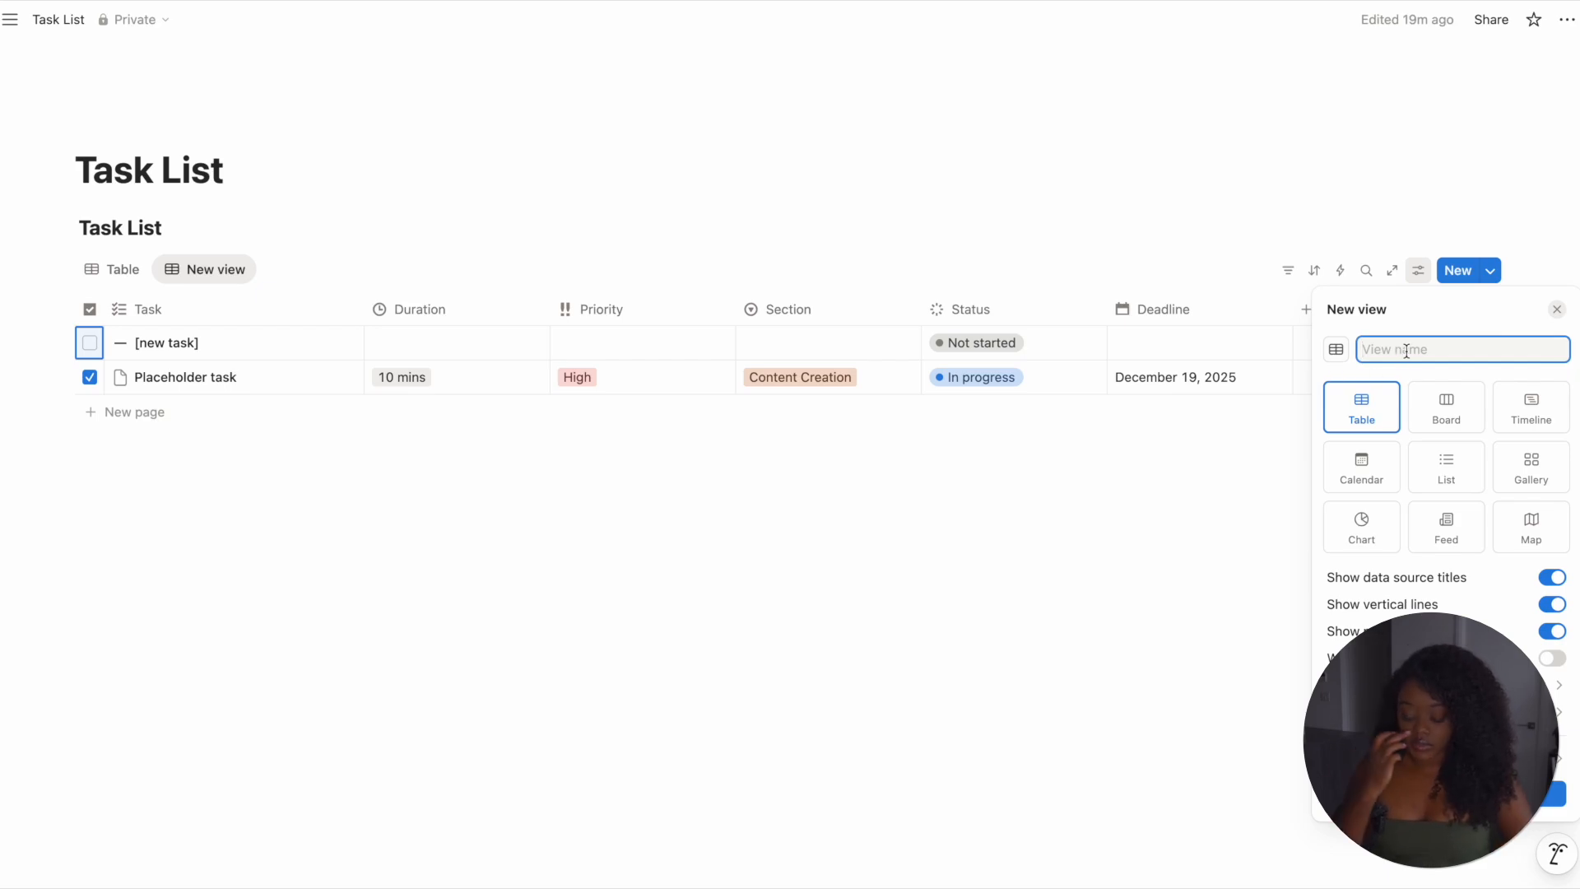
text(Archive)
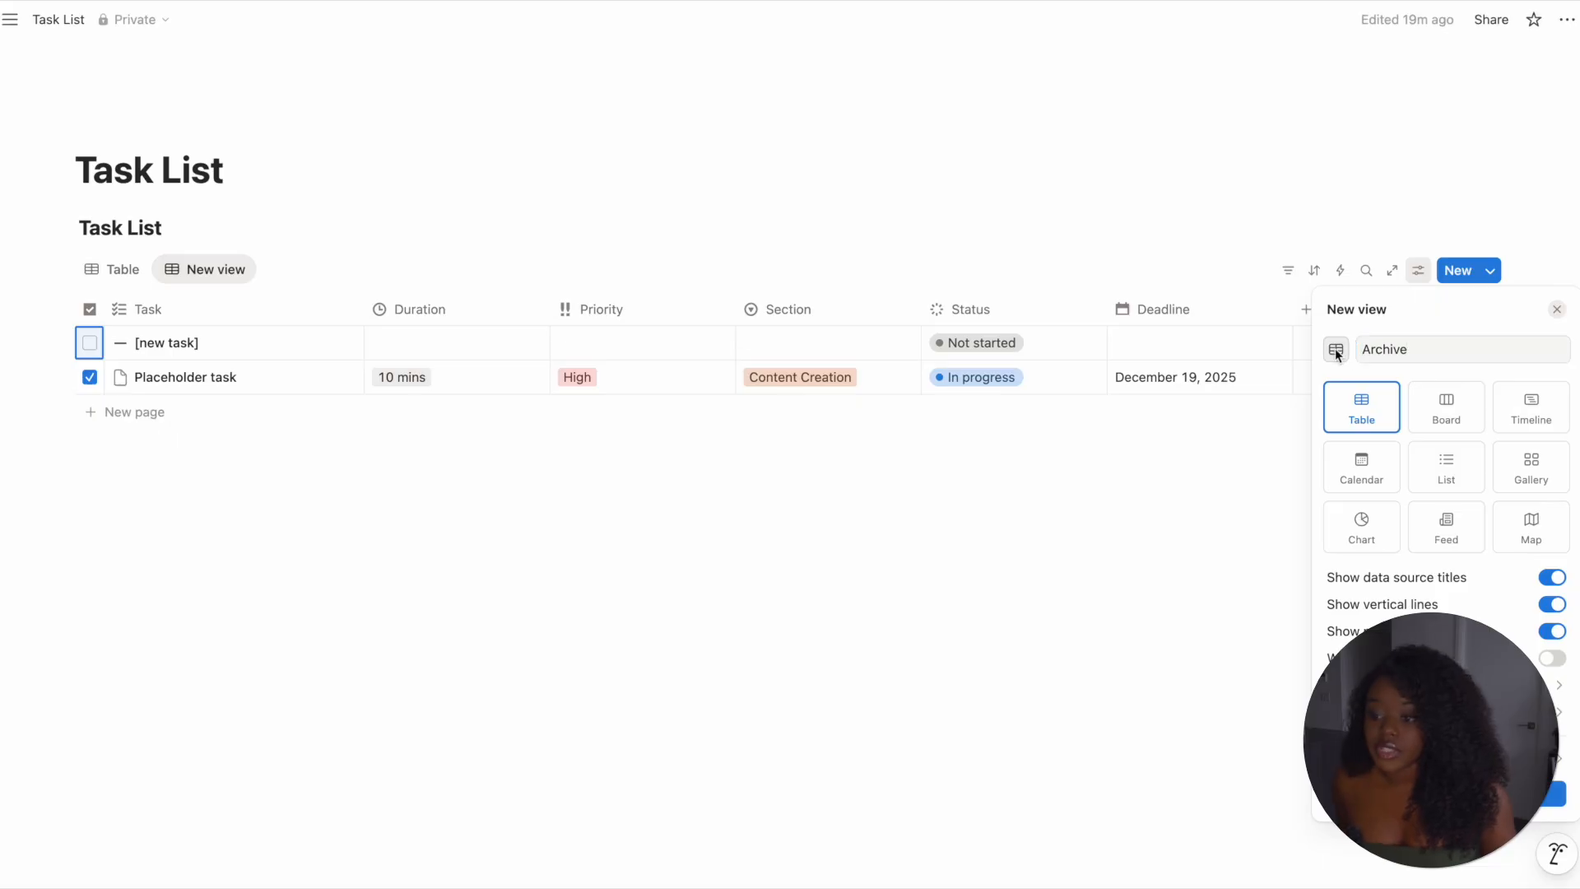
click(1336, 353)
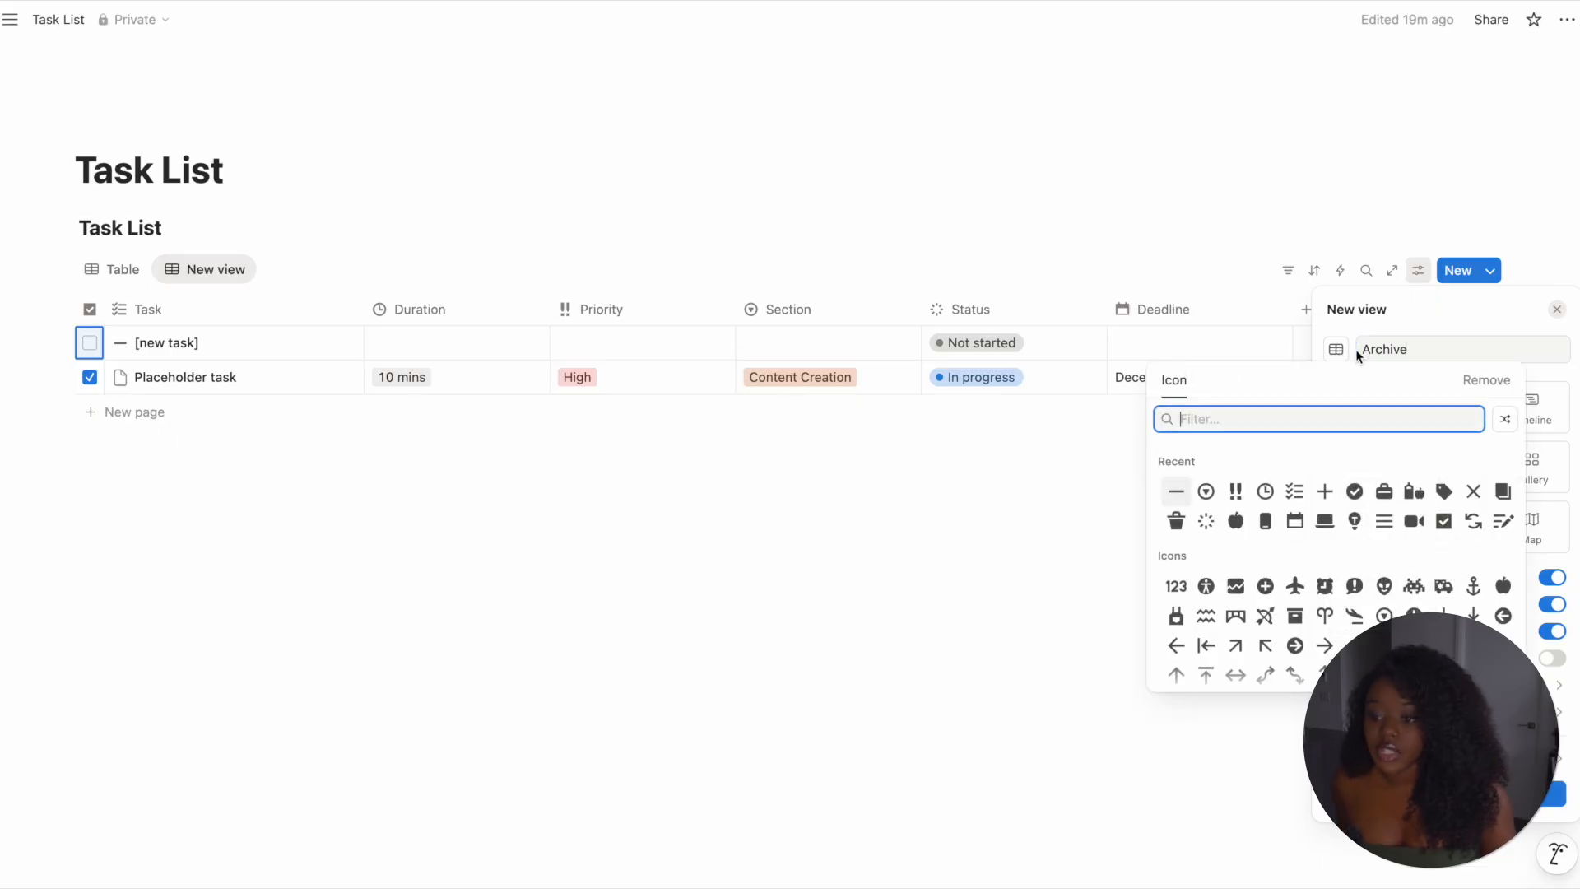
click(1176, 523)
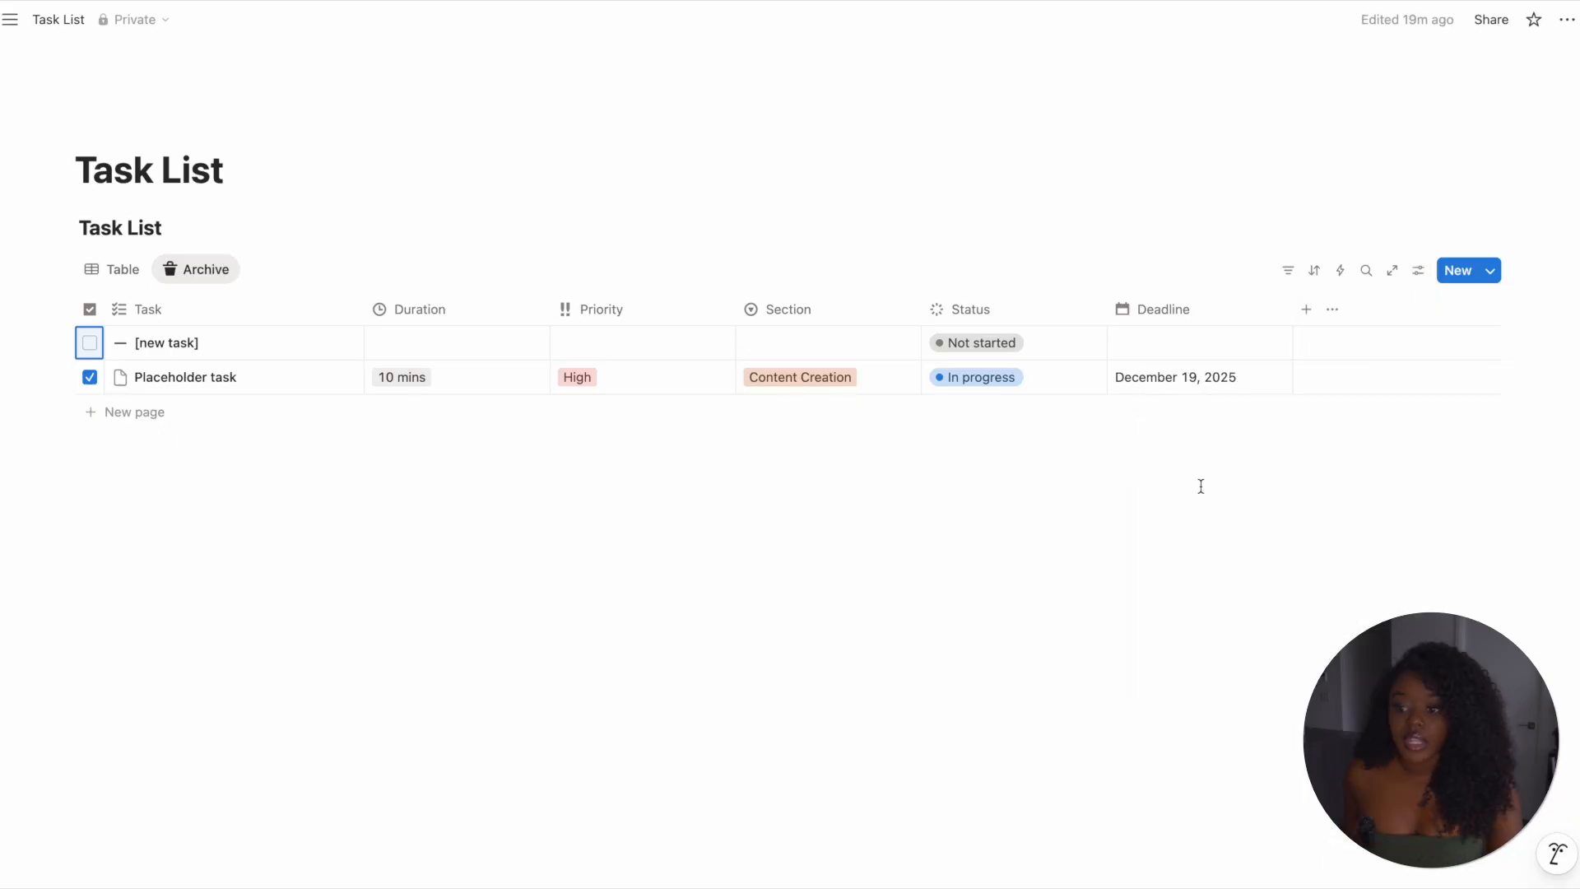
- Filter the Archive view to rows whose Archive is Checked and compare it with the Table view
click(1290, 275)
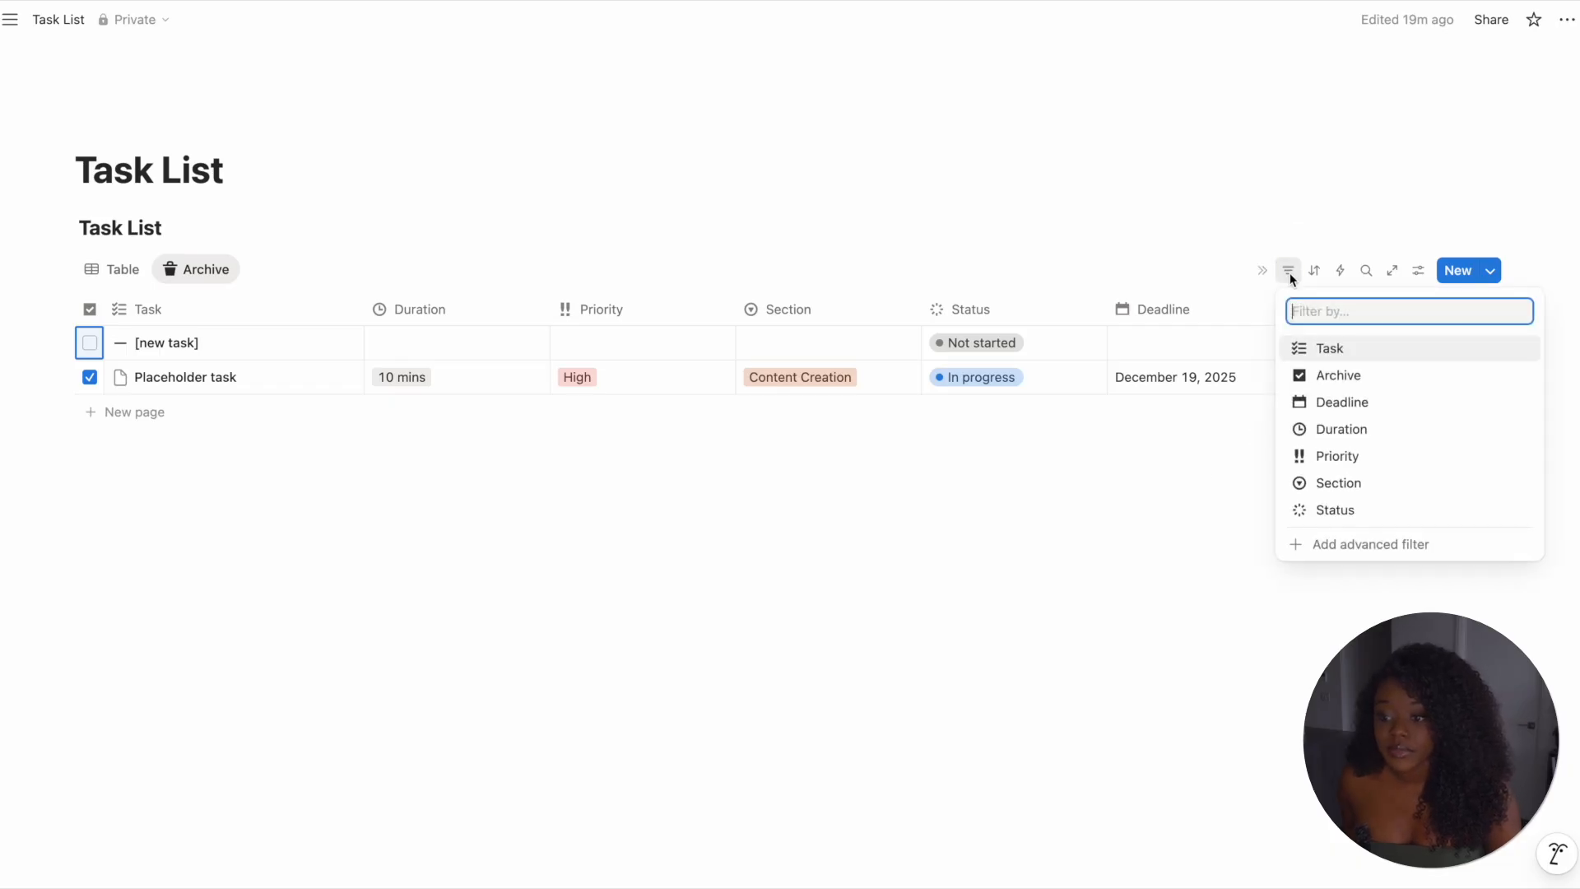
click(1376, 378)
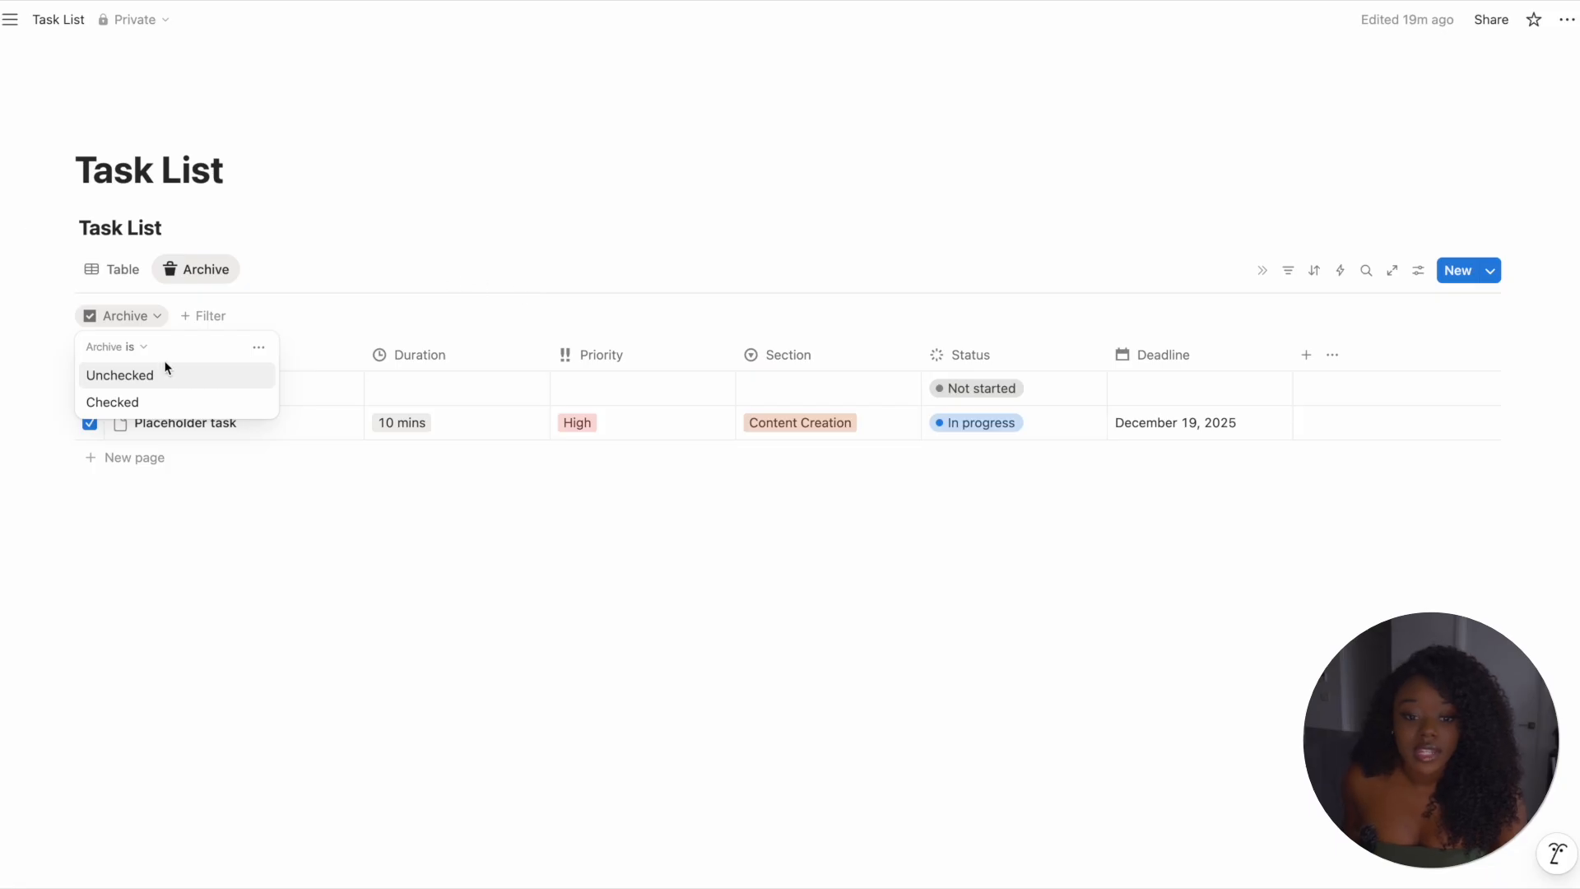
click(161, 403)
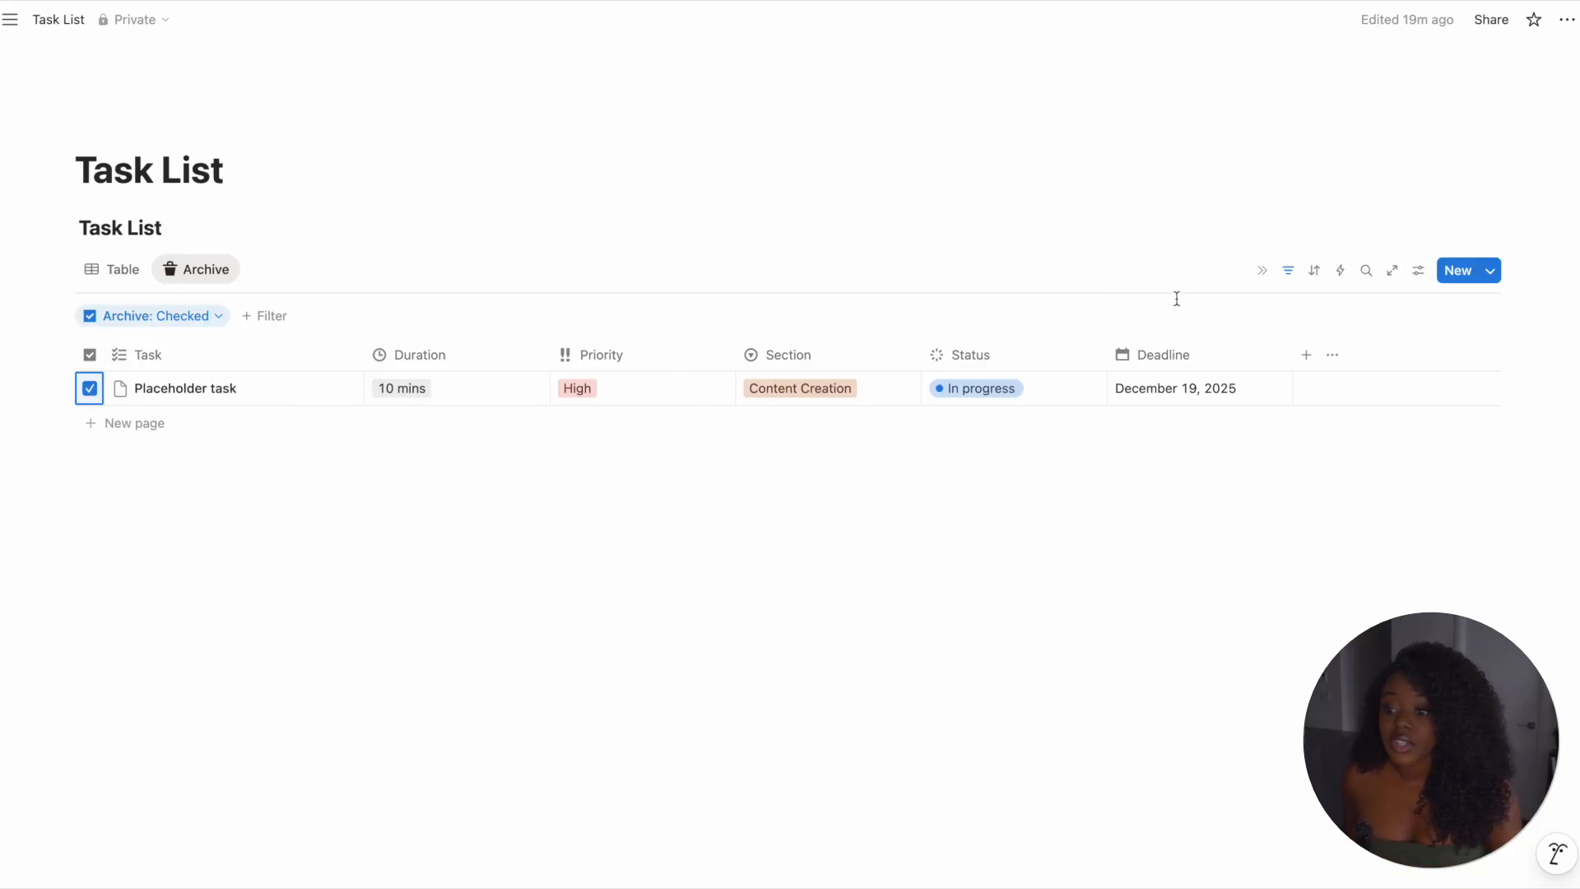
click(1289, 272)
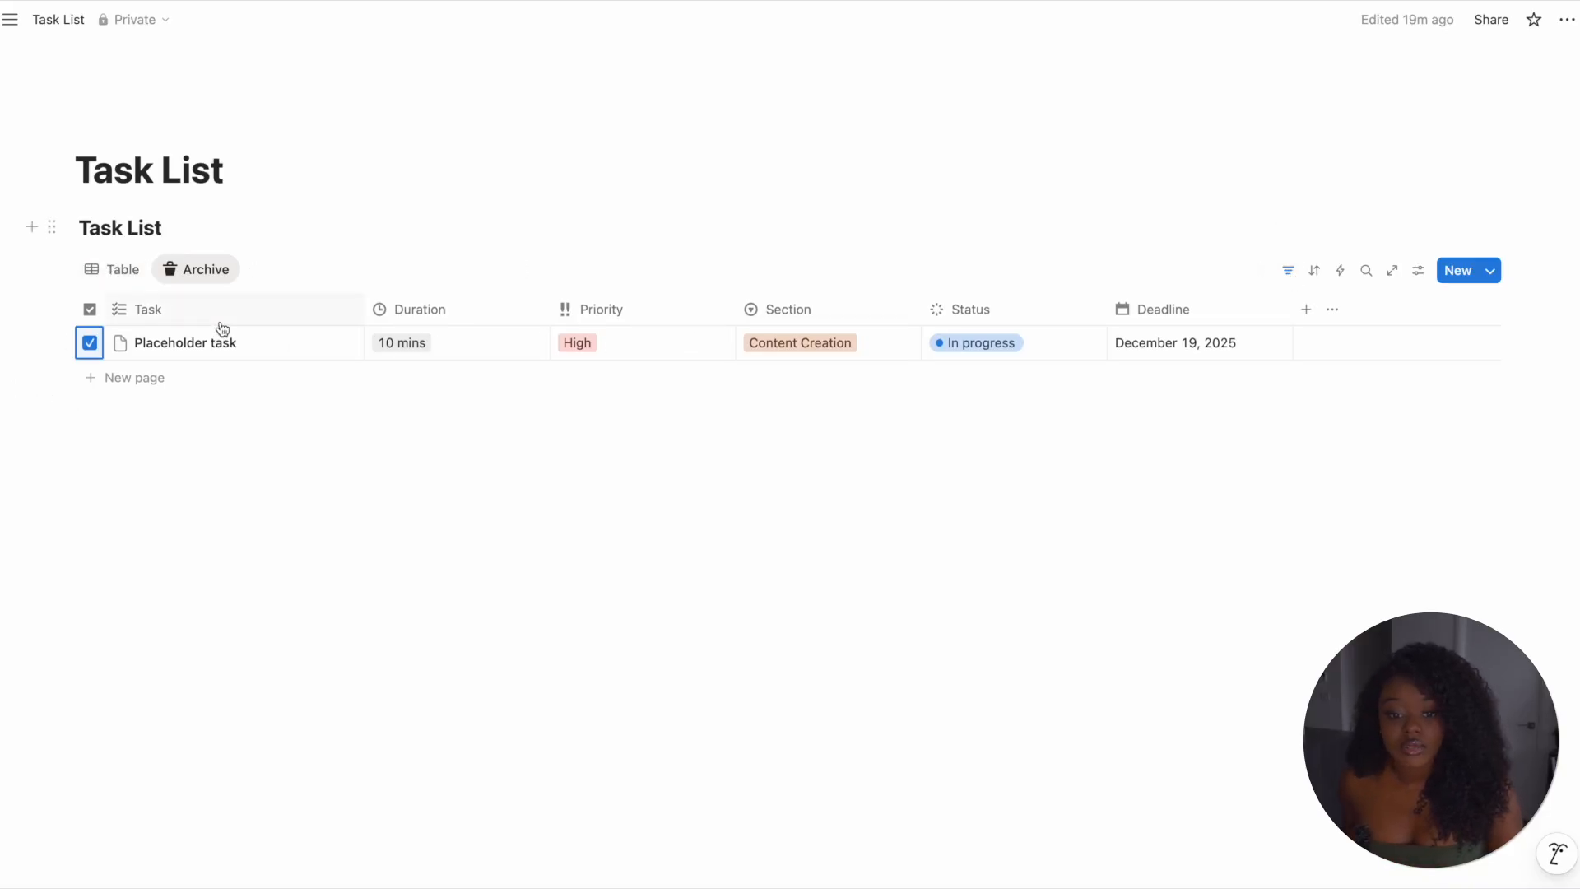
click(112, 272)
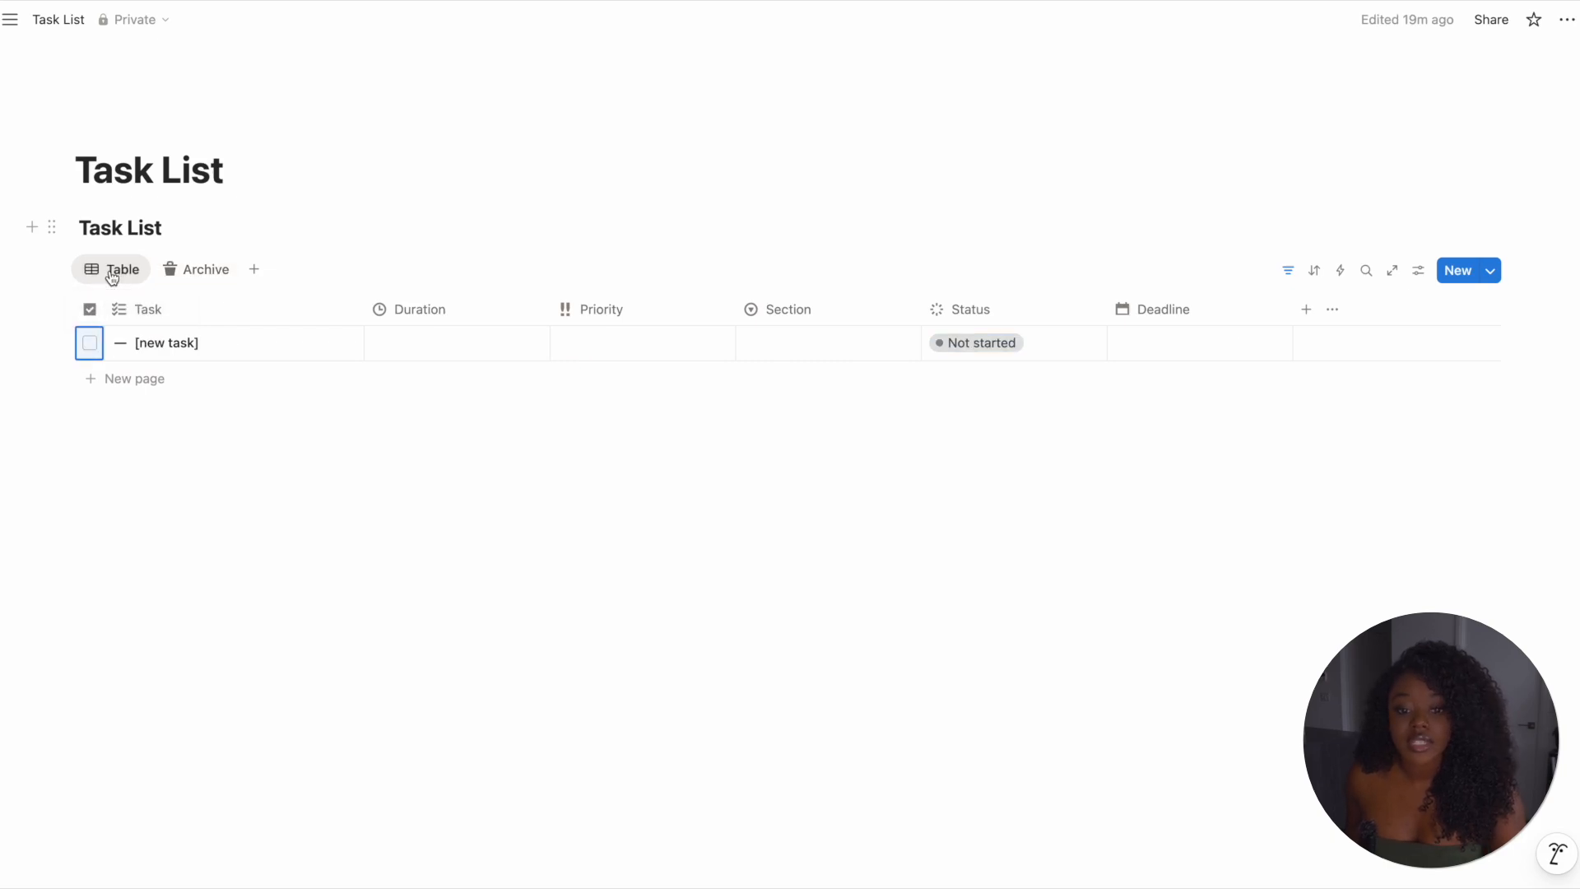
click(206, 272)
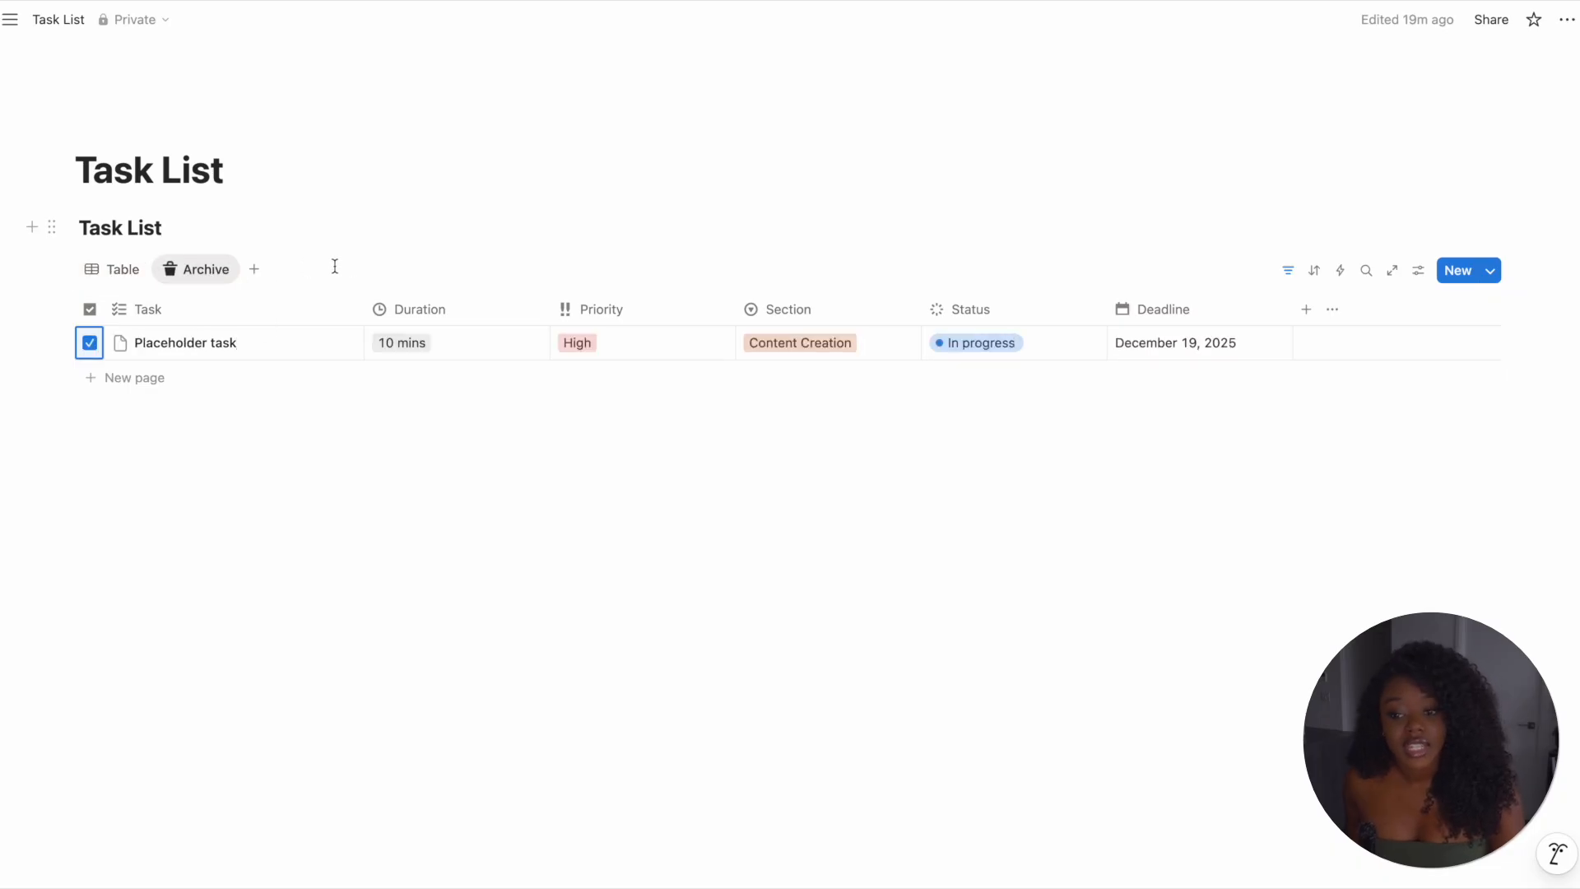
- Rename the Table view to All Tasks and give it the checklist icon
click(99, 271)
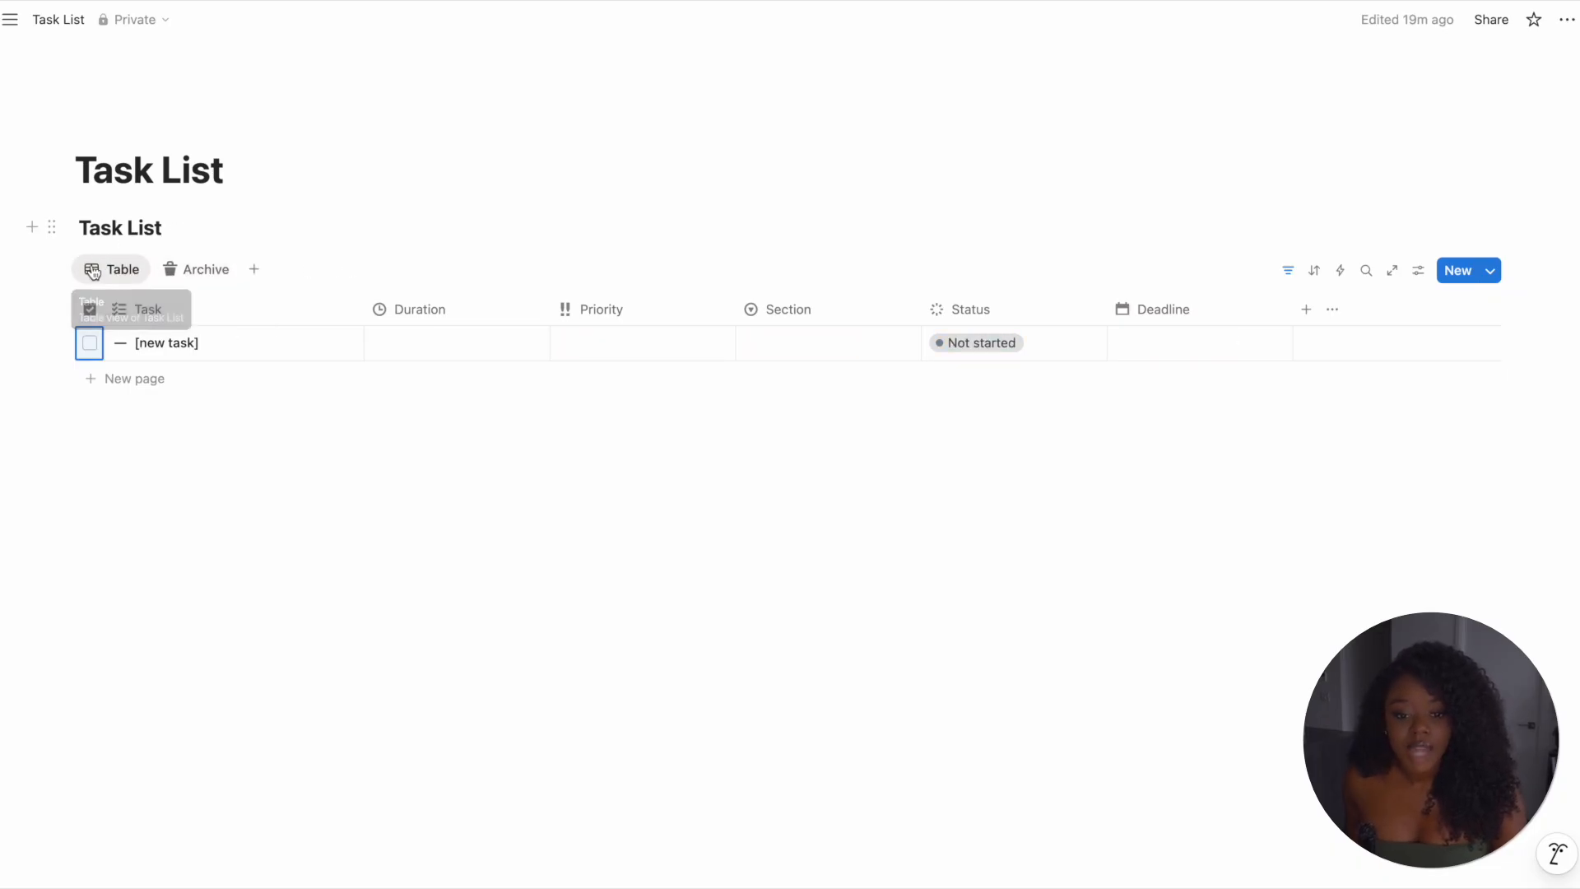
click(119, 271)
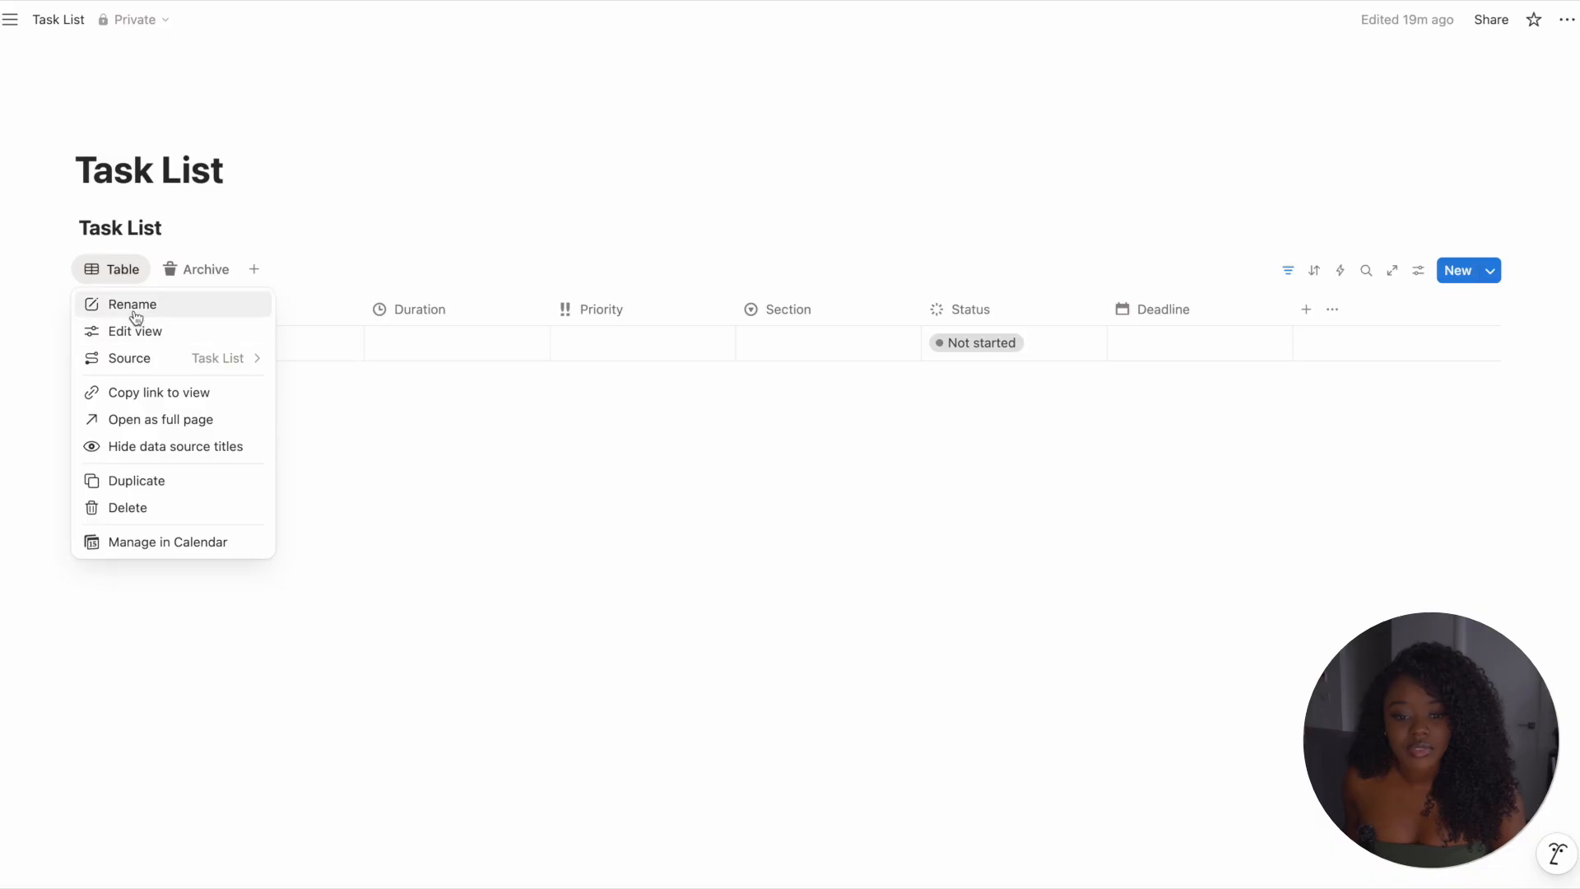
click(132, 304)
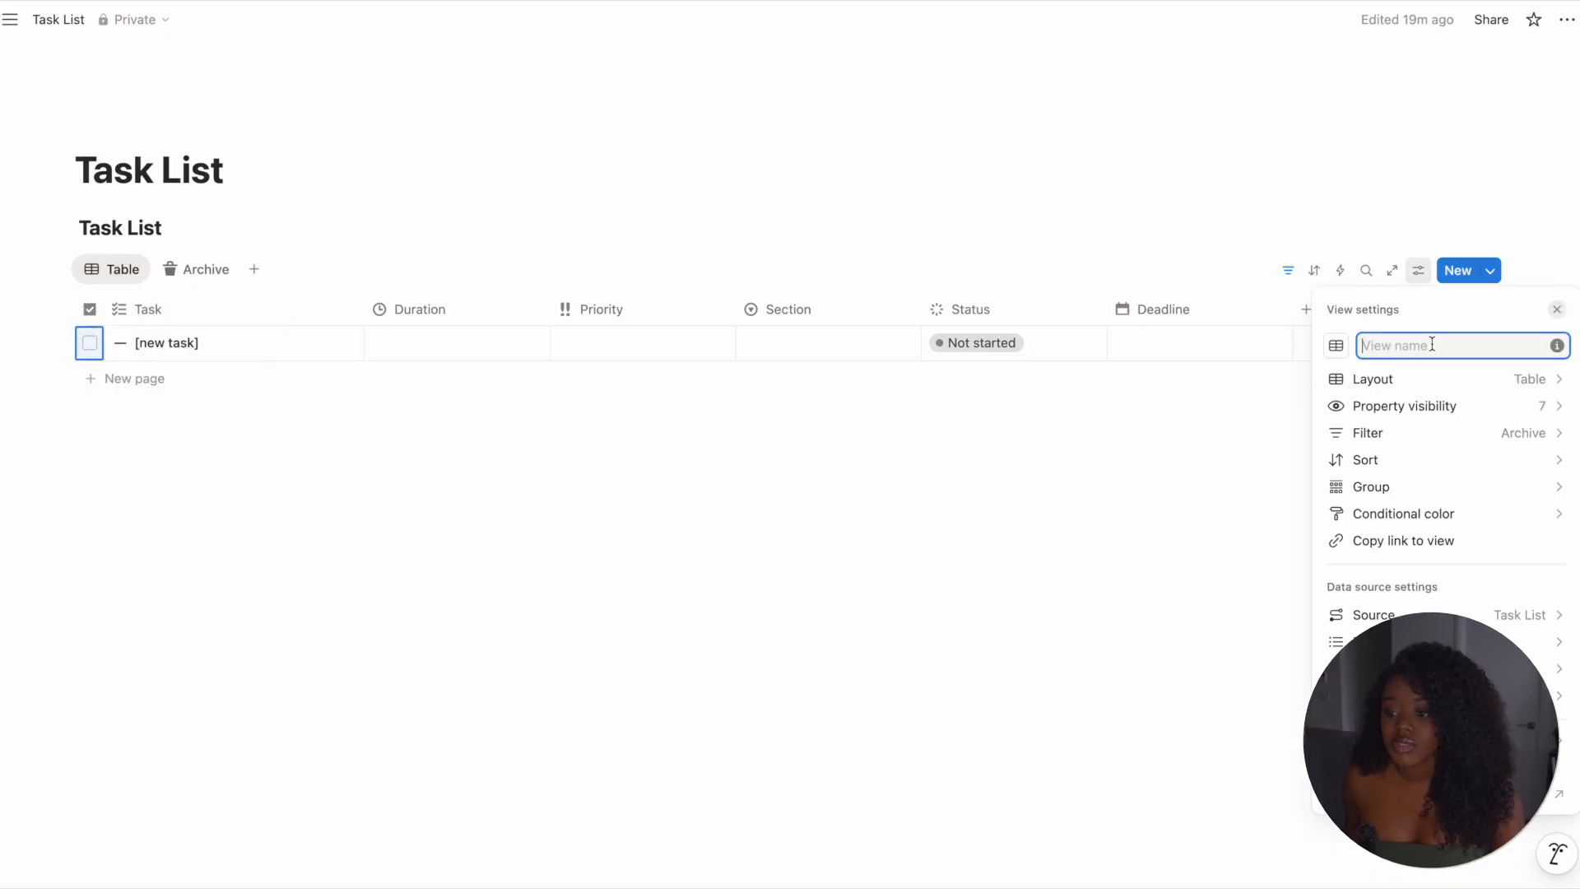
text(Al)
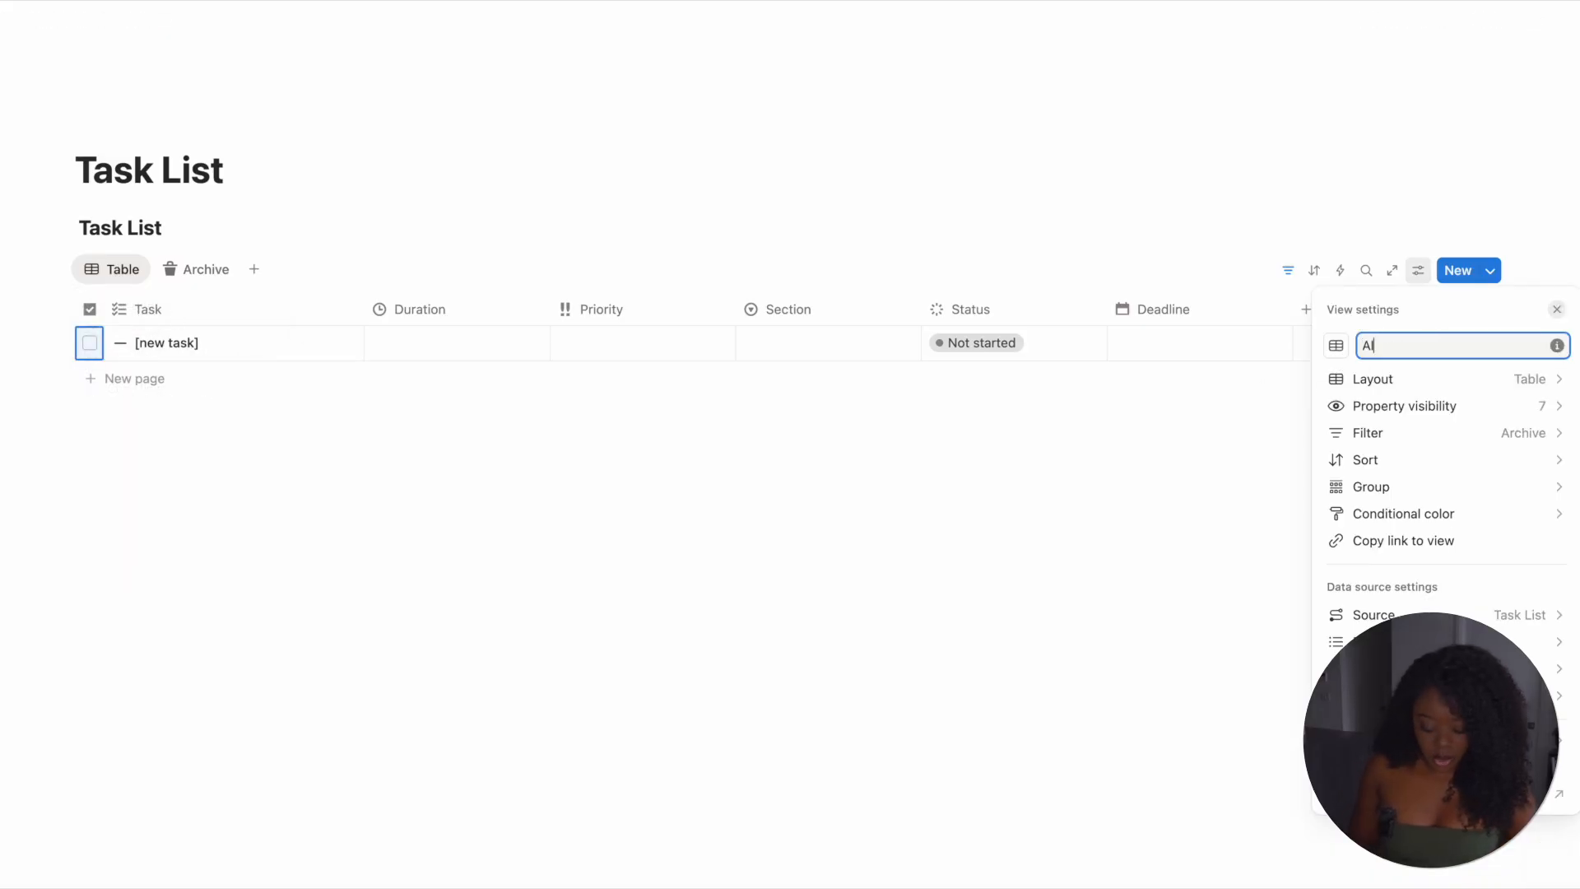
text(l Tasks)
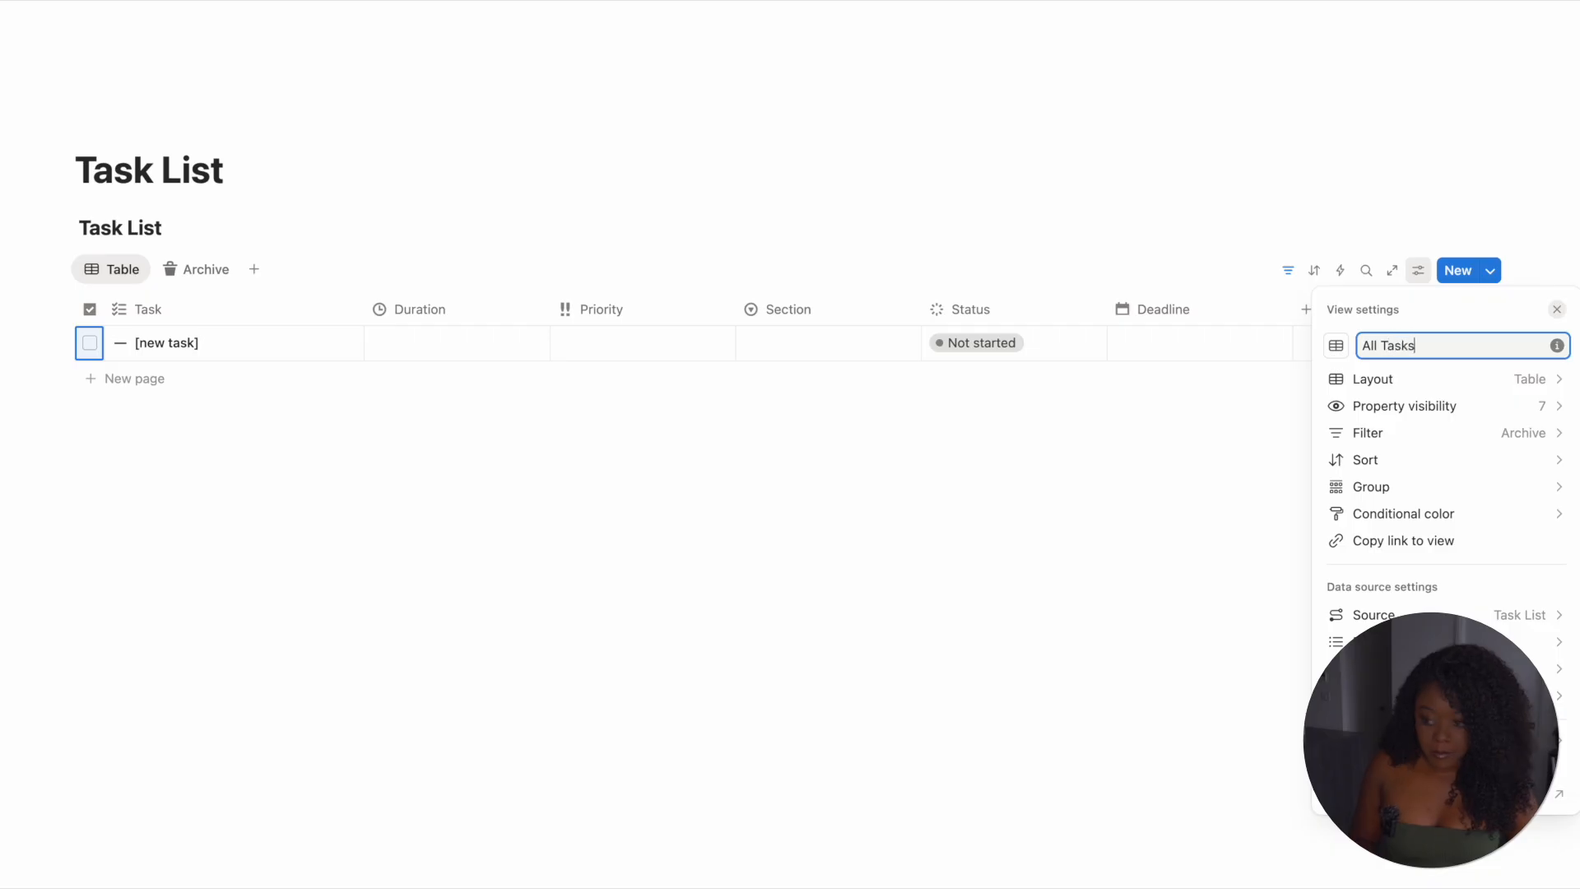
click(1338, 349)
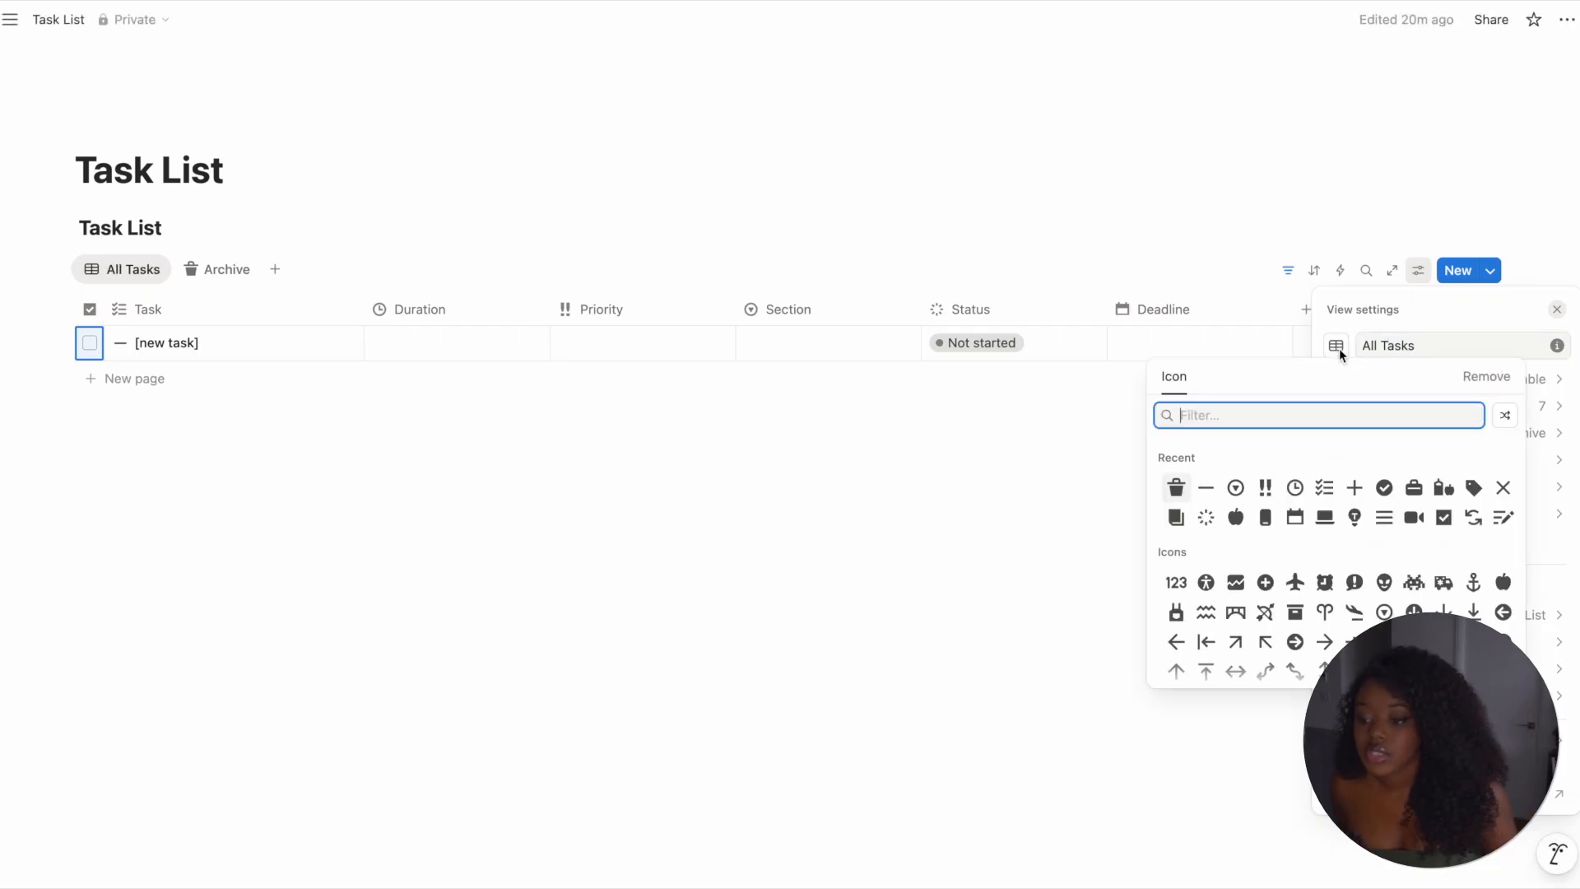
click(1325, 489)
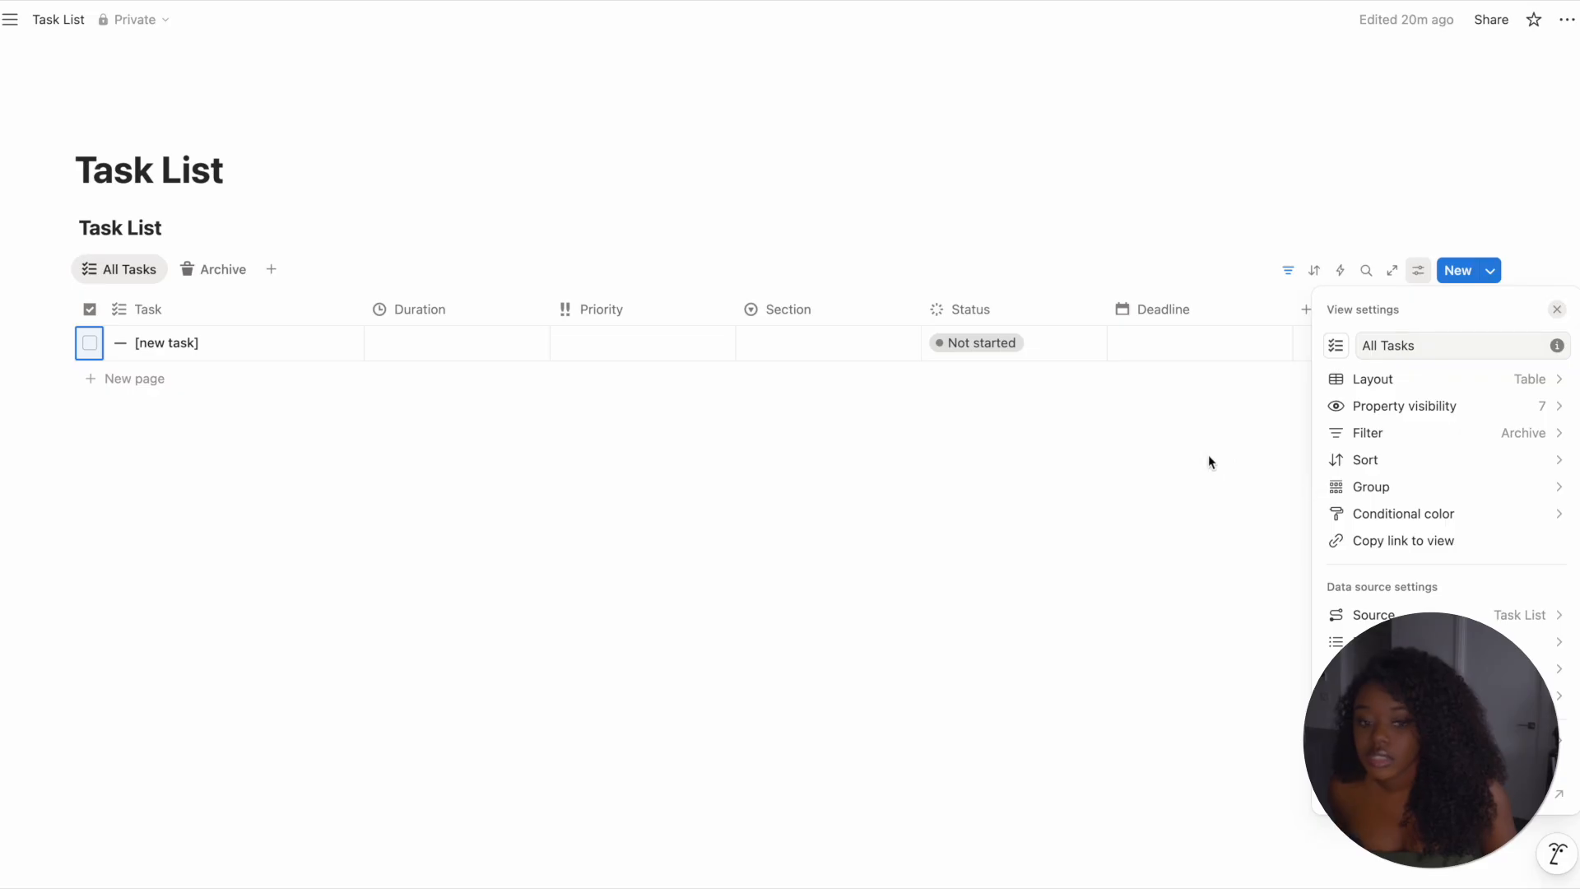
click(431, 448)
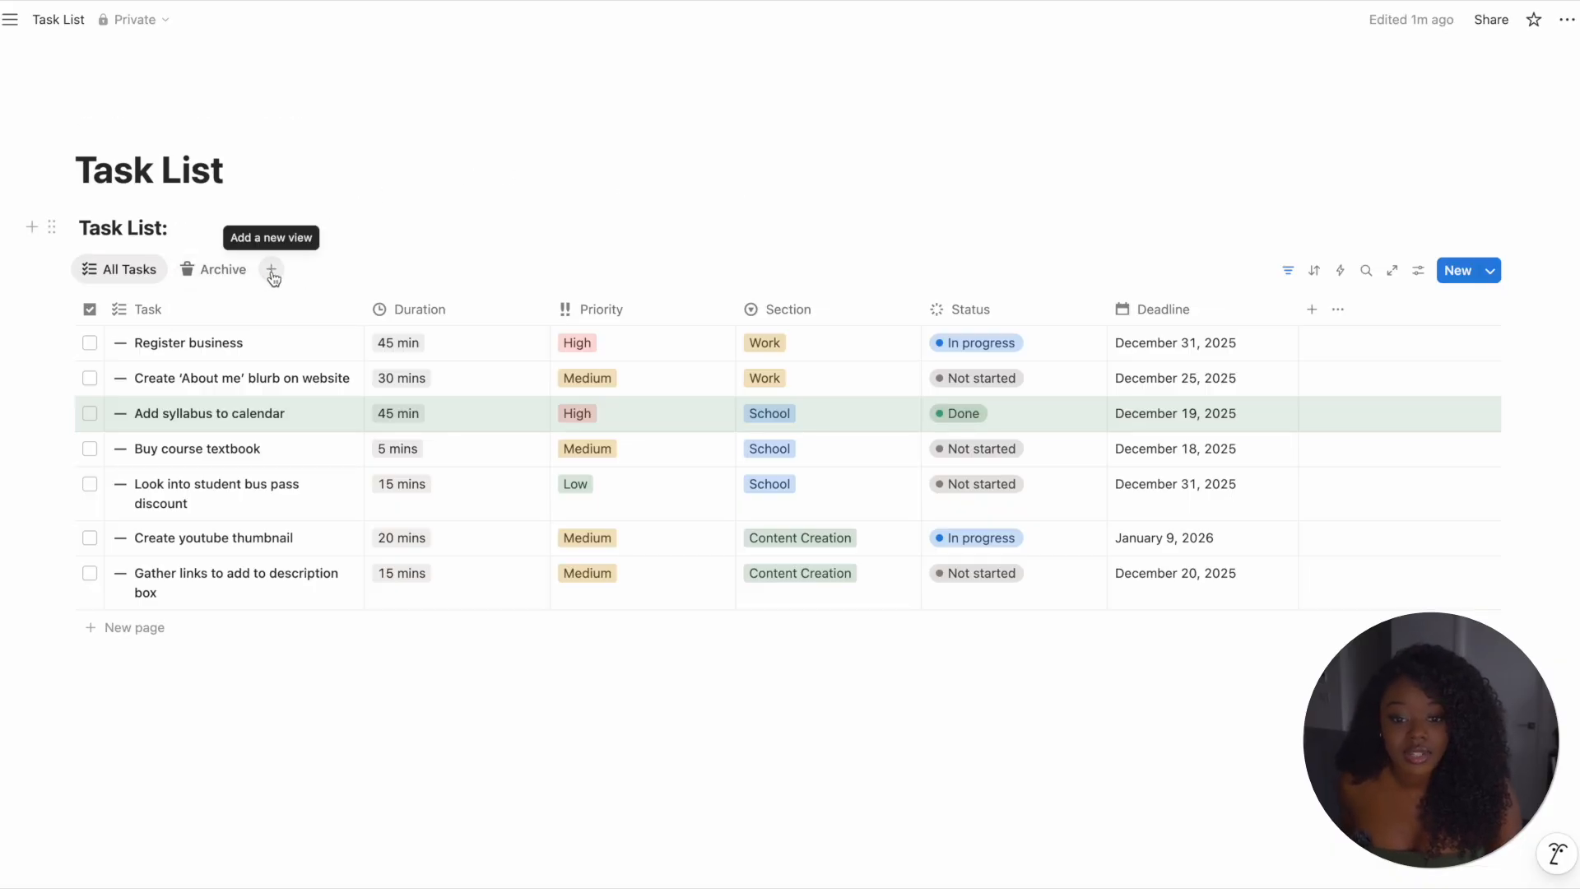
- Add a board view named Priority with the exclamations icon to the Task List
click(272, 271)
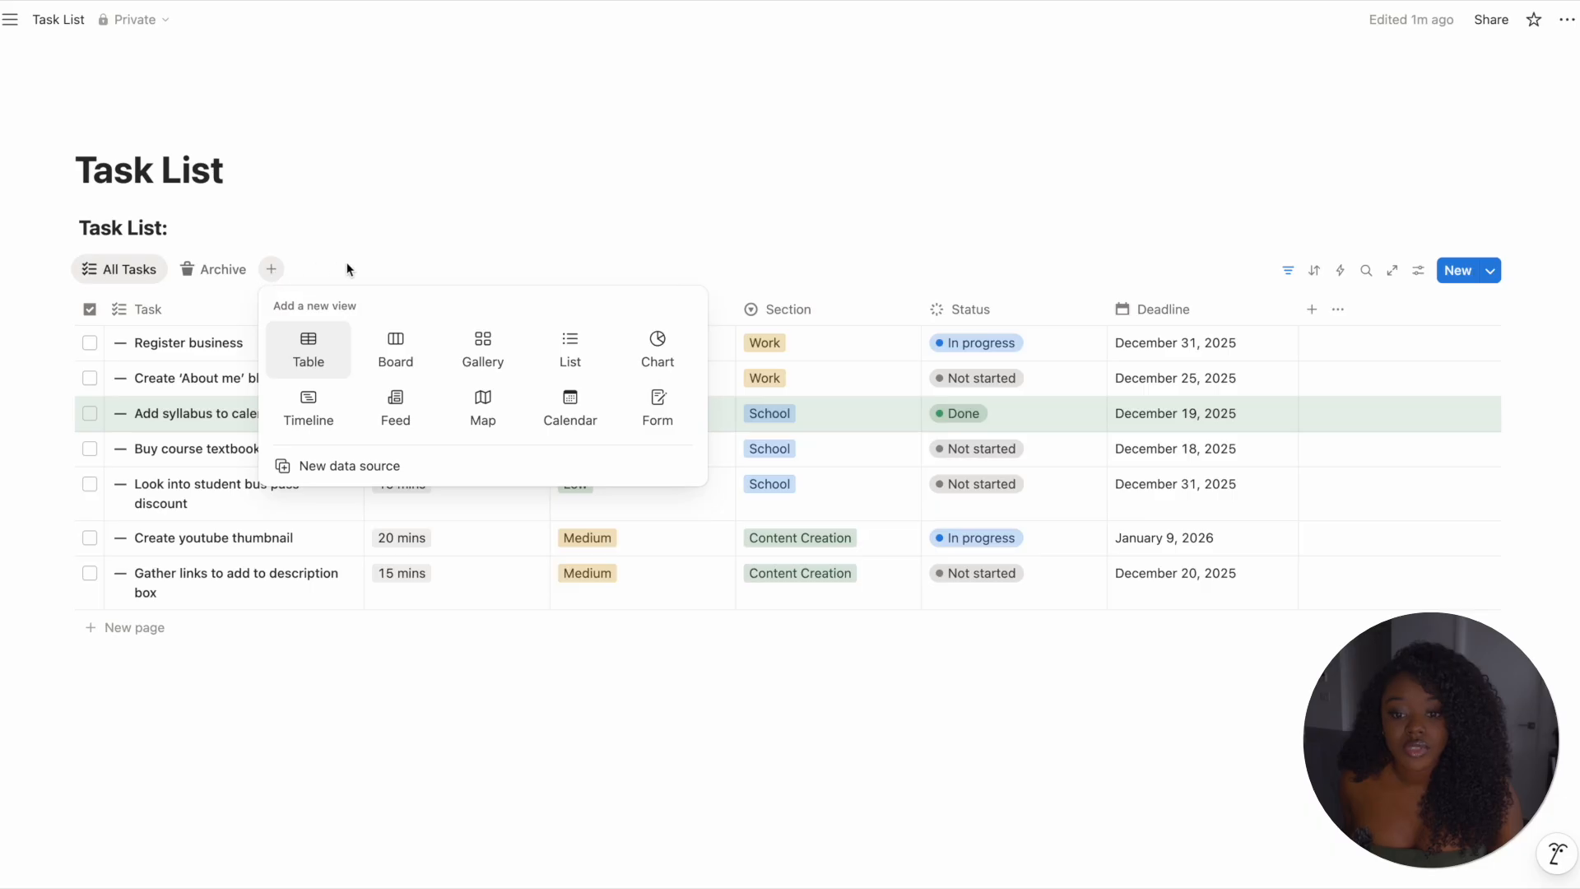
click(398, 362)
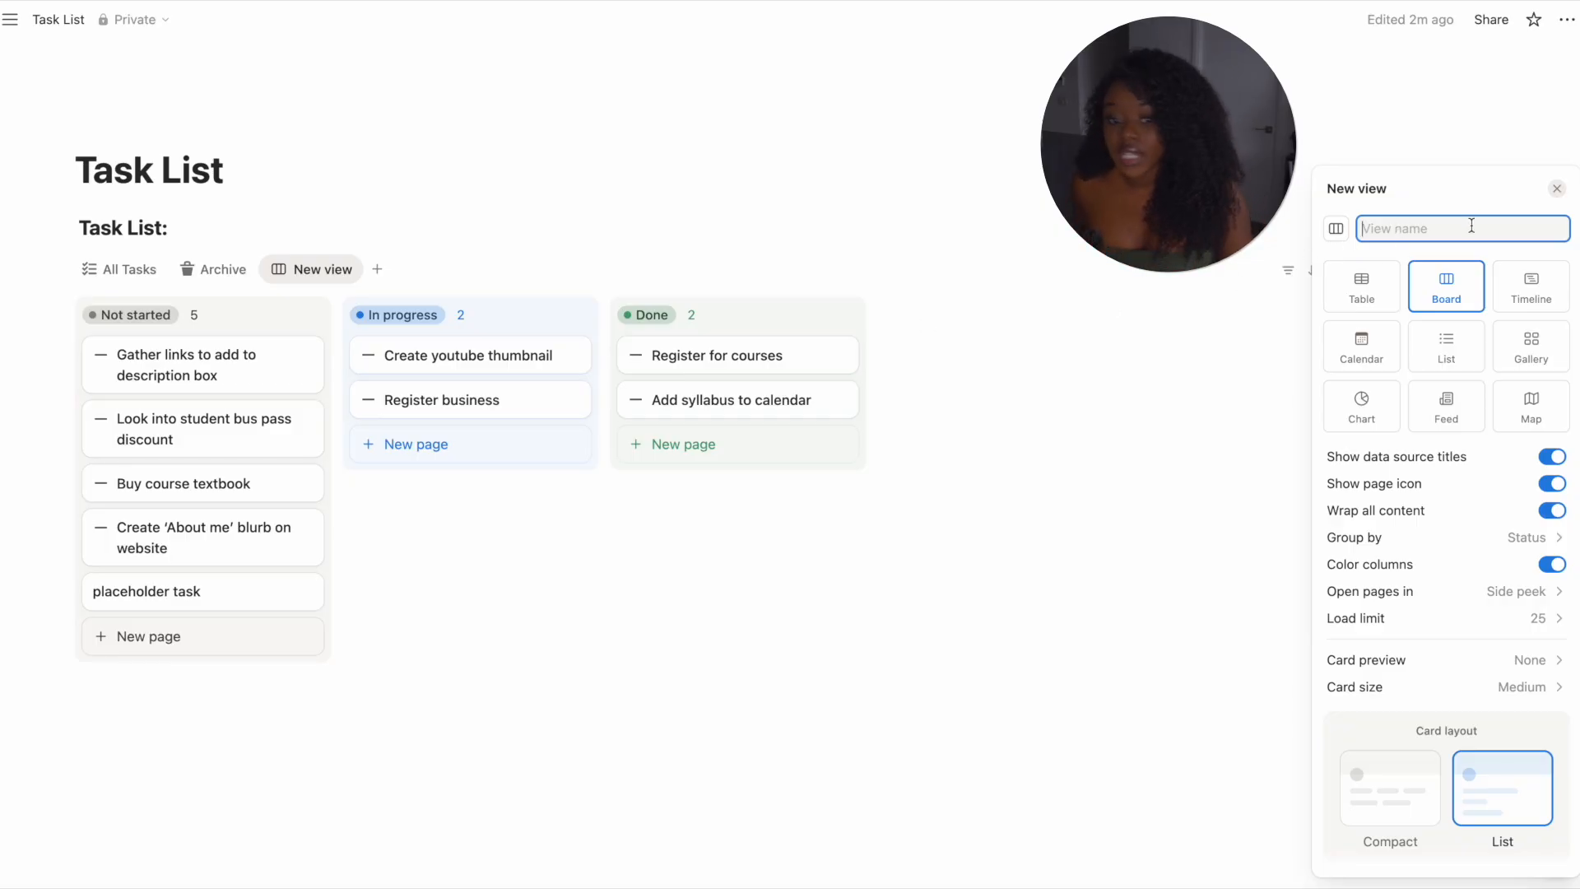
text(Priori)
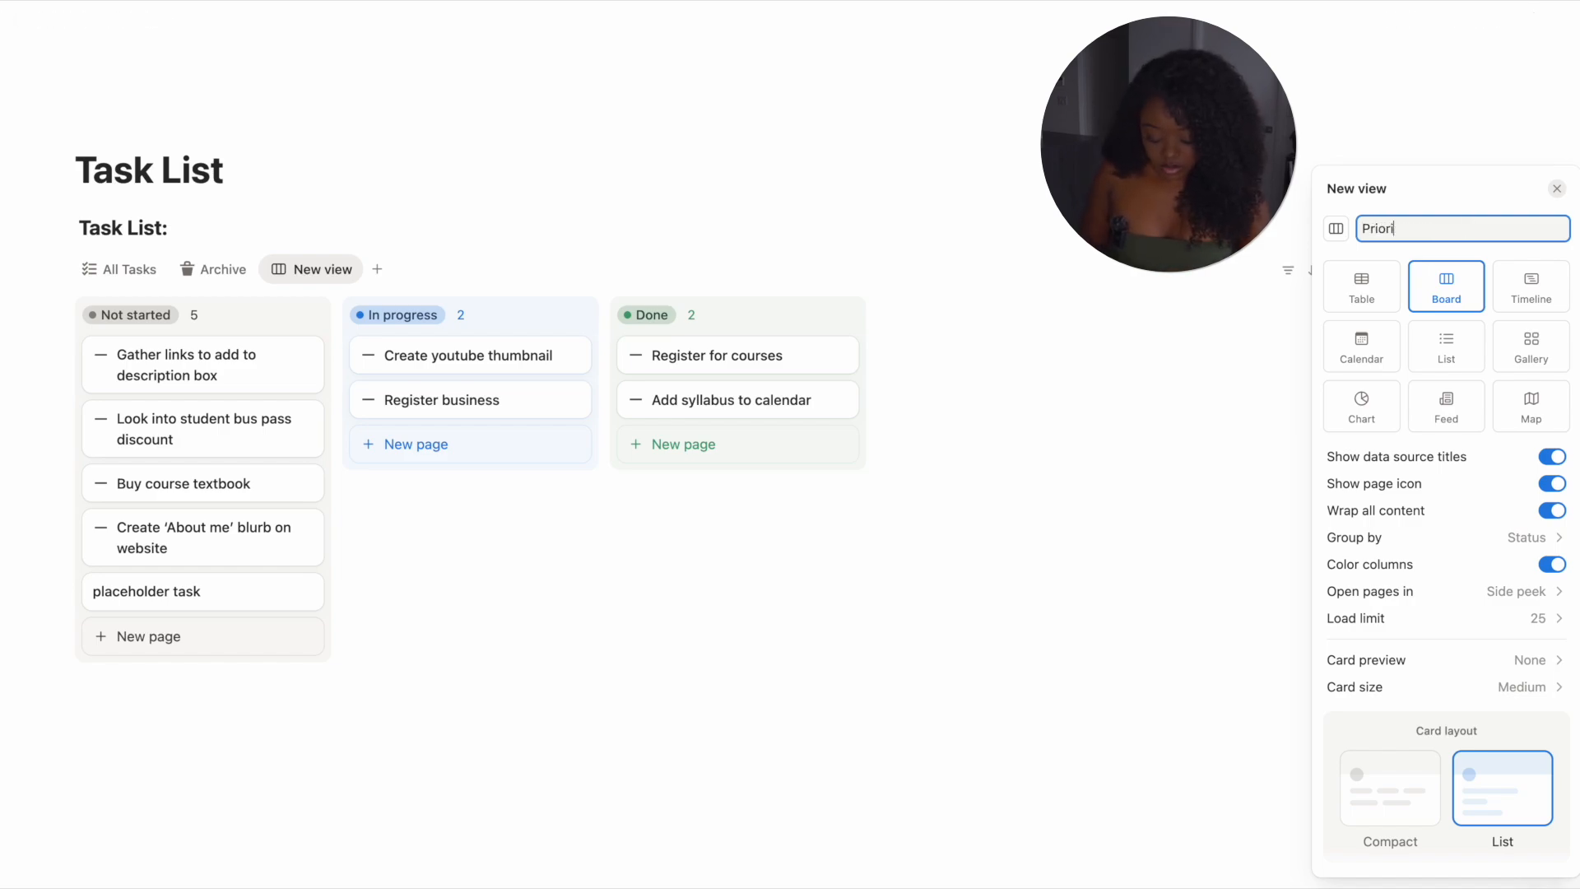
text(ty)
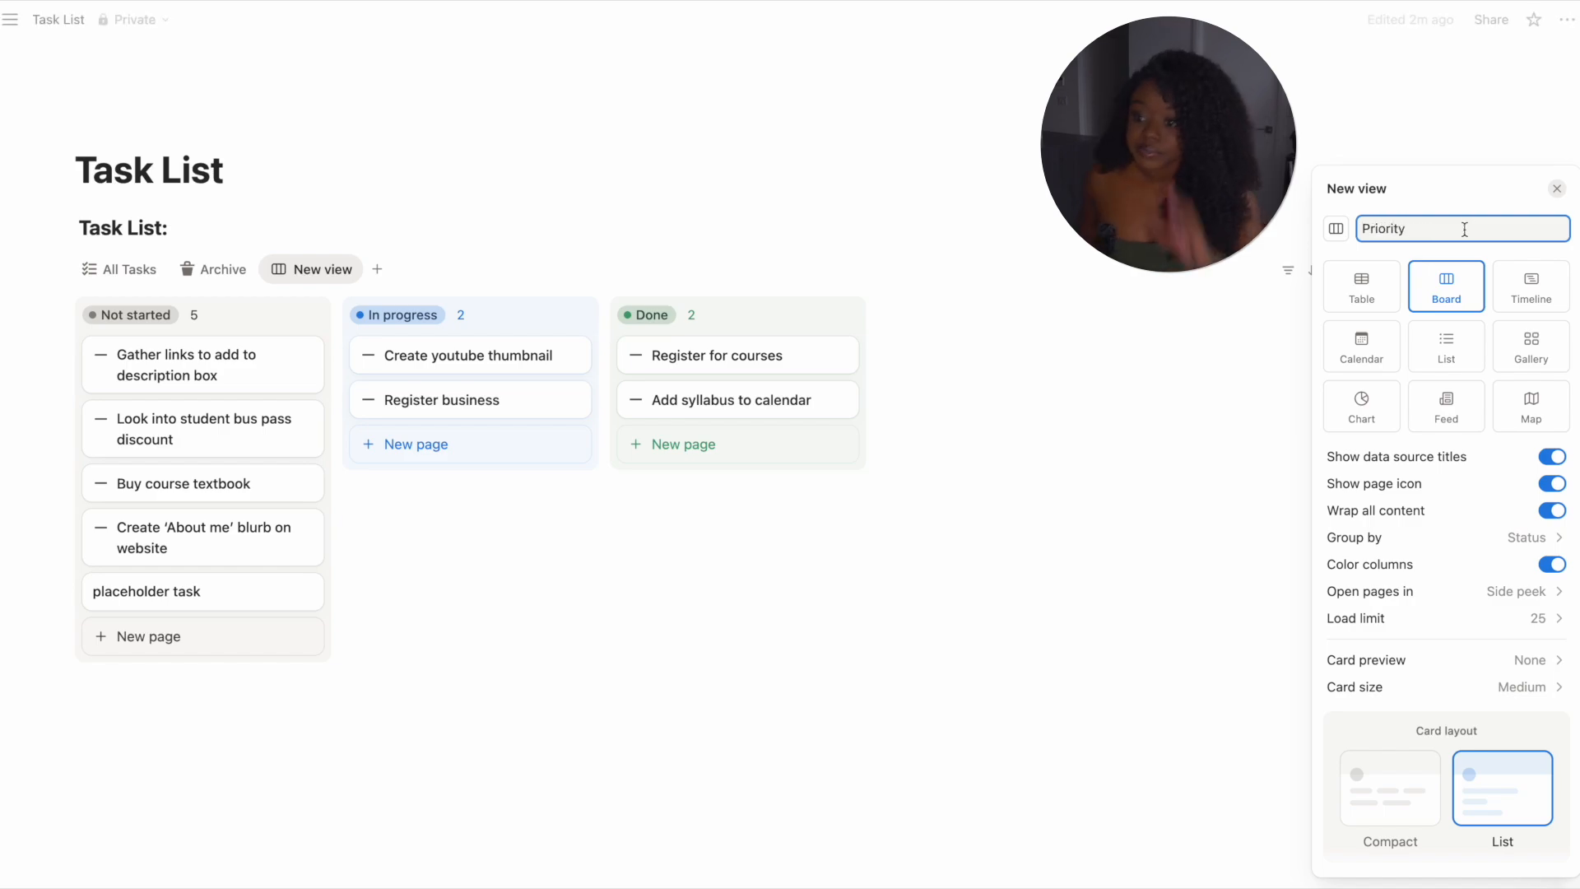
click(1337, 229)
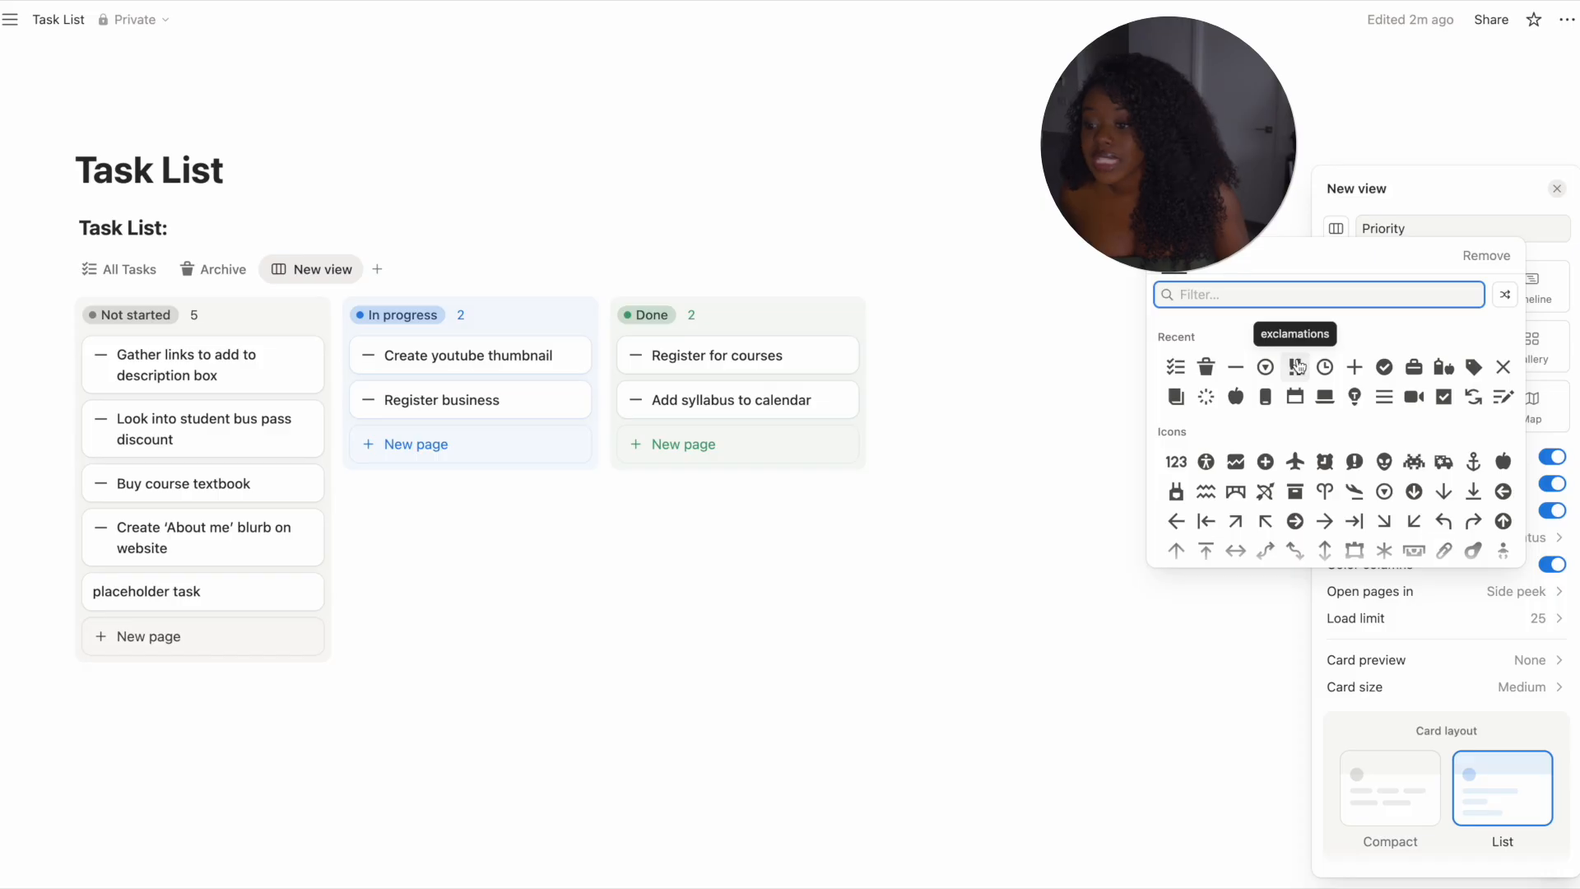
click(1296, 366)
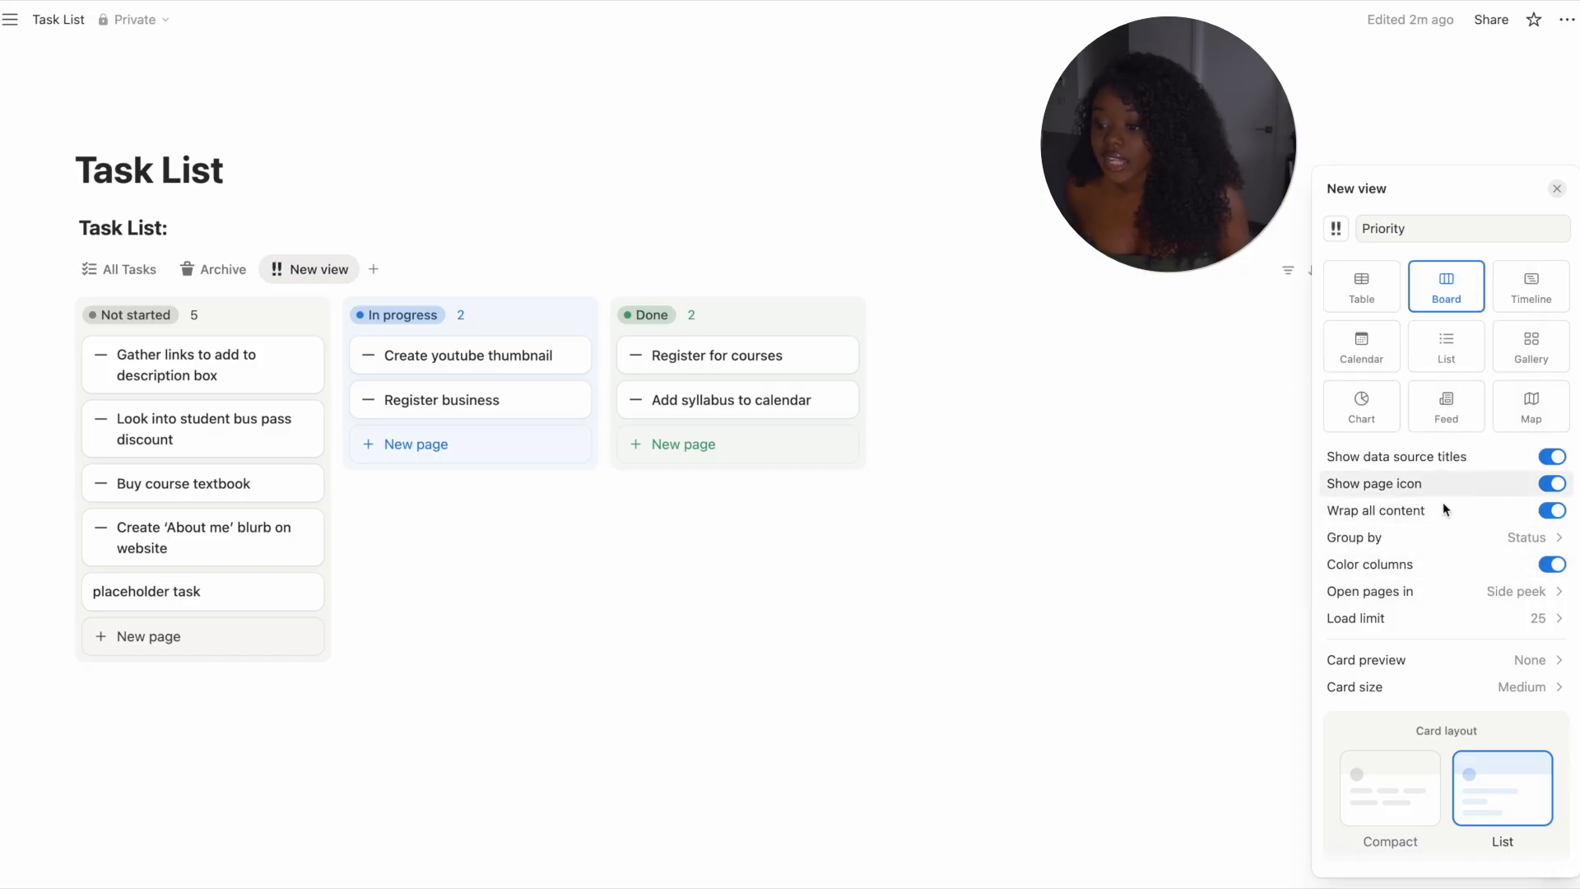
- Group the Priority board by Priority and sub-group it by Section
click(1480, 545)
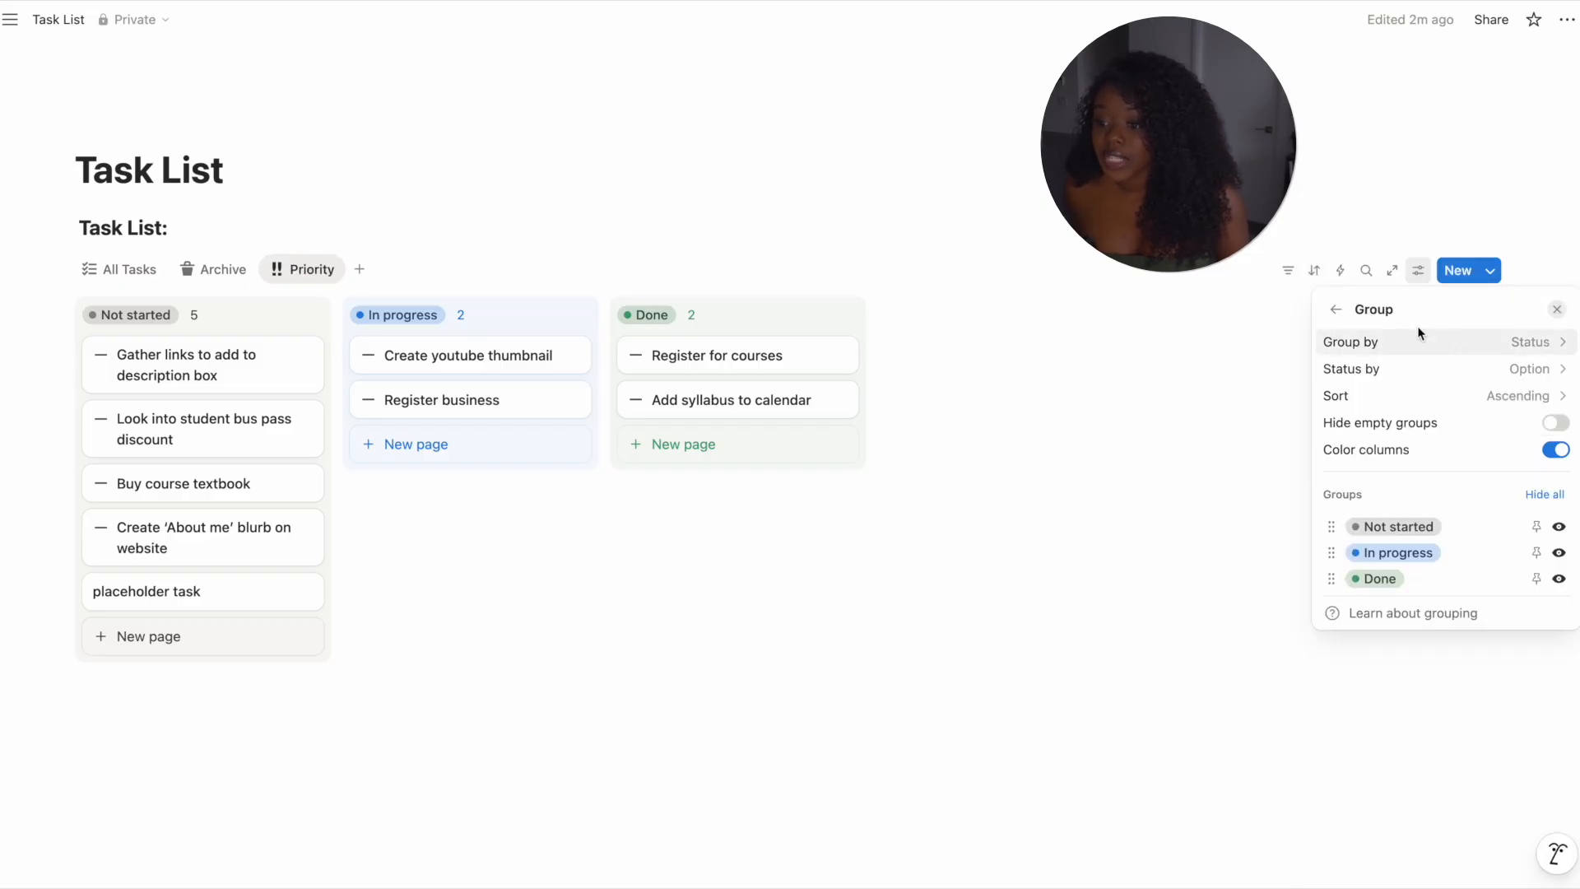
click(1502, 352)
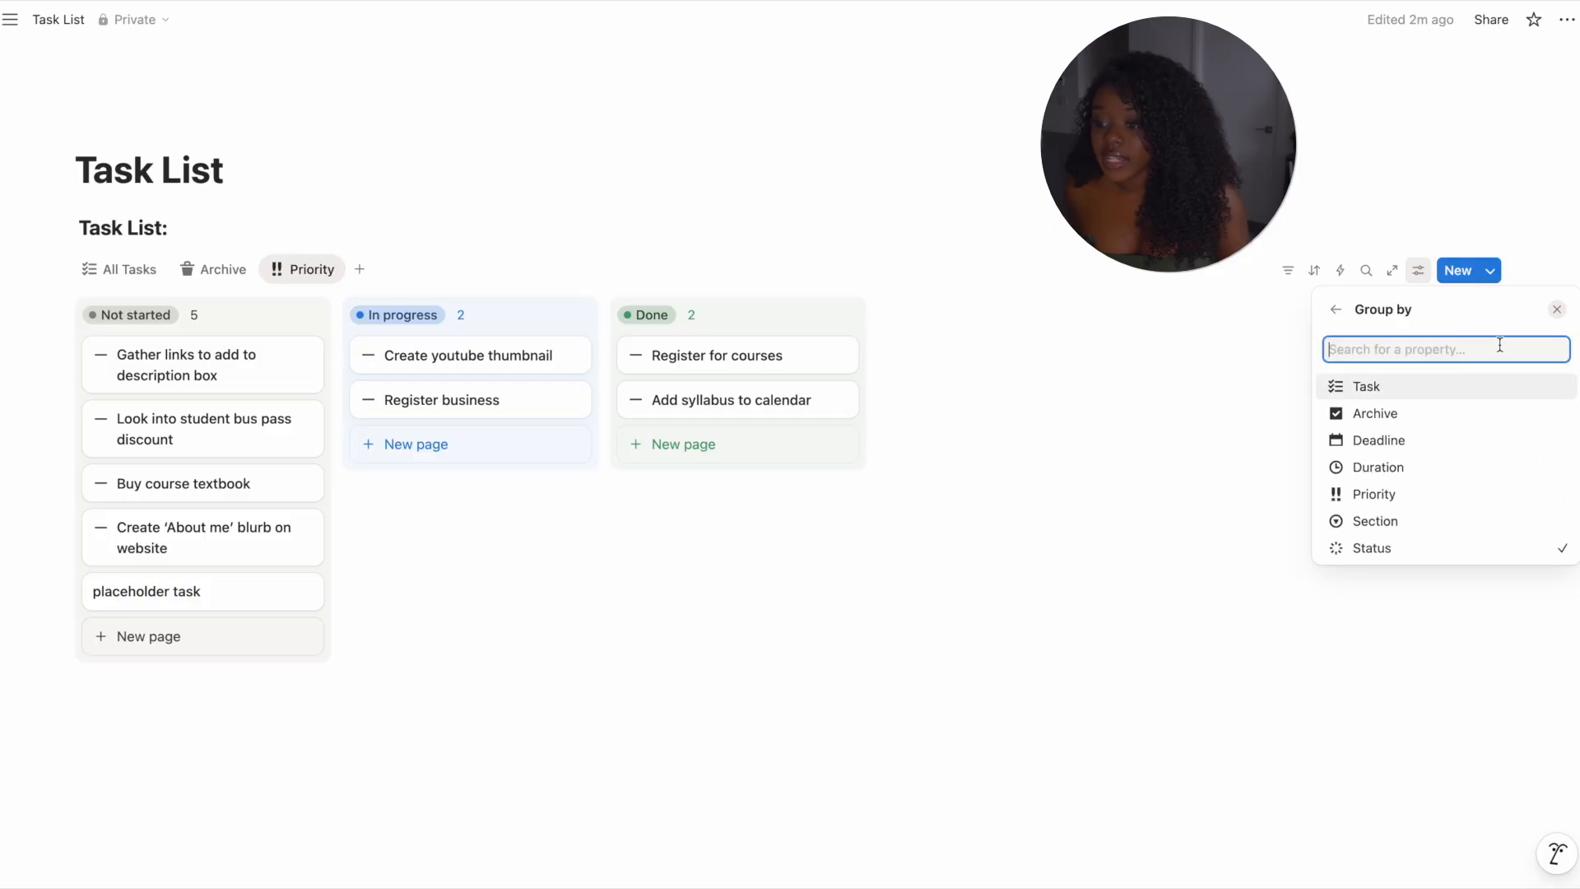
click(1387, 499)
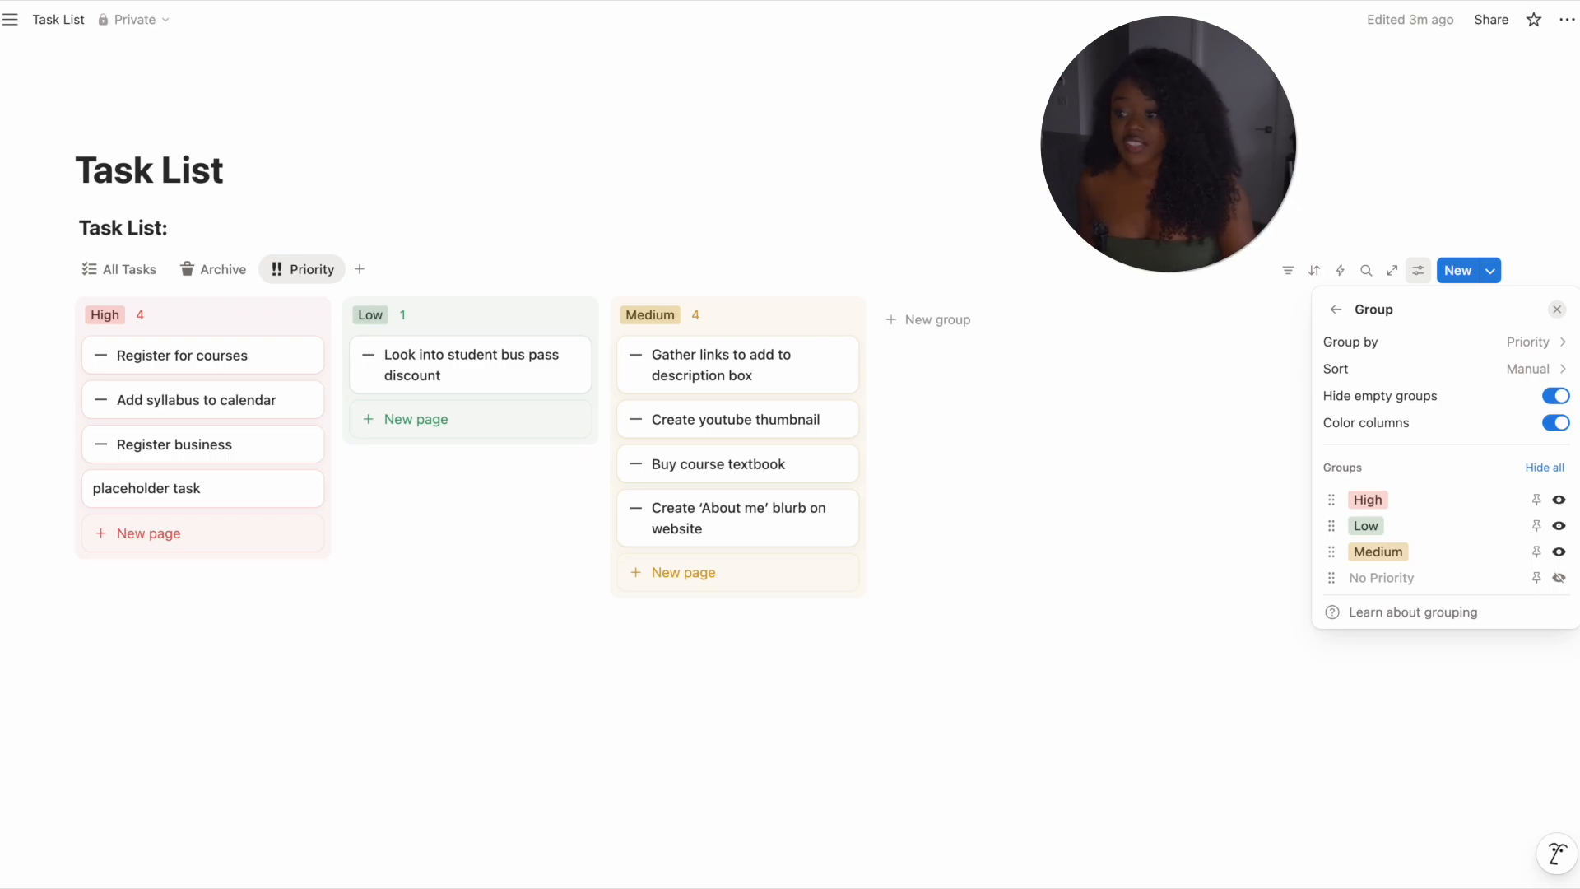
click(1337, 311)
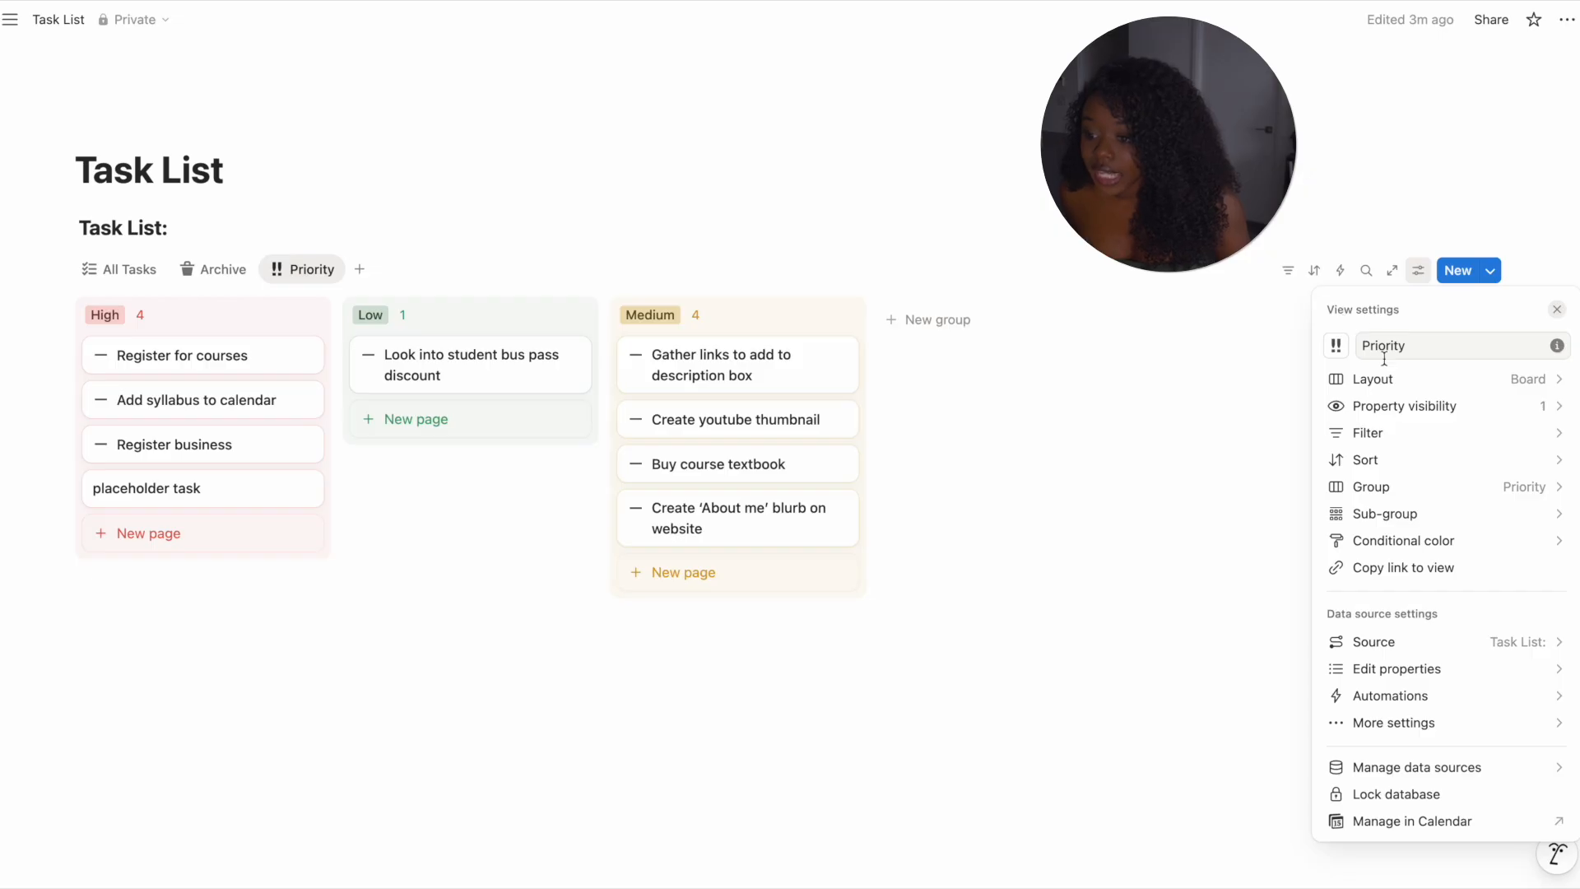
click(1448, 524)
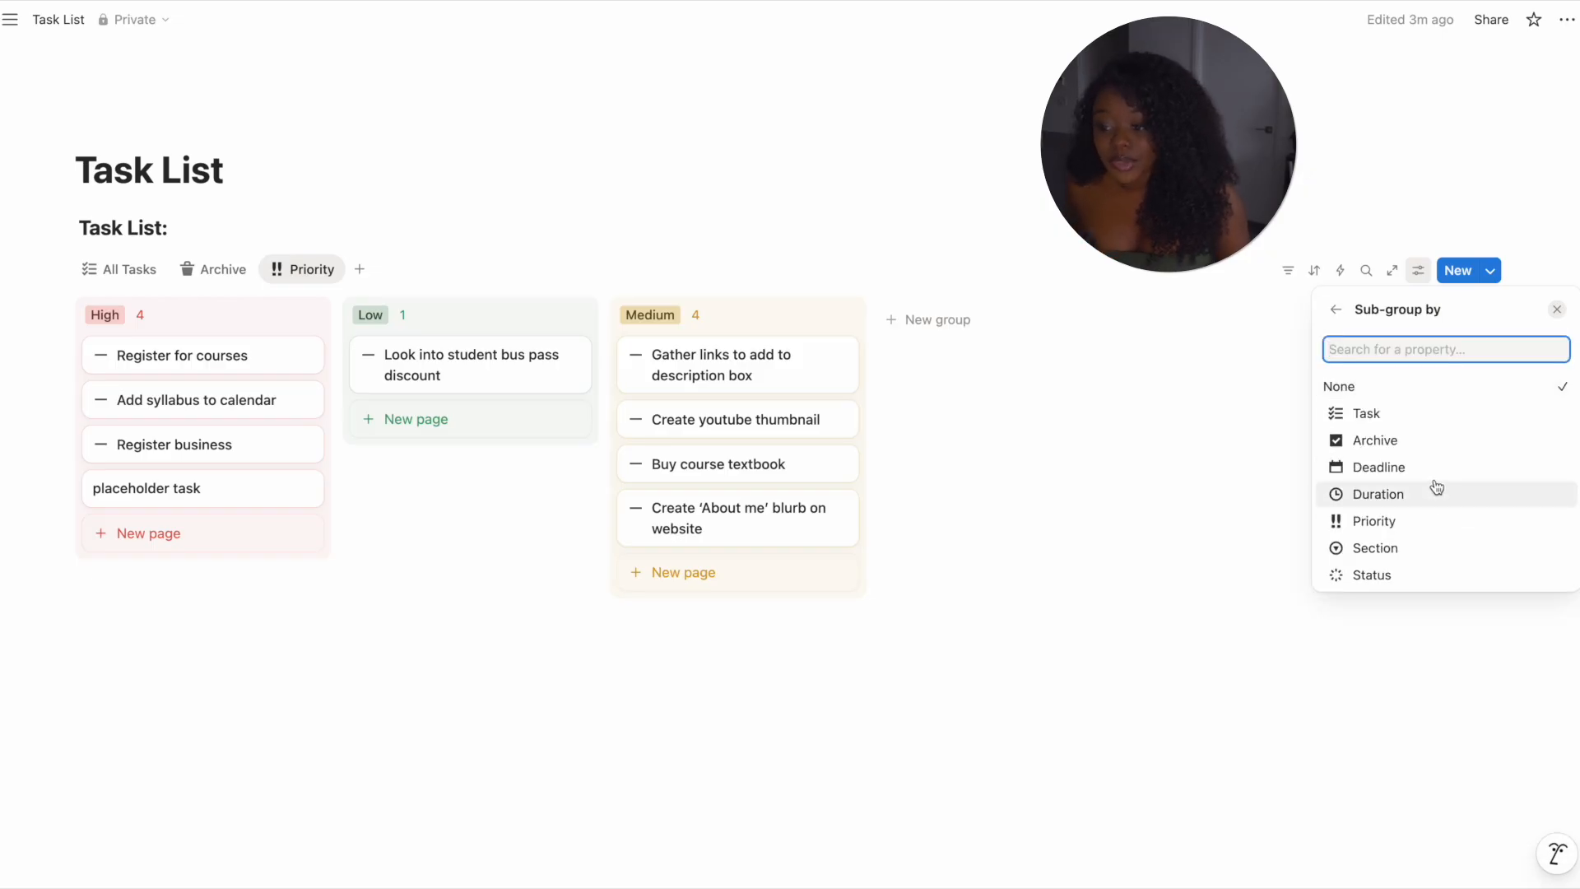
click(1404, 549)
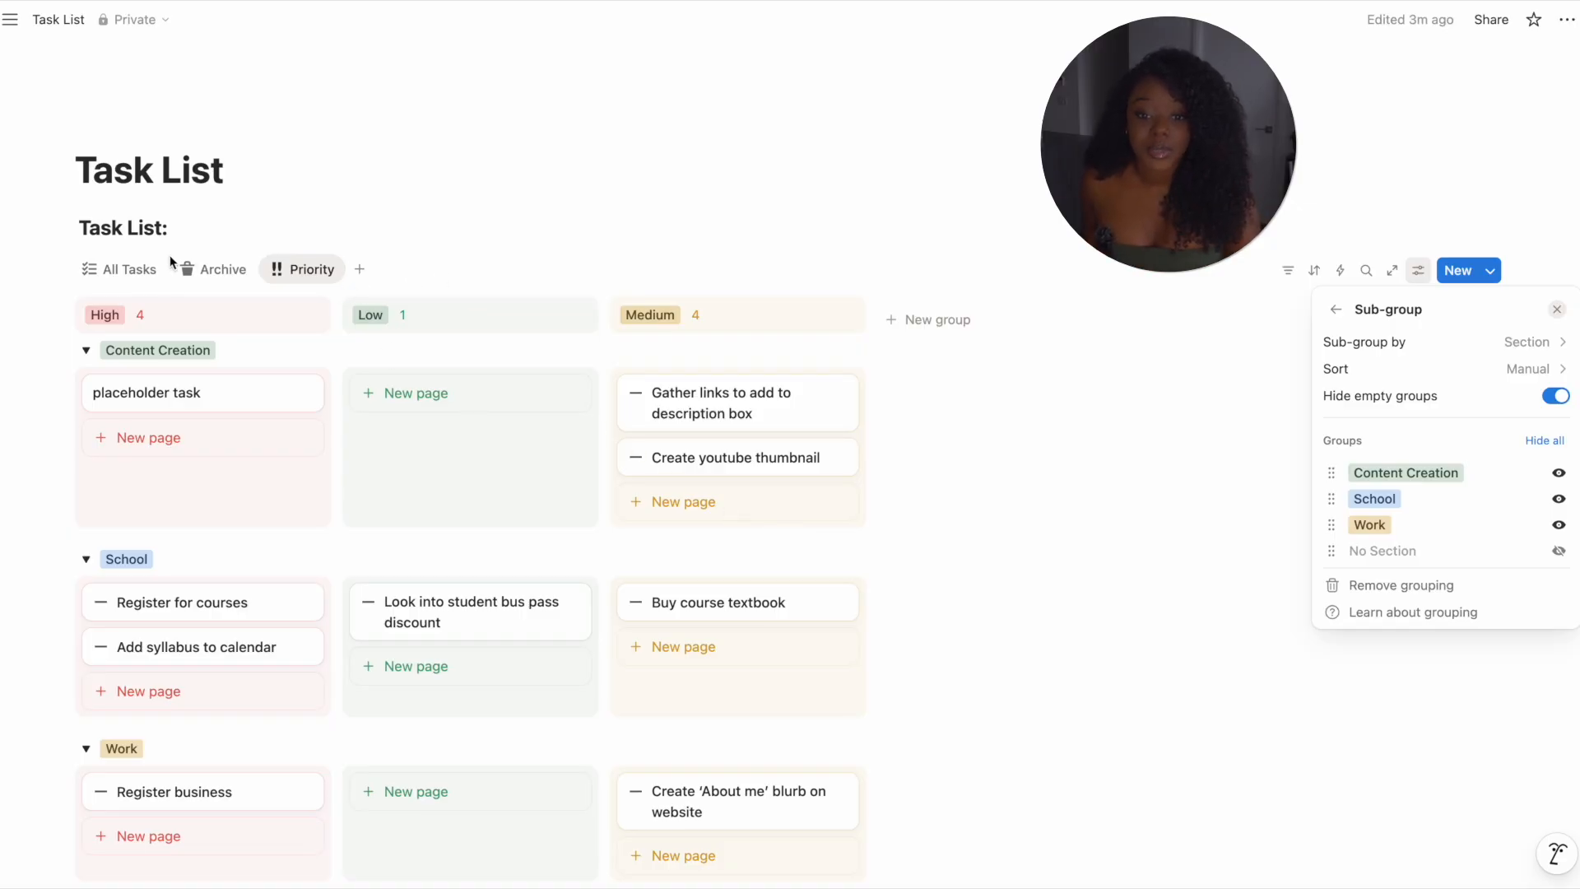
- Close the Priority board's settings and add a Calendar view to the Task List
click(361, 273)
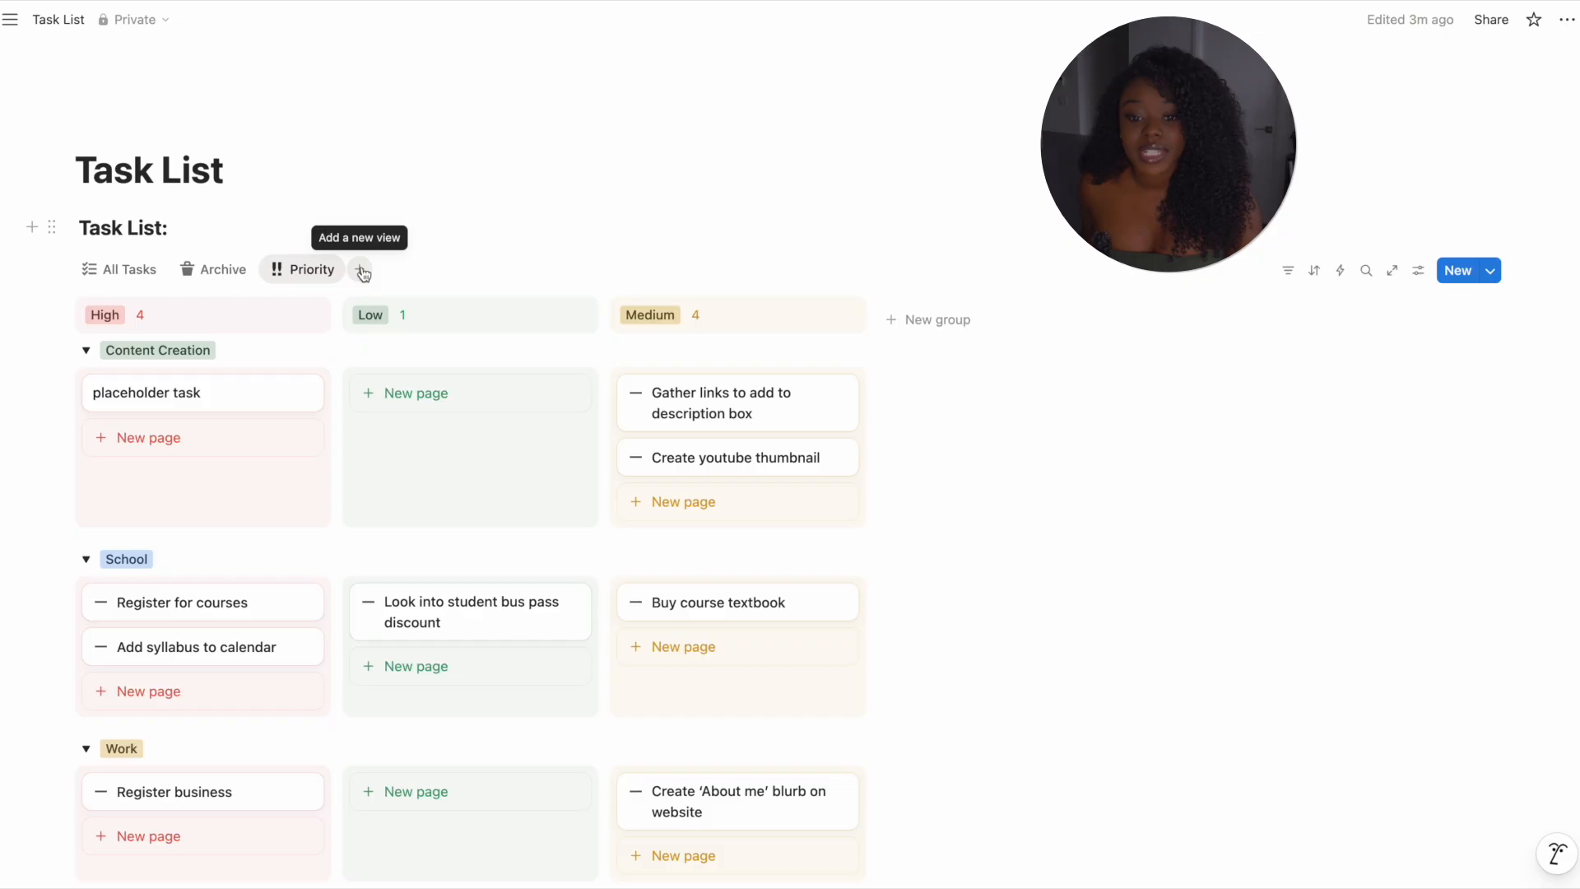
click(362, 271)
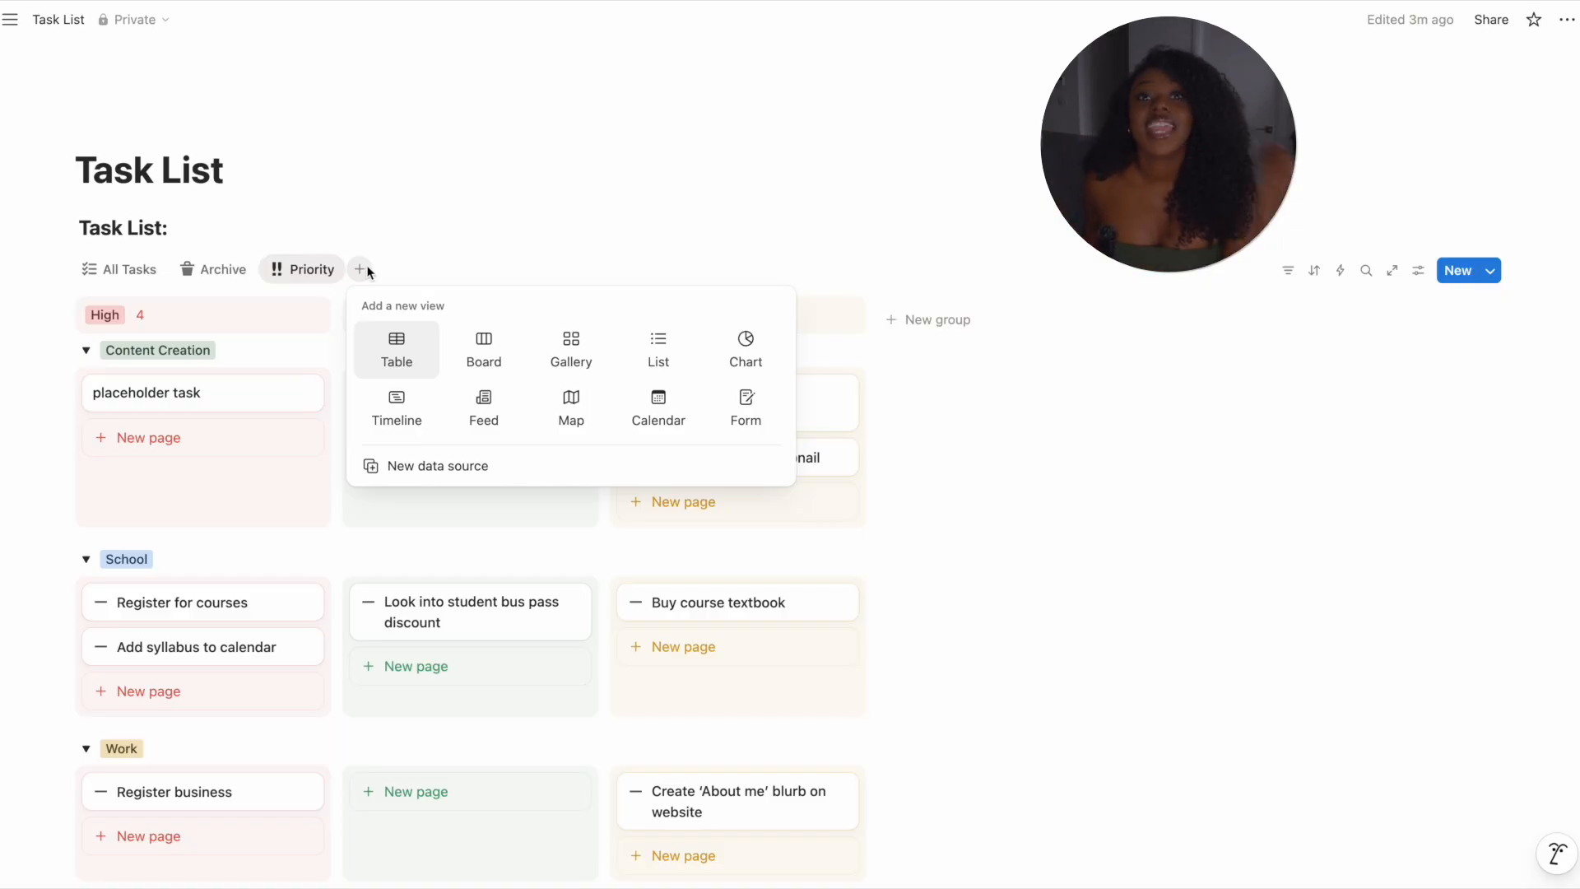
click(675, 413)
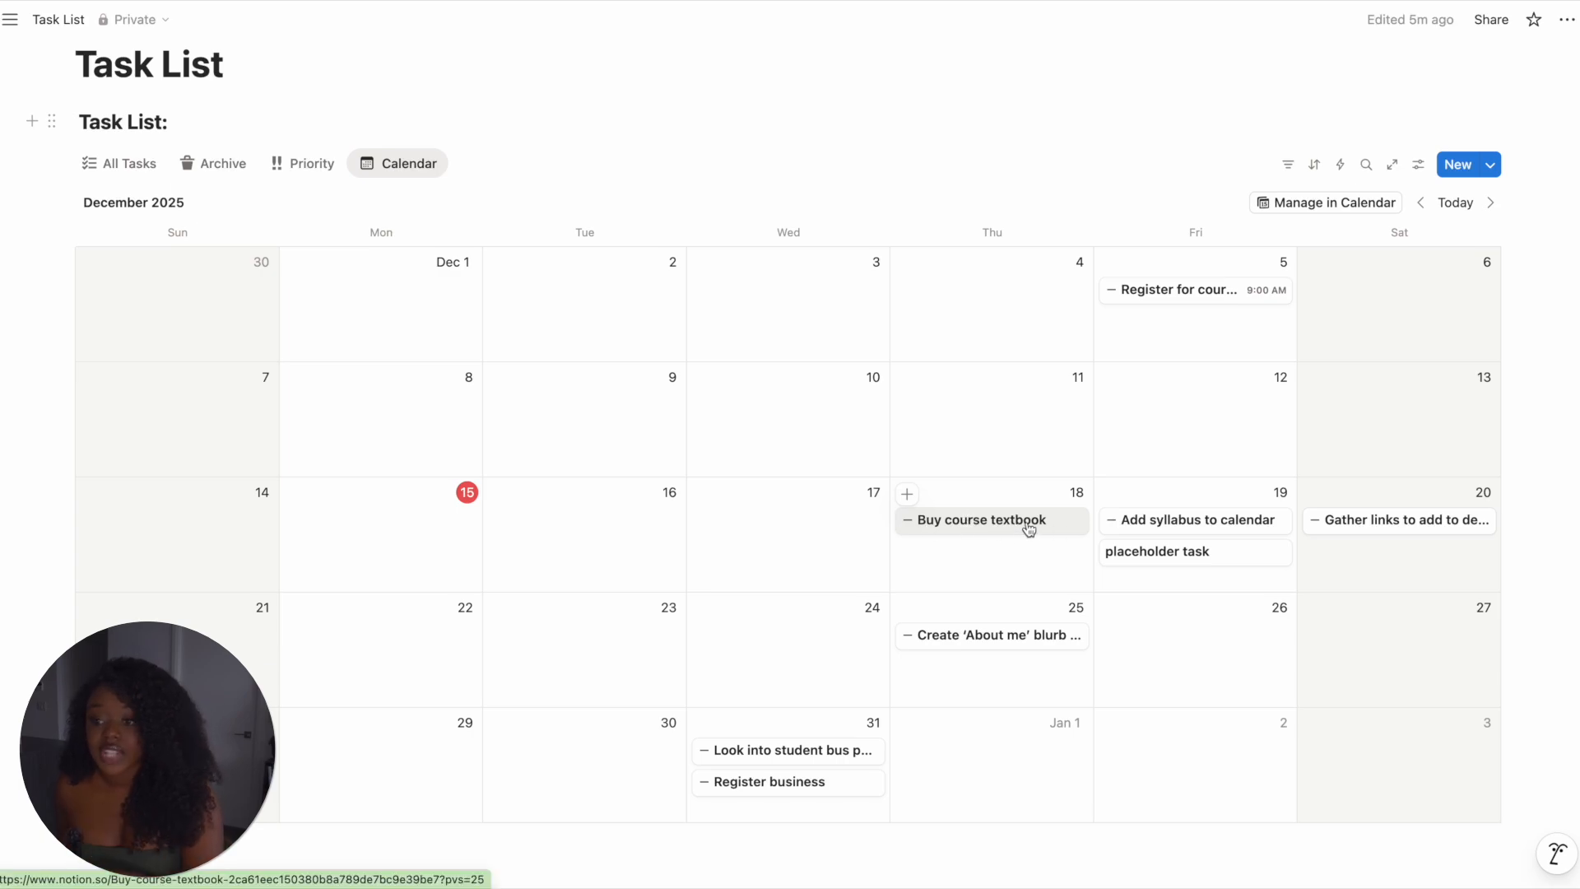
- Show the Section, Status and Duration properties on the Calendar view's cards
click(1419, 165)
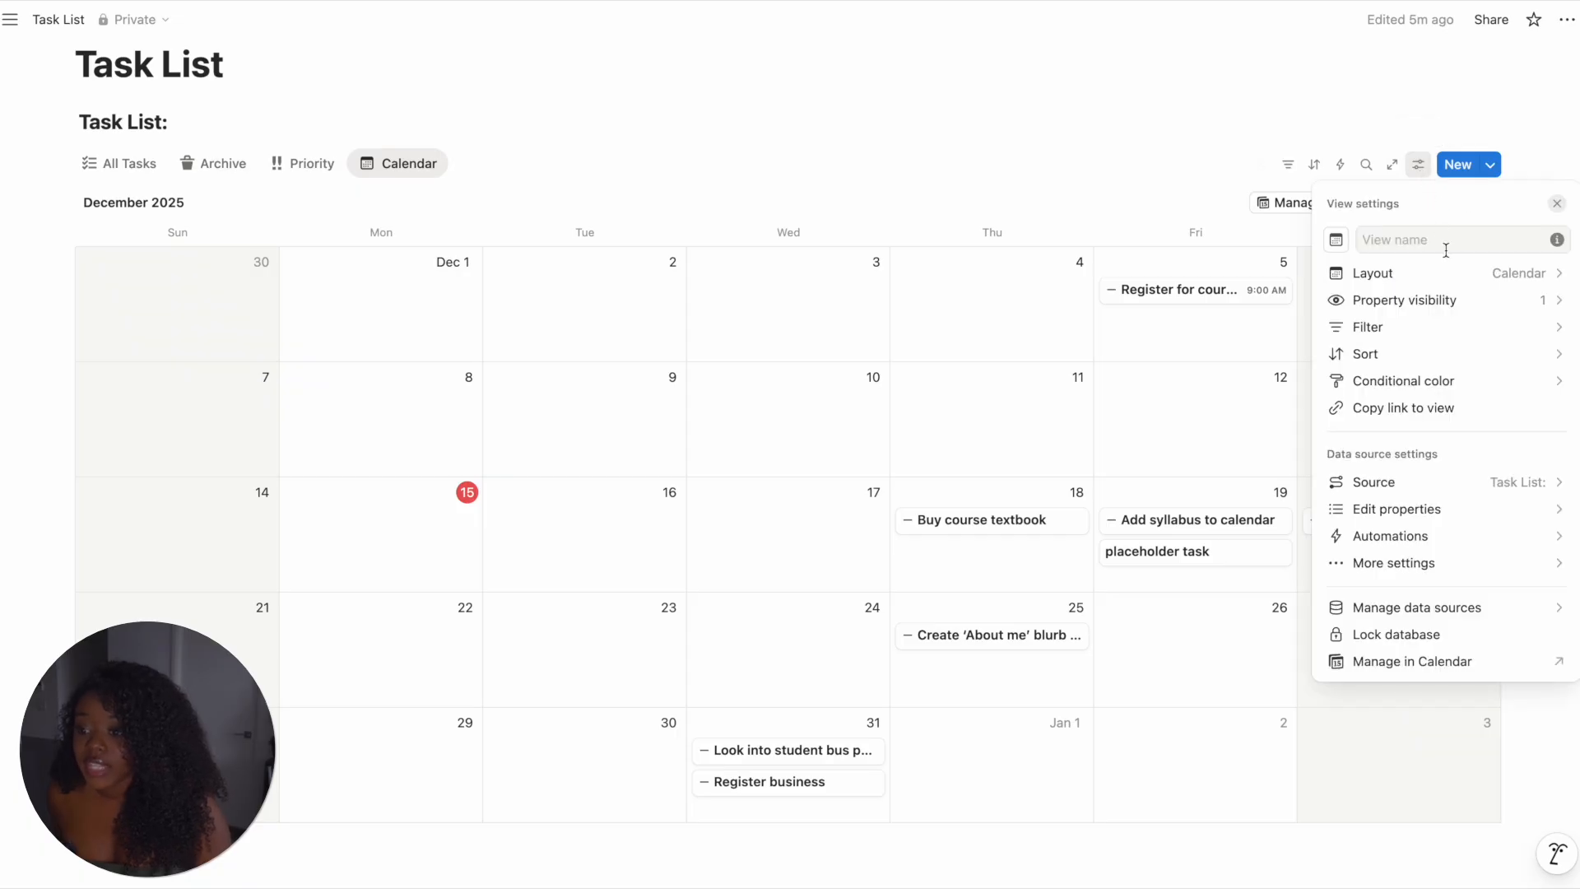
click(1473, 305)
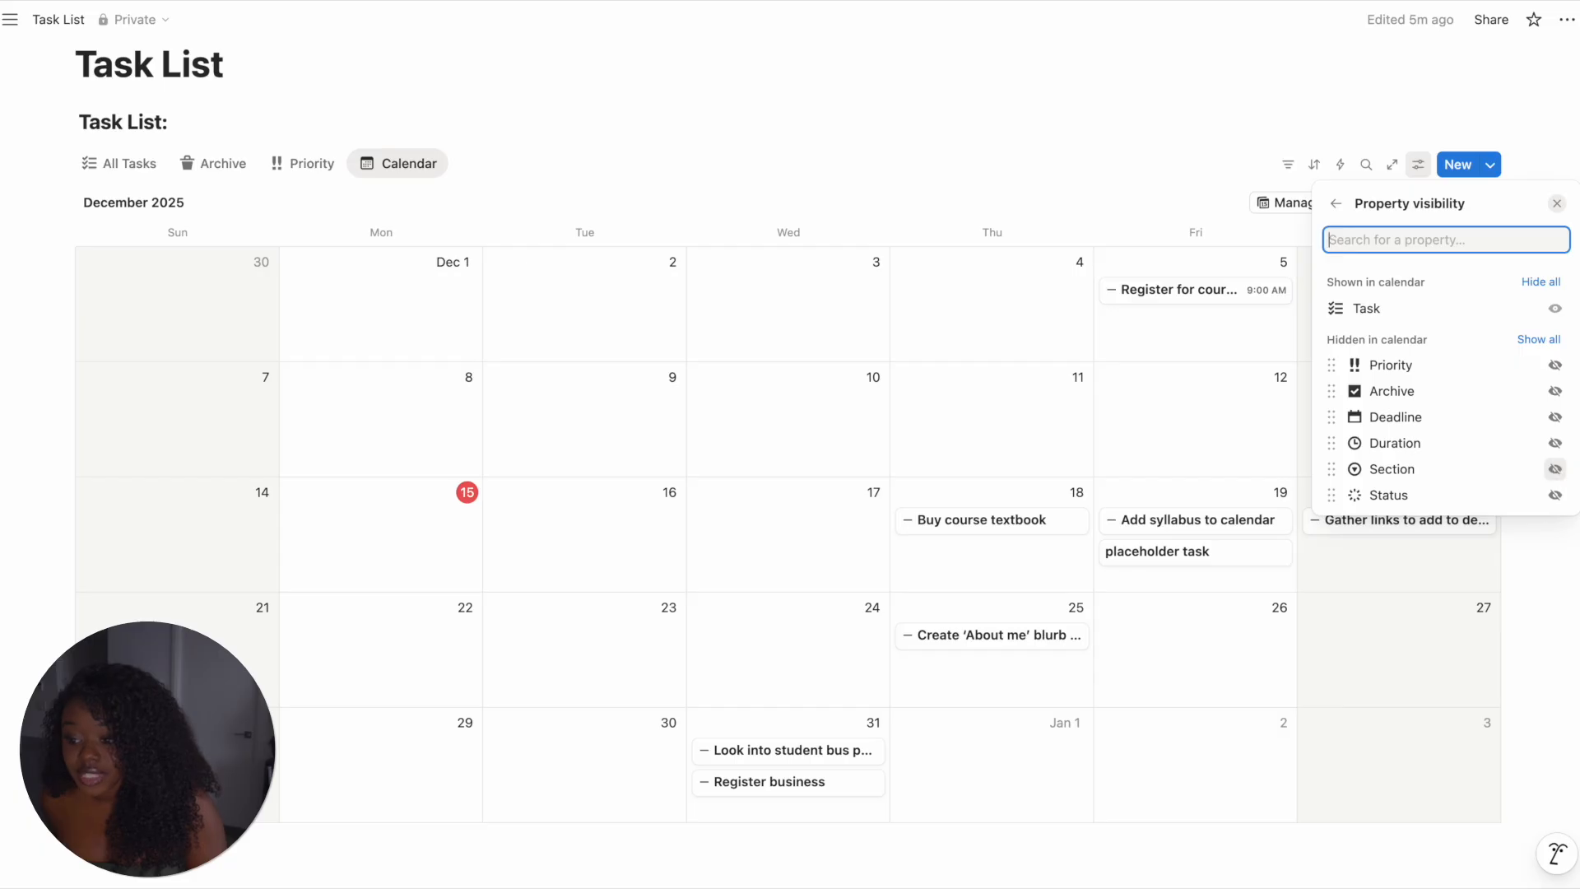
click(1555, 470)
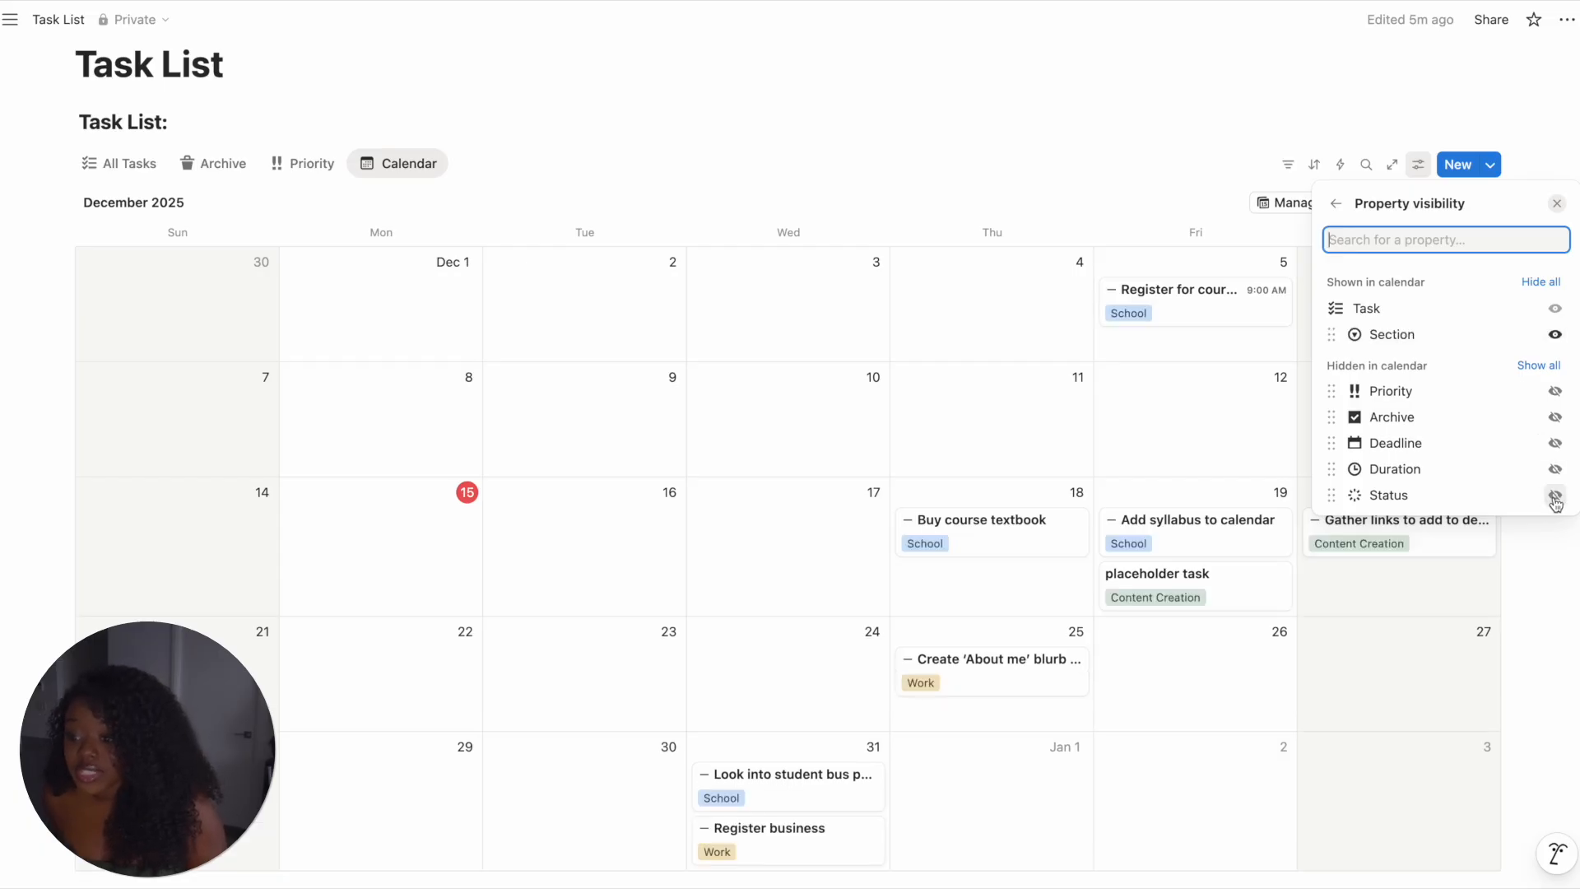
click(1555, 496)
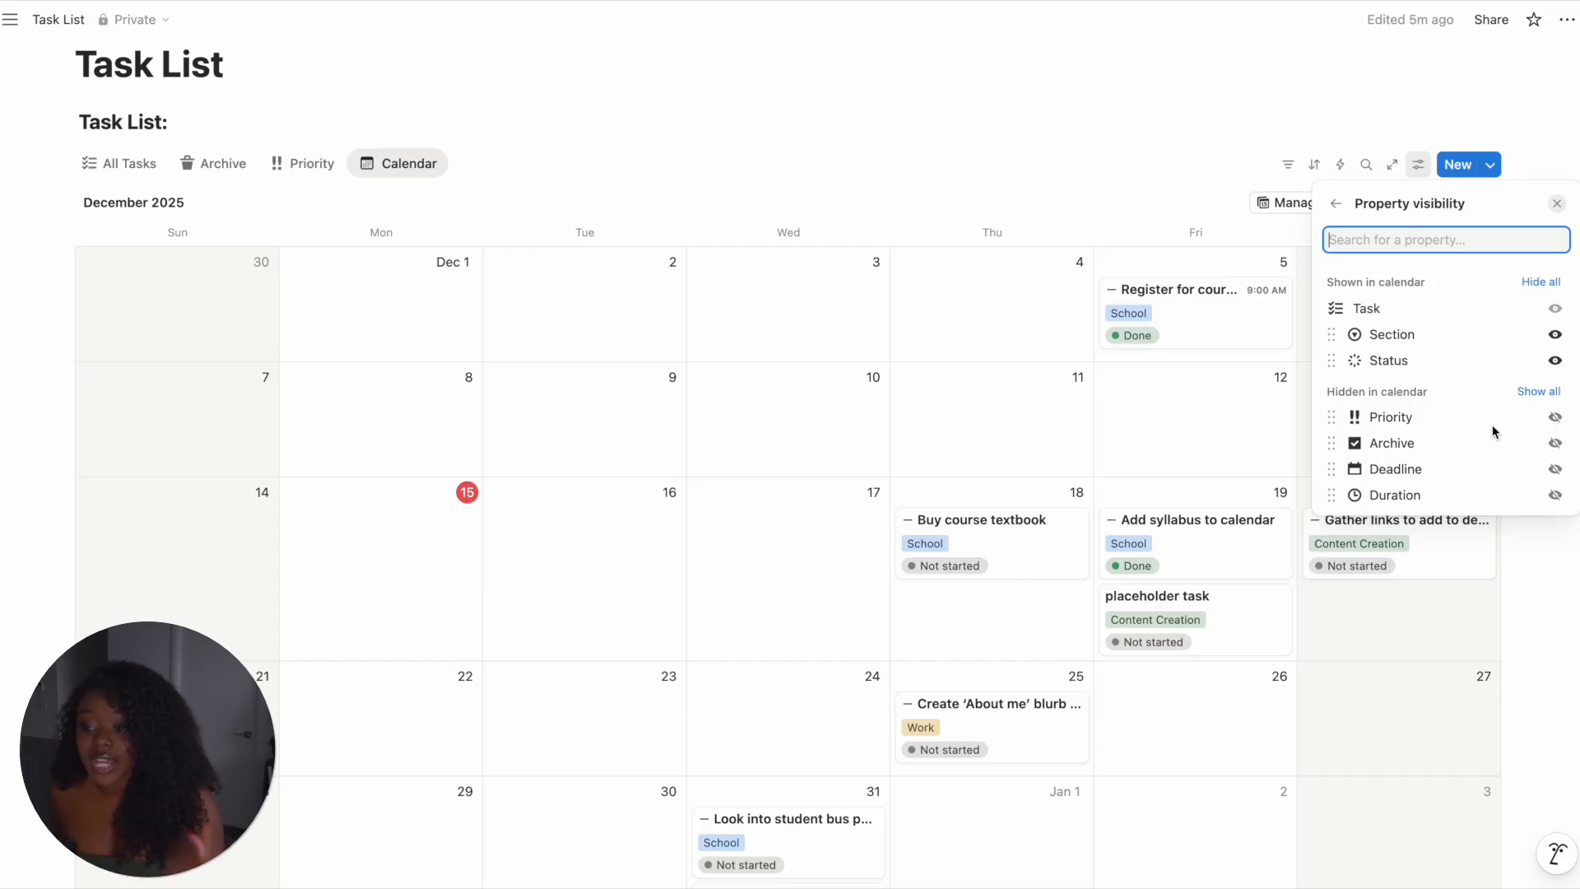
click(1555, 497)
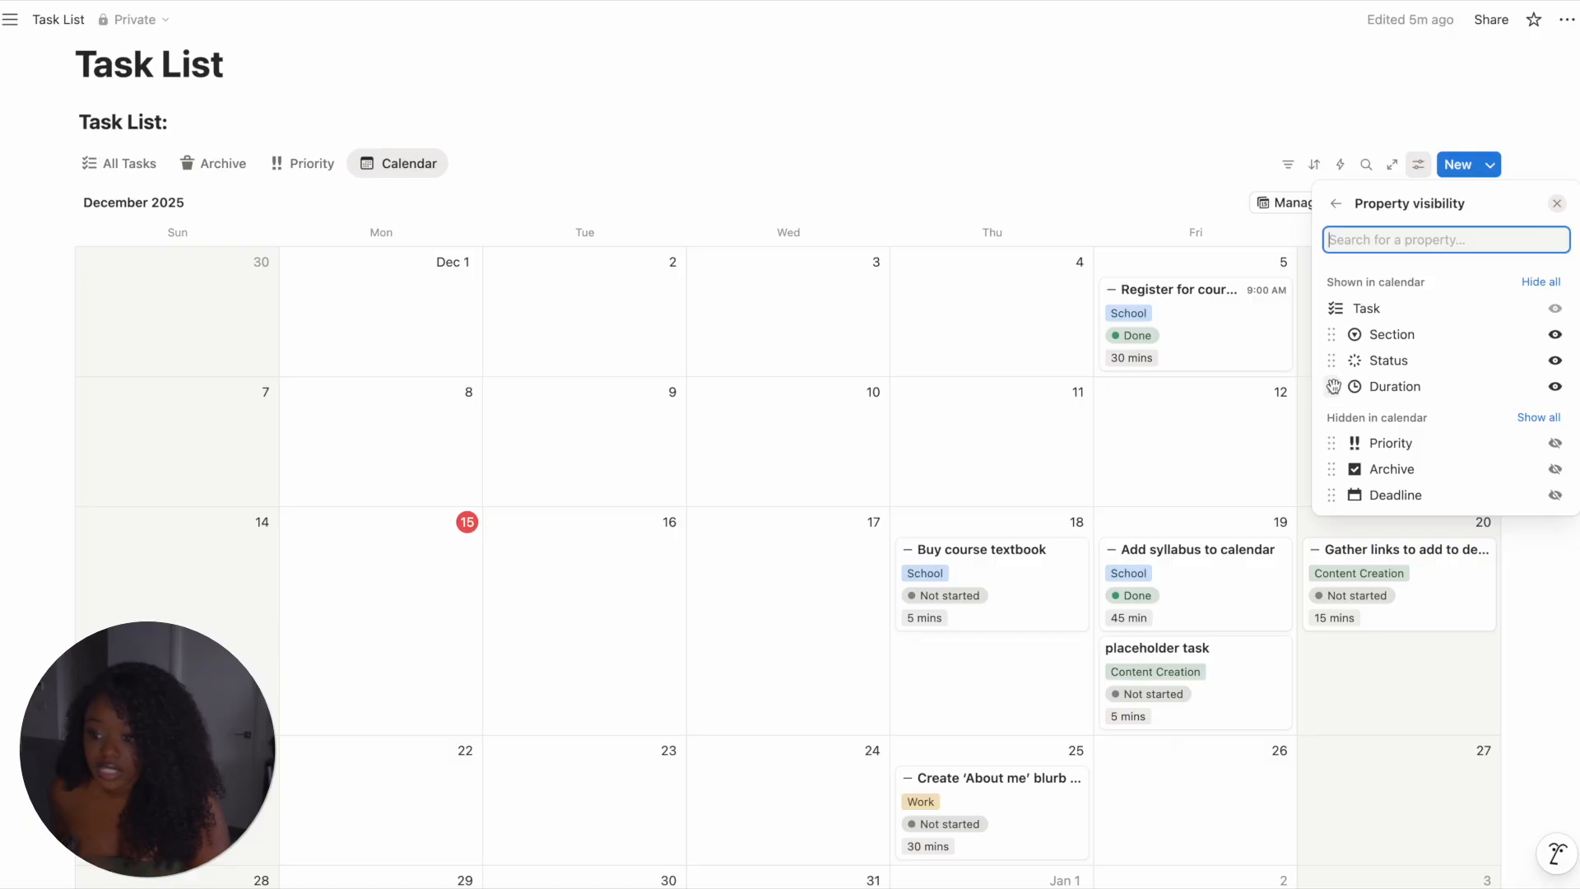
- Reorder the calendar's visible properties to Duration, Section, Status and close the view settings
drag(1331, 392, 1336, 352)
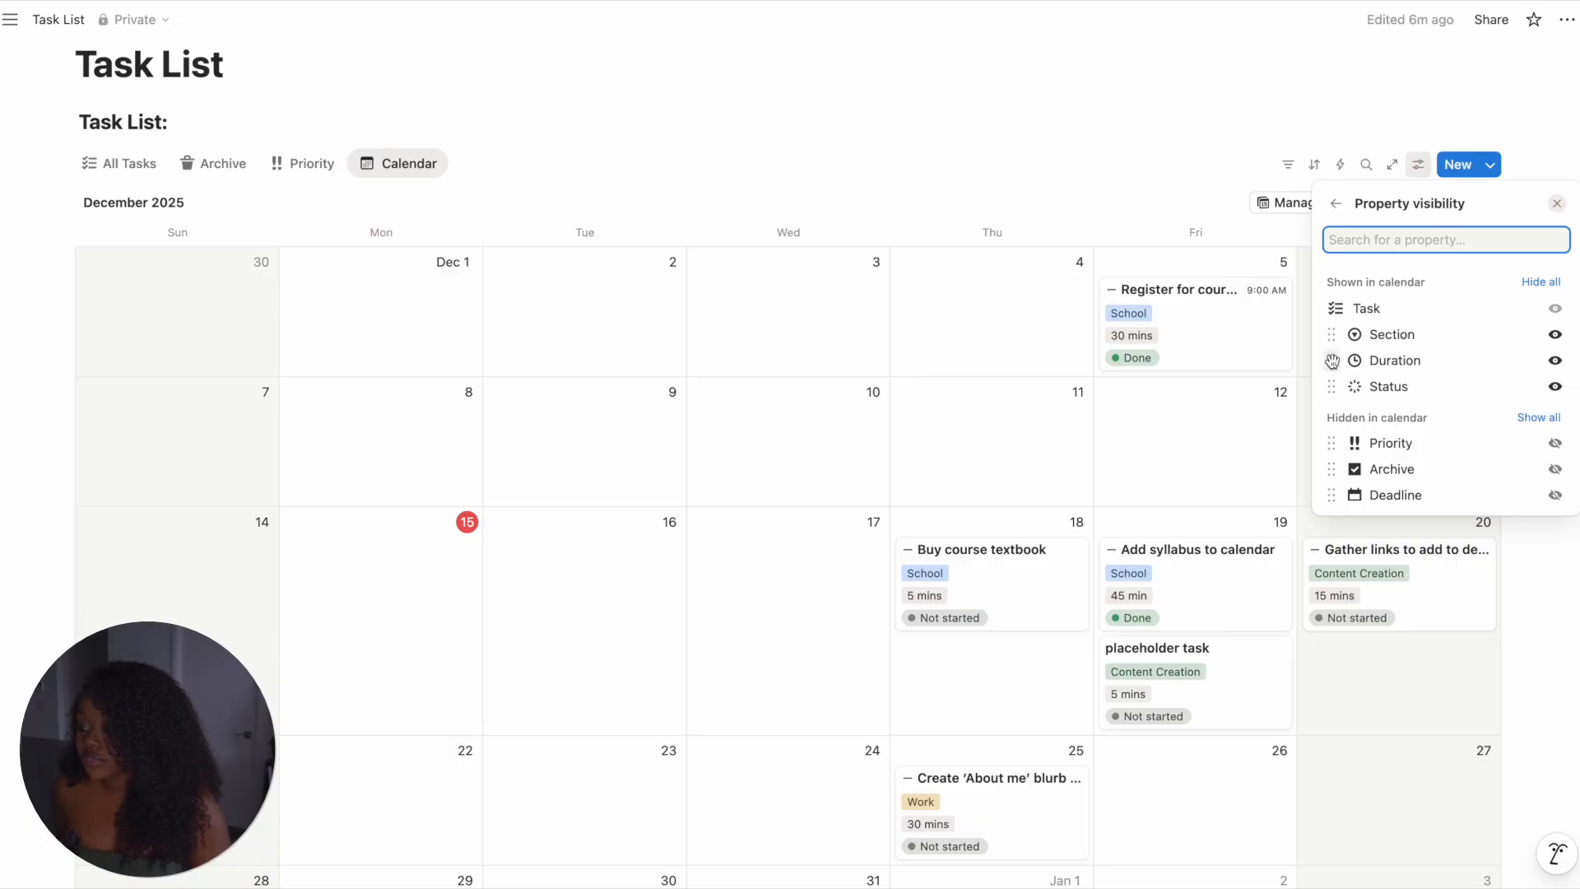
drag(1332, 361, 1335, 333)
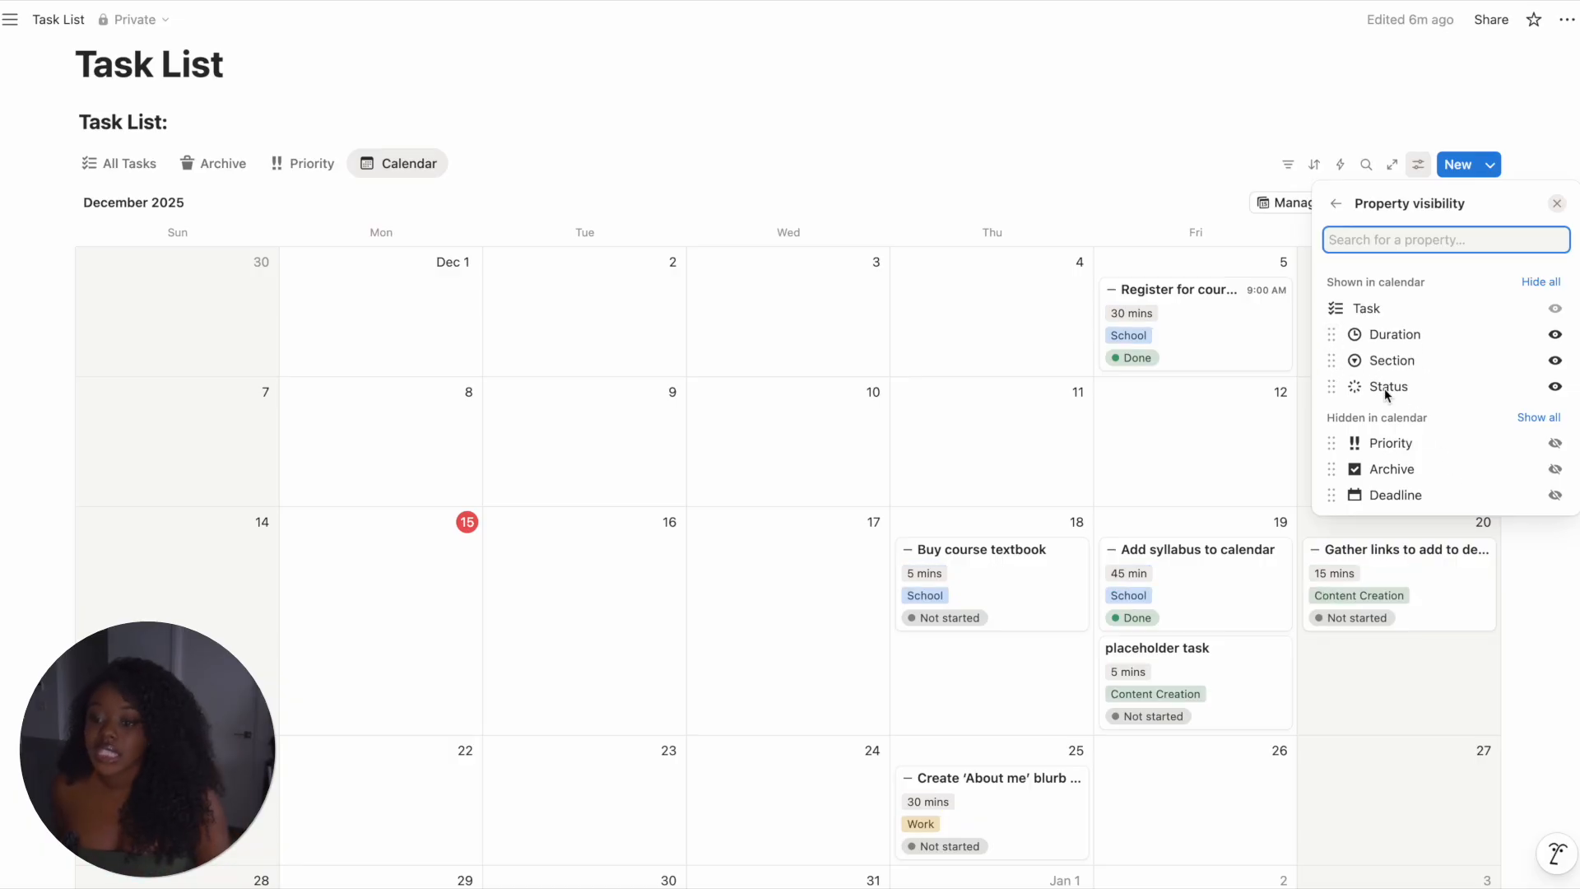
click(1194, 192)
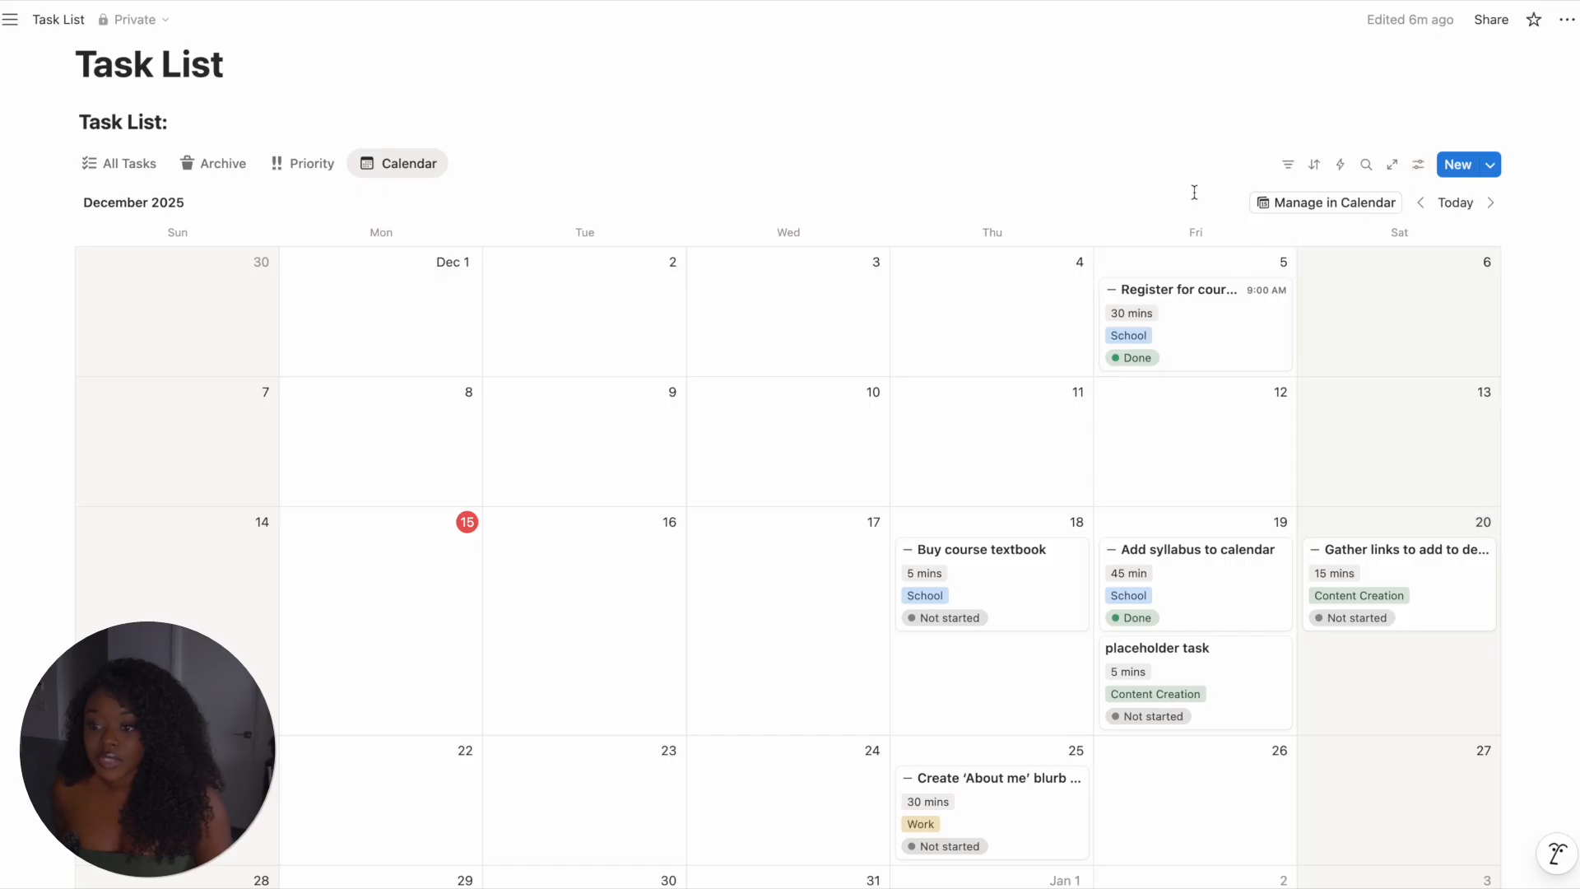
- Reschedule the placeholder task to December 17 and the student bus pass task to January 2 on the calendar
scroll(1094, 293, down, 3)
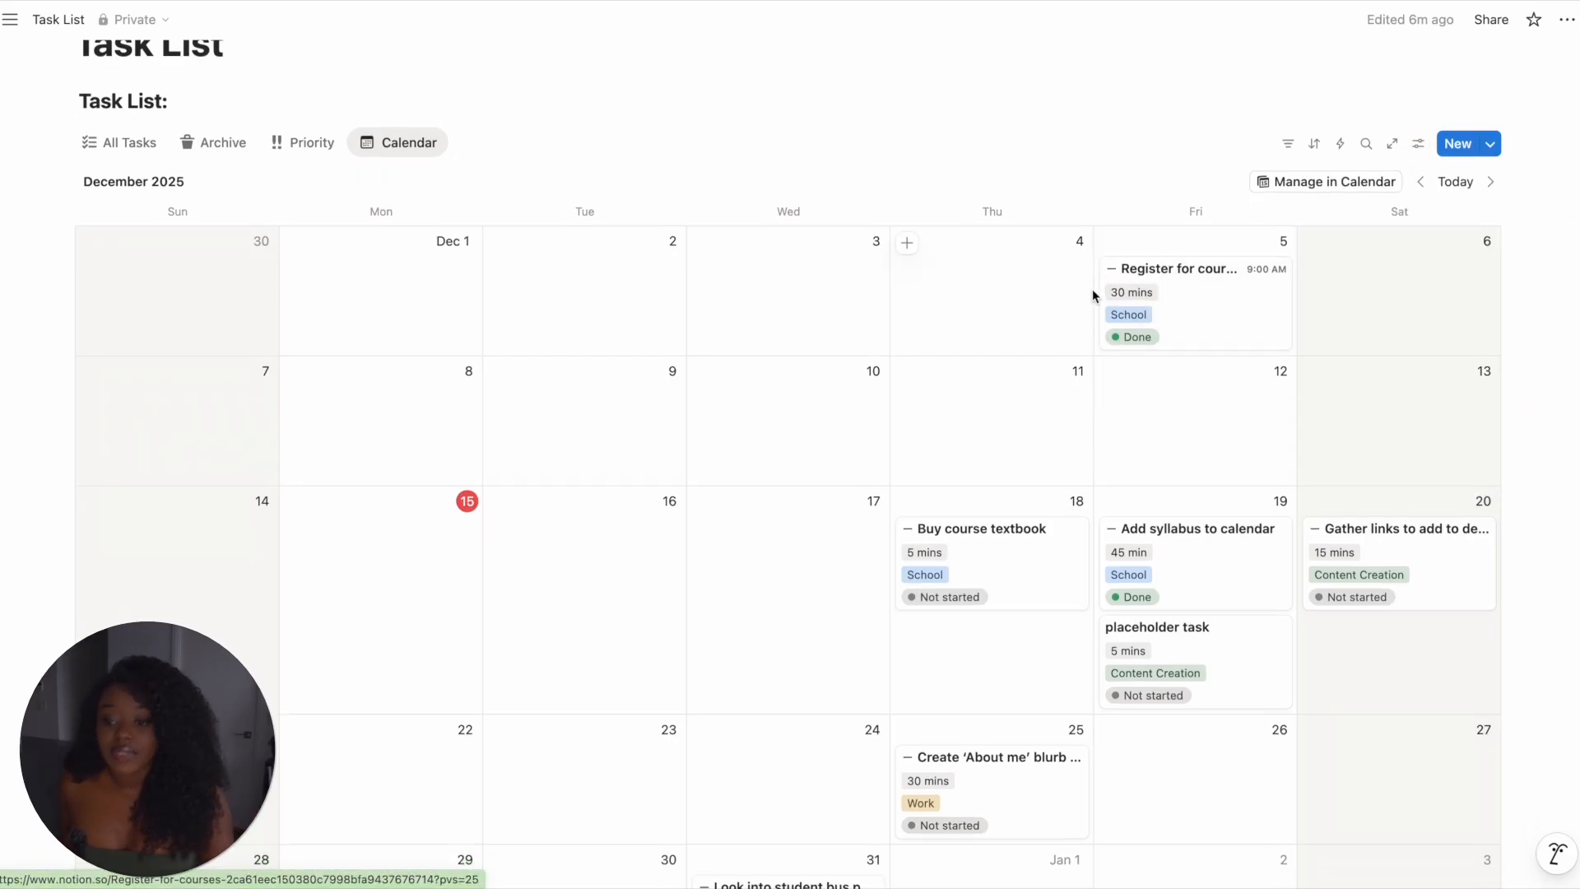
scroll(1099, 294, down, 1)
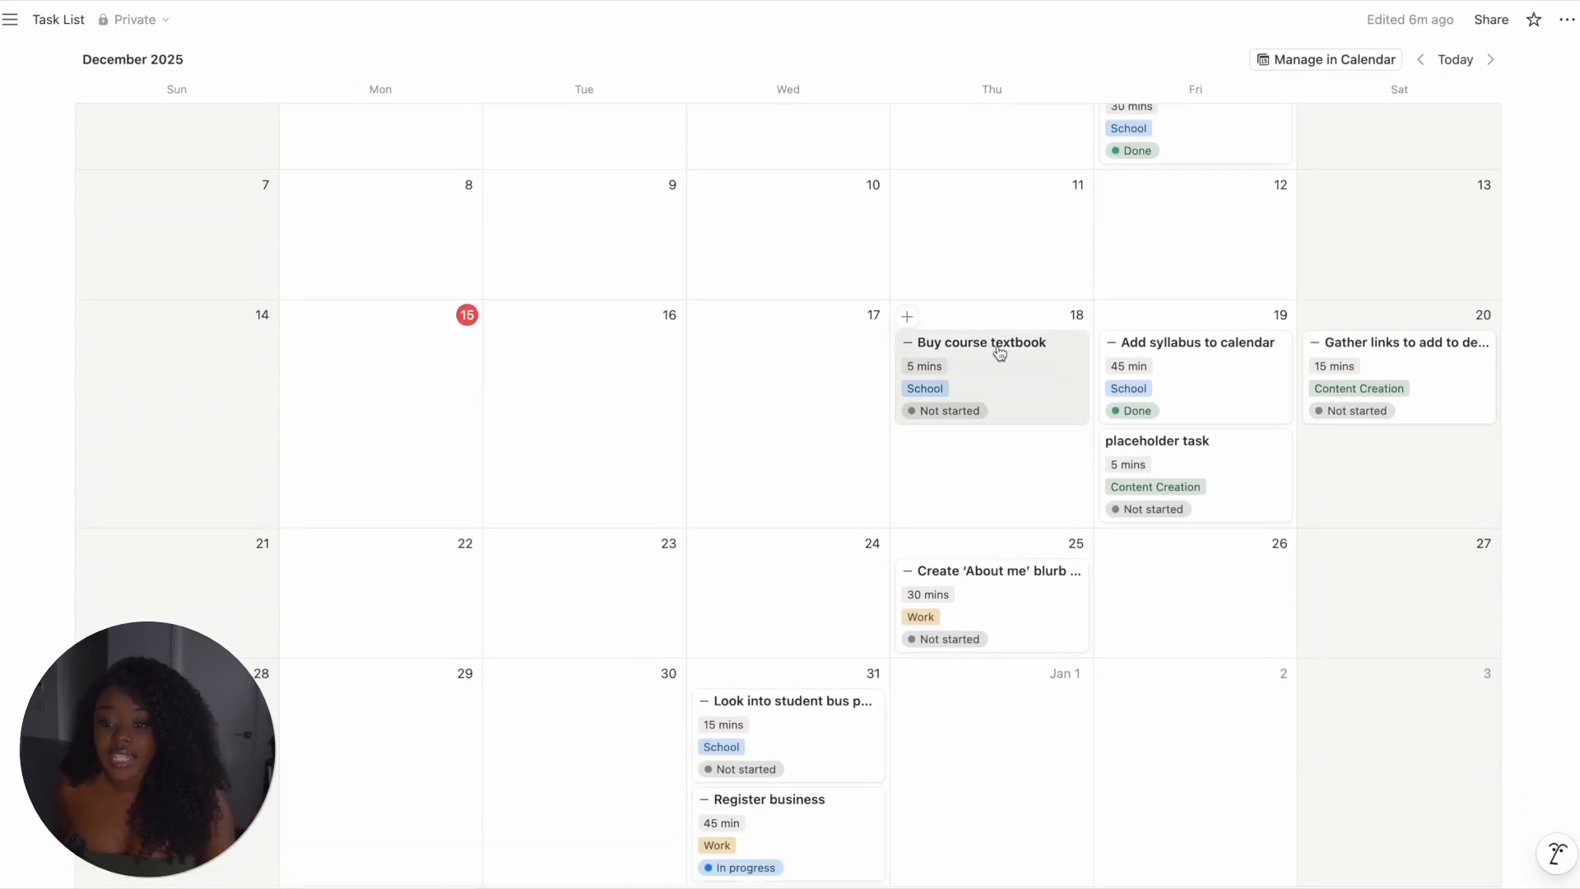
drag(1249, 467, 794, 375)
drag(846, 646, 1182, 627)
scroll(1173, 592, up, 5)
scroll(1168, 560, down, 3)
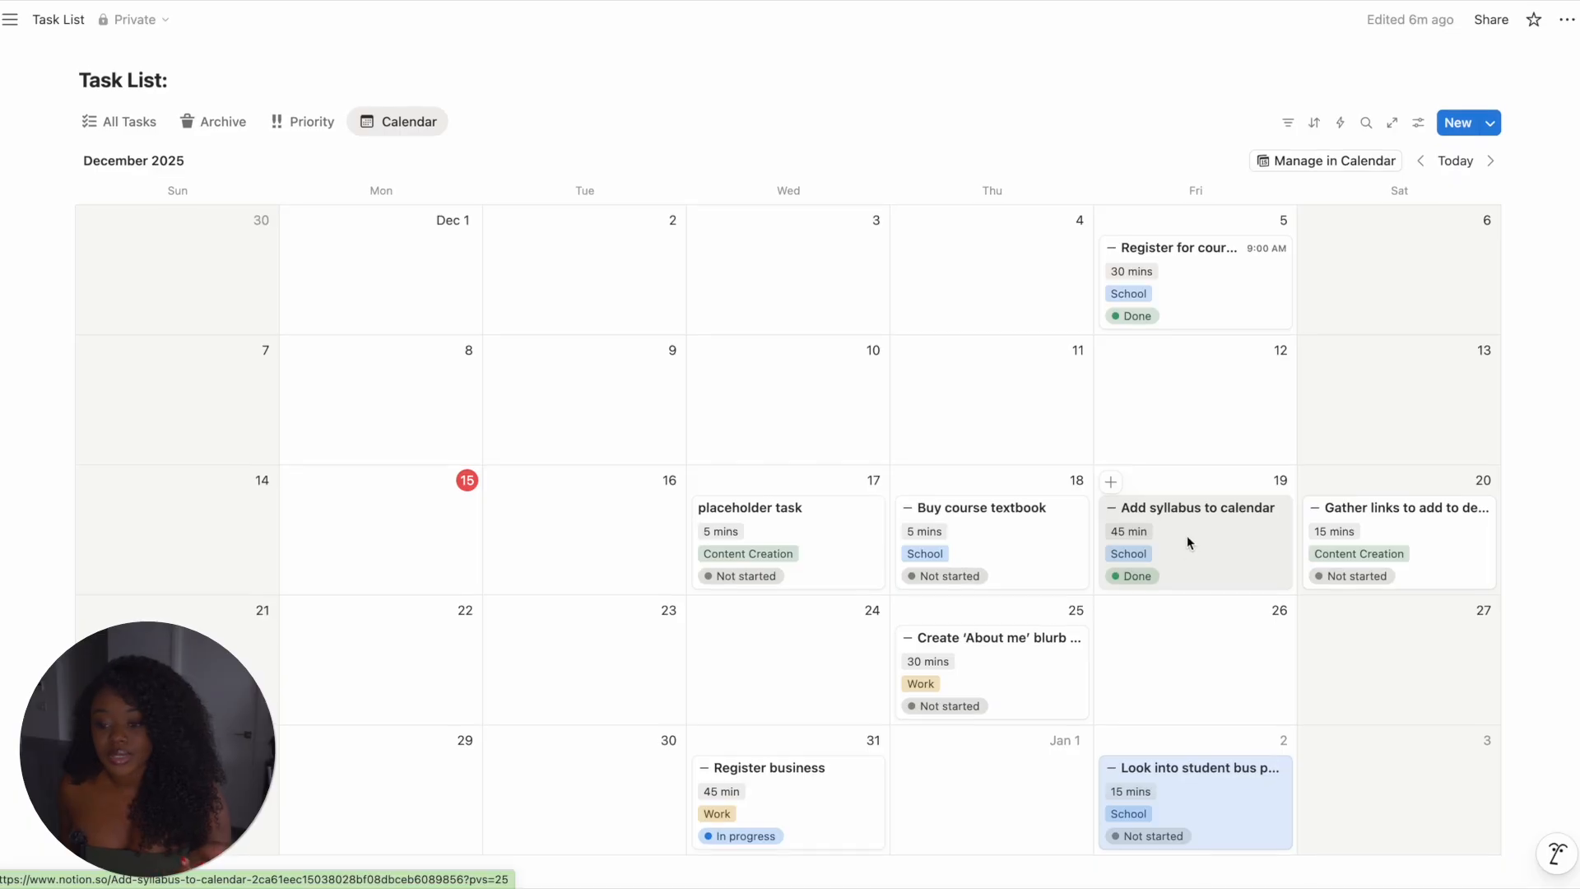
scroll(1187, 535, down, 1)
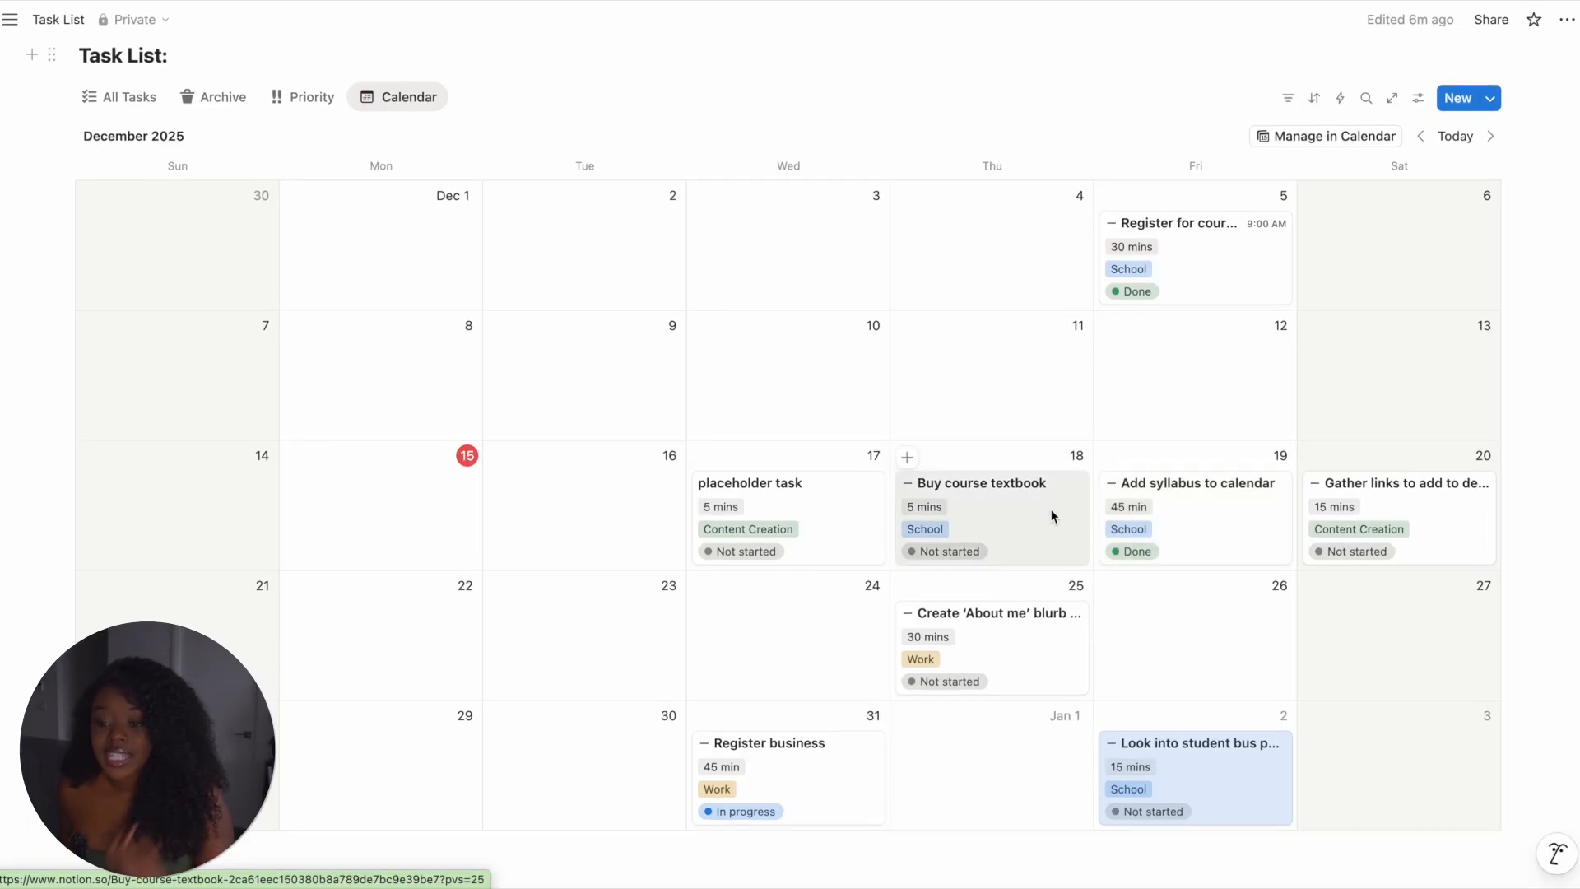
- Reschedule the 'About me' blurb task to December 19 and the syllabus task to December 25, keeping Buy course textbook on December 18
drag(1028, 500, 1218, 494)
drag(1005, 724, 1208, 588)
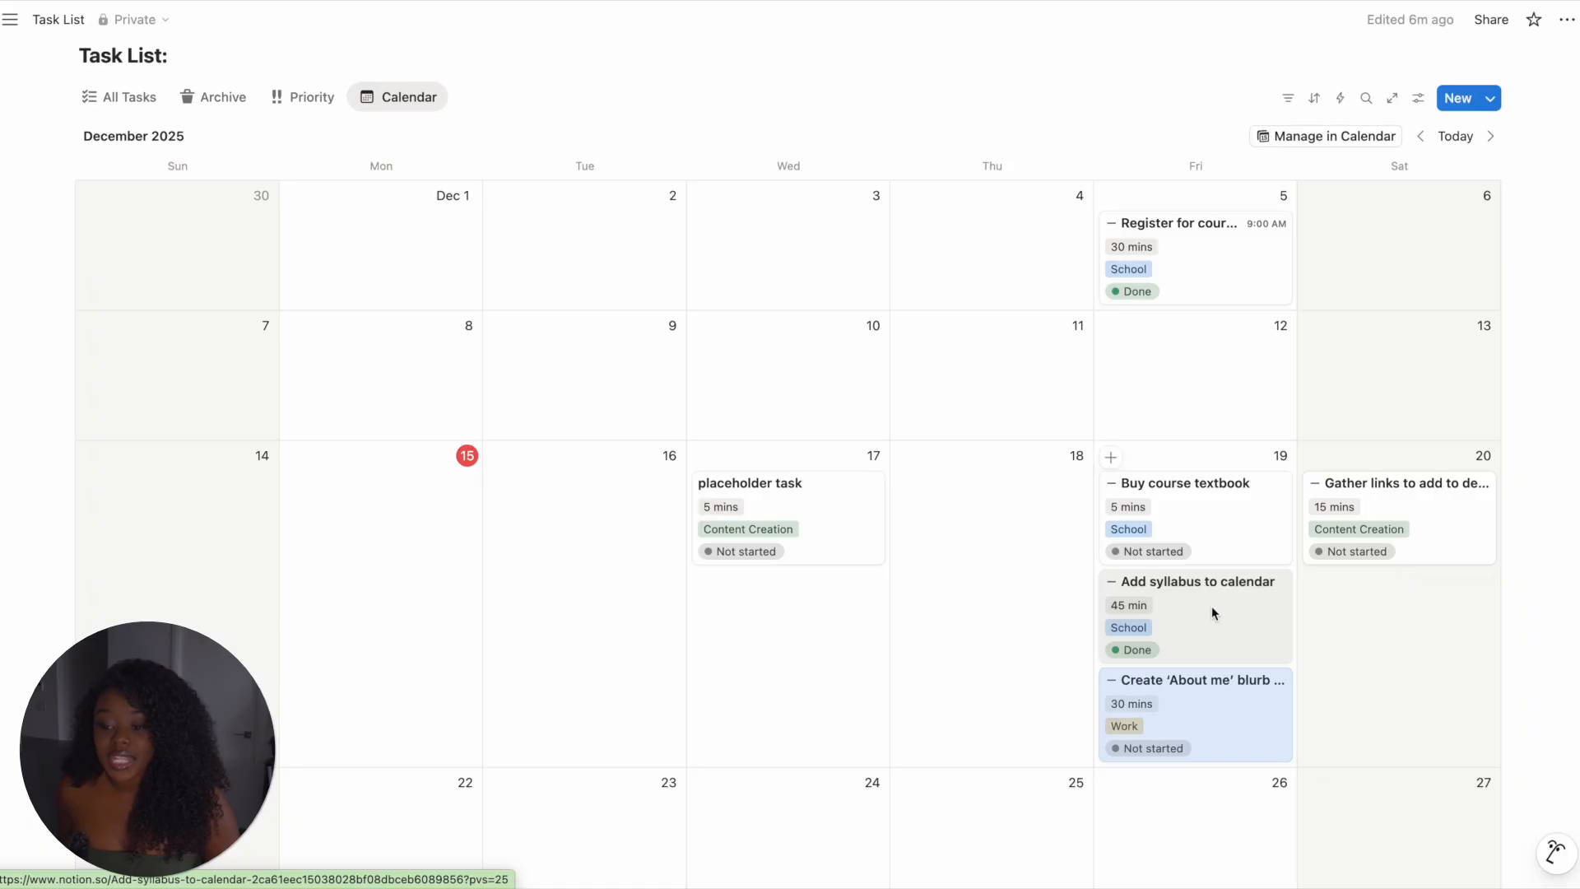
scroll(1214, 616, down, 2)
drag(1159, 531, 1031, 721)
drag(1187, 417, 1084, 416)
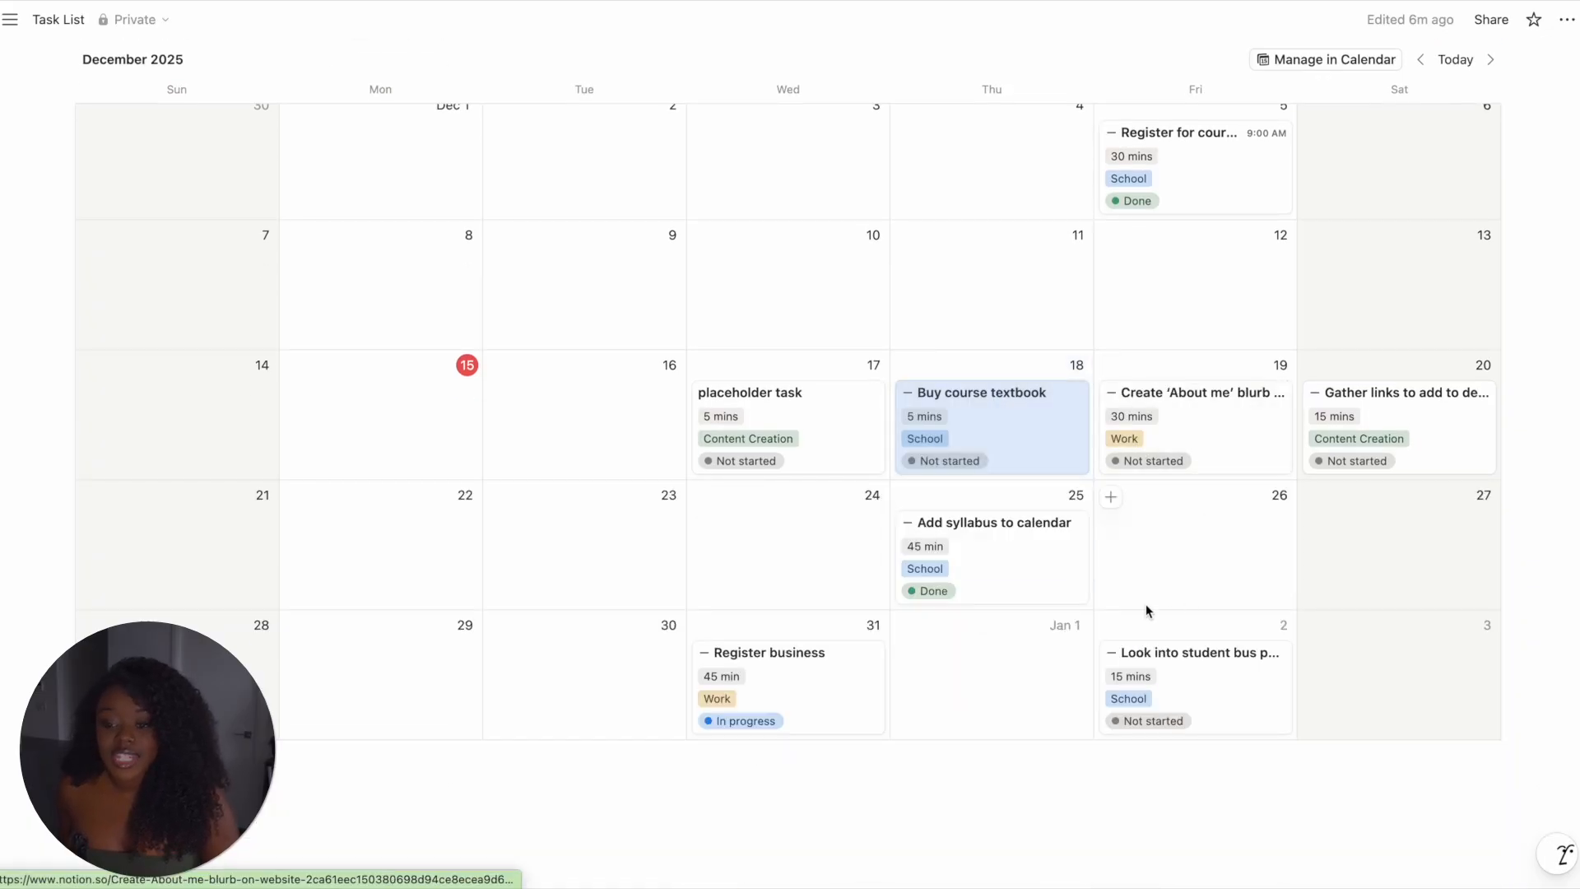
scroll(1153, 613, up, 2)
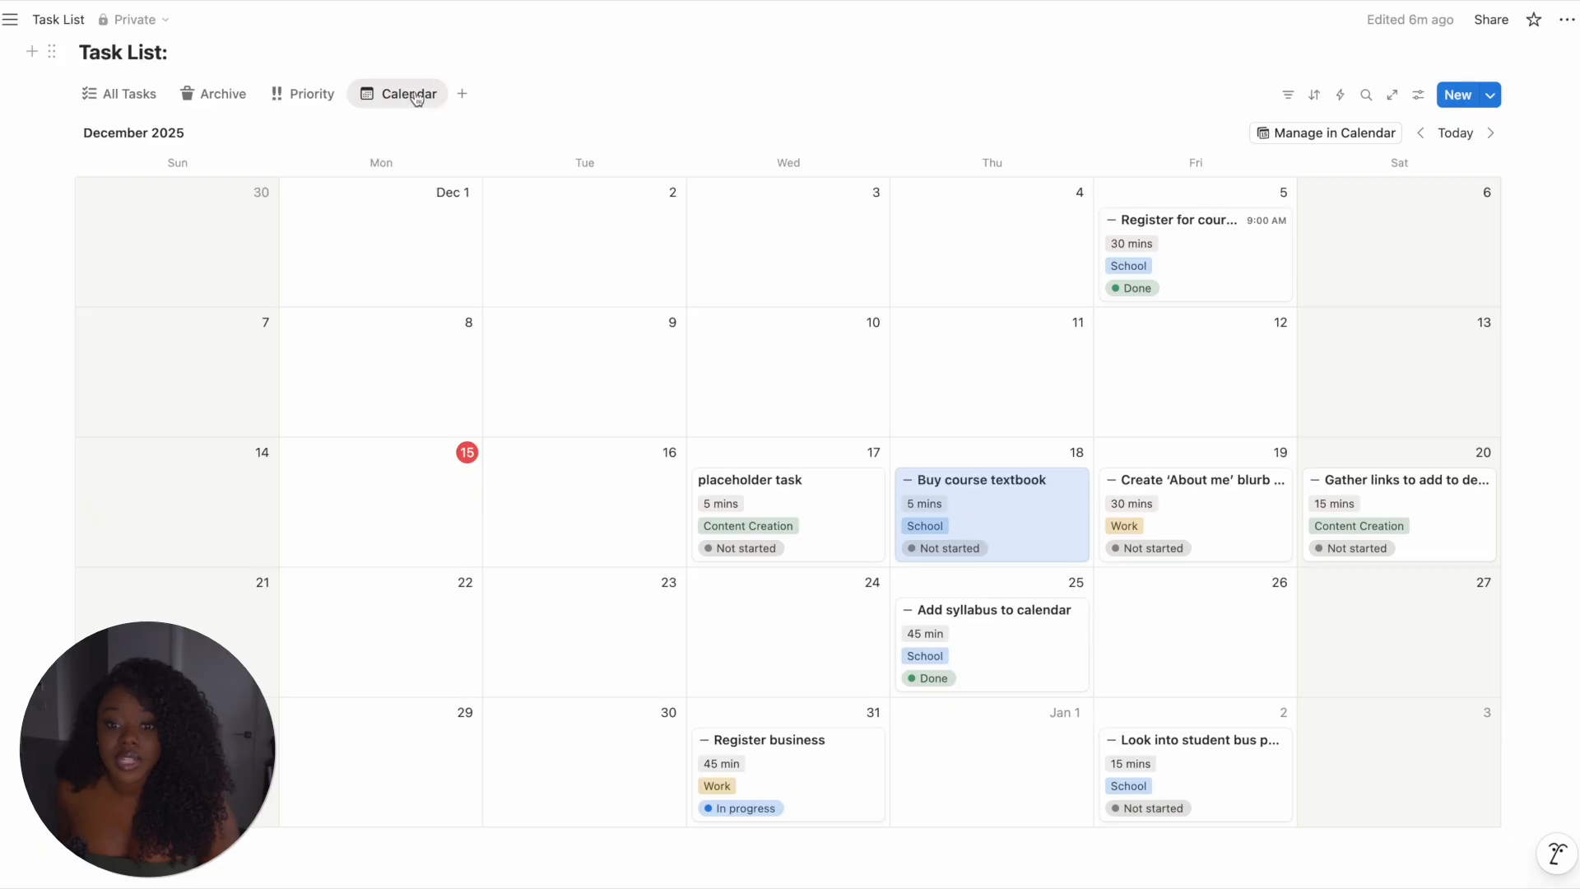
- Rename the Calendar view to Monthly Calendar
click(1418, 95)
text(Monthly)
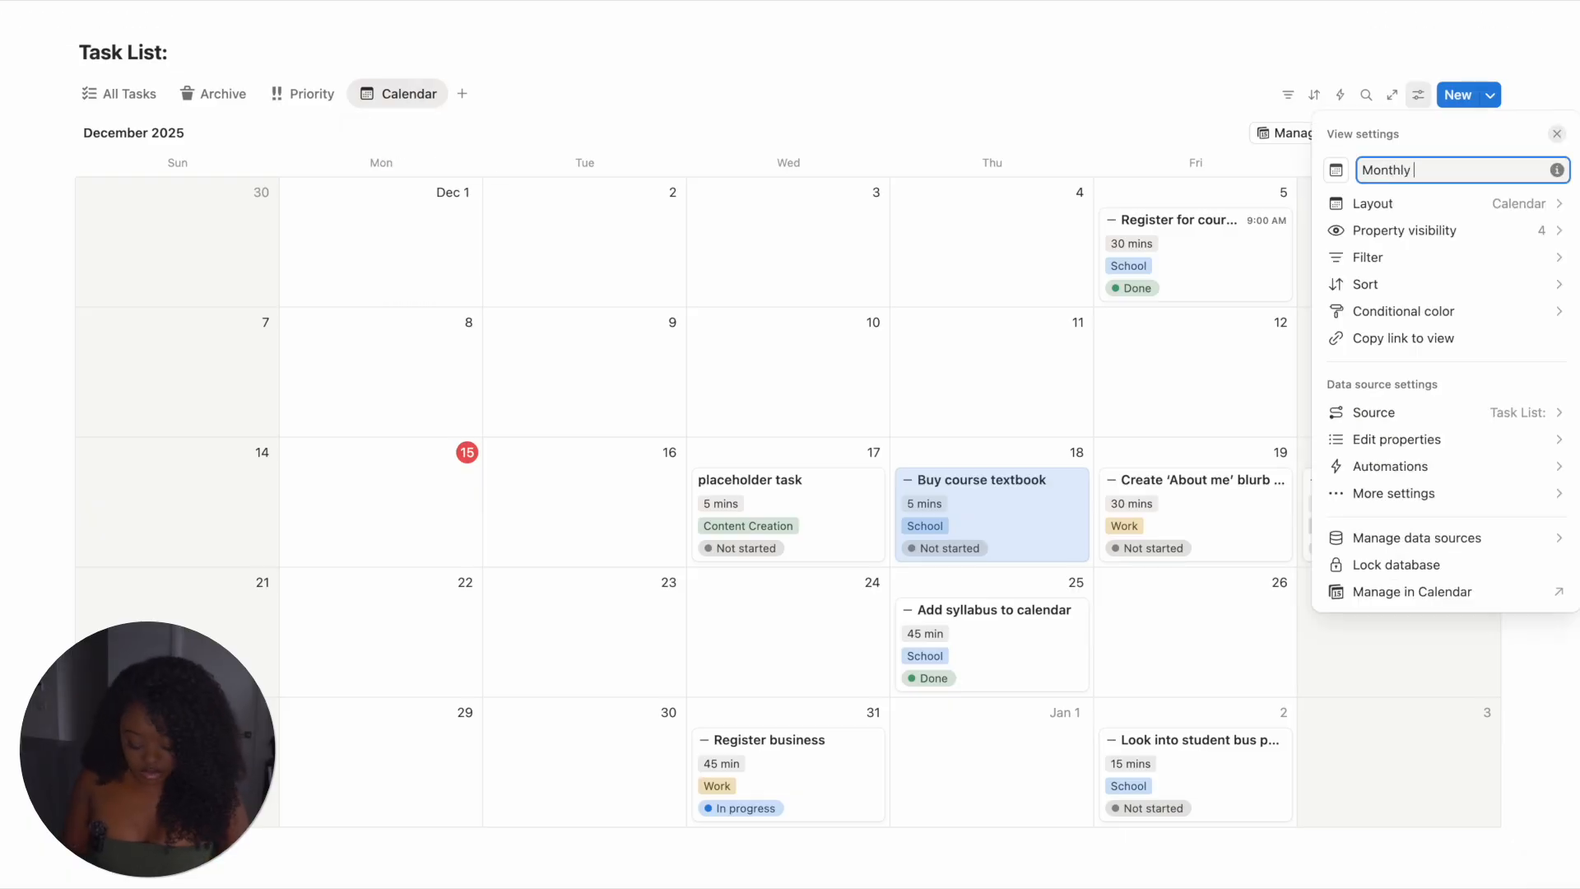
text( Calendar)
click(587, 87)
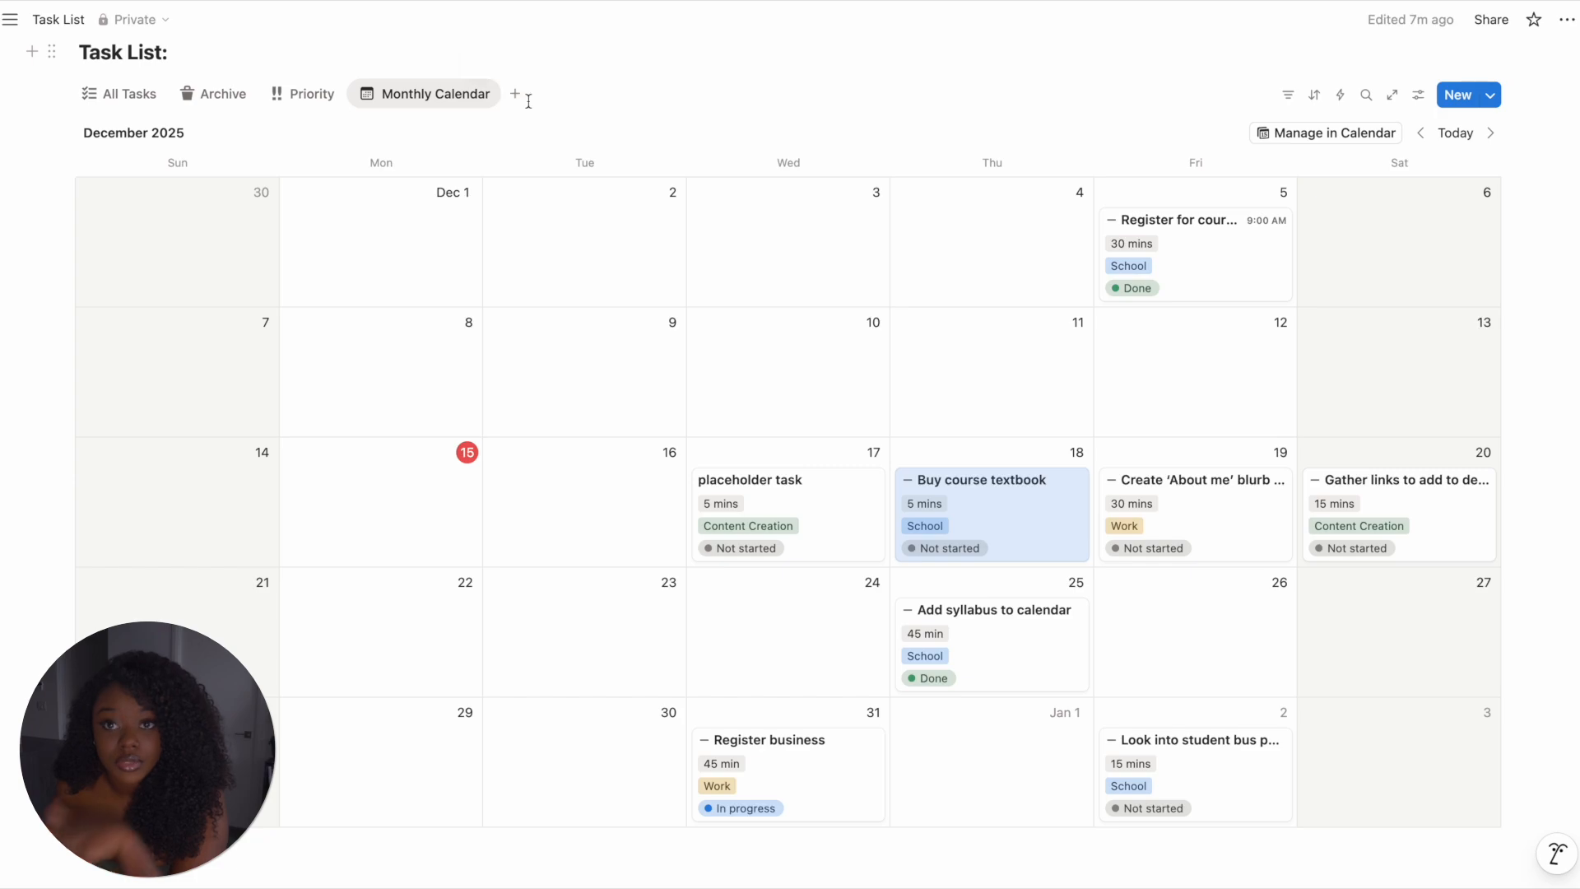
- Duplicate the Monthly Calendar view and name the copy Weekly Calendar
click(442, 95)
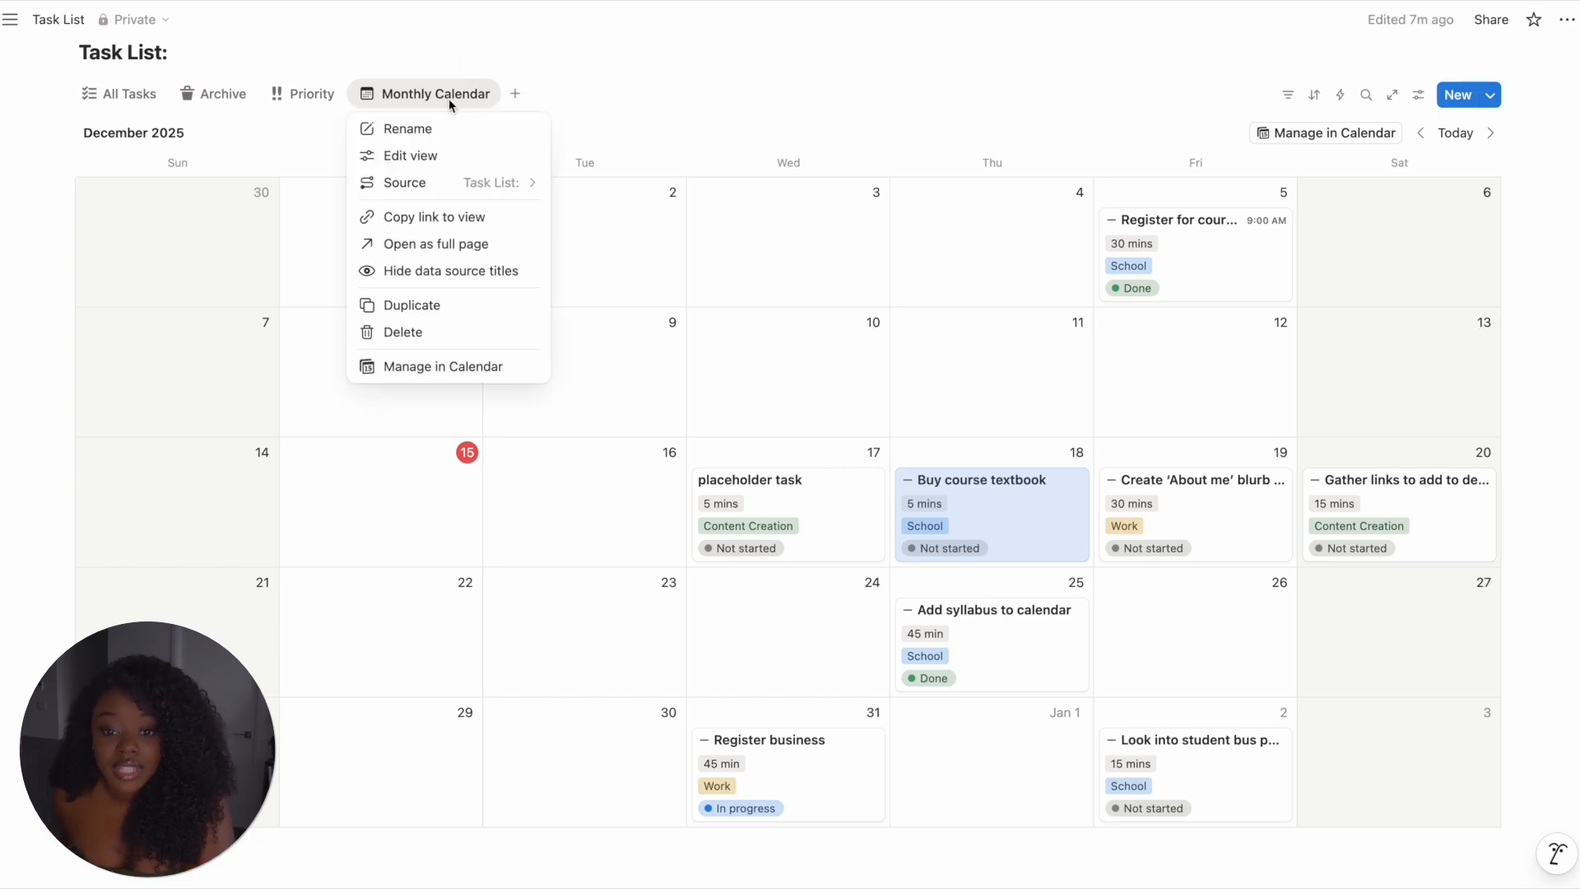
click(463, 306)
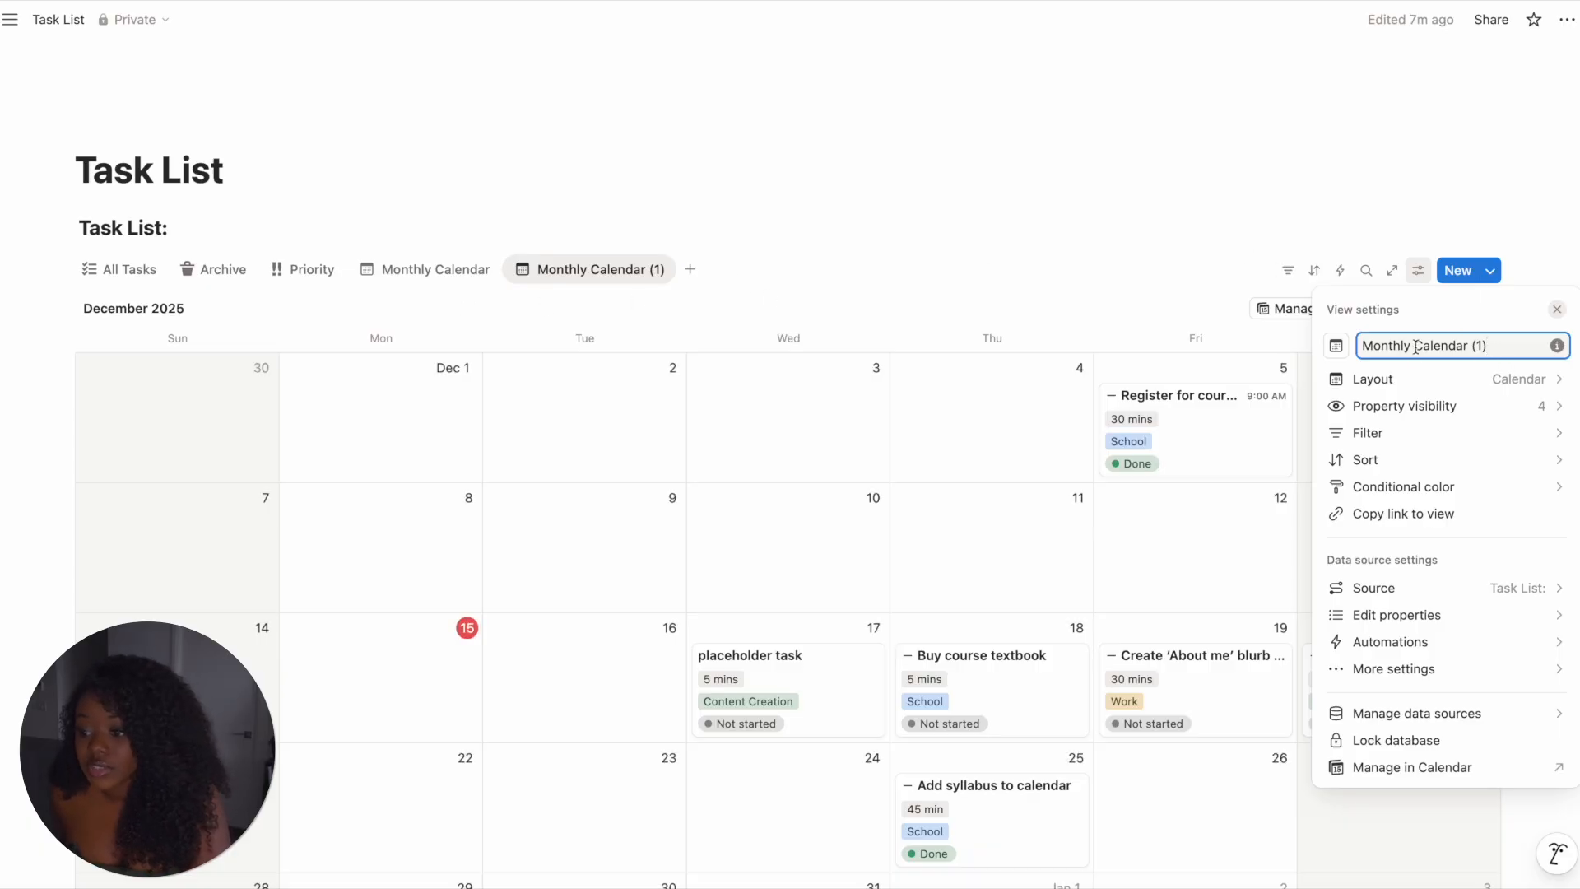
key(BackSpace)
key(BackSpace)
key(BackSpace)
key(BackSpace)
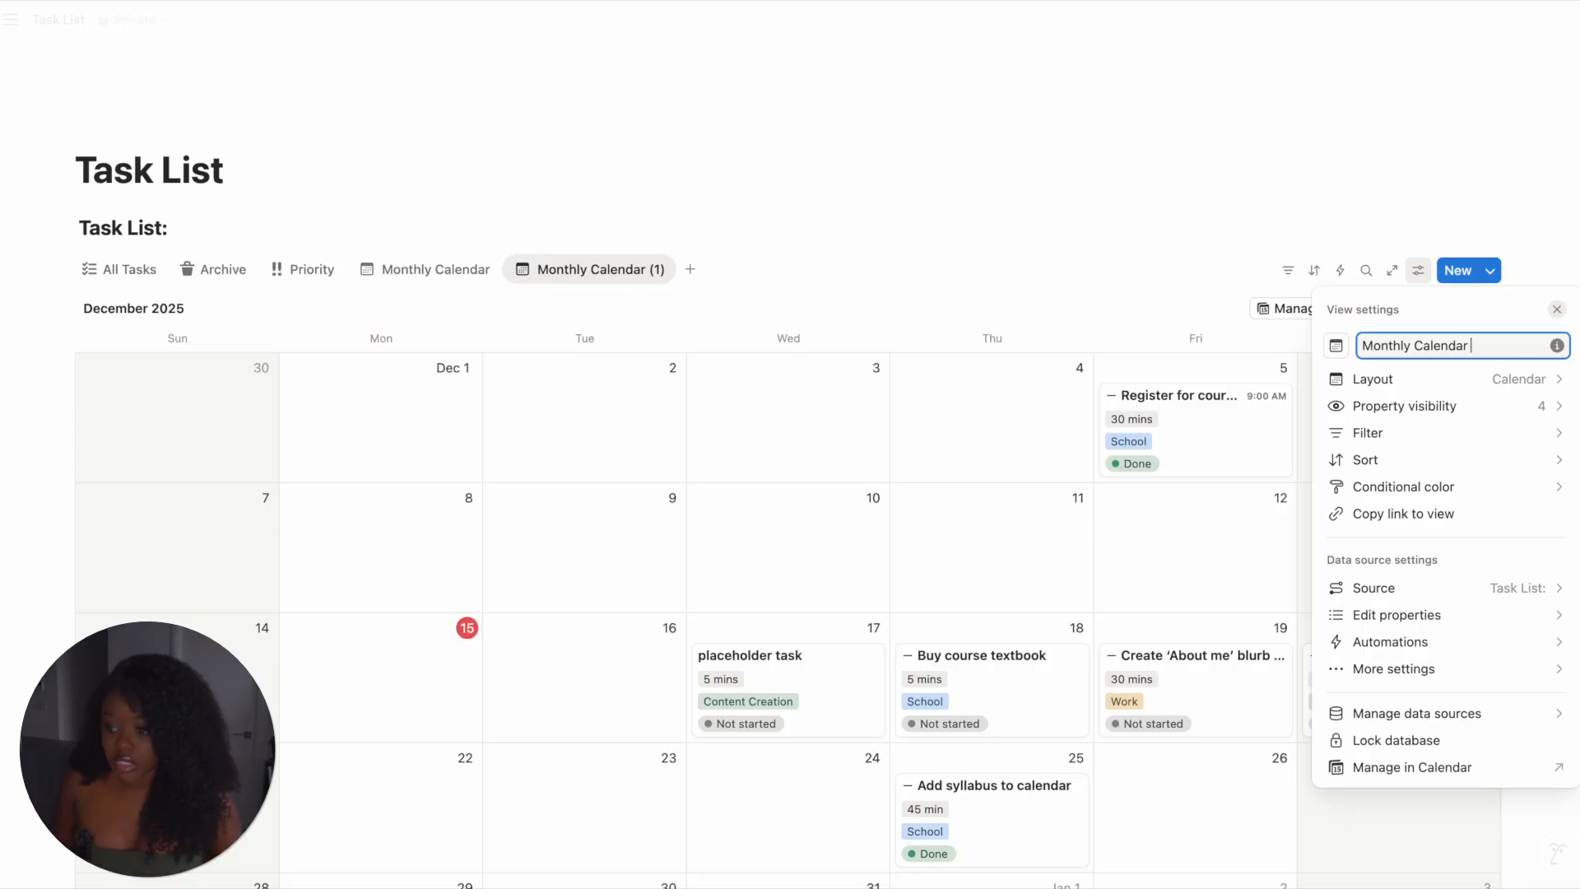
double_click(1409, 345)
text(Weekly)
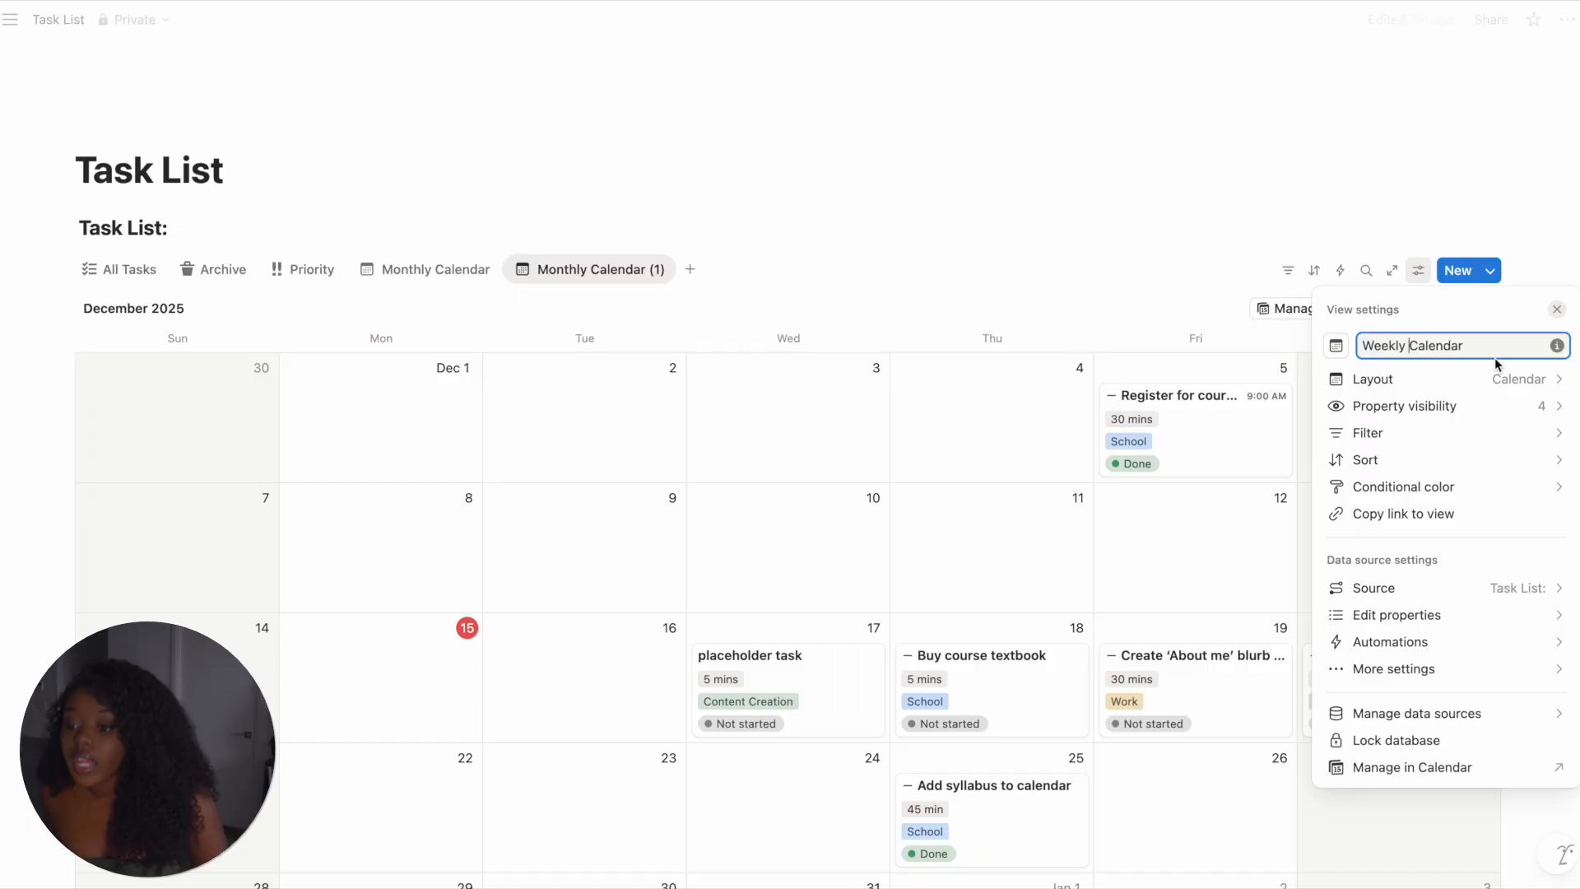
- Set the Weekly Calendar's layout to show the calendar as Week and close the settings
click(1459, 388)
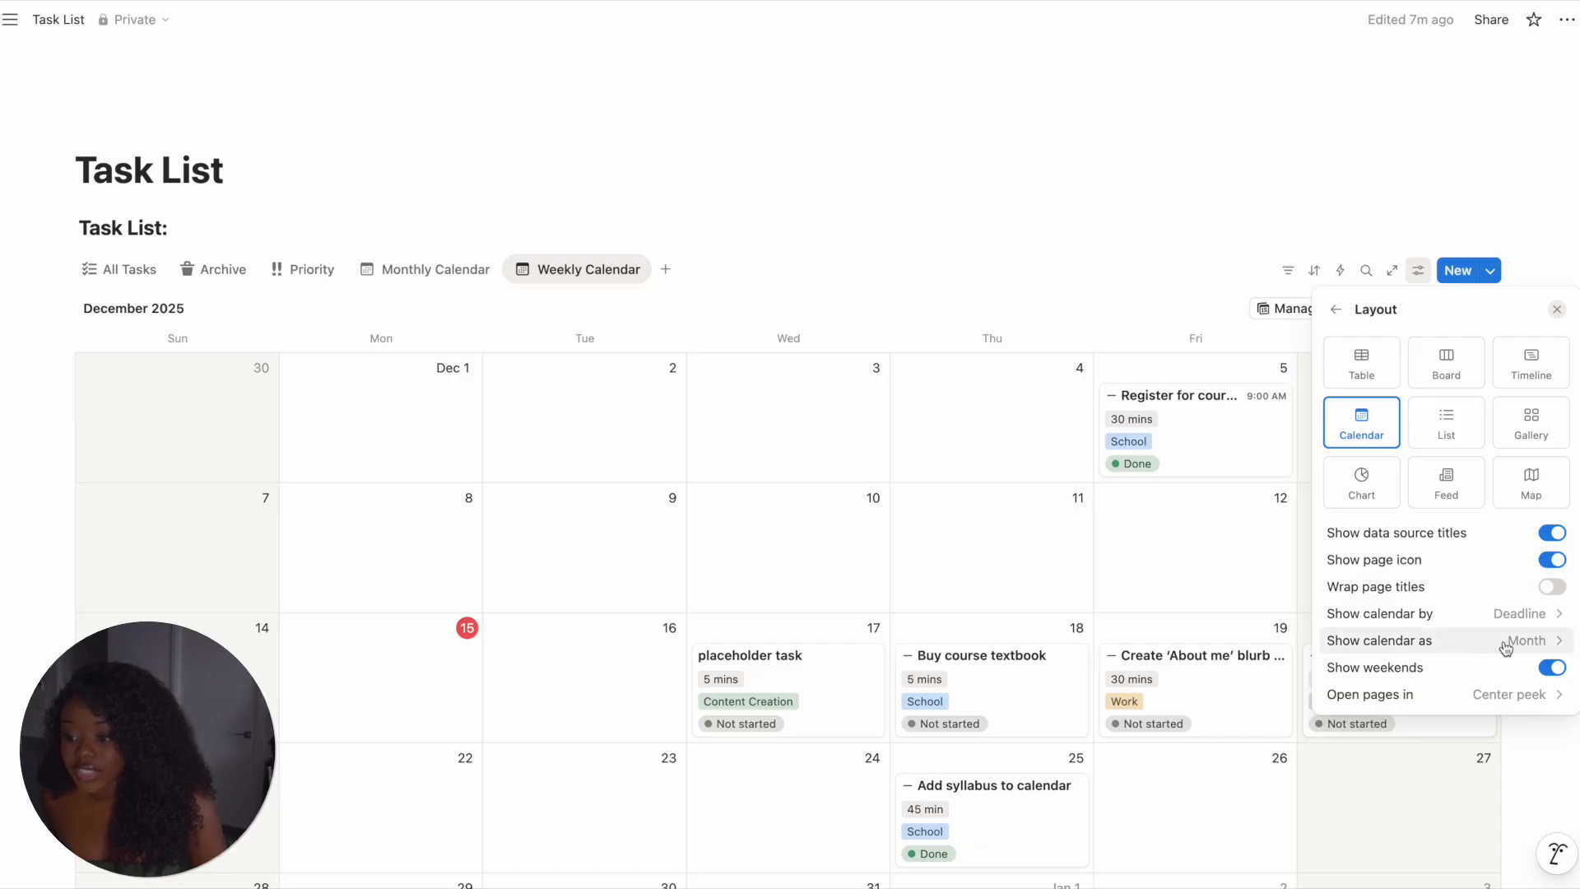
click(1472, 649)
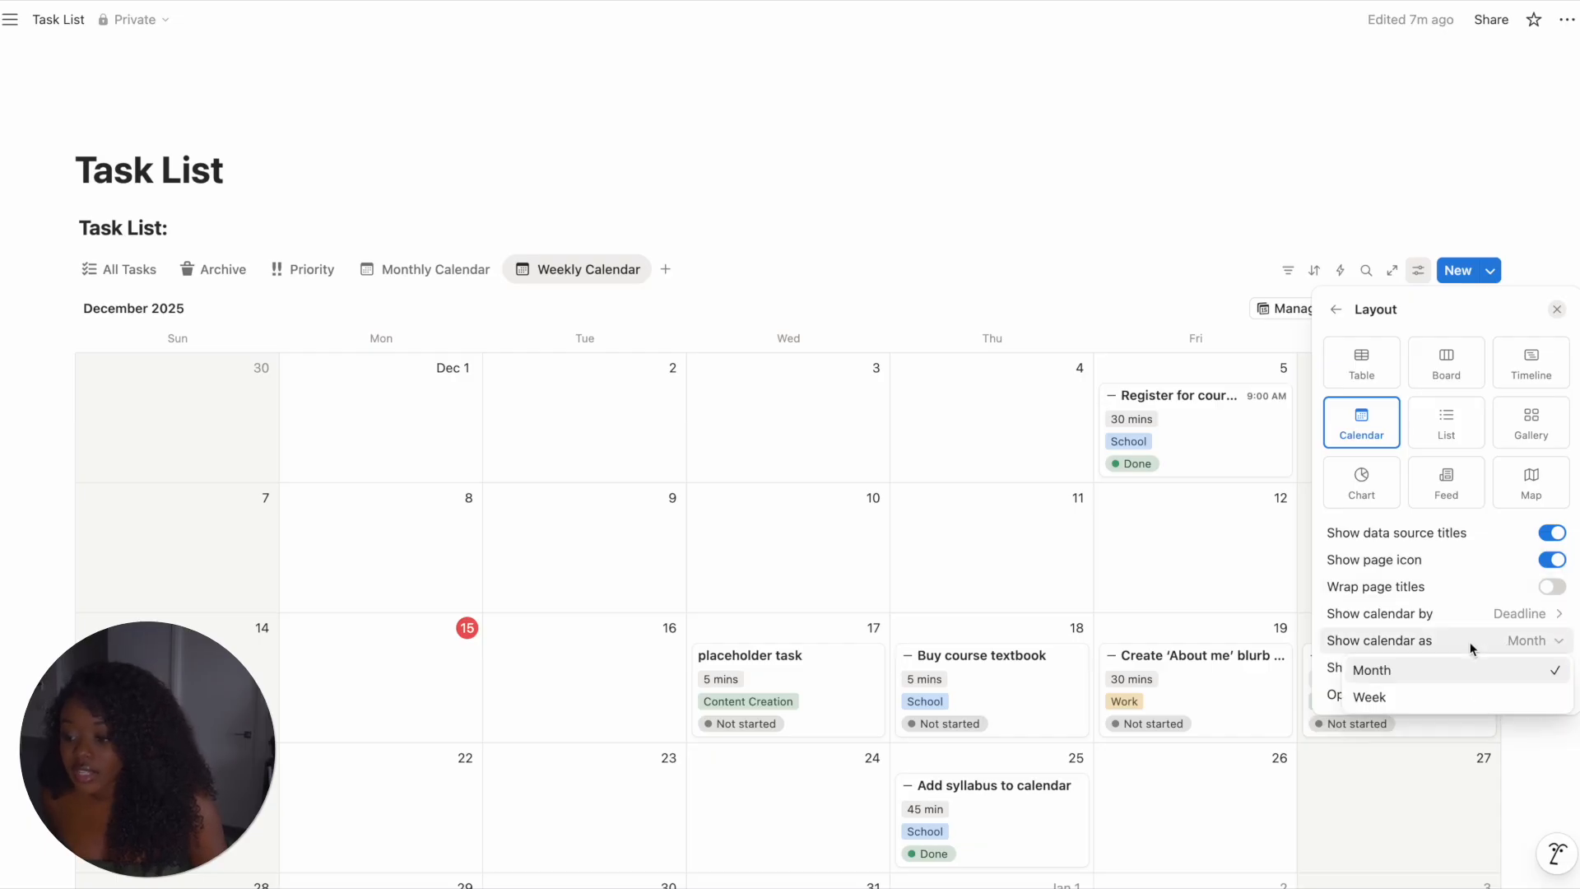
click(1402, 700)
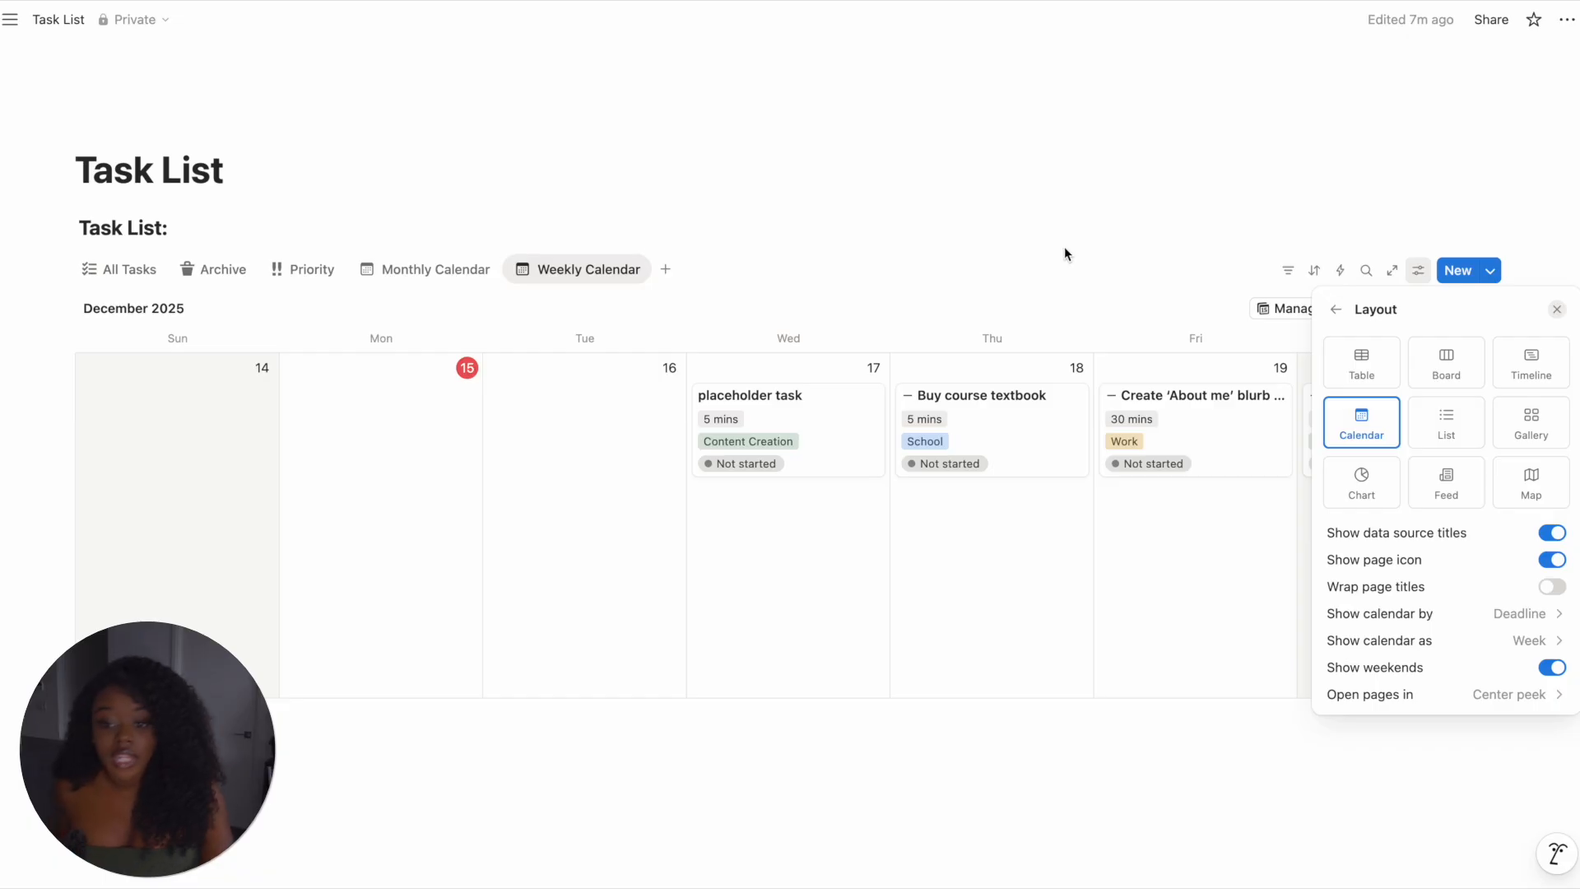
click(1074, 272)
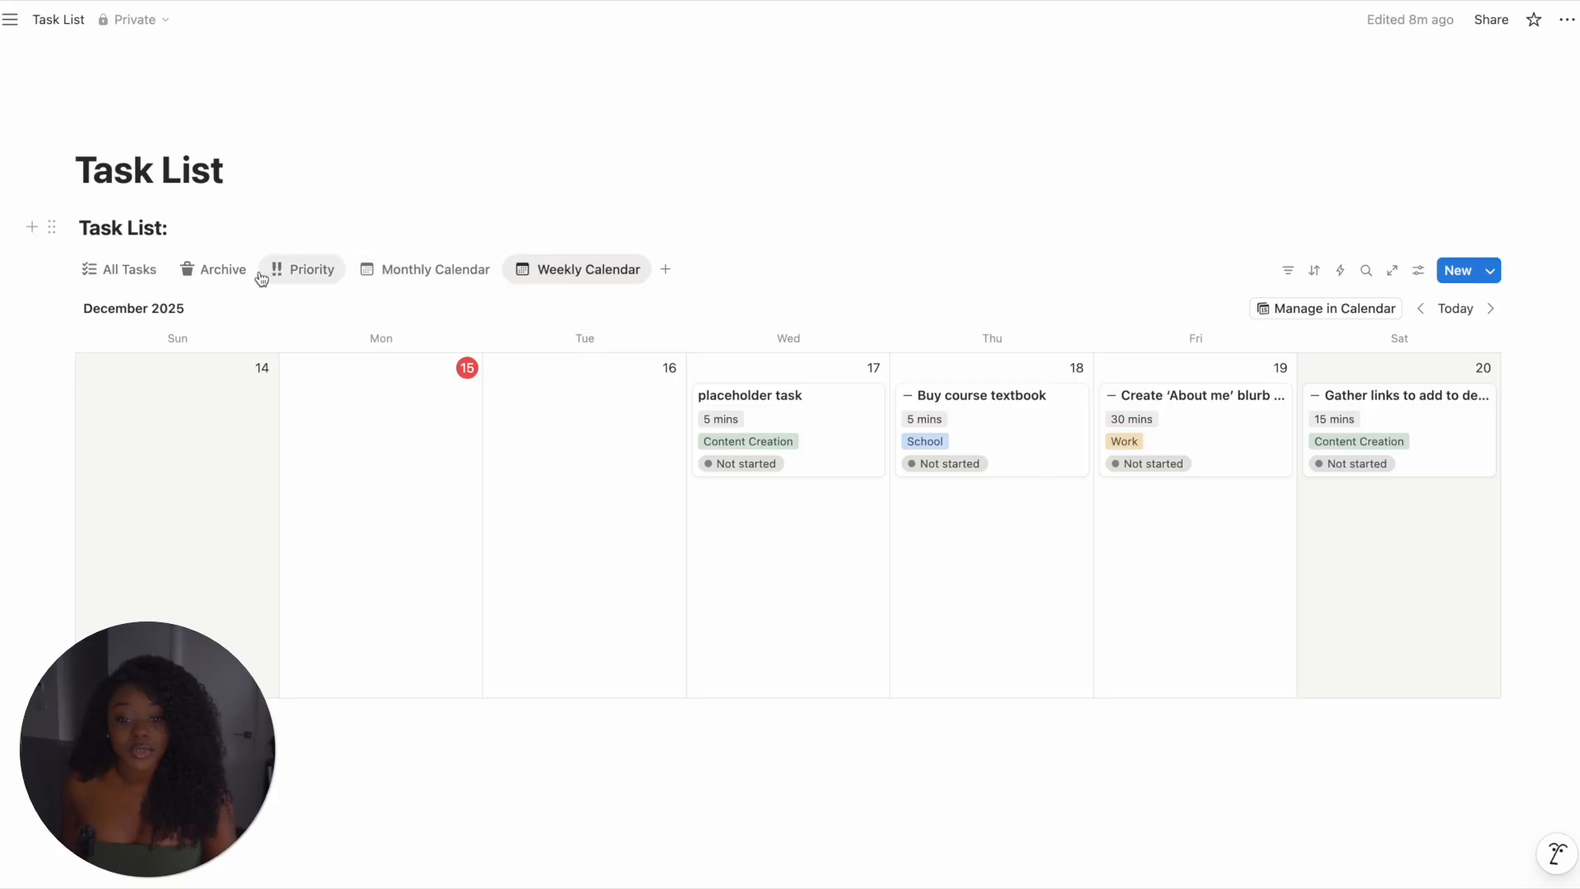
- Move the Archive view to the end after Weekly Calendar and open the All Tasks view
drag(198, 272, 617, 278)
drag(484, 275, 444, 275)
click(124, 270)
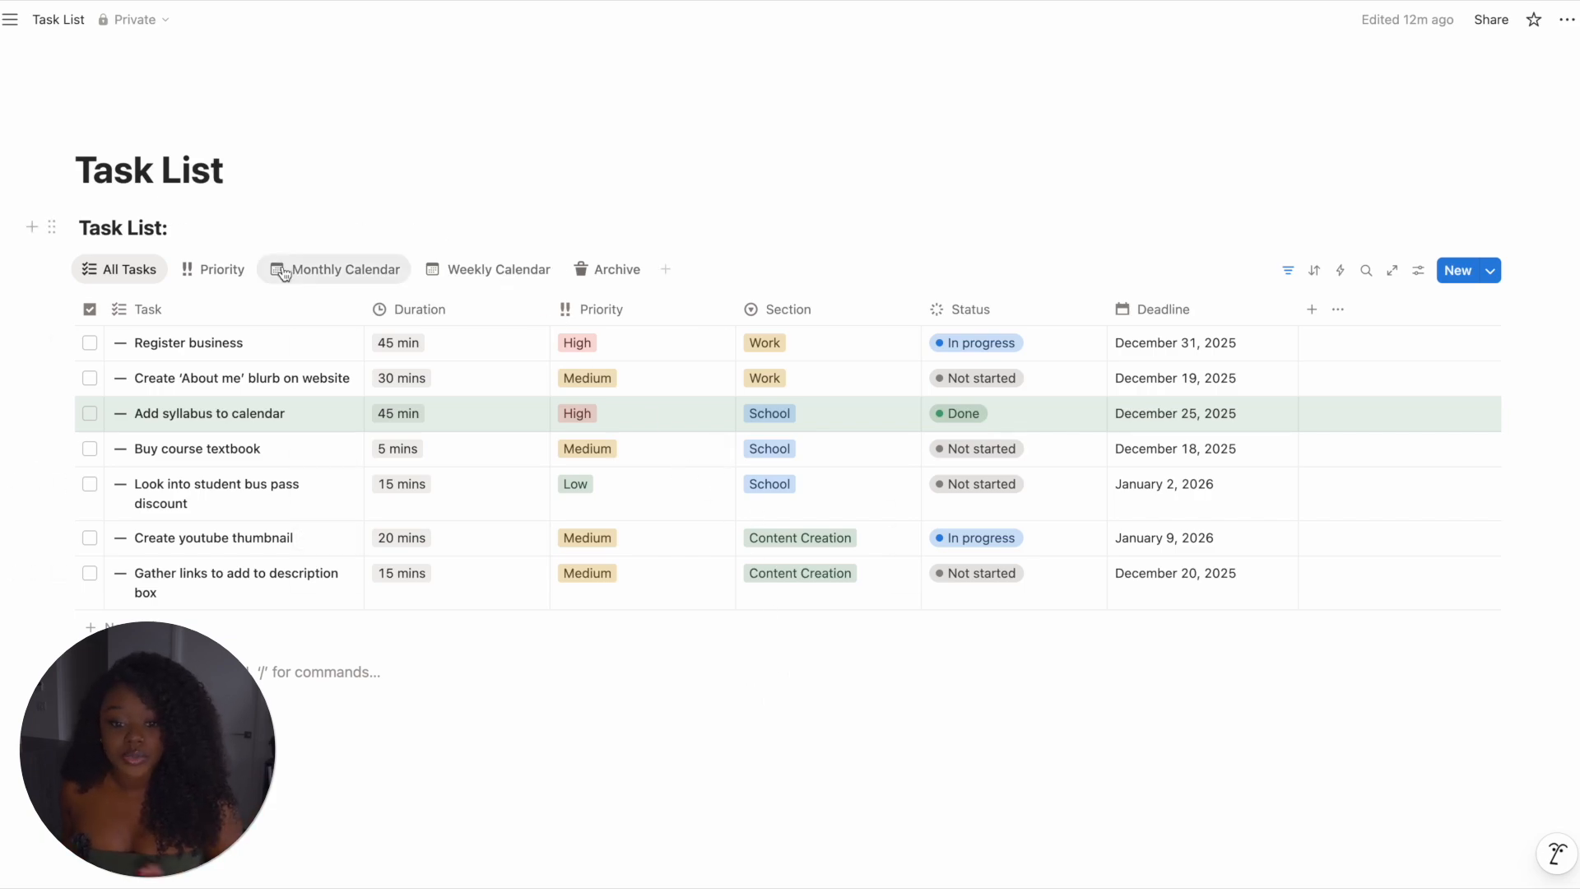
- Copy the Task List database's link and paste it above Courses on the learning page as a linked database view
click(55, 230)
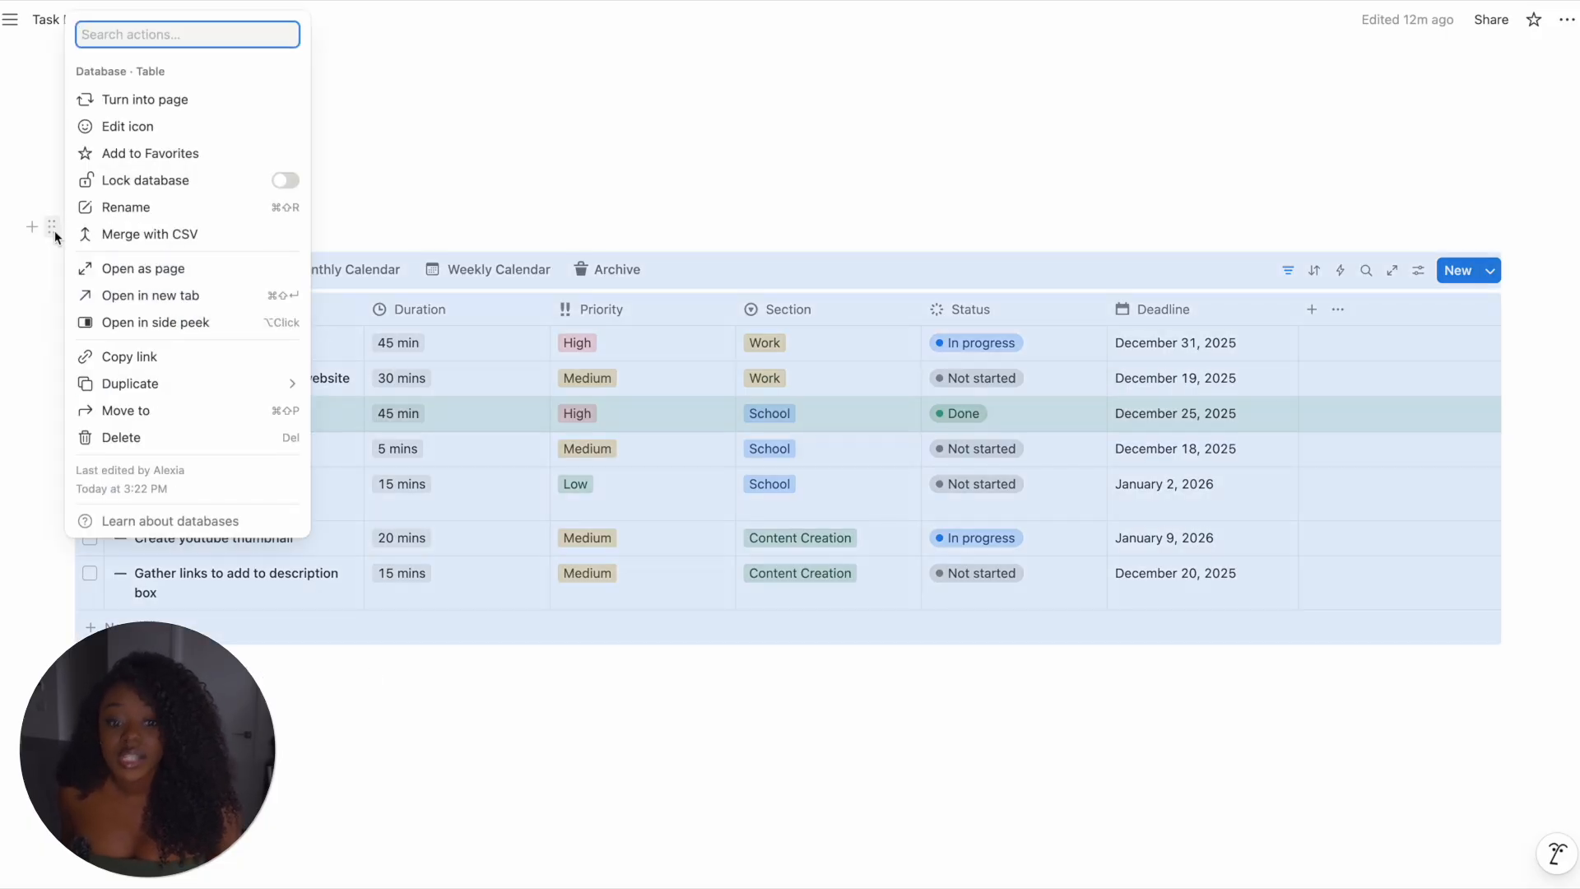
click(214, 356)
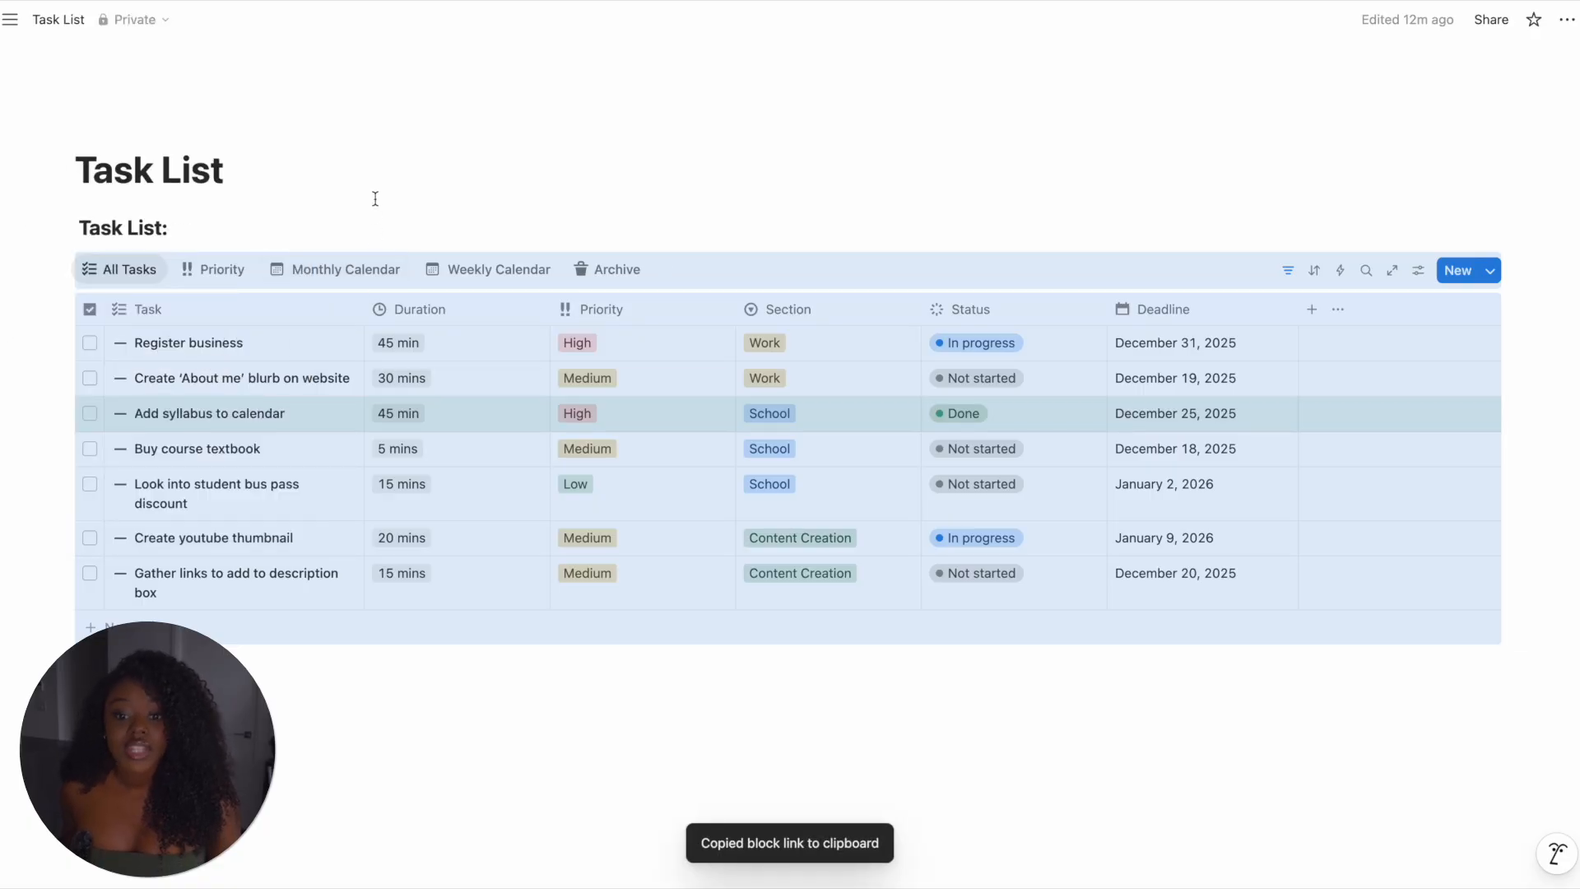
click(375, 215)
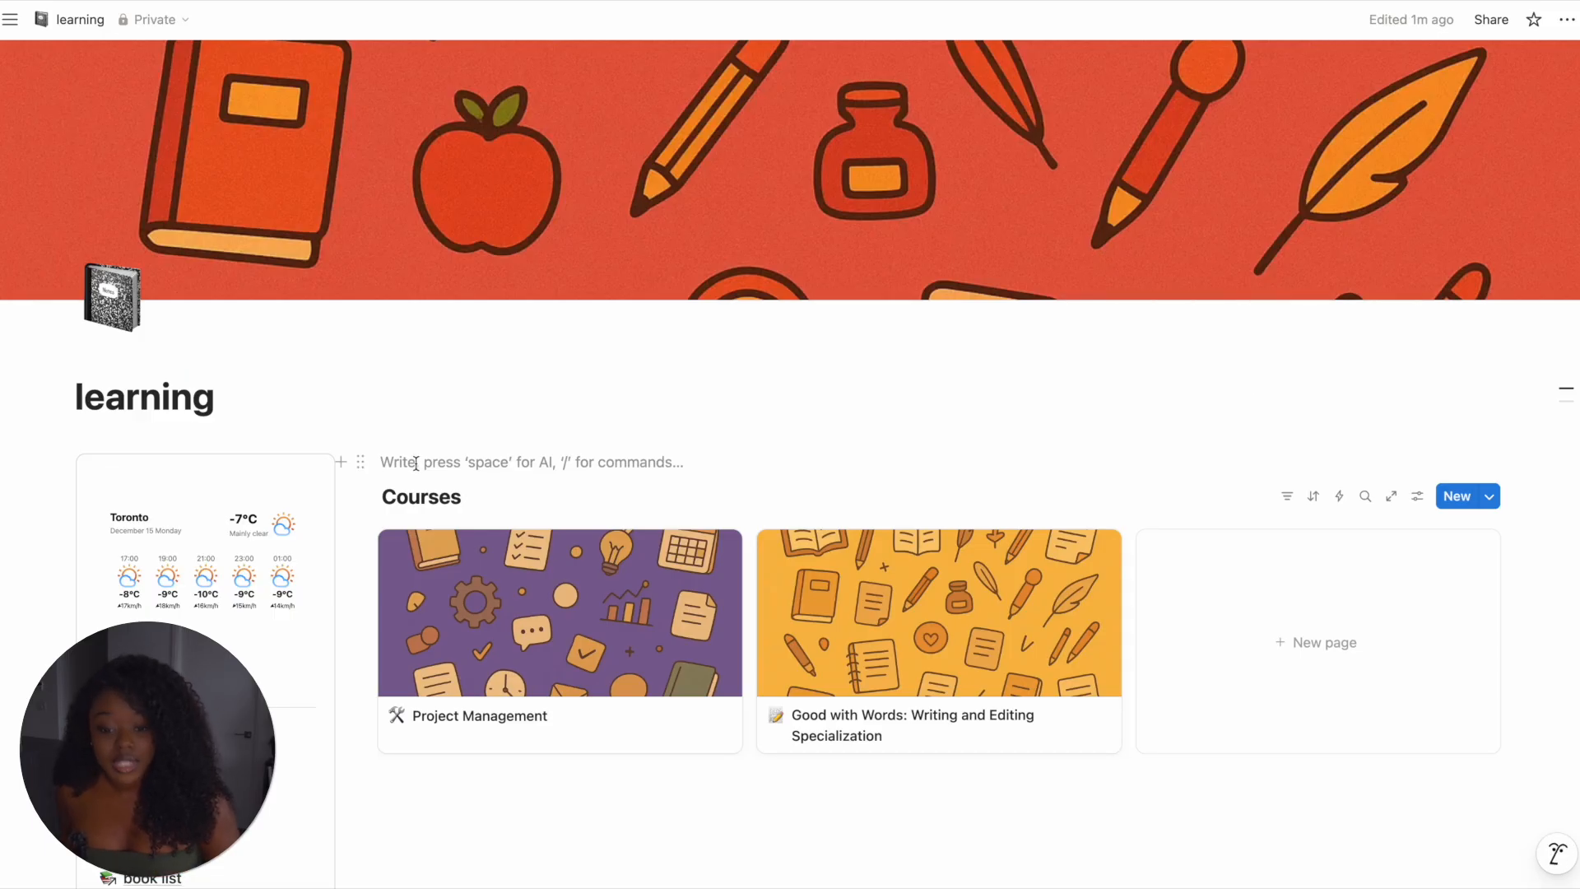
key(super+v)
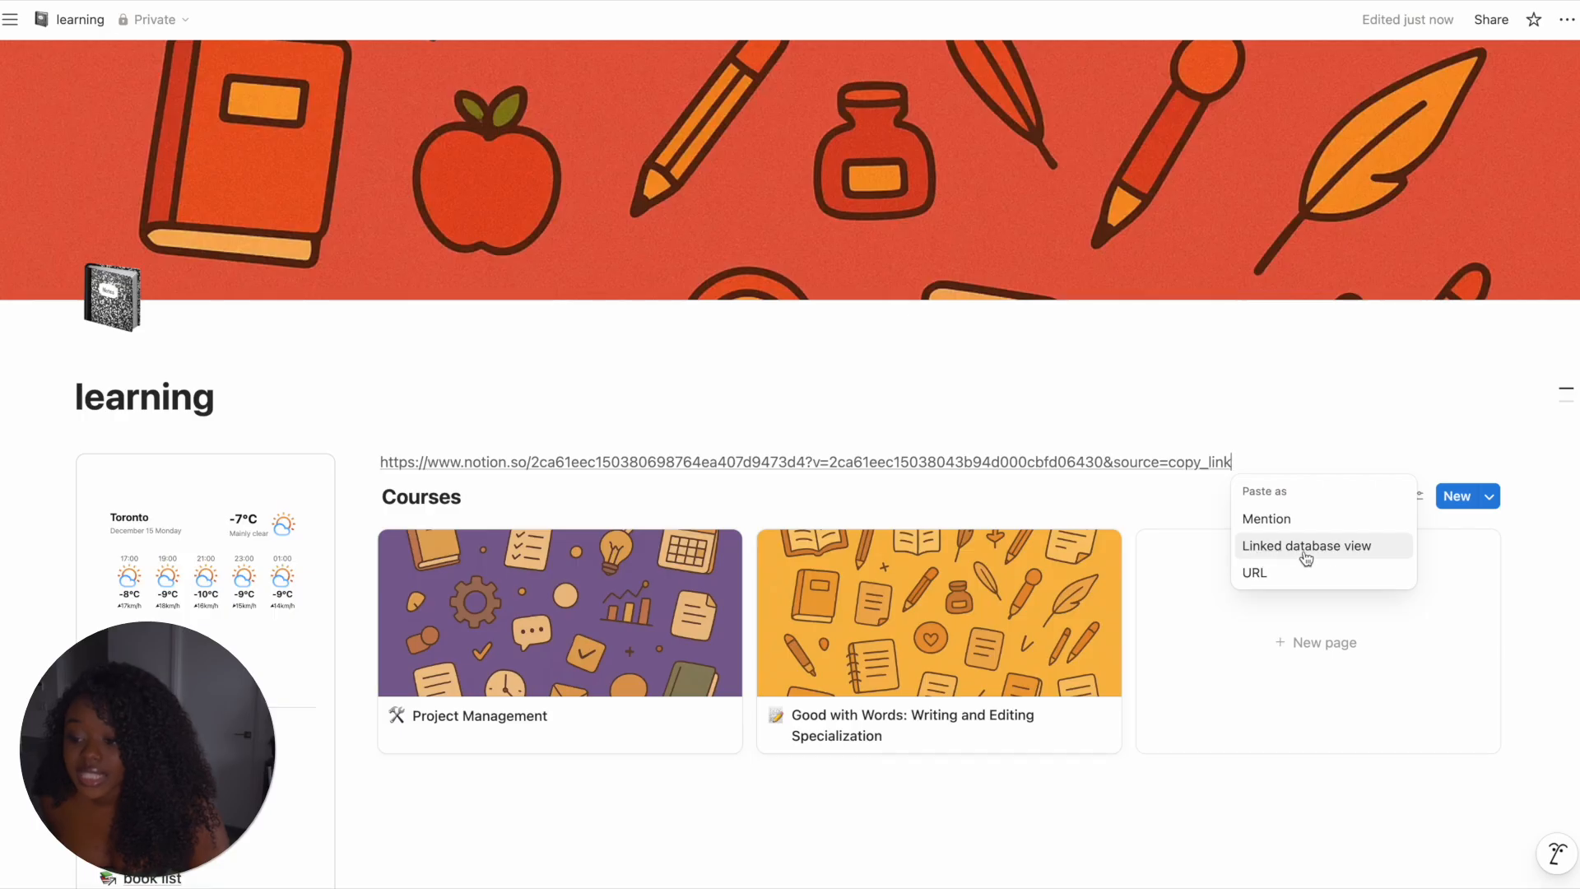
click(1373, 551)
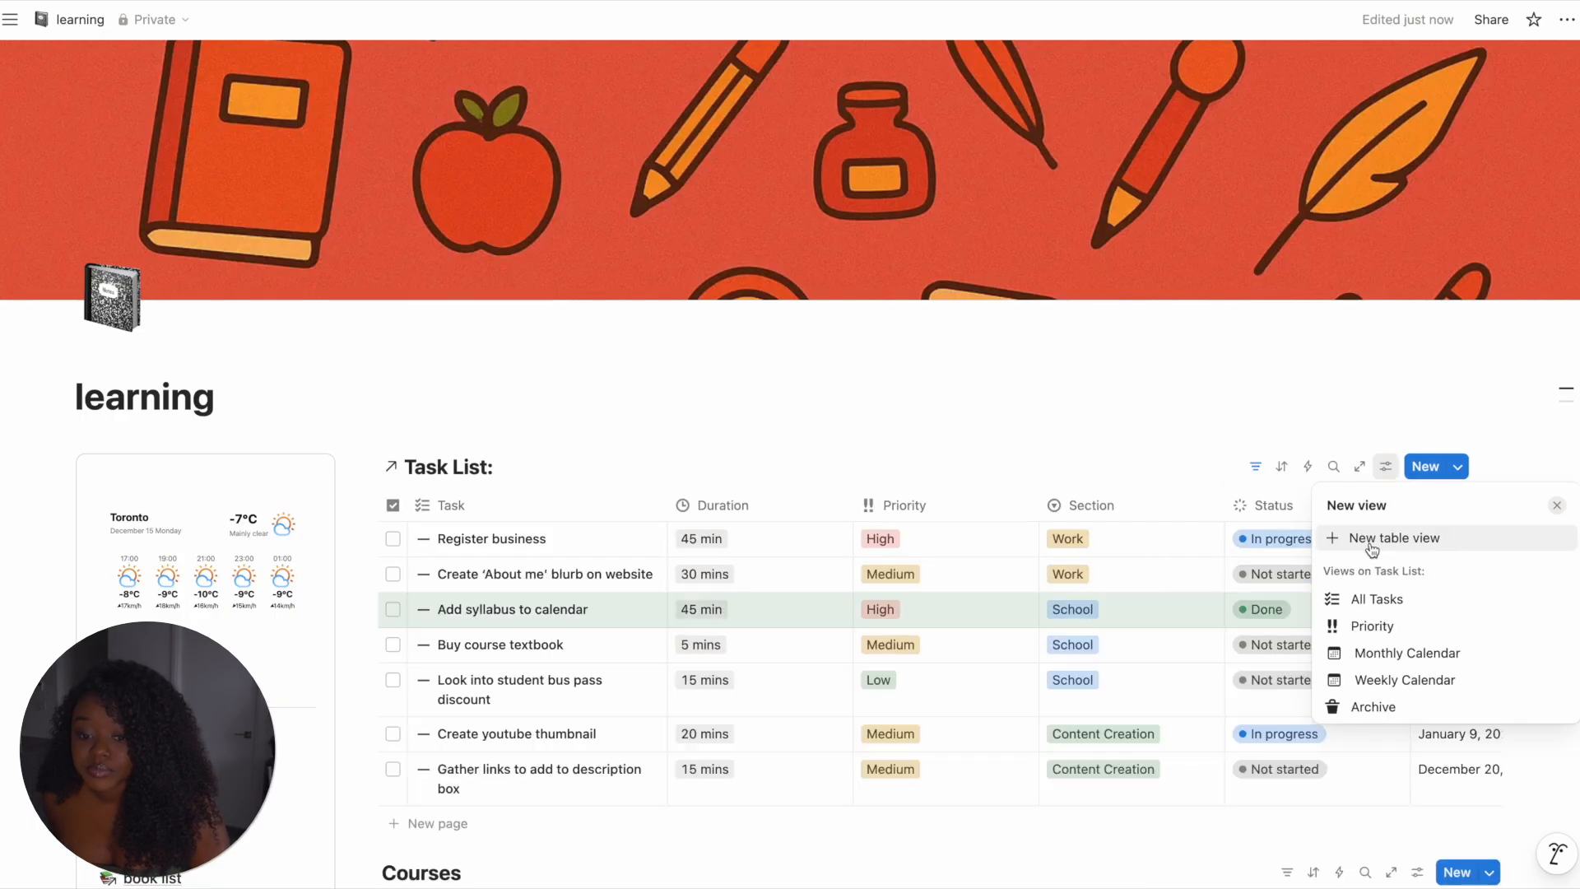
click(1058, 479)
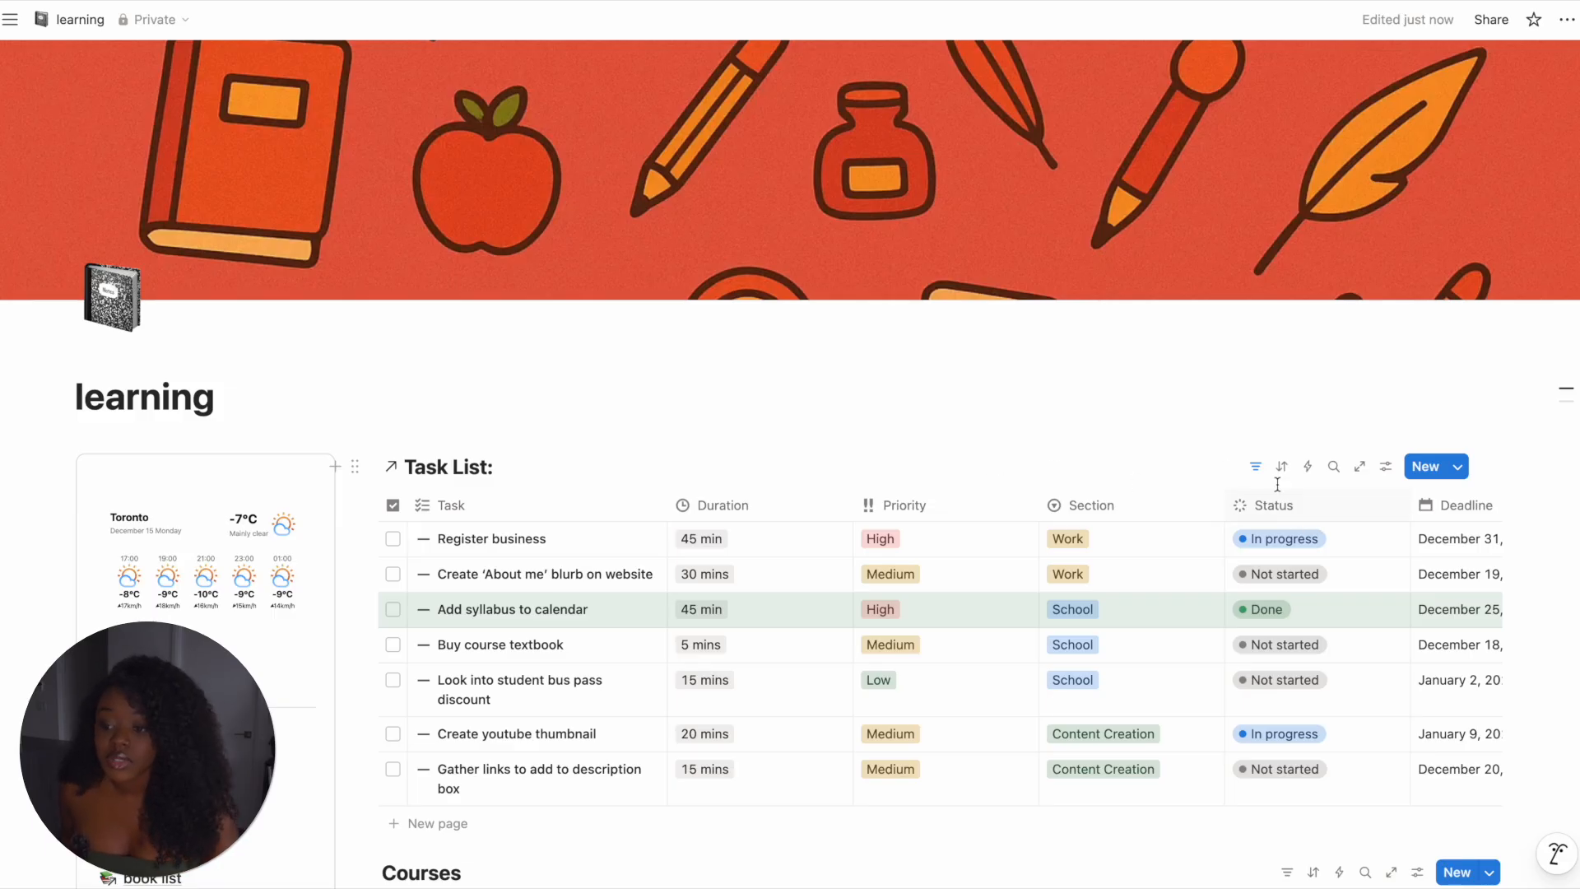
- Filter the linked Task List view on the learning page to Section: School and collapse the filter bar
click(1256, 466)
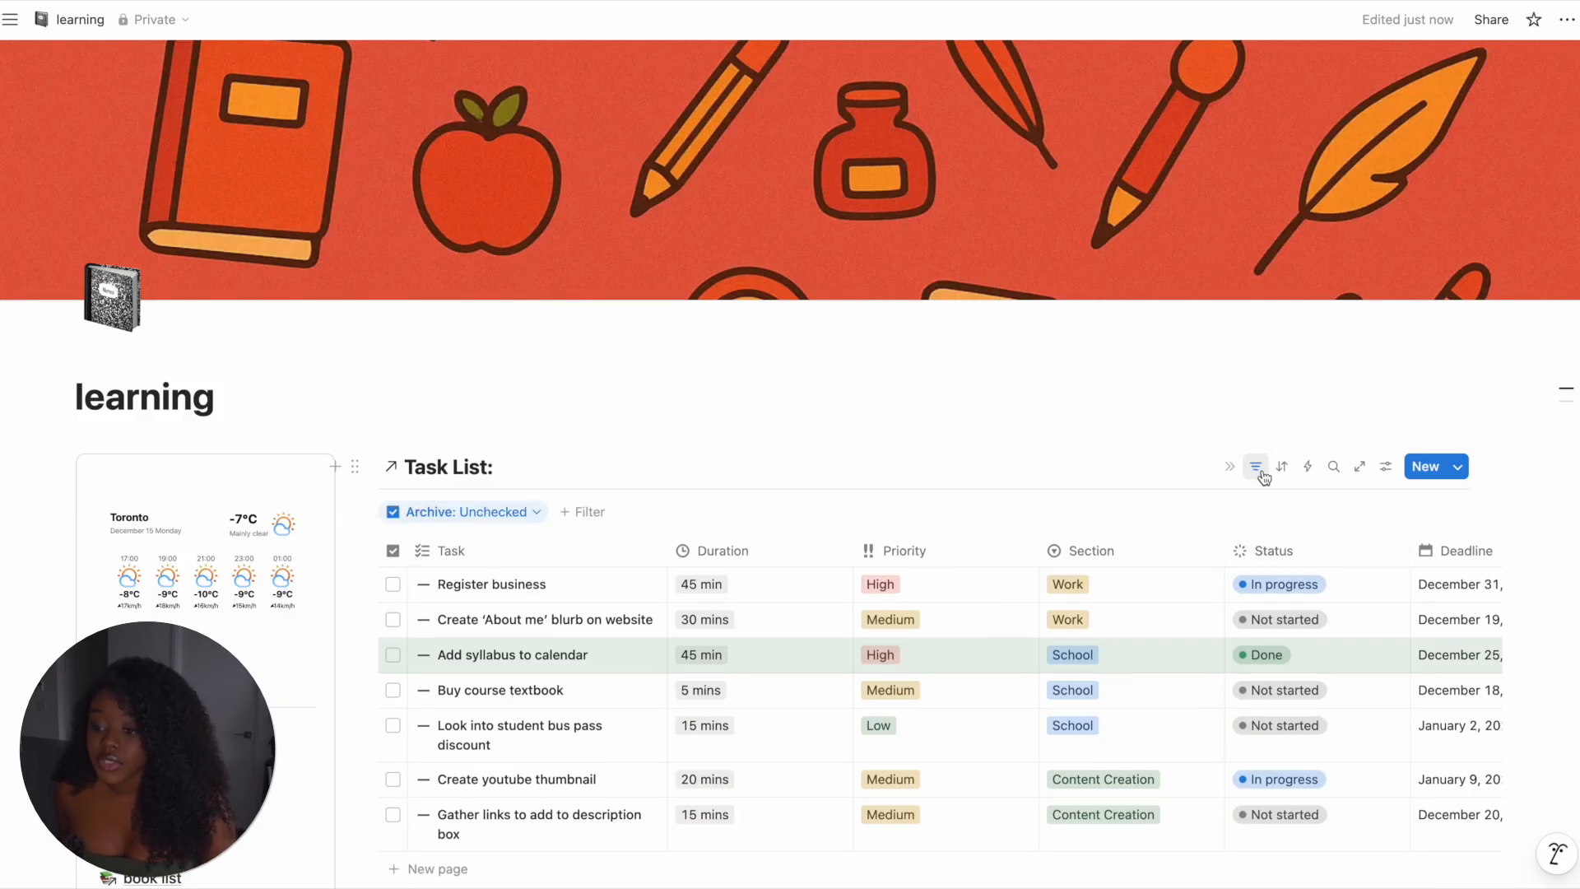
click(587, 513)
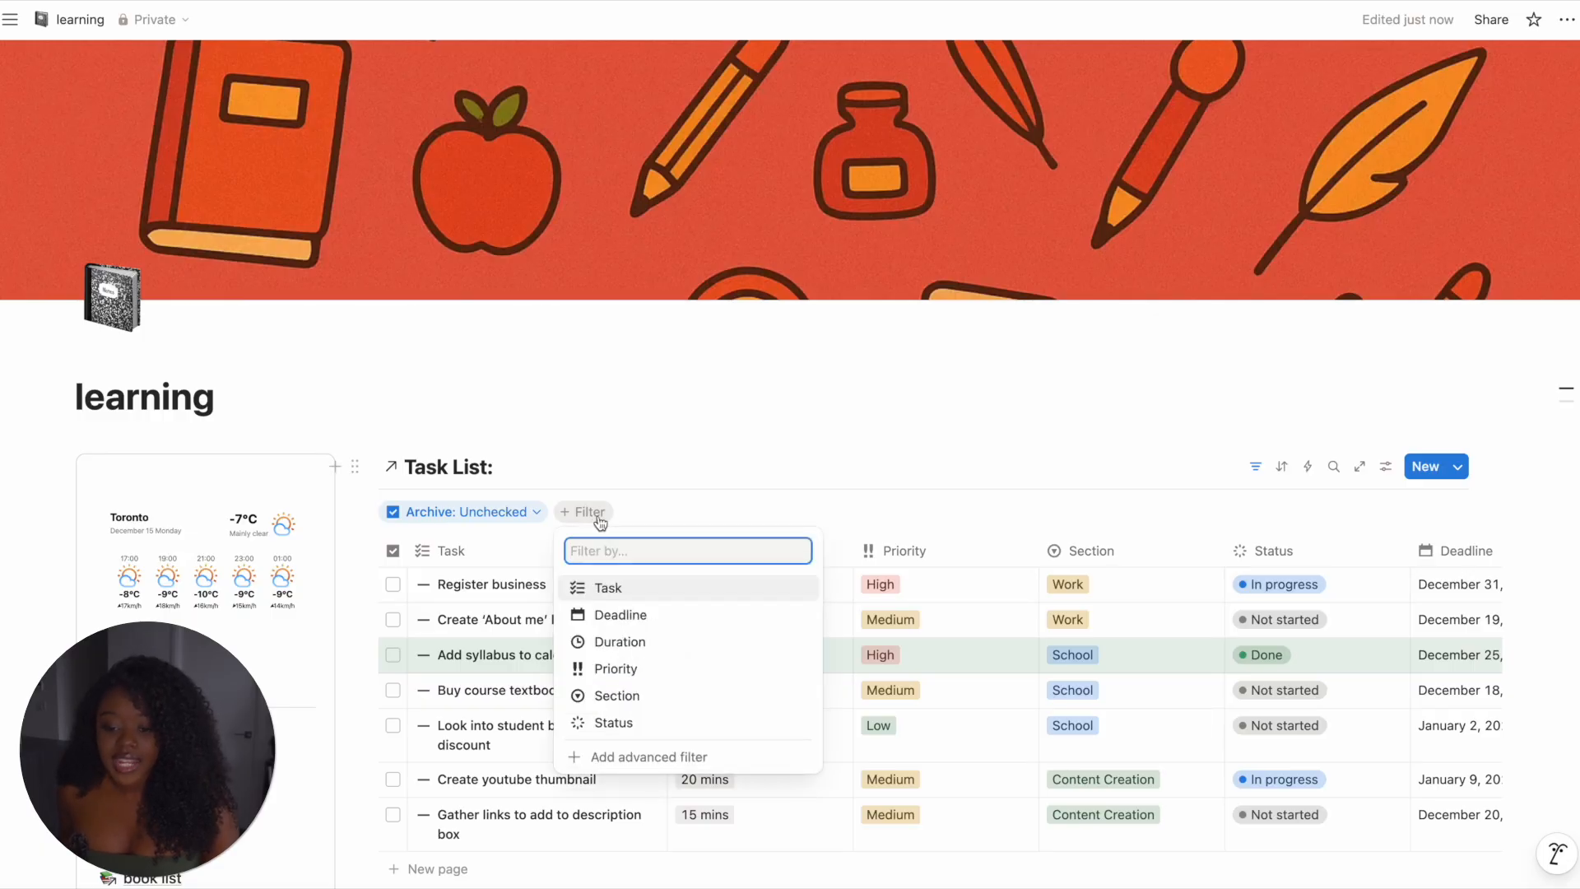
click(618, 697)
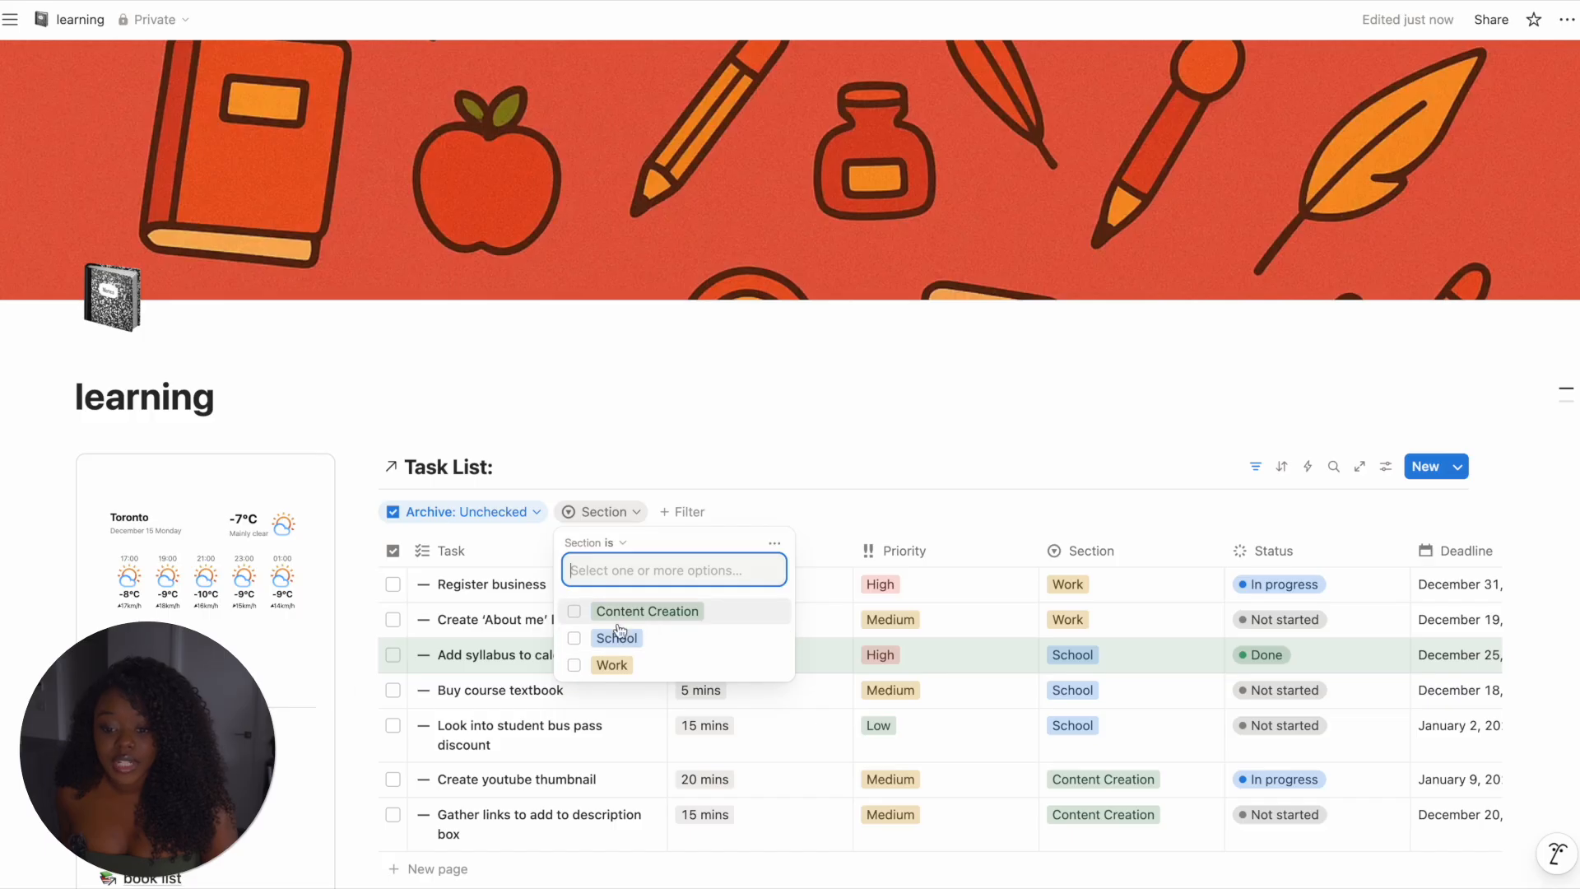
click(575, 639)
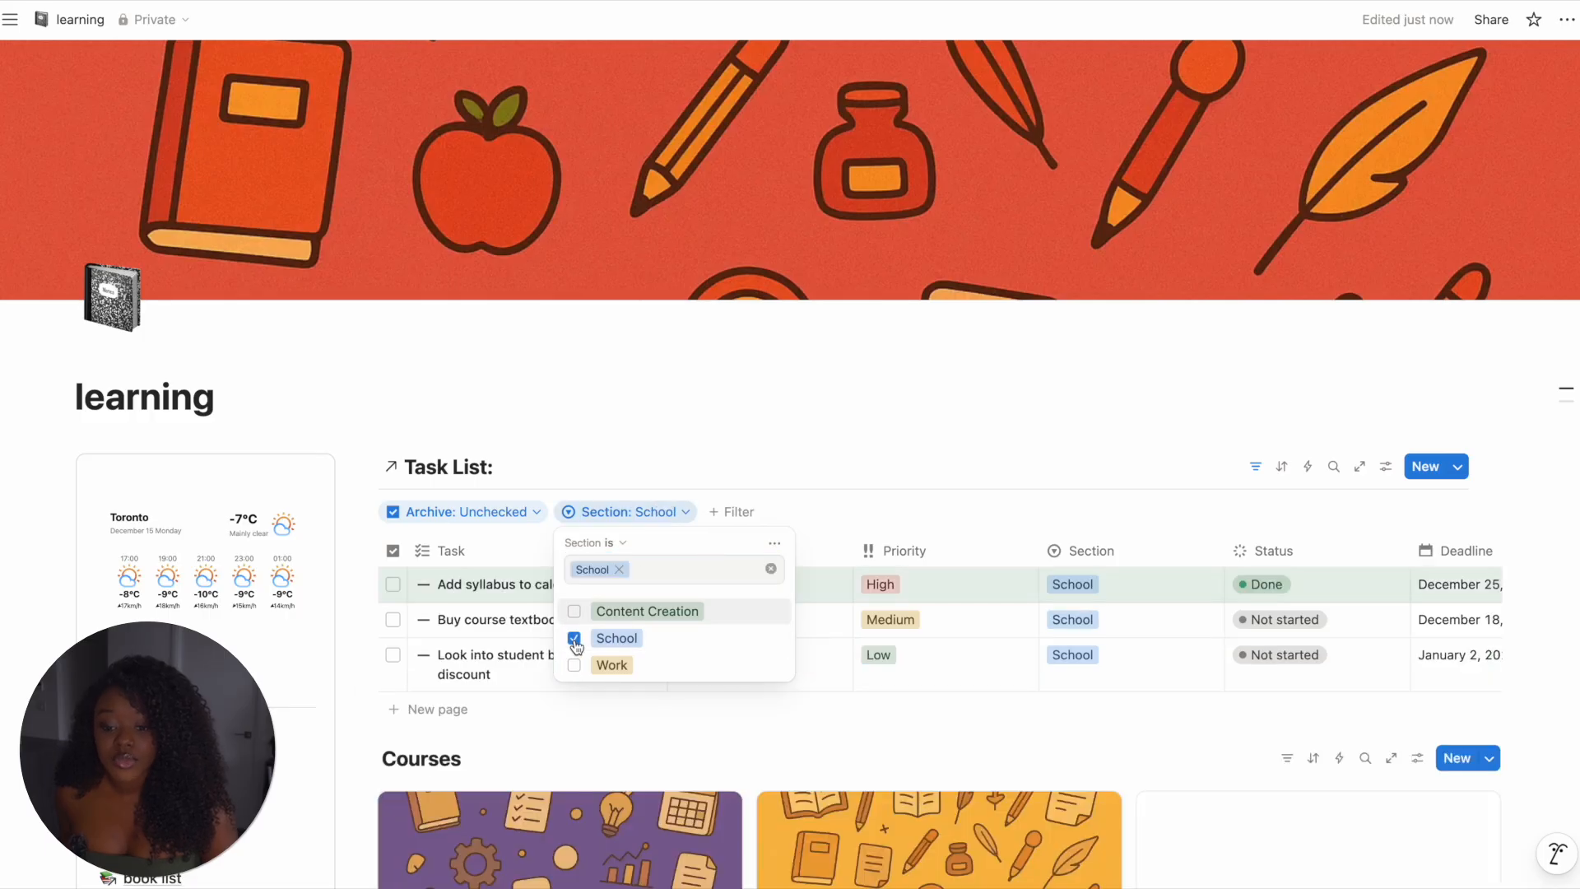
click(847, 462)
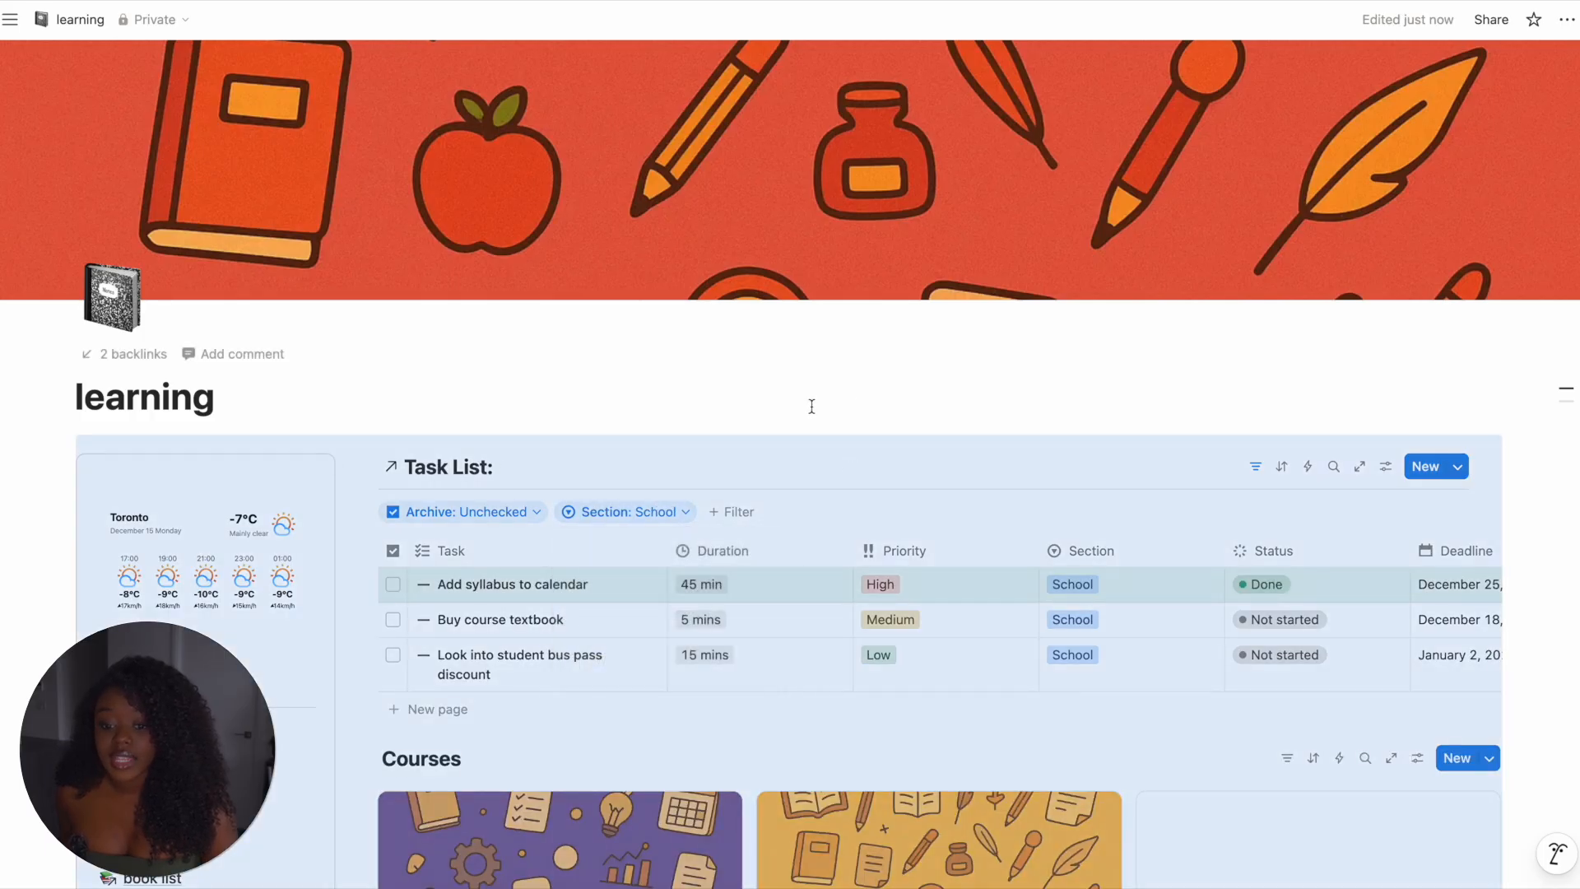
click(813, 406)
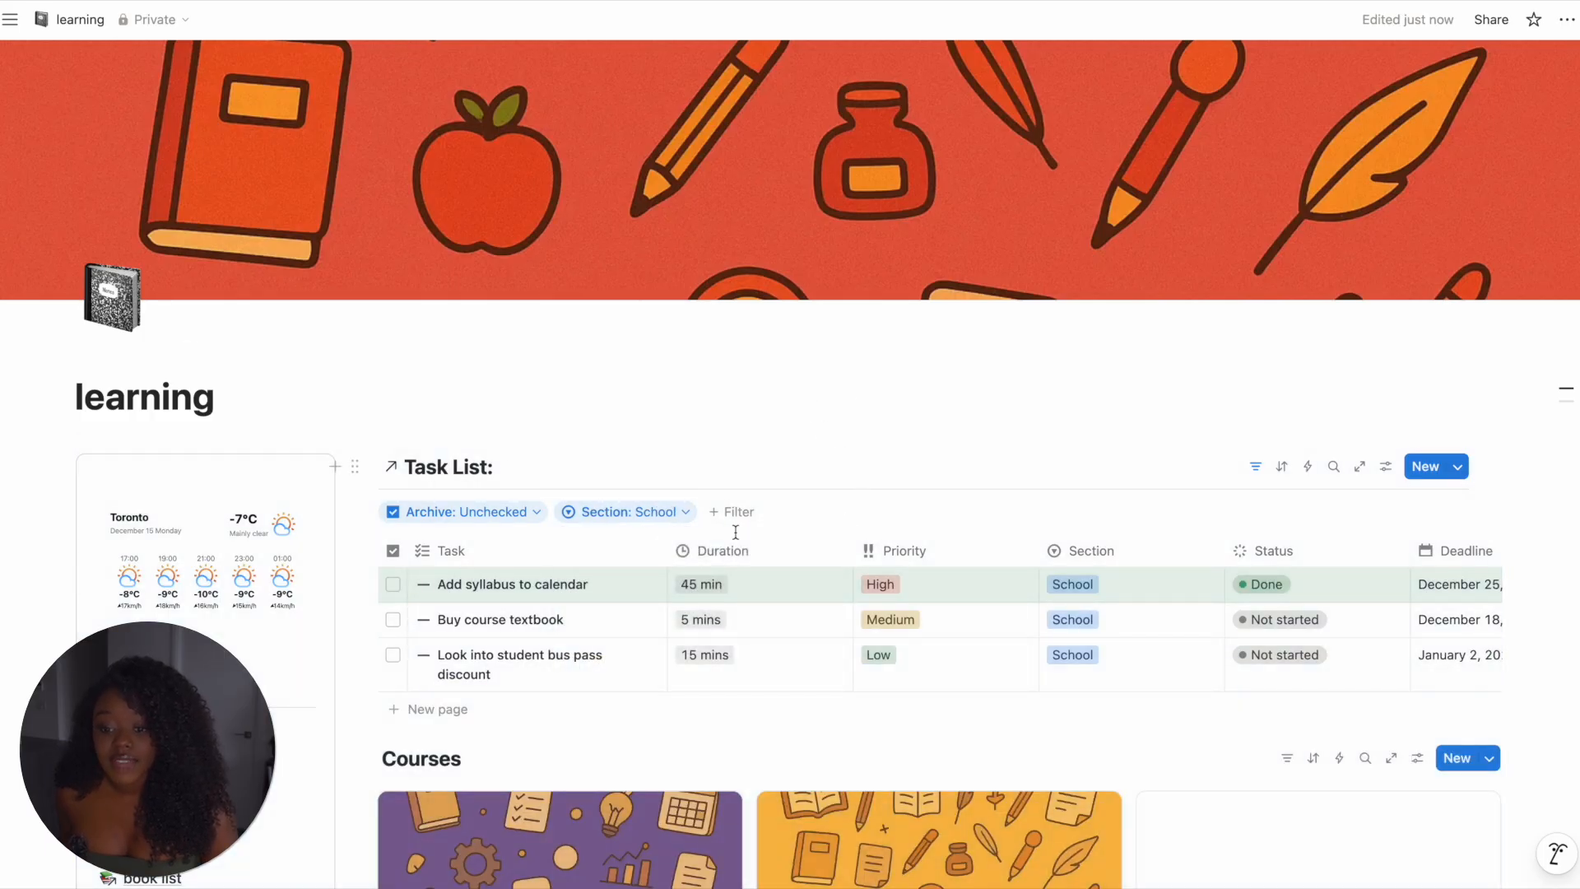
click(1256, 467)
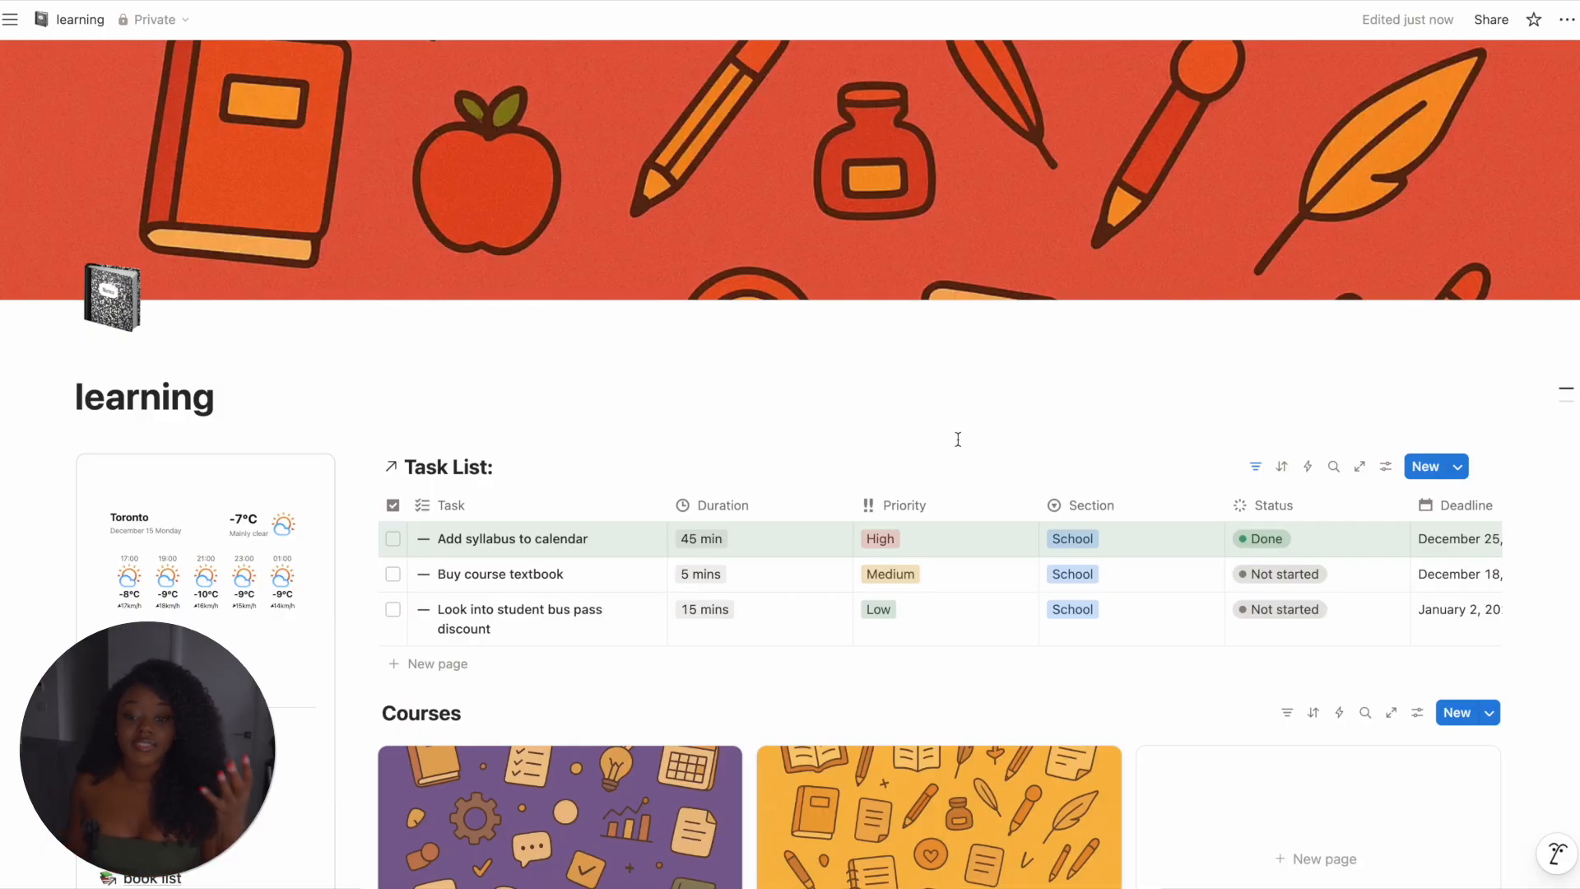
- Add a task named Buy calculator to the linked list with 20 mins duration, High priority and a January 2, 2026 deadline
click(437, 670)
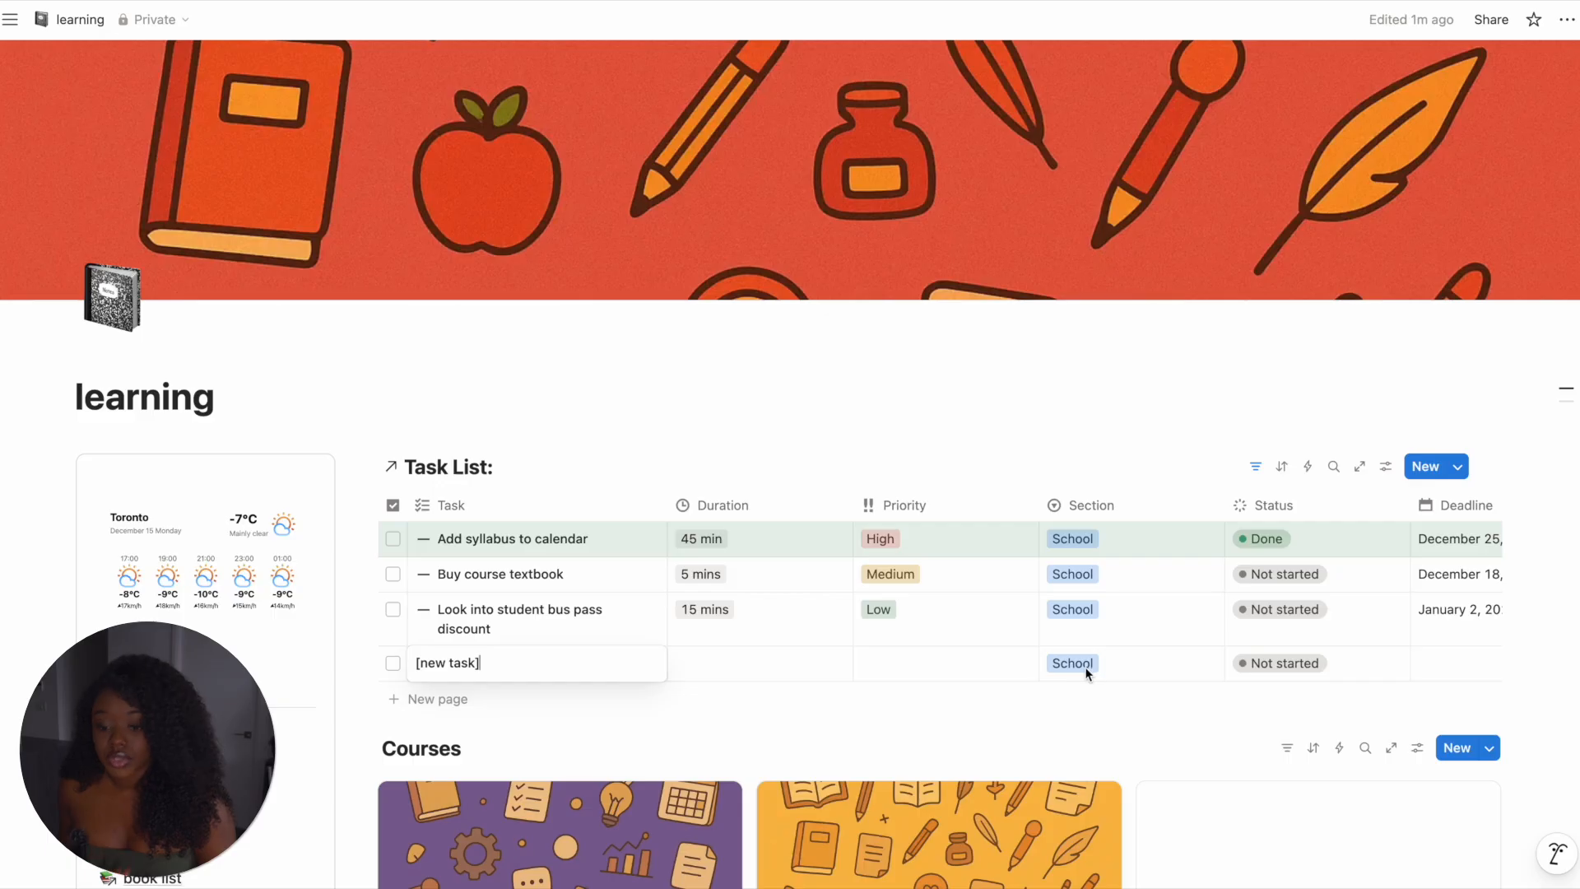
triple_click(516, 664)
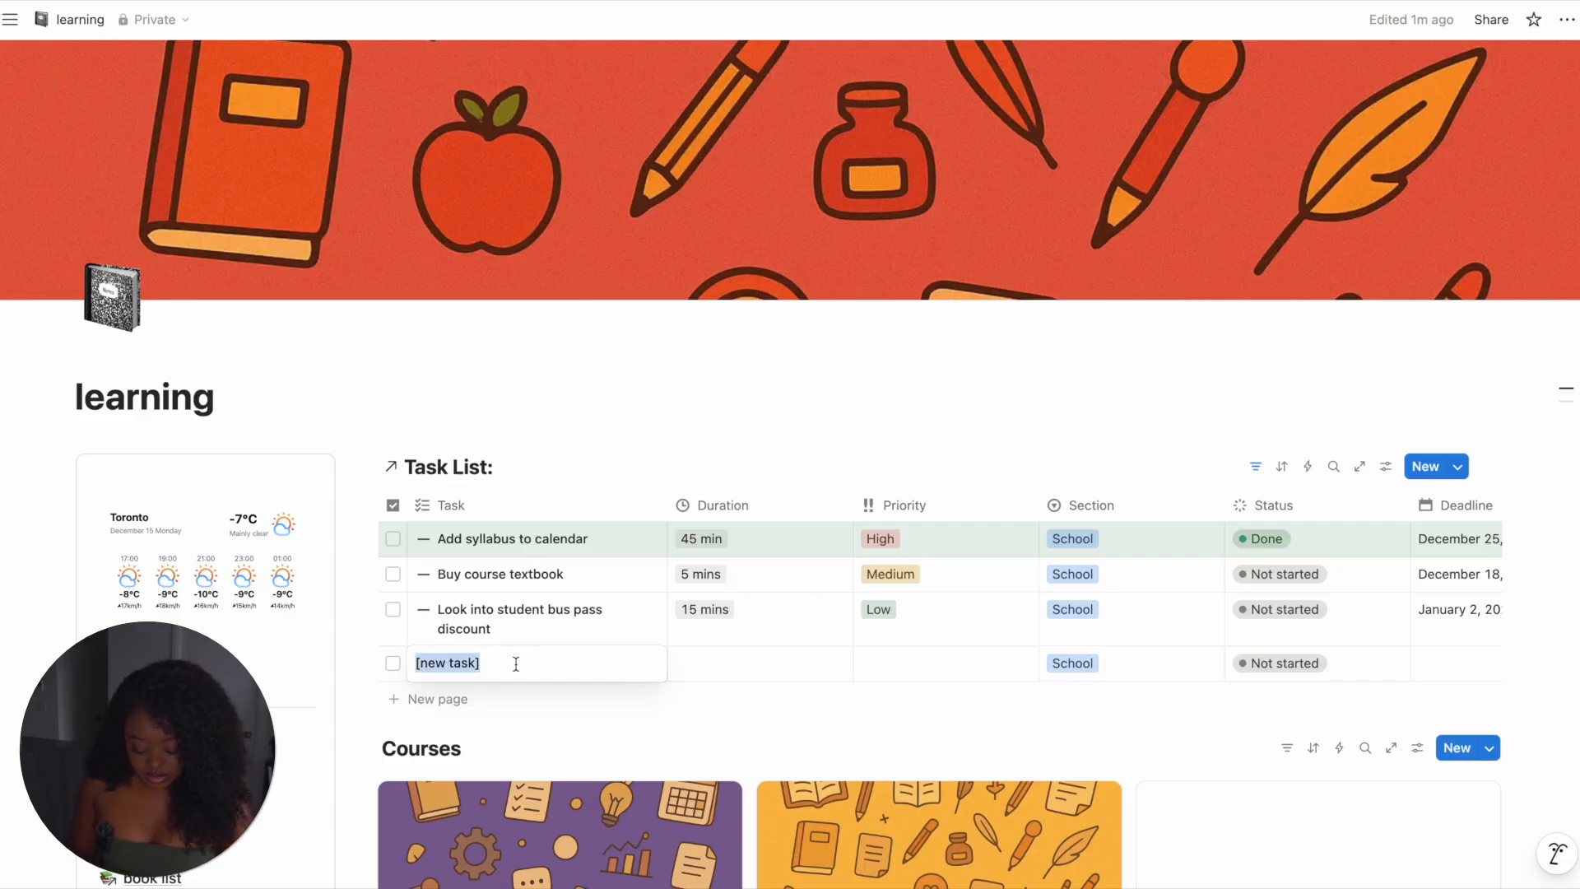
text(Buy )
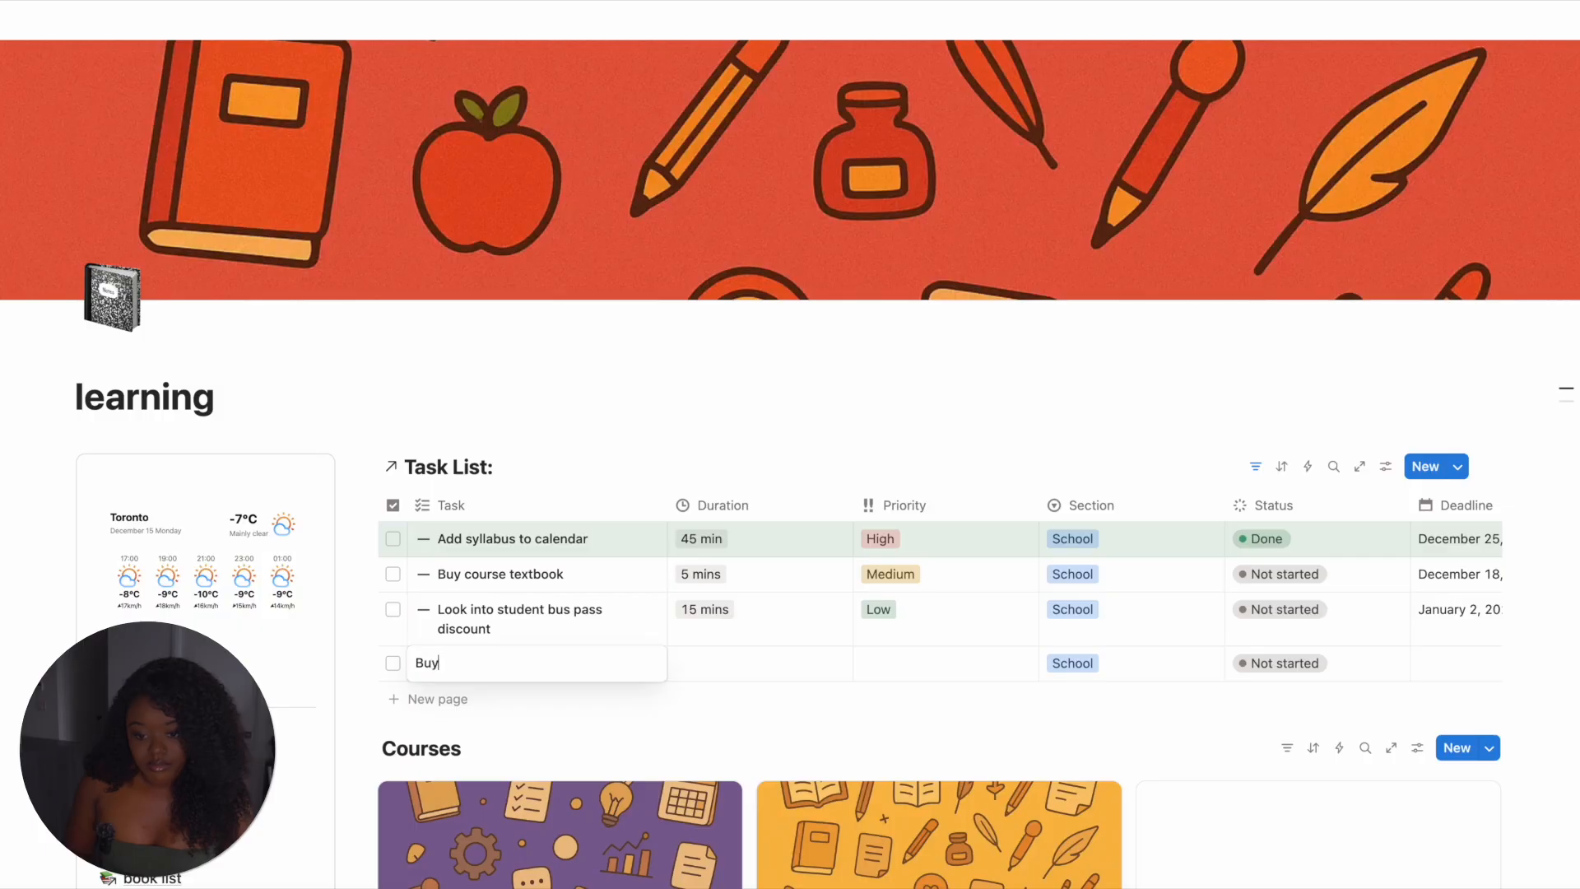
text(calculat)
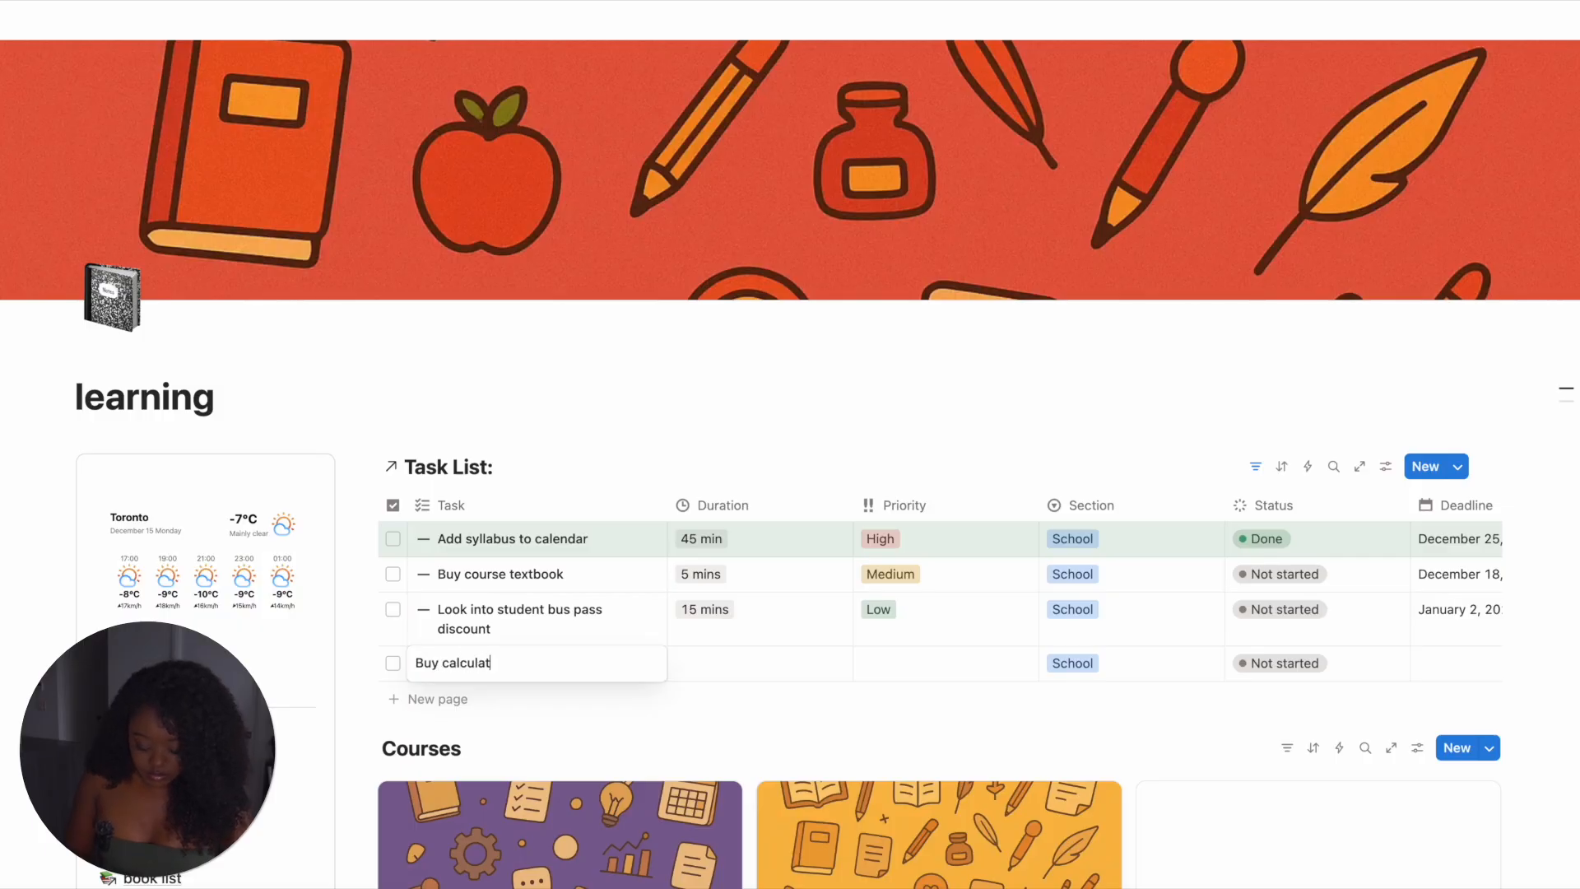
text(or)
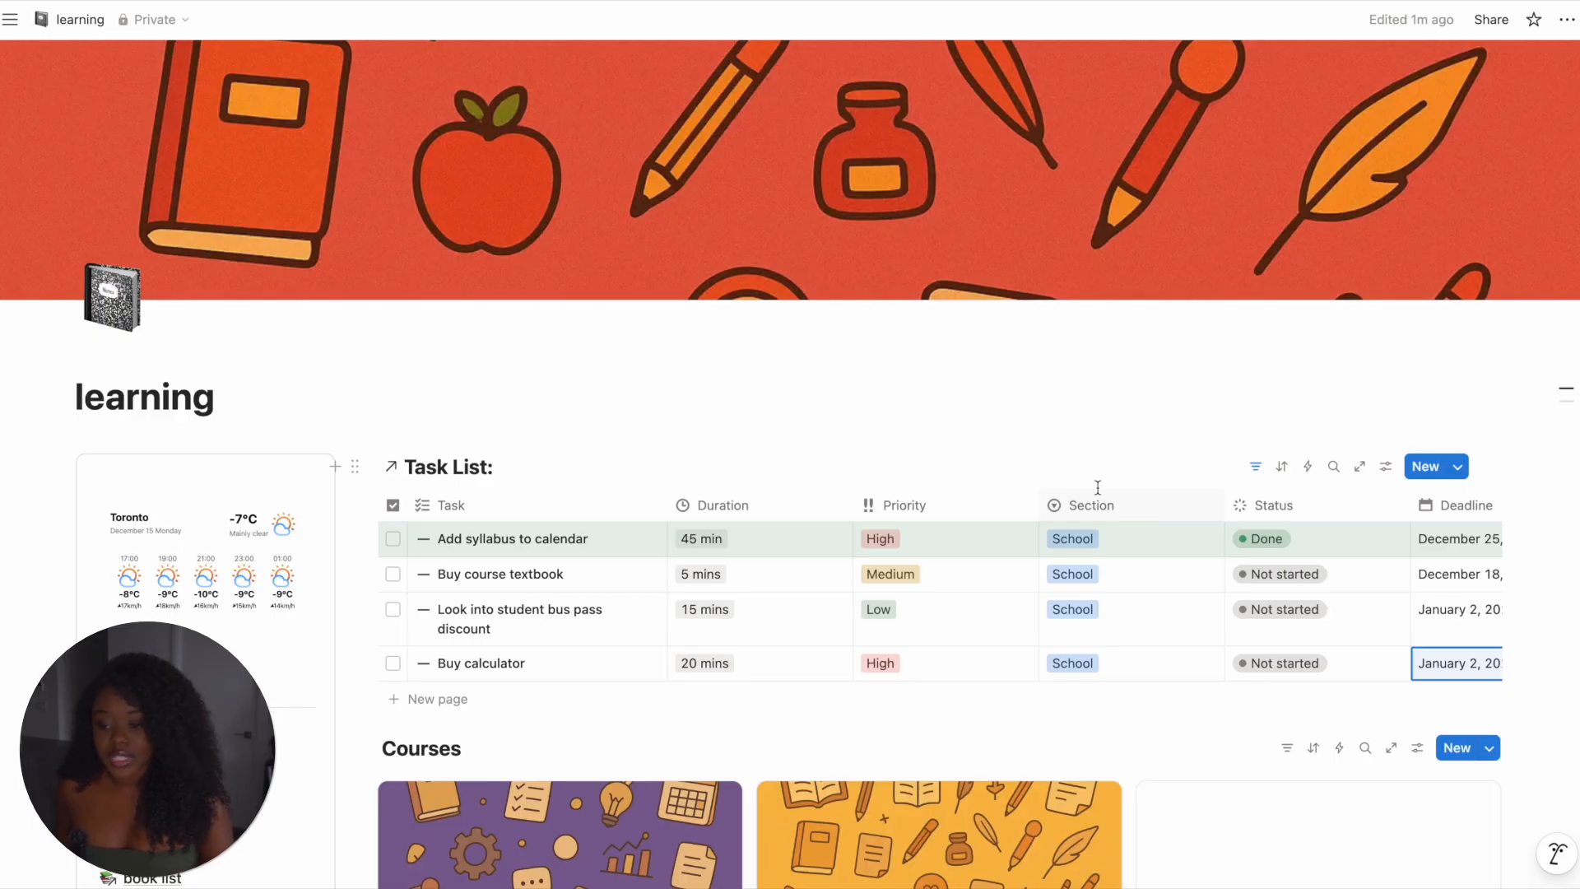
- Hide the Section property in the learning page's linked Task List view
click(1085, 509)
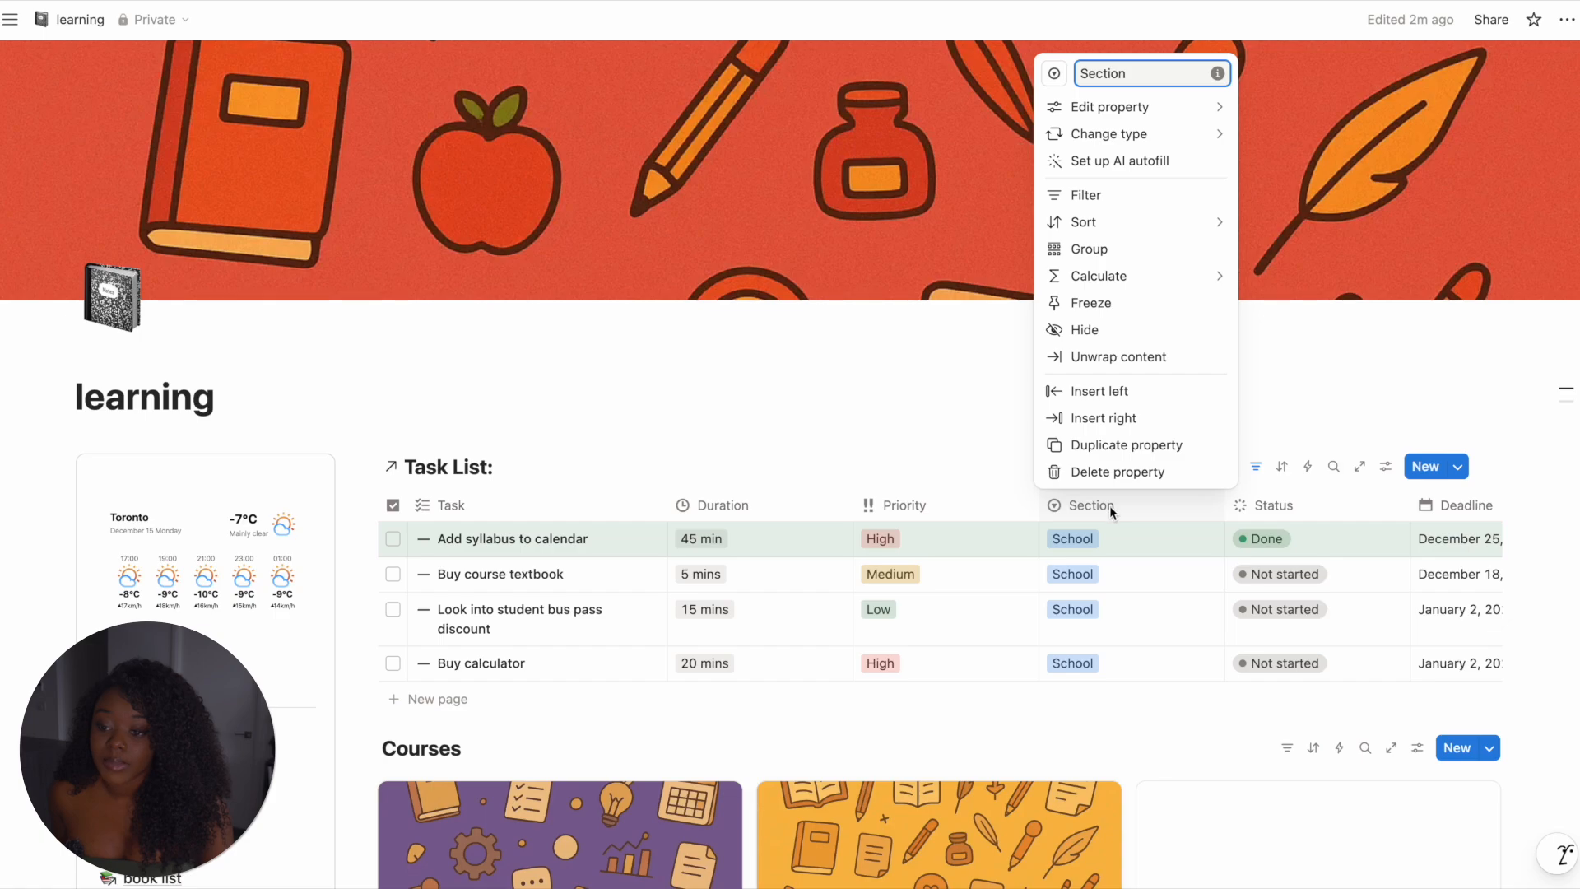
click(1101, 330)
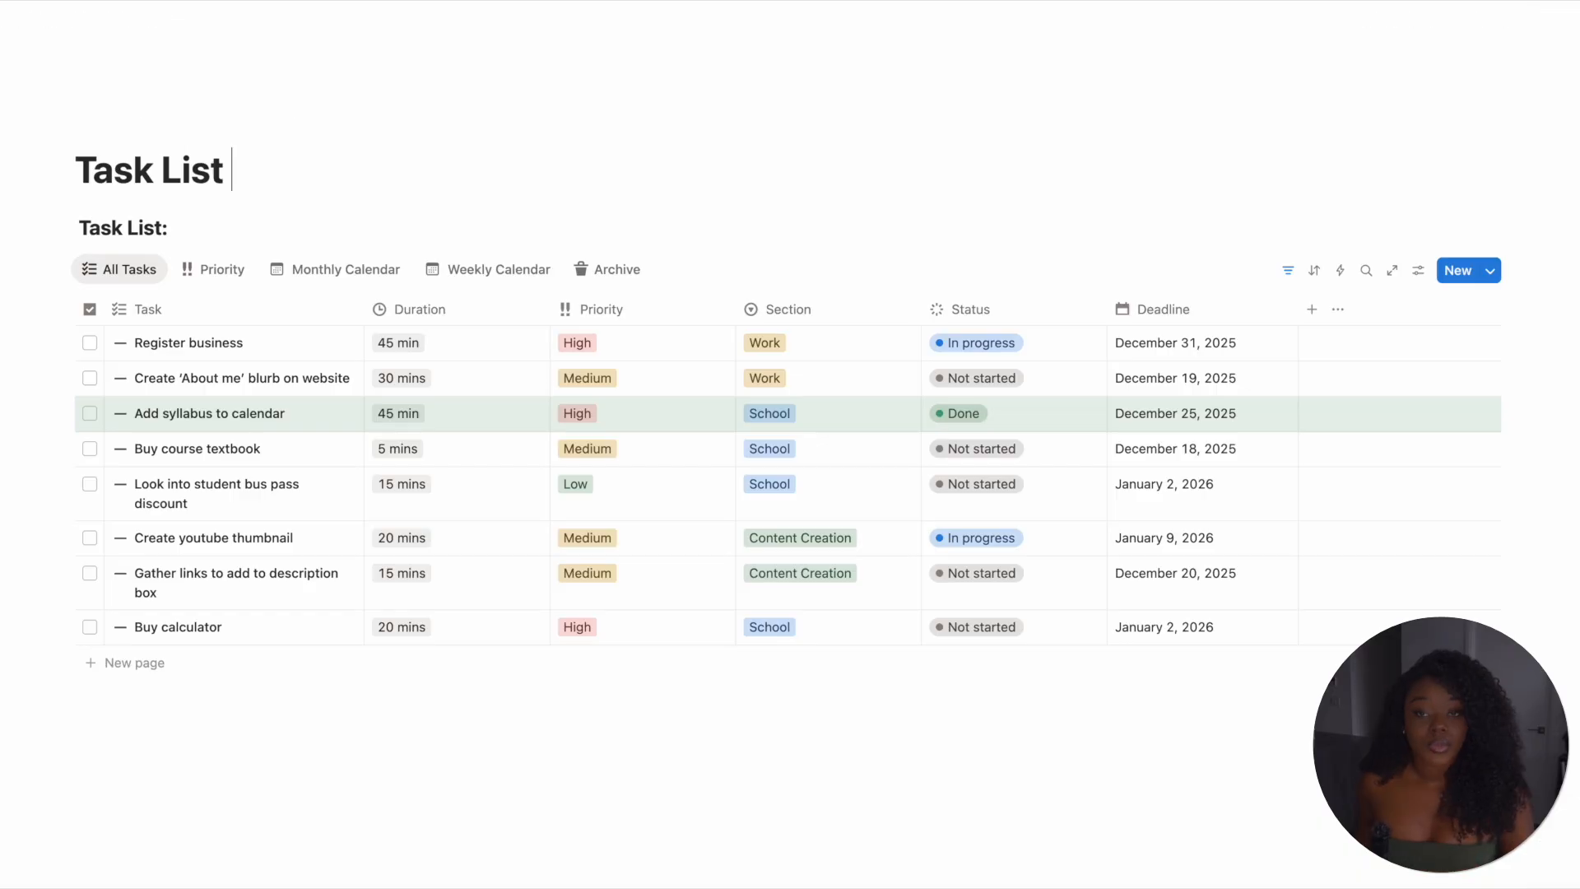
- On the Task List page, insert a button block between the page title and the database and name it Add new task
key(Return)
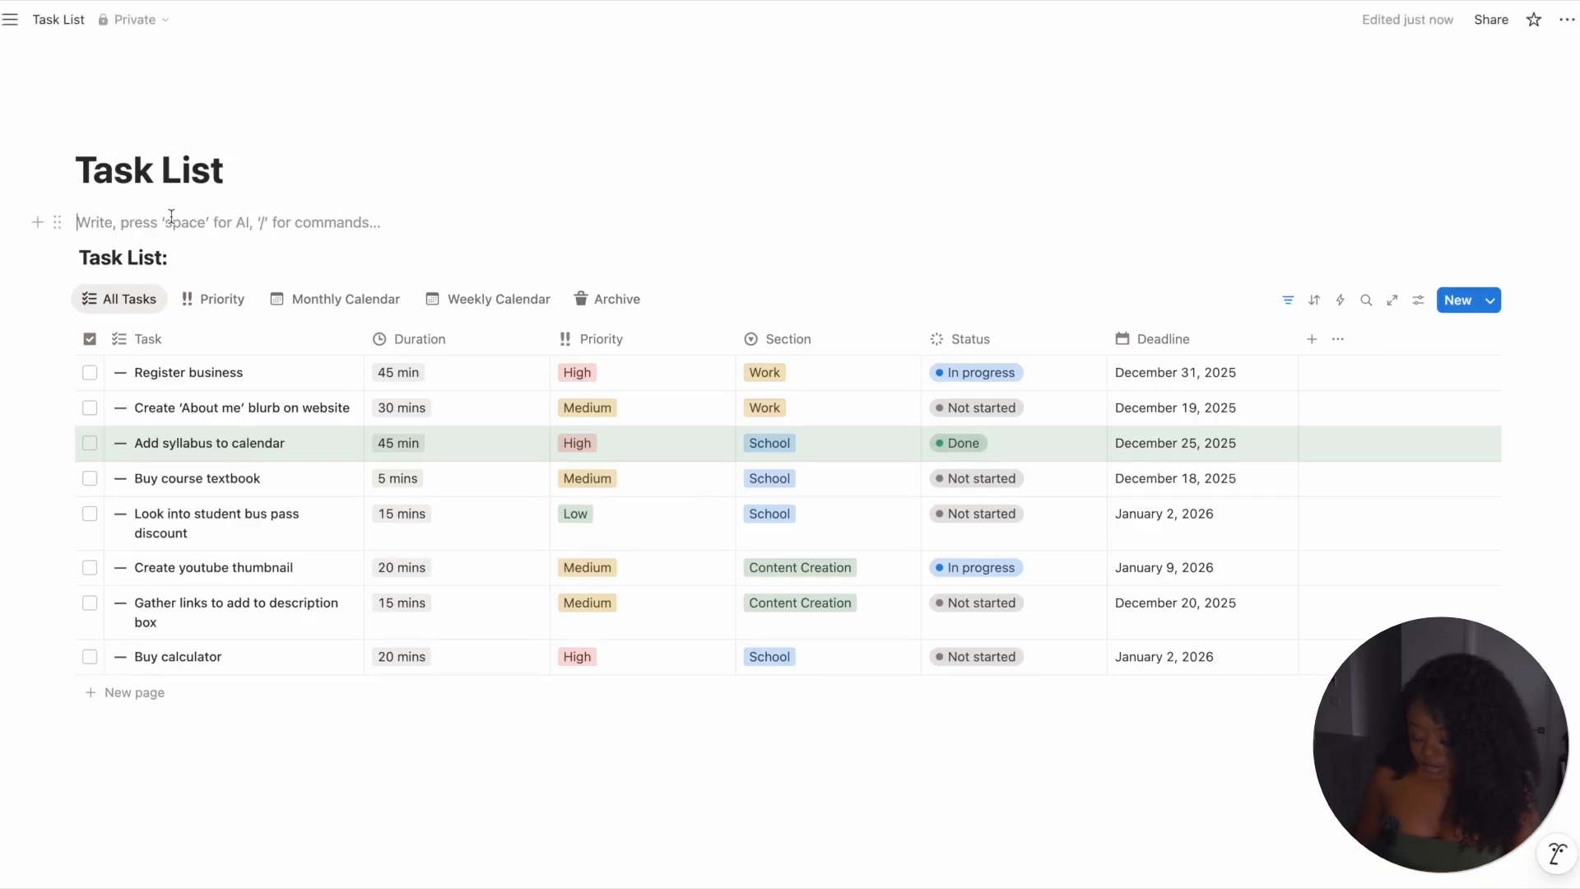
text(/but)
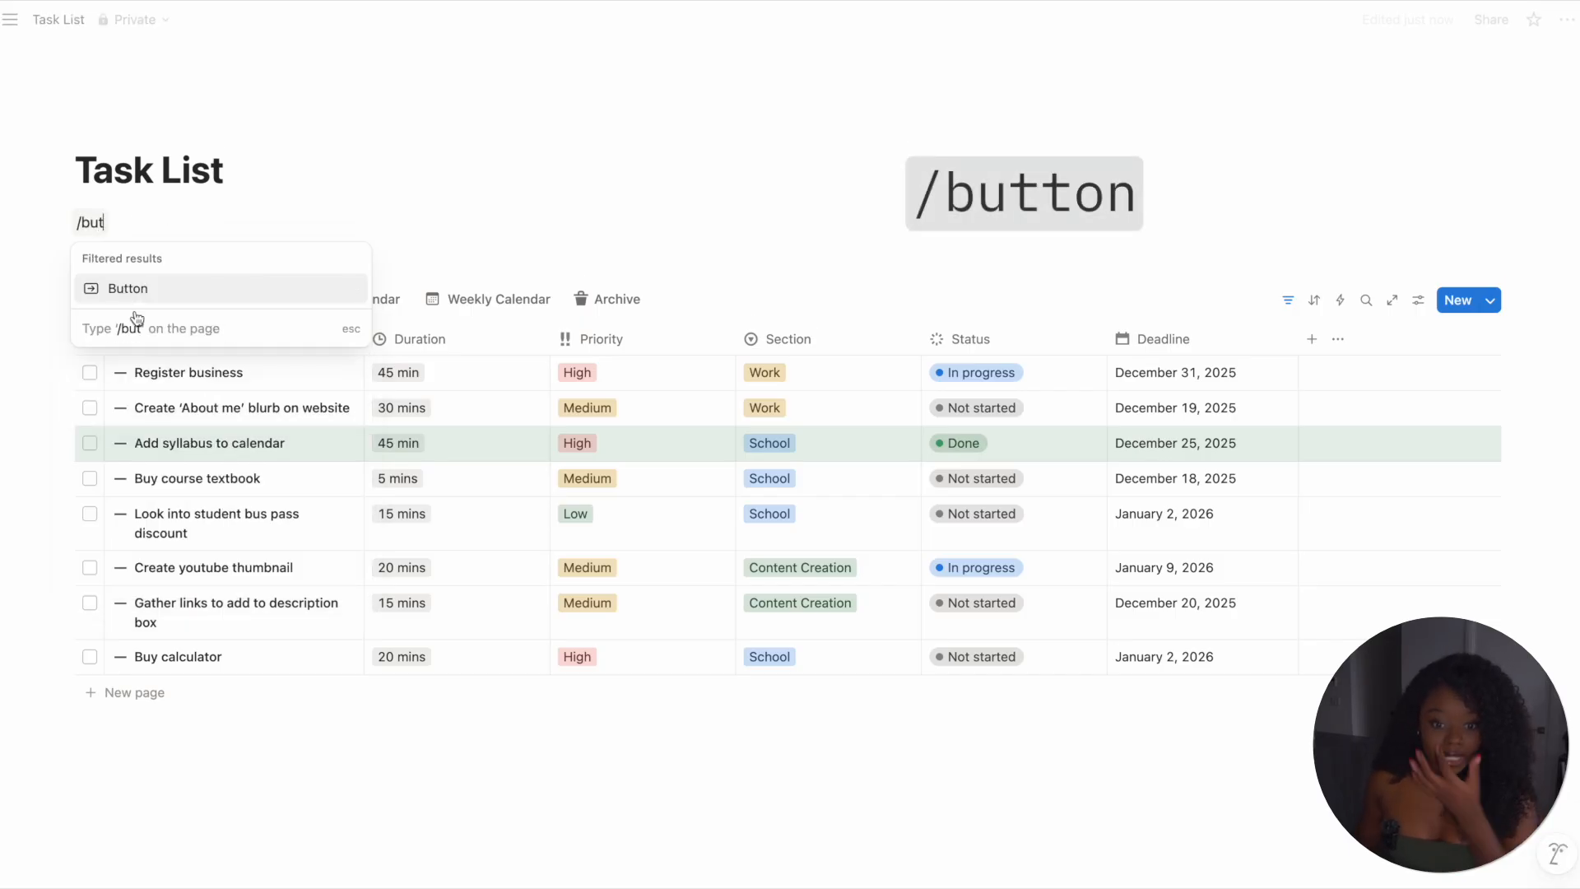
click(158, 294)
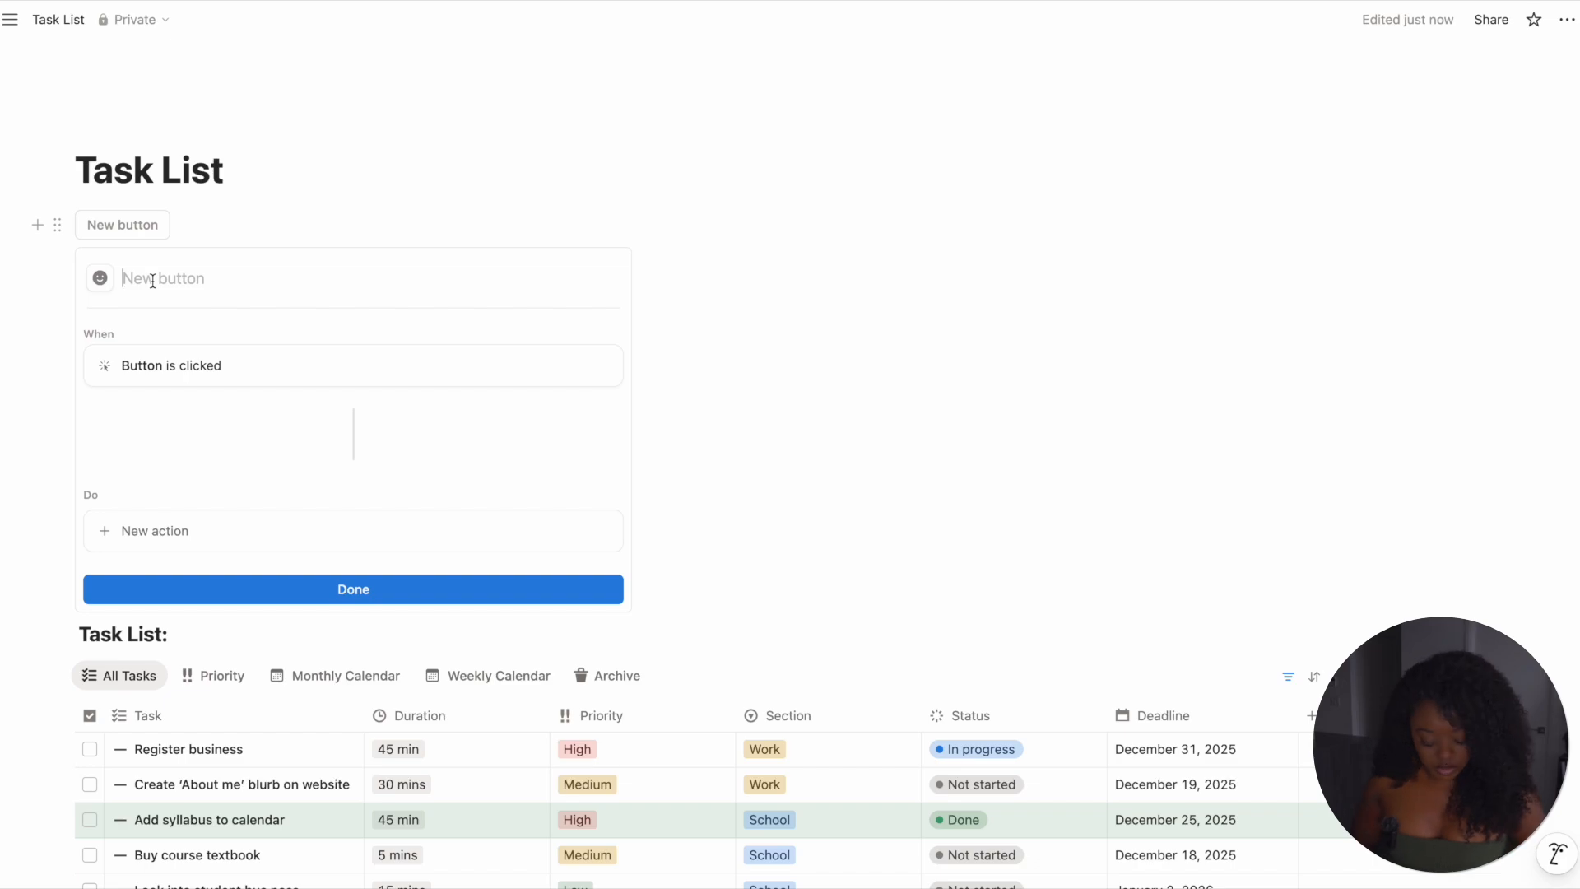
text(A)
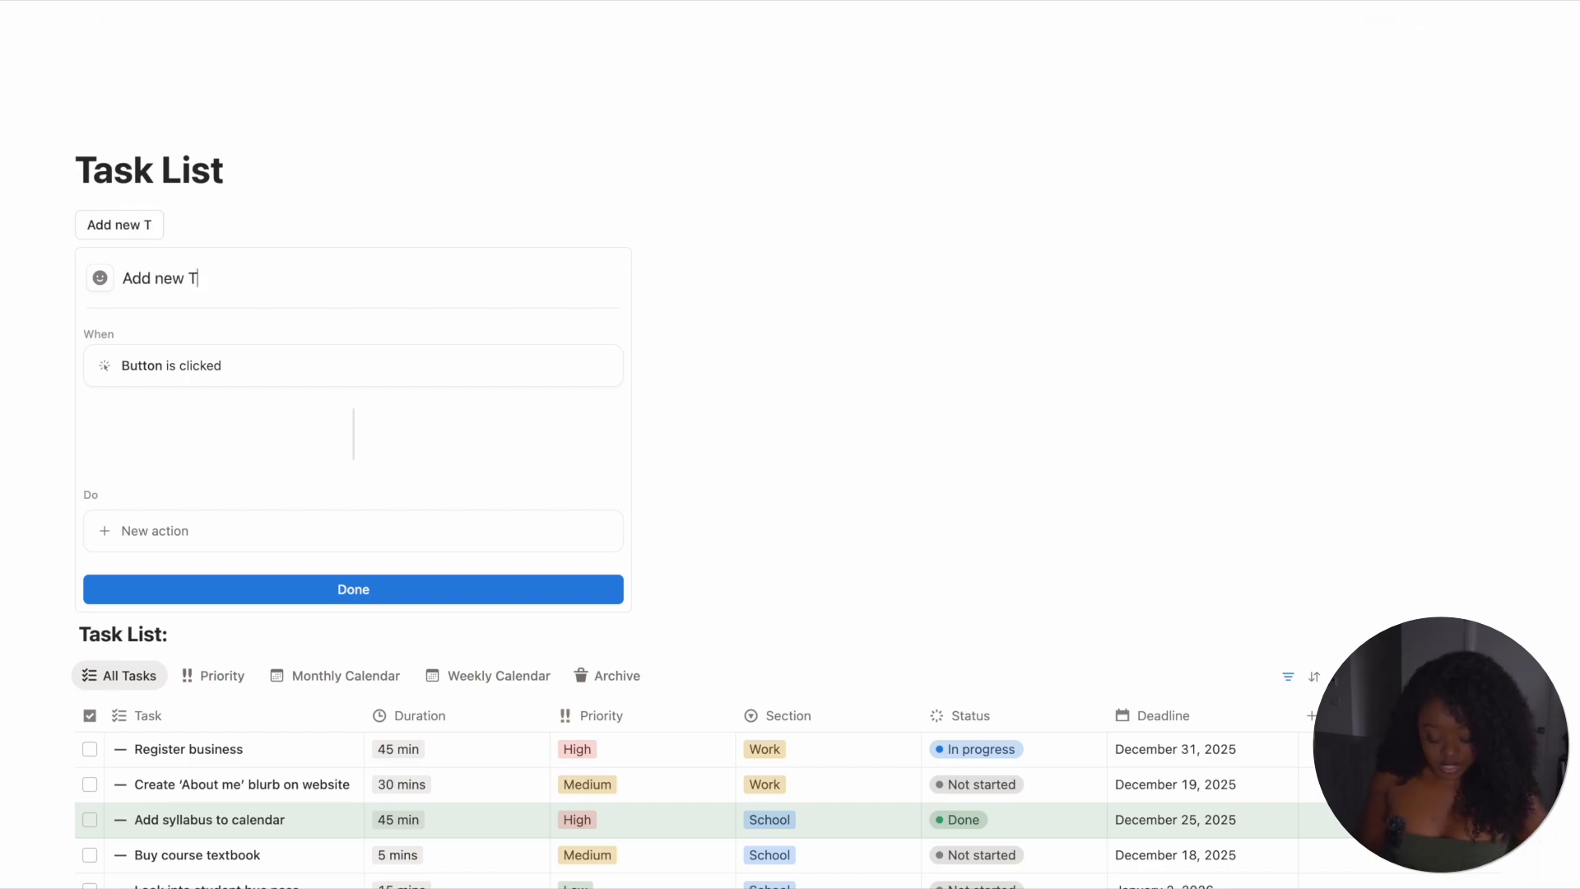
text(dd new task)
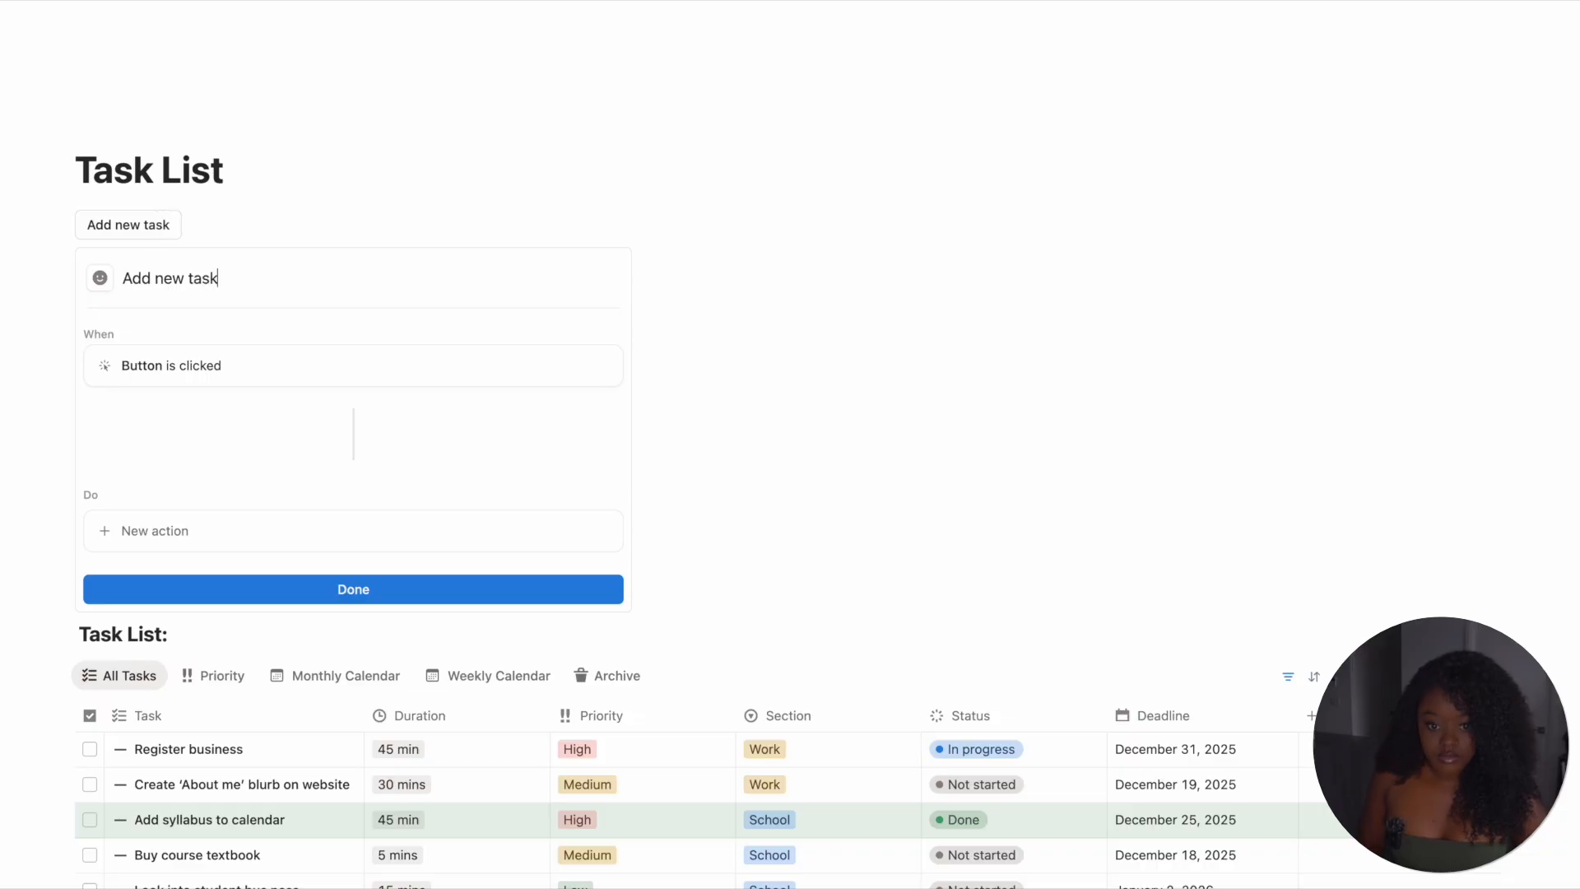
- Give the Add new task button a plus icon
click(100, 279)
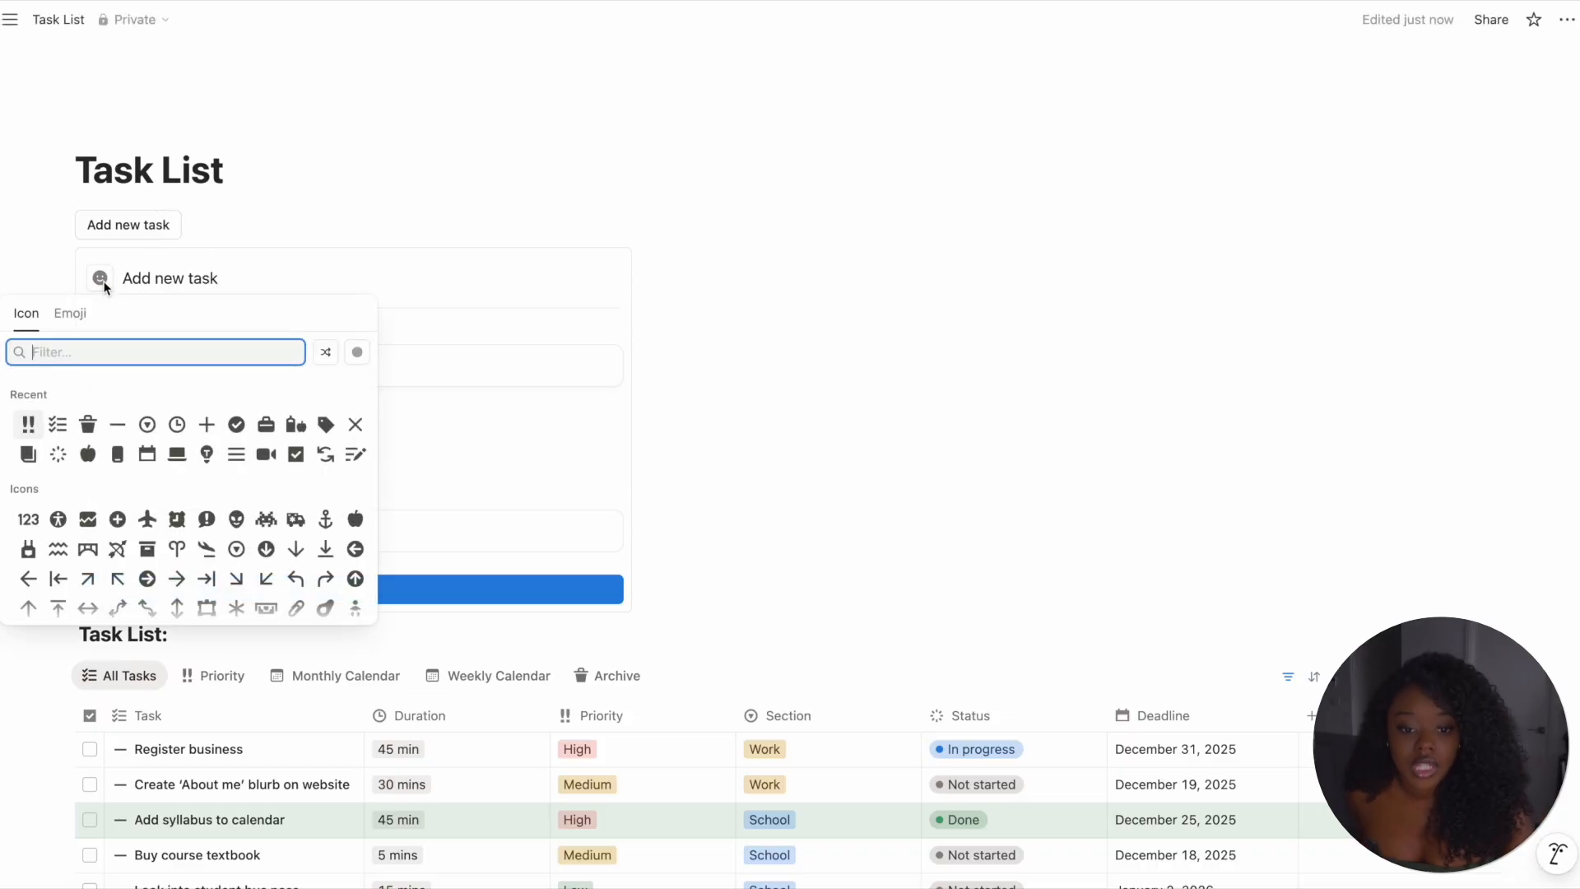
click(210, 429)
click(209, 456)
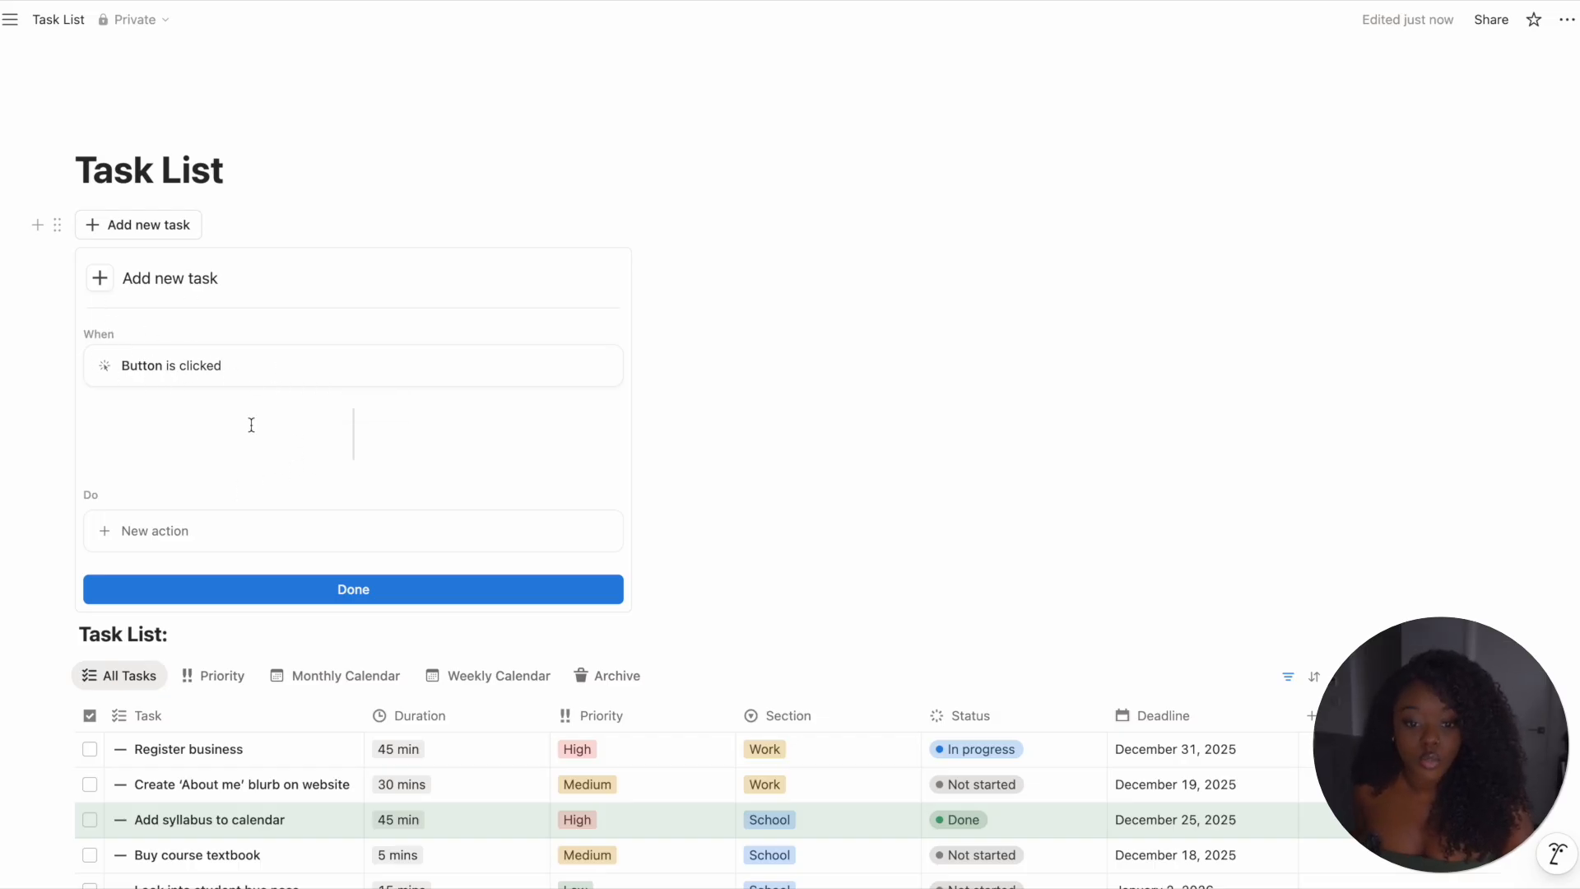
- Make the button add a page to the Task List: data source using the [new task] template
click(140, 531)
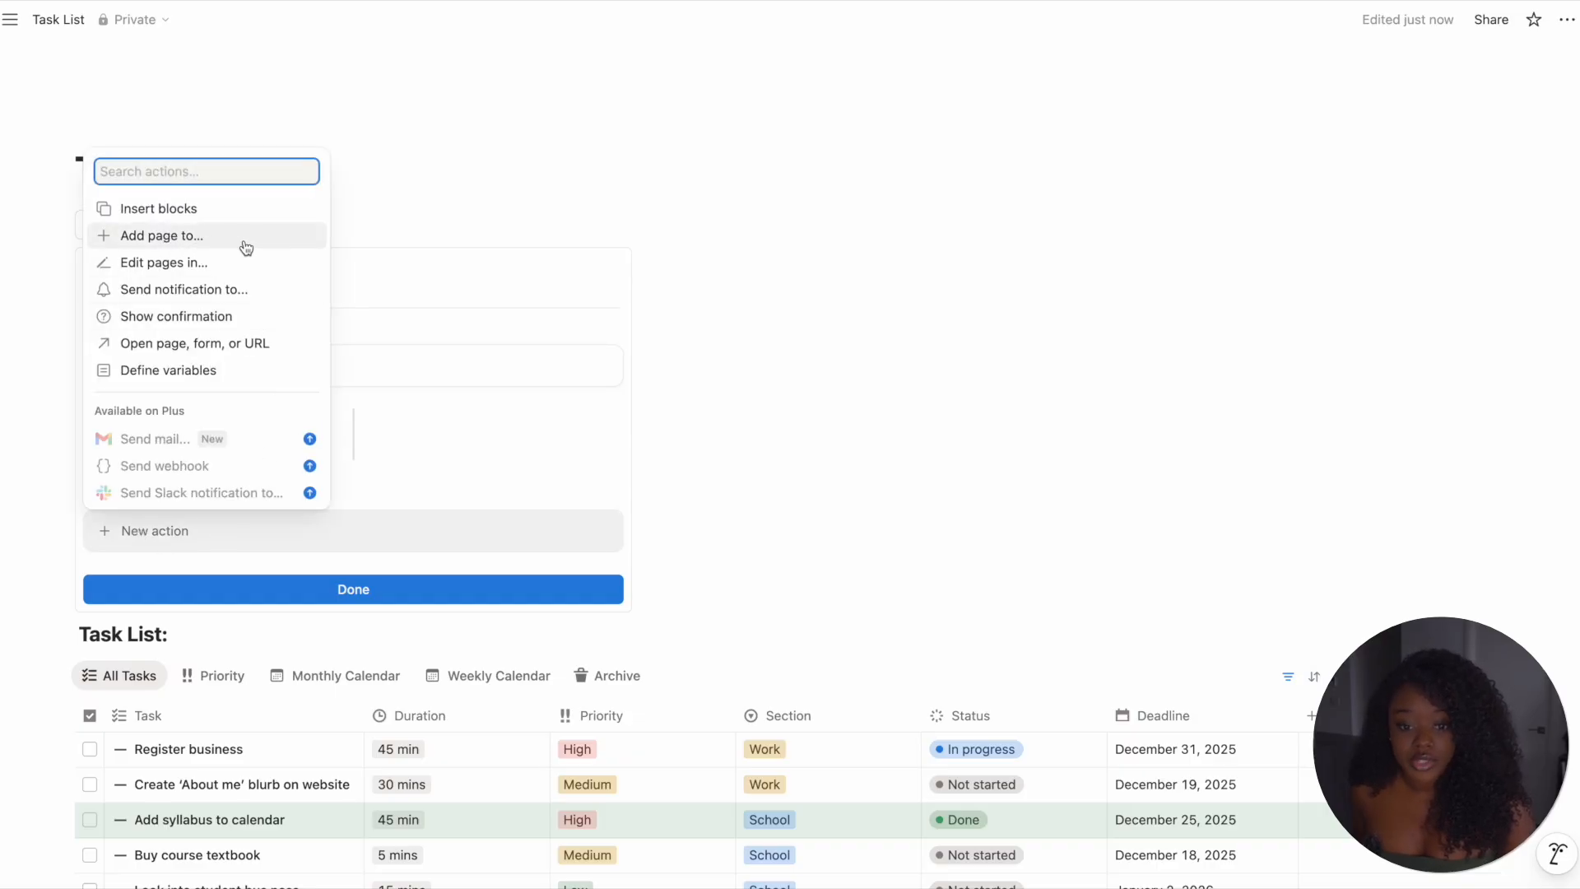
click(275, 236)
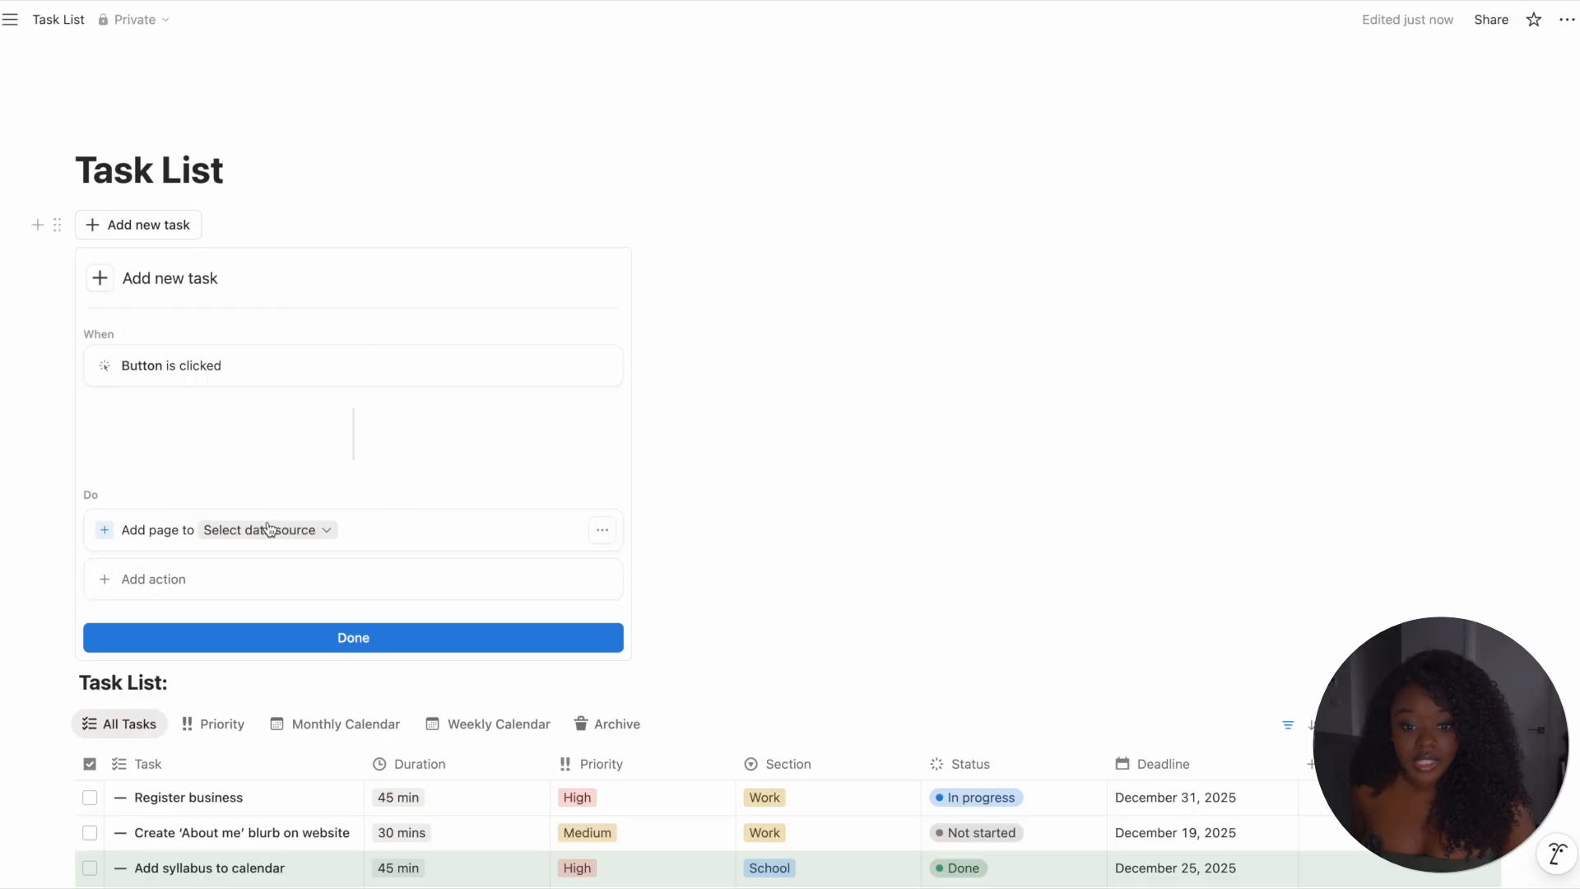
click(322, 532)
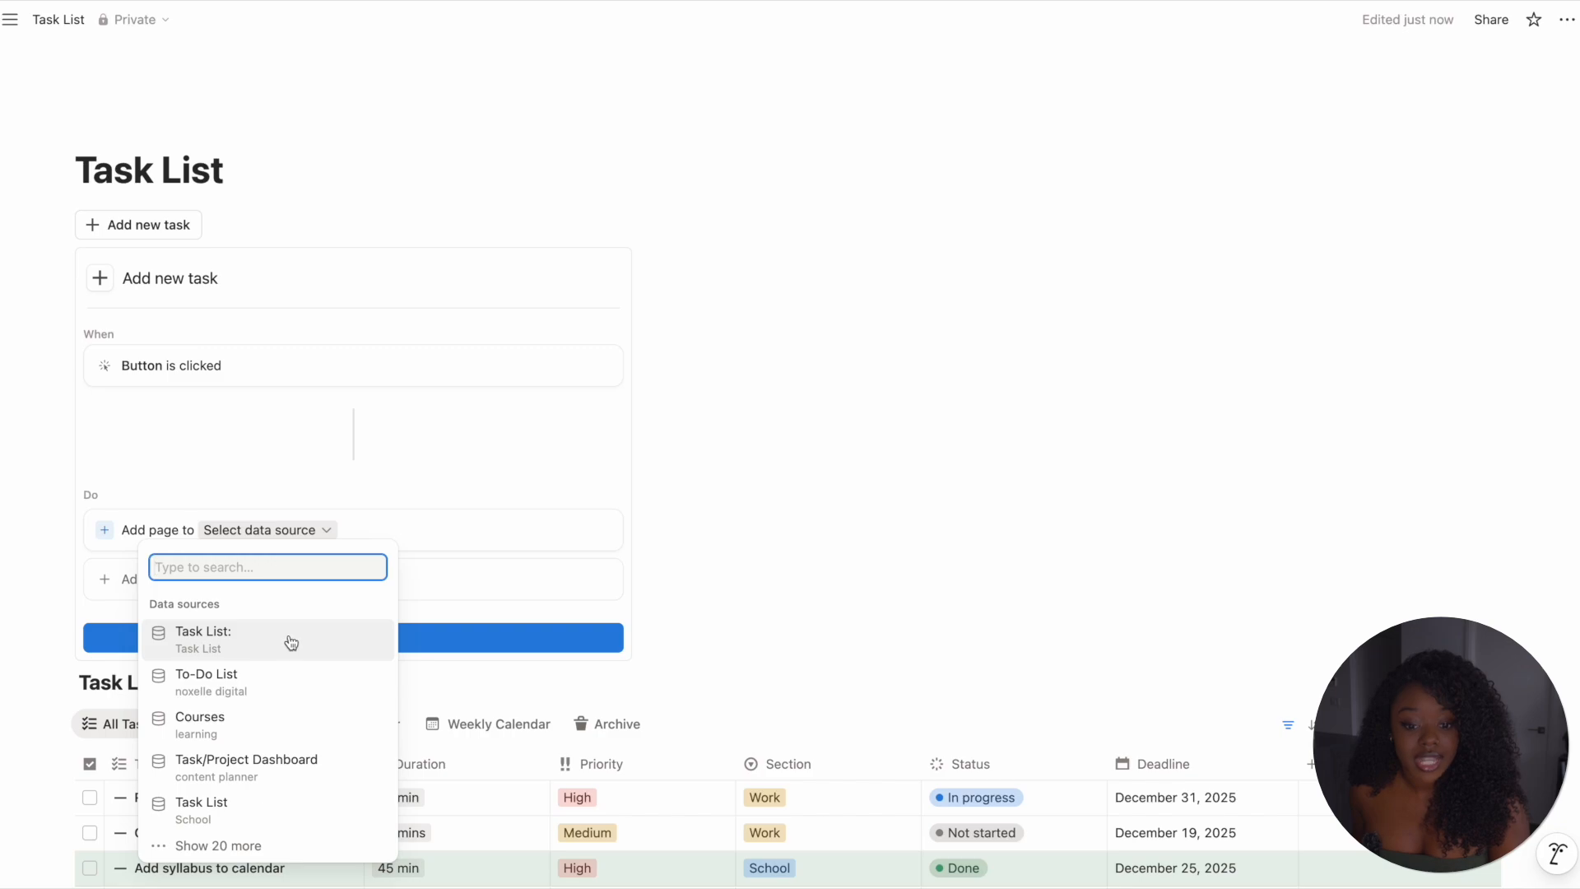
click(290, 642)
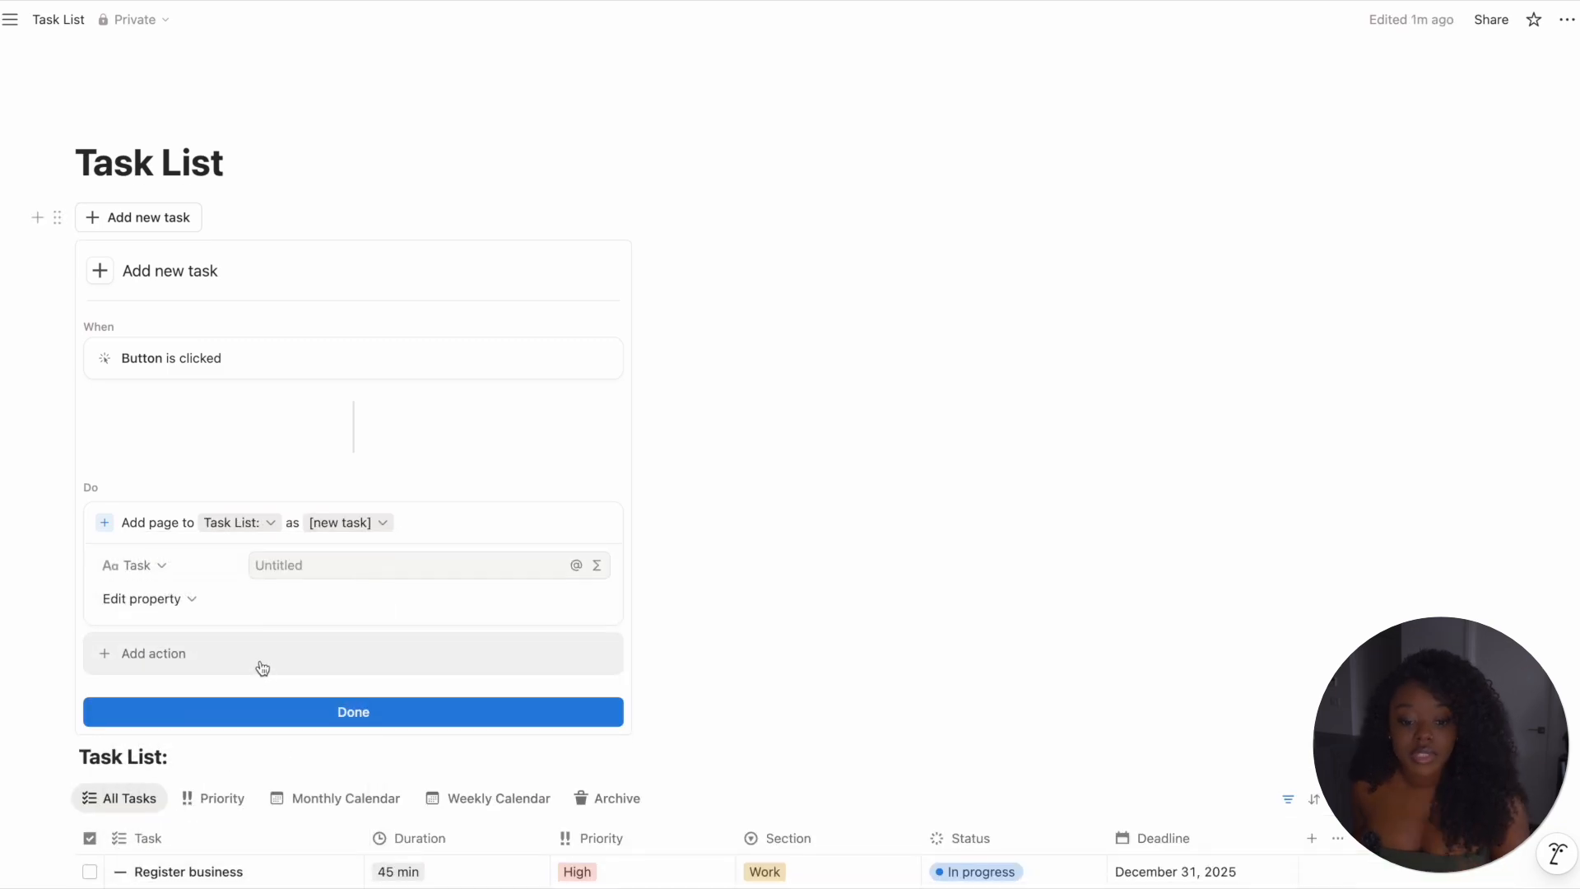
- Add a second button action that opens the newly added page in Center peek, and finish the button setup
click(262, 665)
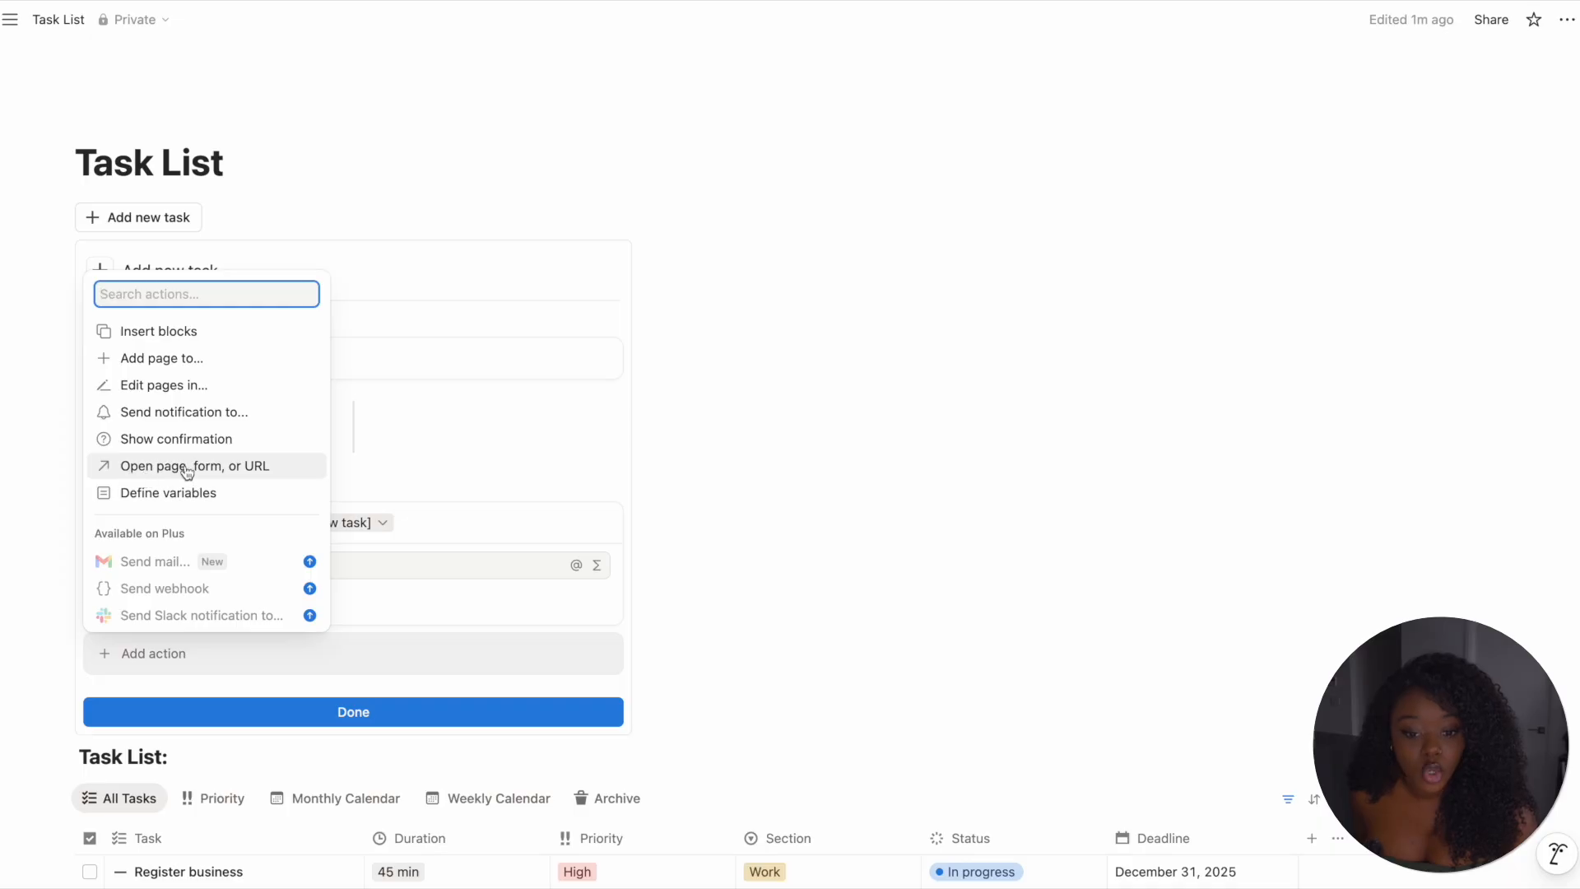
click(294, 476)
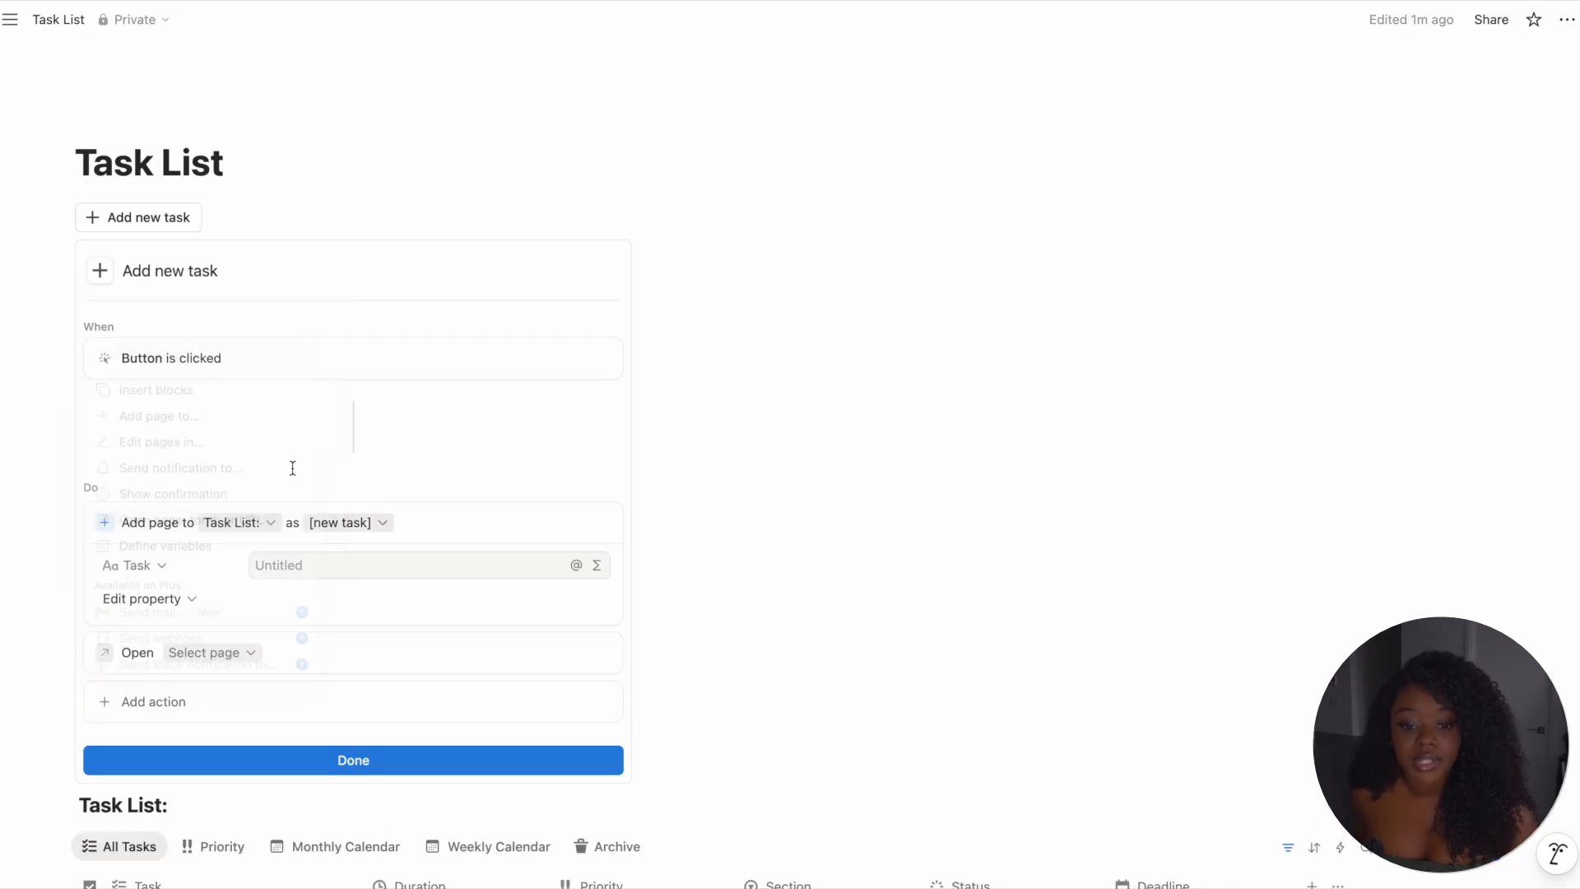
click(254, 653)
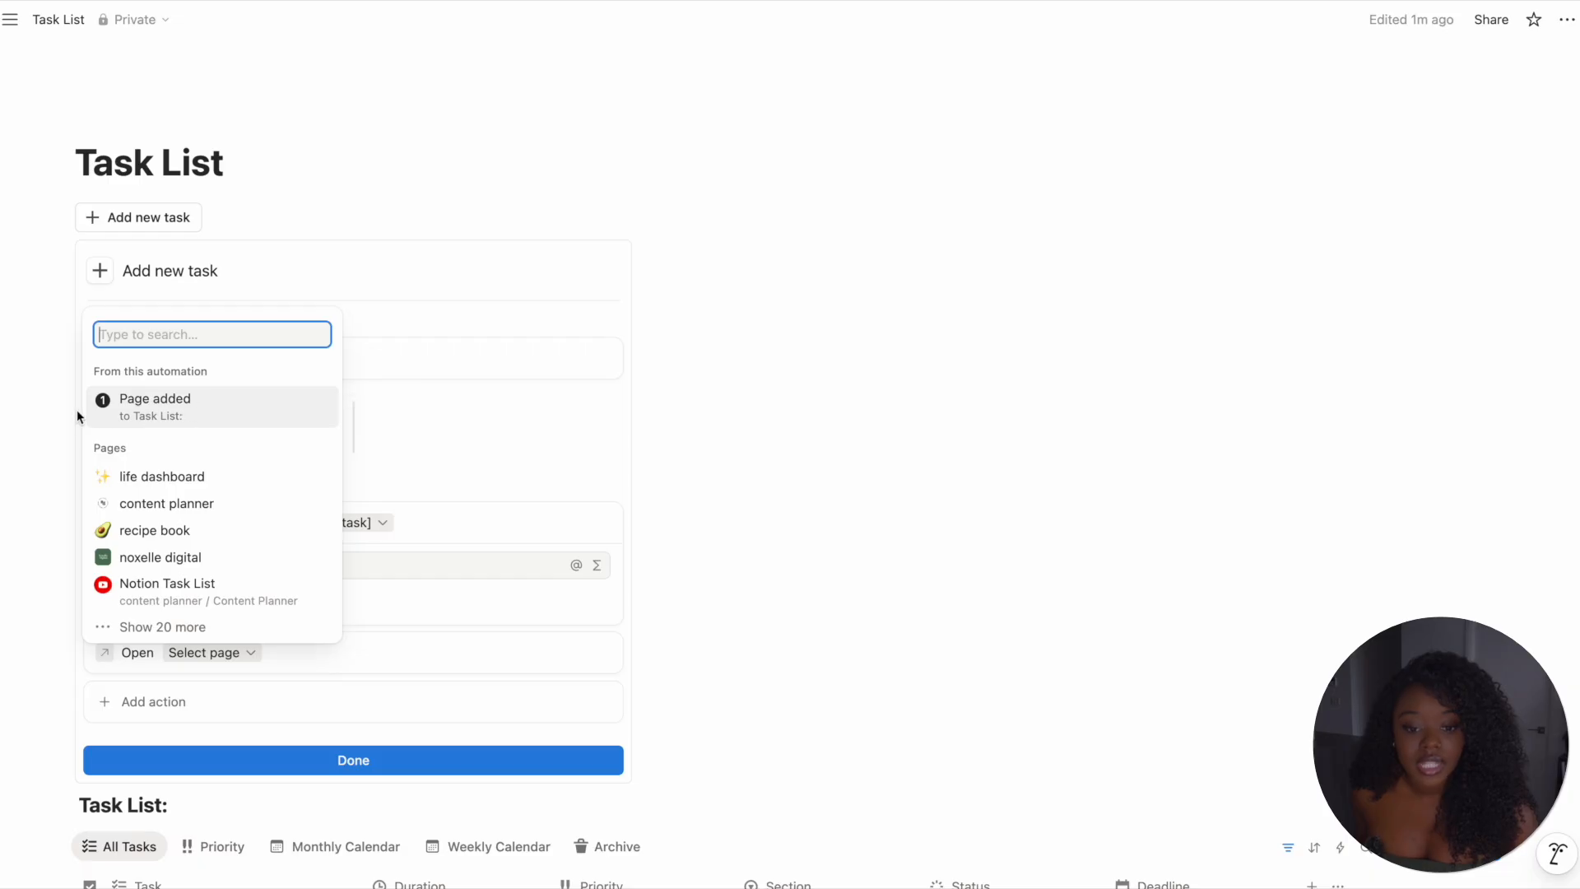
click(259, 412)
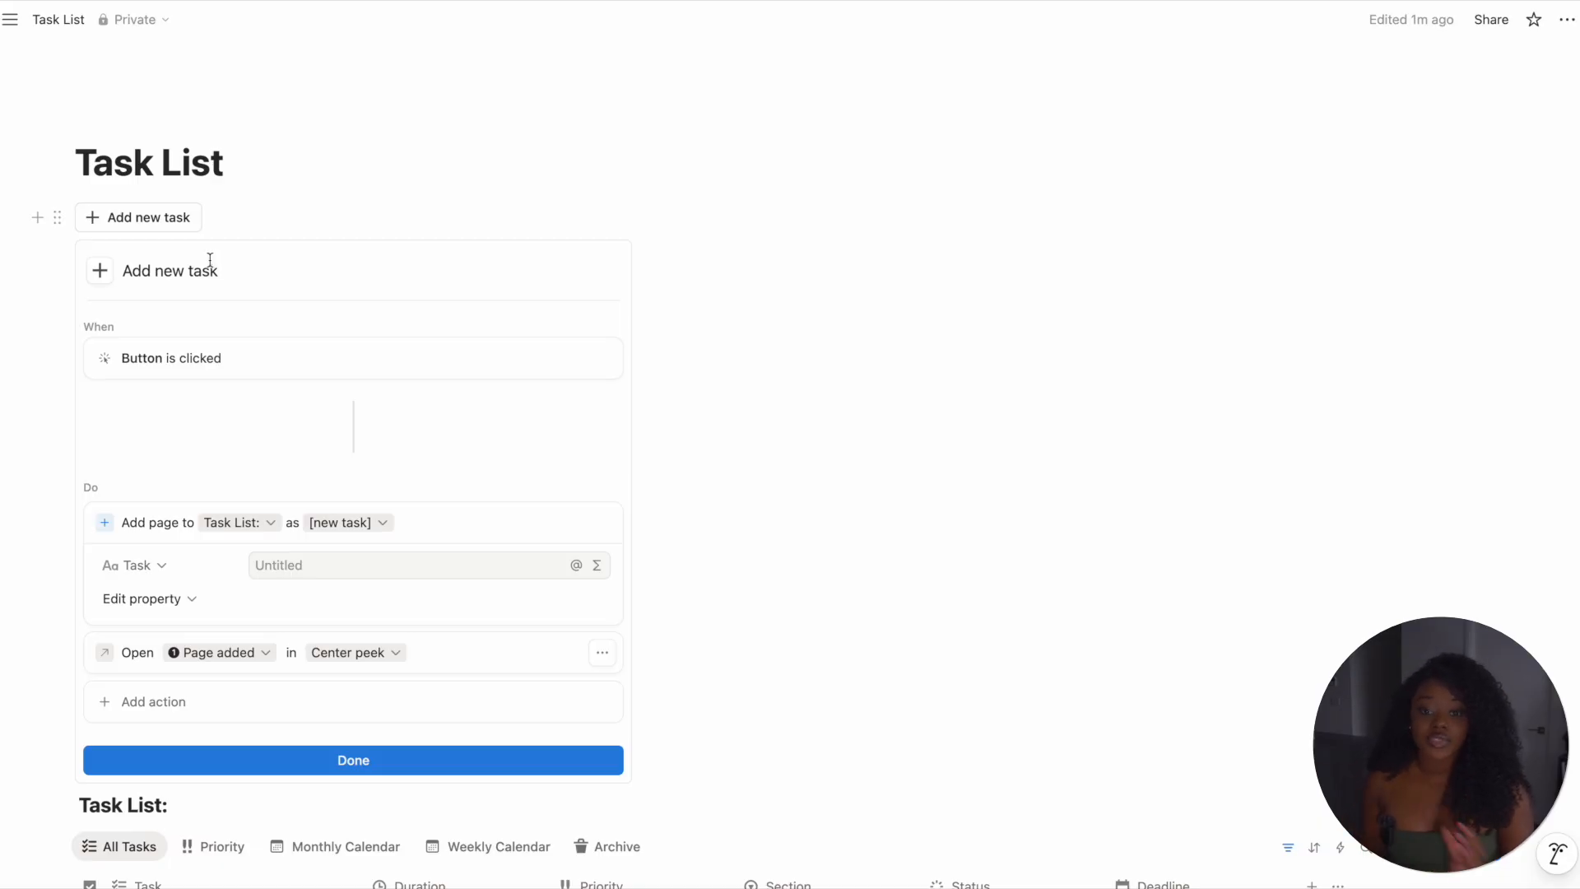
click(349, 772)
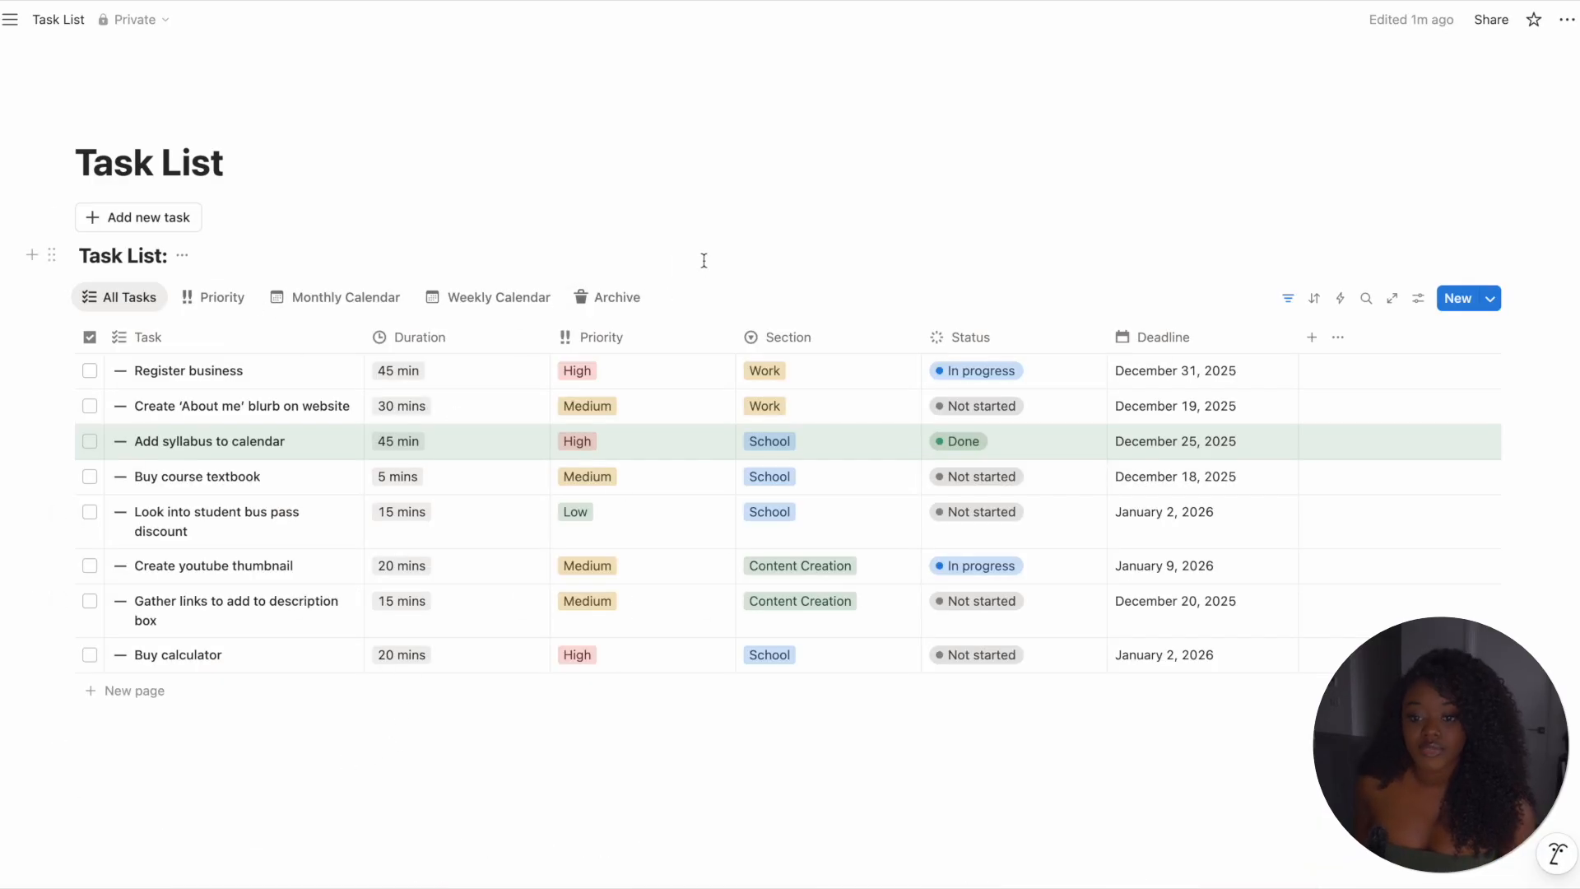
- Test the Add new task button, look through the new task page's properties and Notes section, and close the page
click(137, 219)
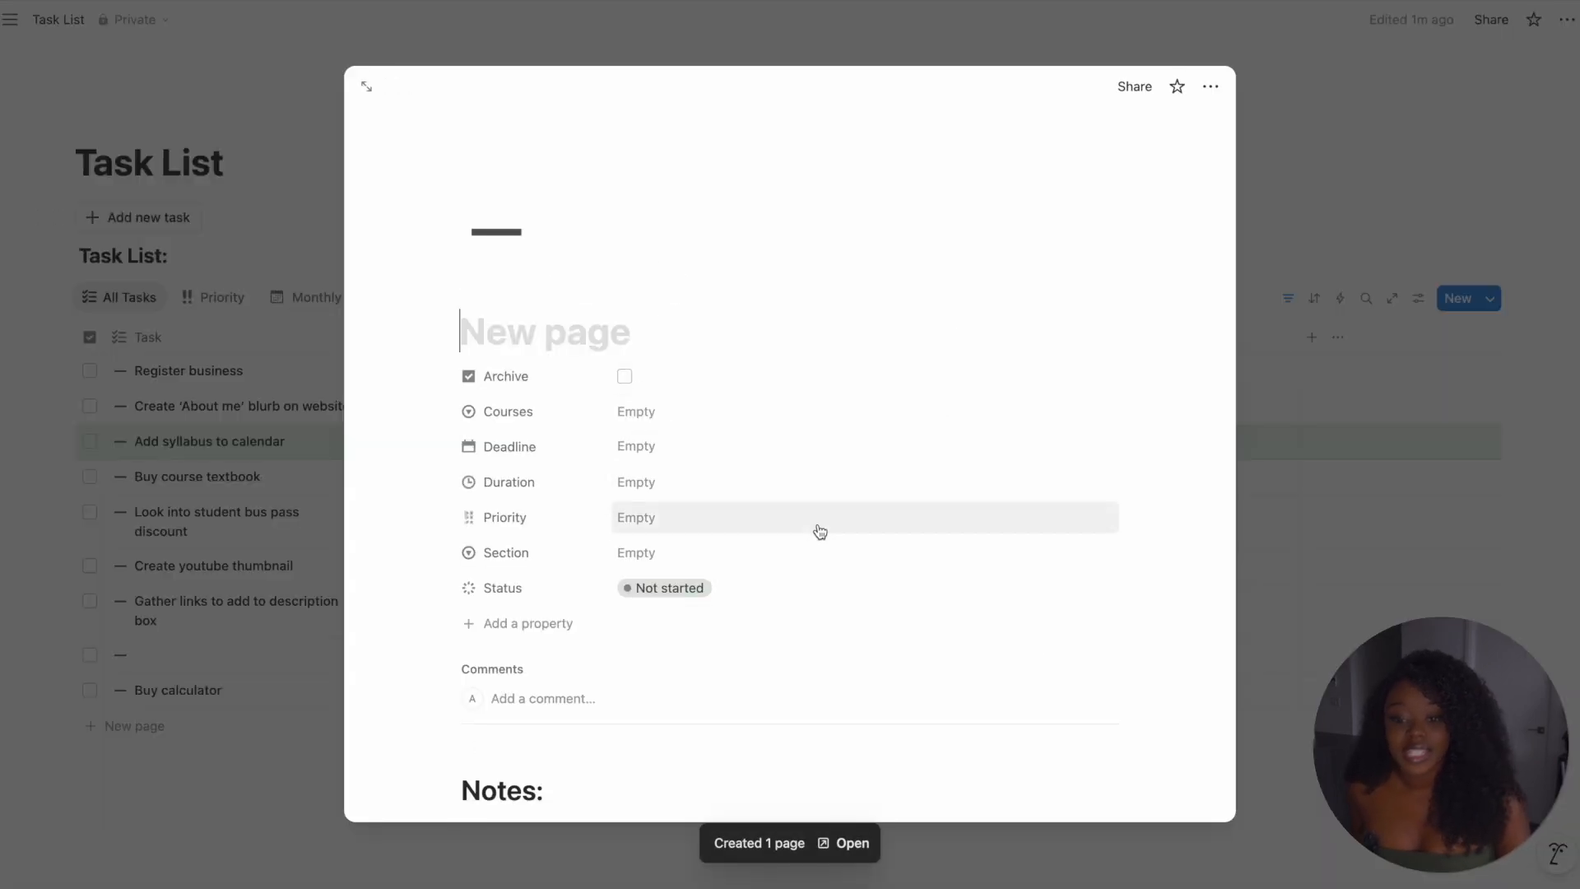
scroll(708, 469, down, 3)
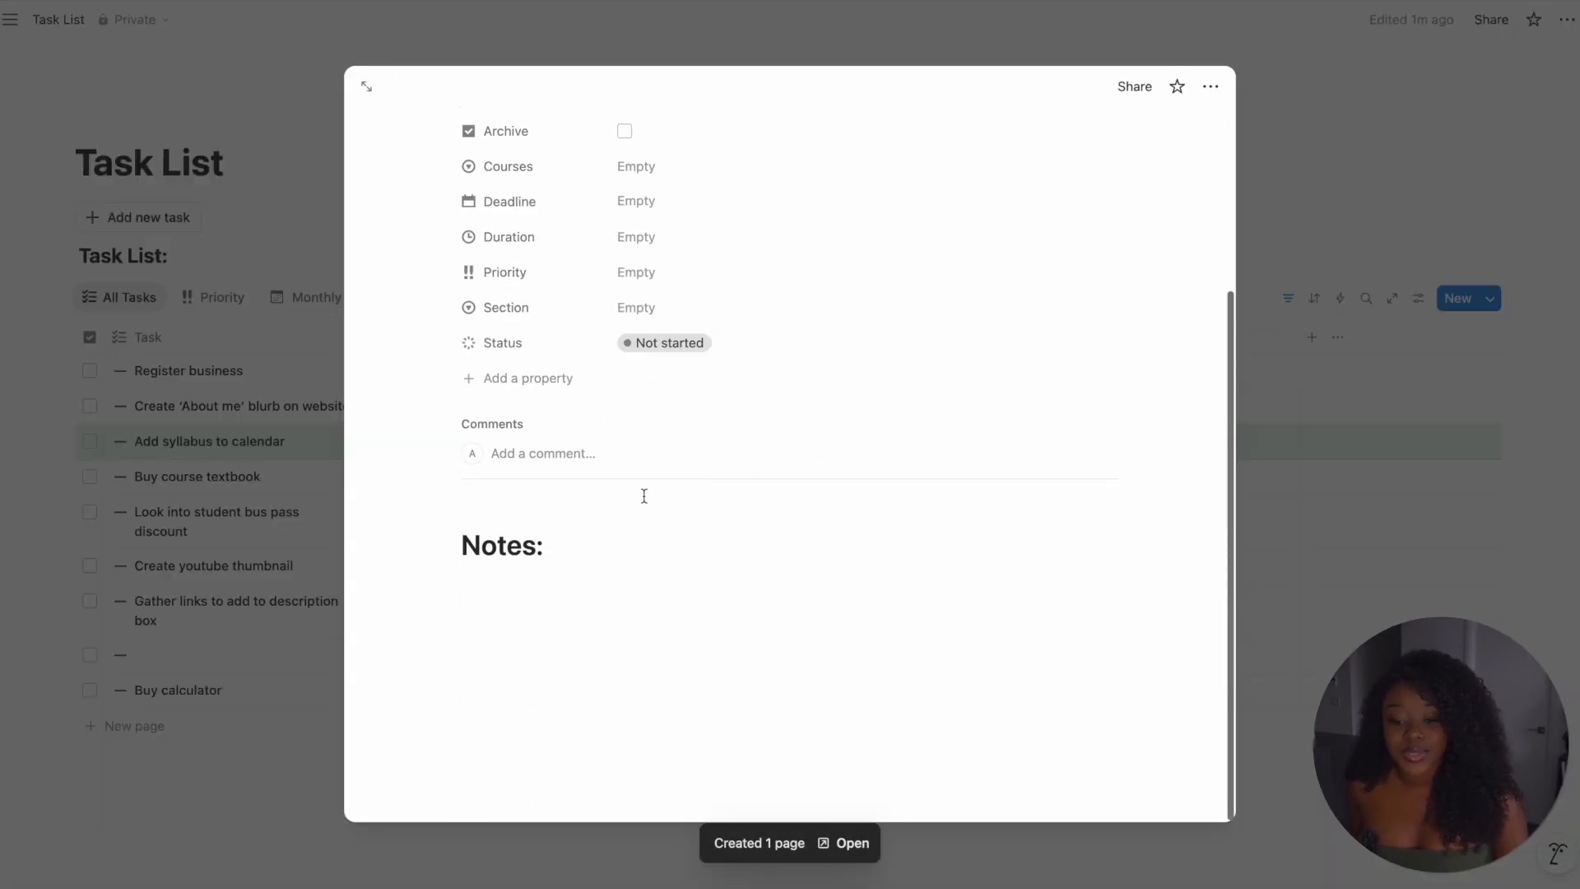
scroll(905, 445, up, 3)
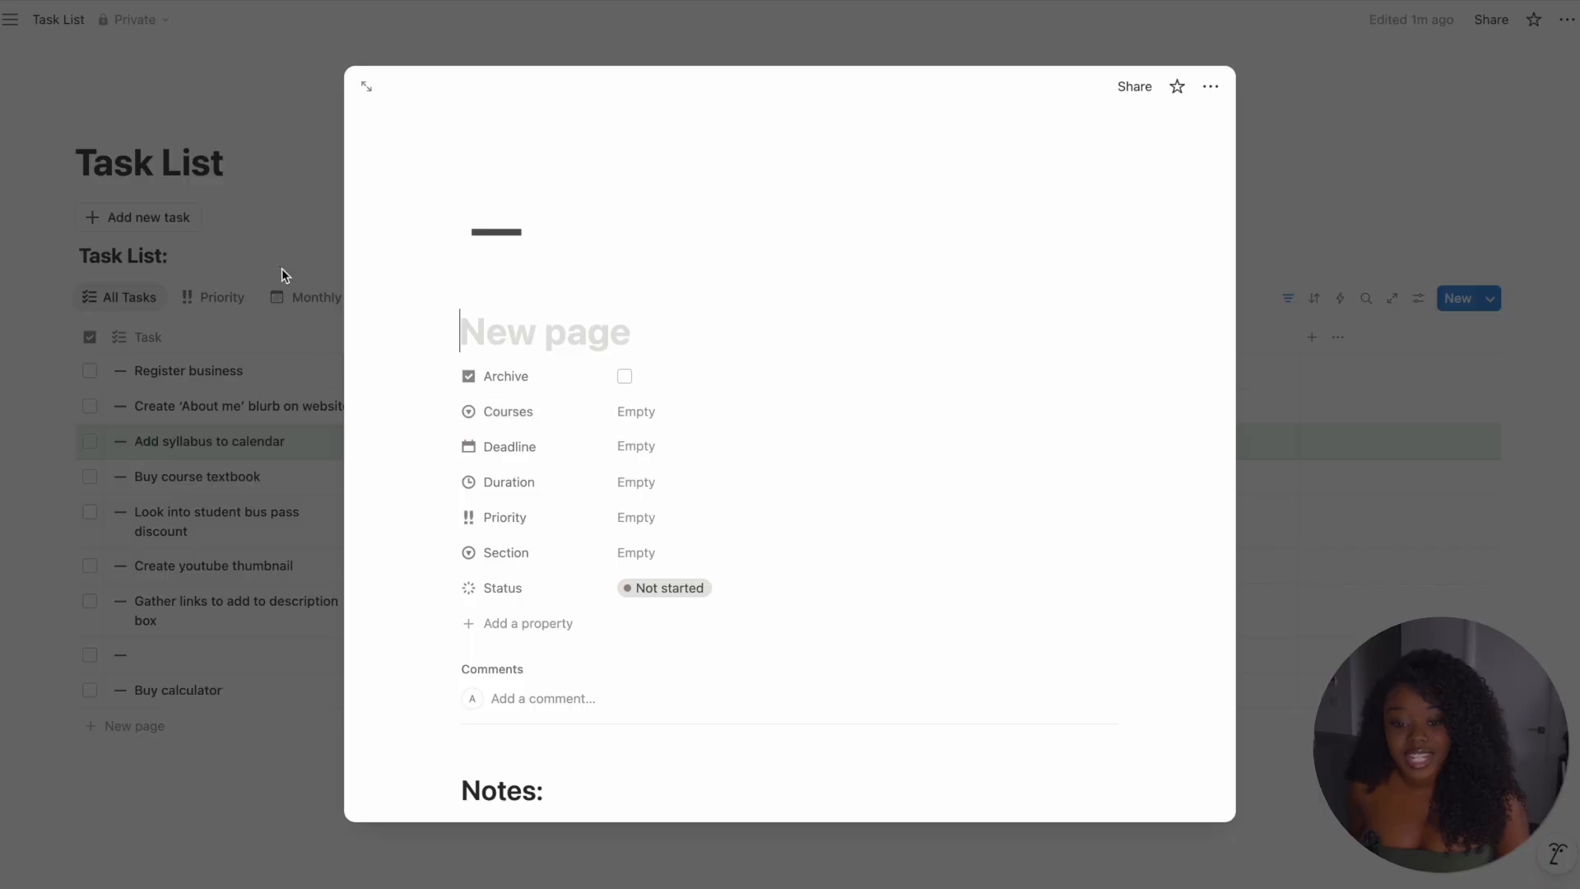
click(284, 304)
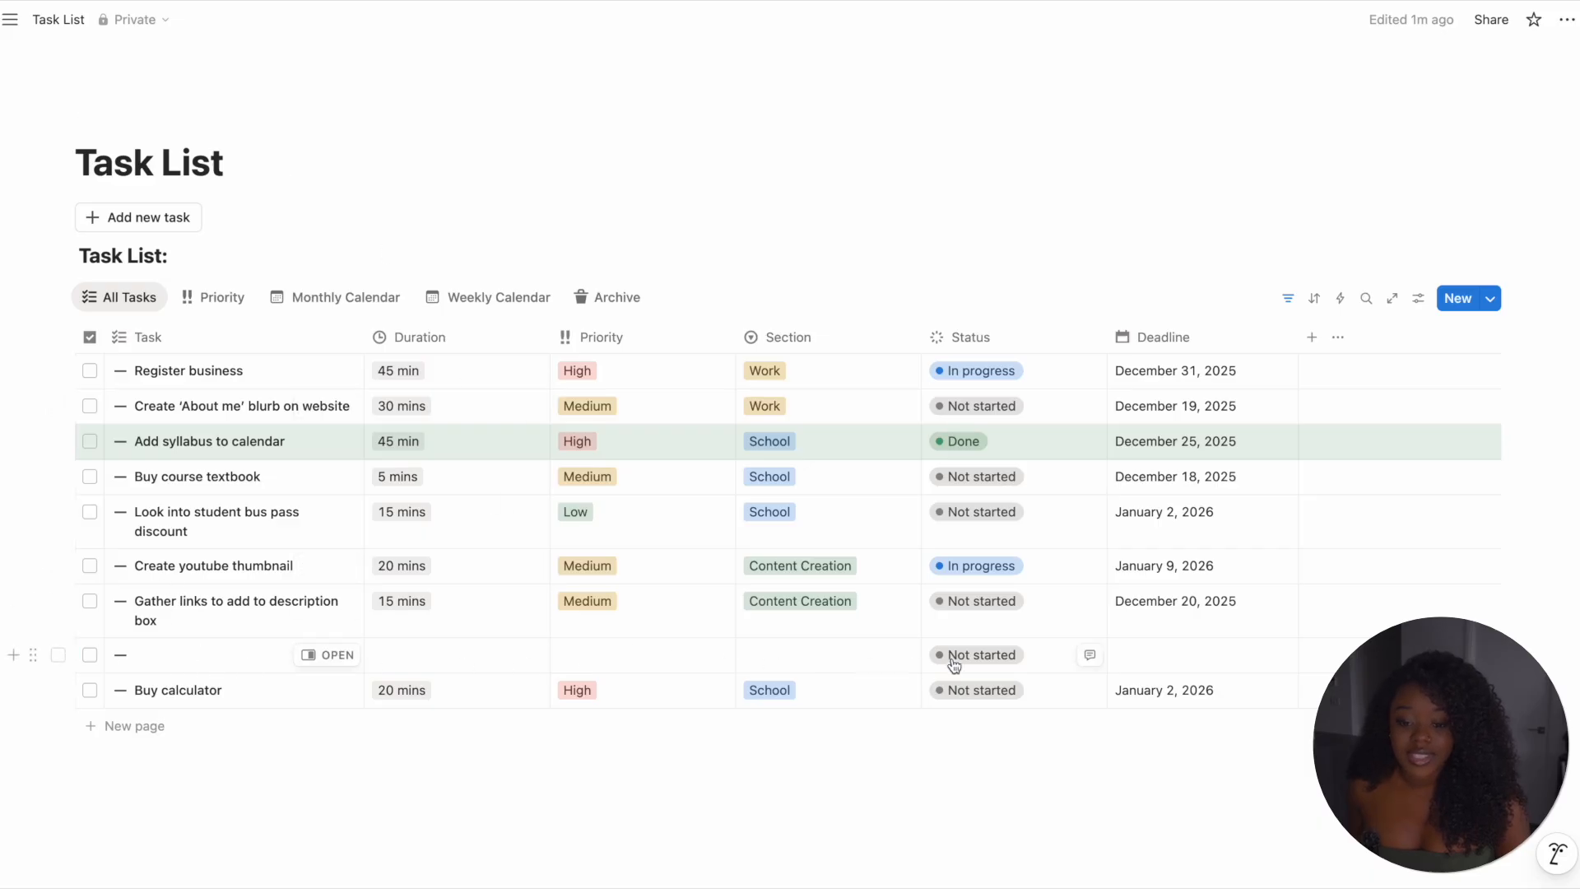